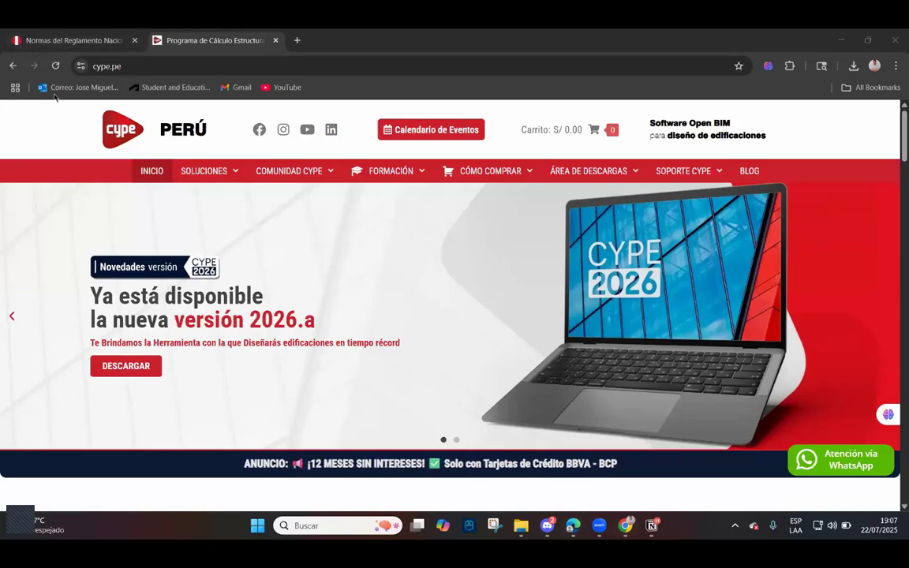
Examine the list of structural standards on the Reglamento Nacional de Edificaciones page.
left_click(45, 41)
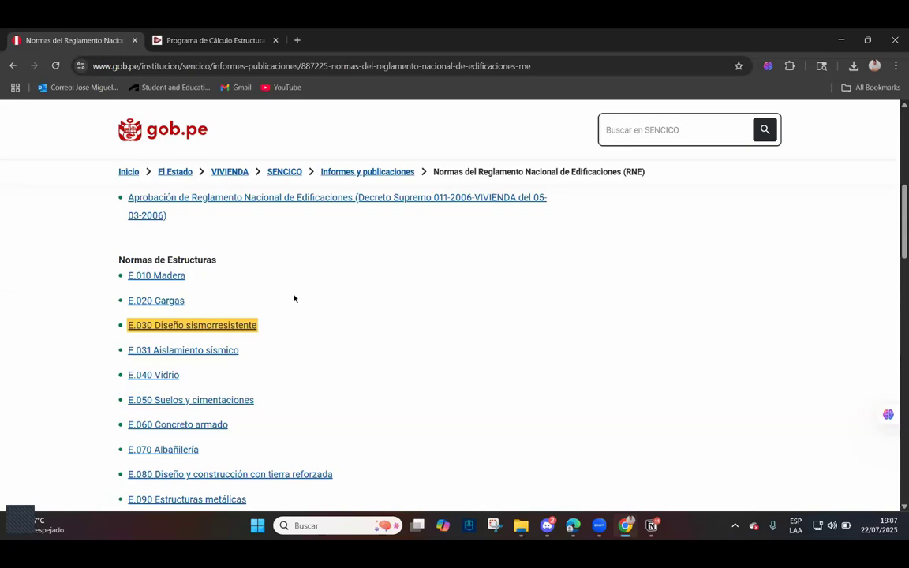
scroll(303, 288, "down", 2)
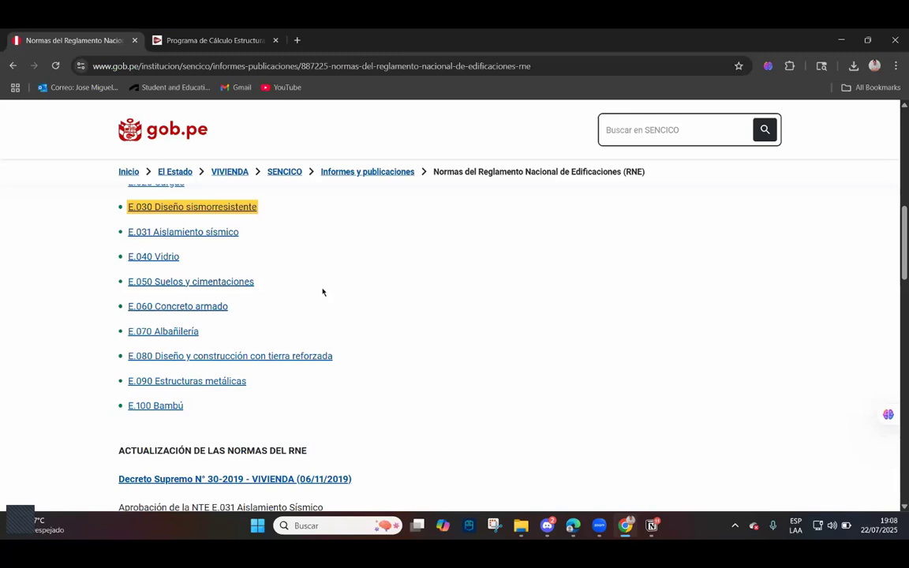
Launch CYPECAD from CYPE Menu and open the recent project Taller Structural Tech - AEC Academy V01.c3e from the Modelo CYPECAD folder.
left_click(316, 525)
type("cy")
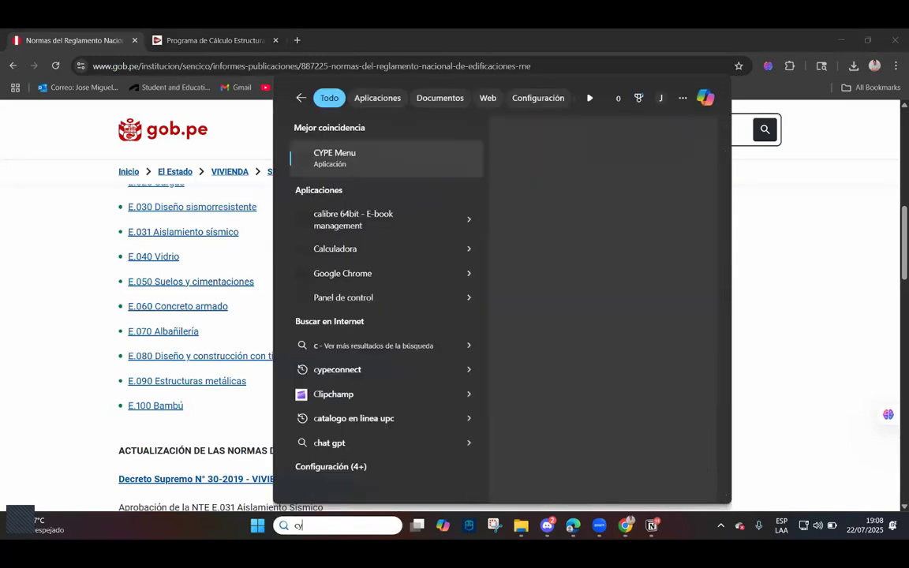
left_click(349, 164)
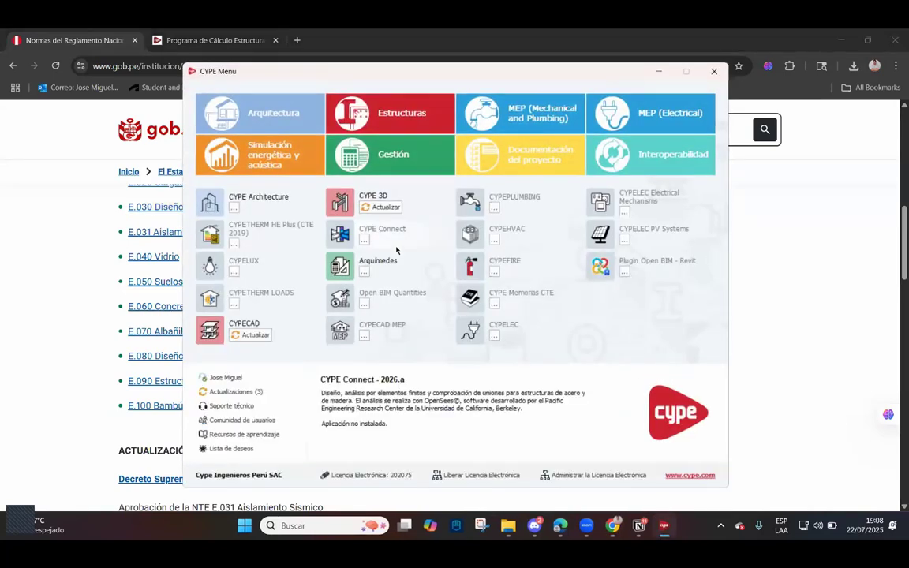
left_click(209, 329)
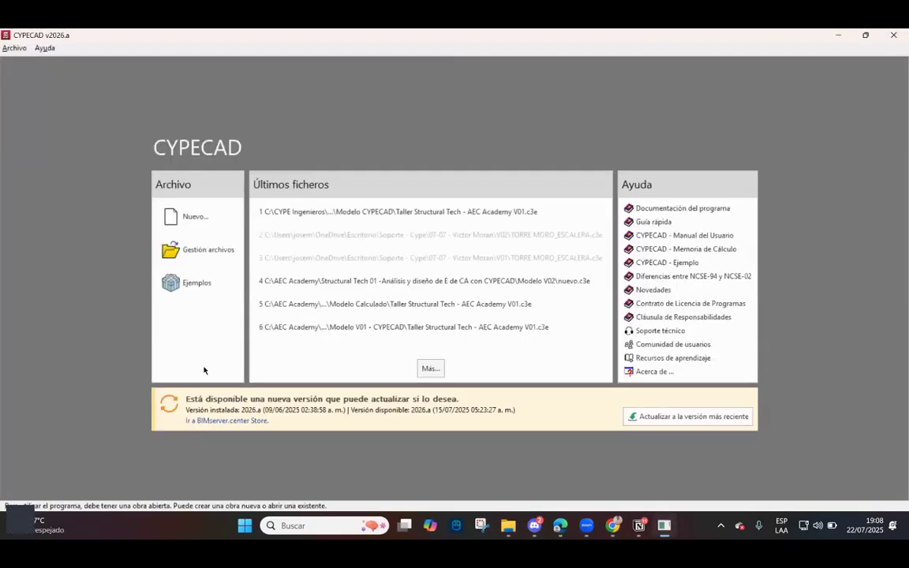
left_click(467, 213)
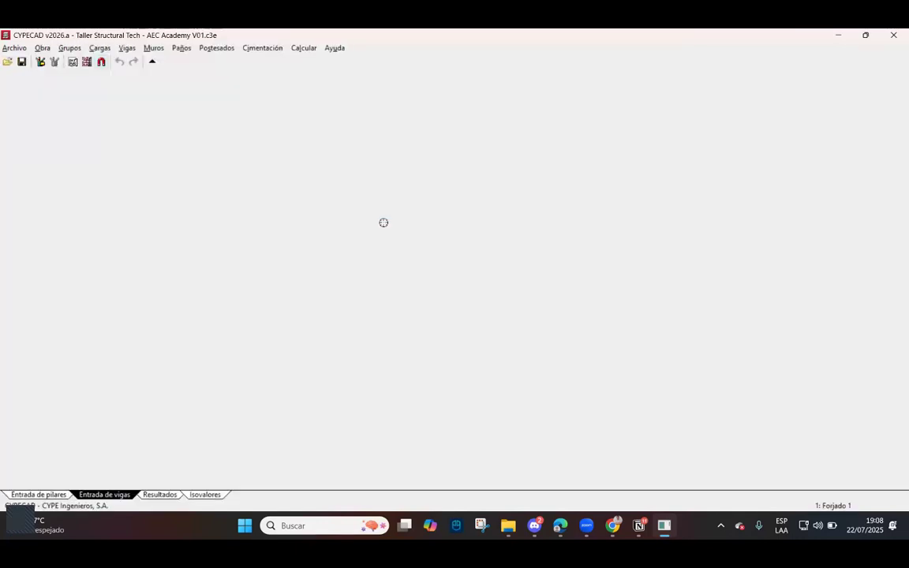
Delete the isolated beam running down from column C21 on the Forjado 1 plan.
scroll(251, 145, "up", 3)
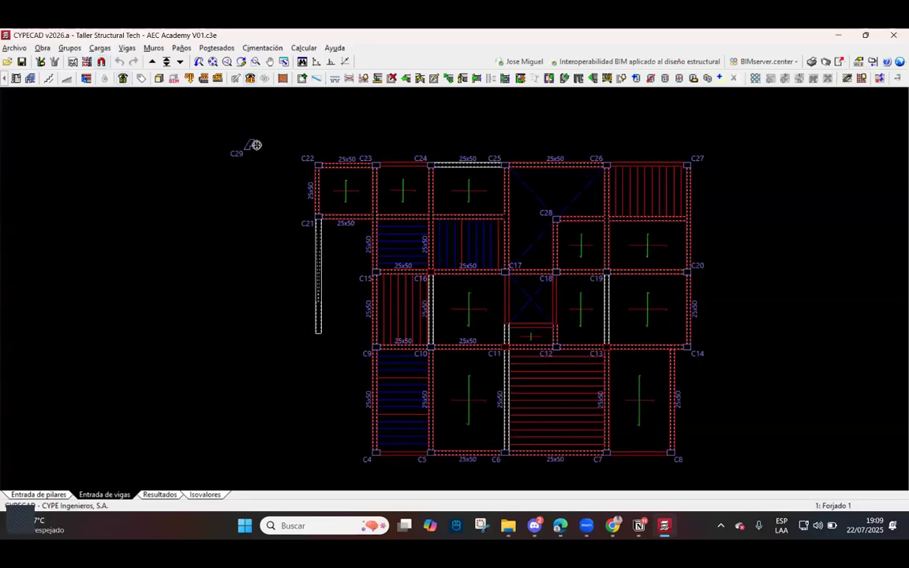
scroll(272, 136, "up", 1)
scroll(269, 174, "down", 2)
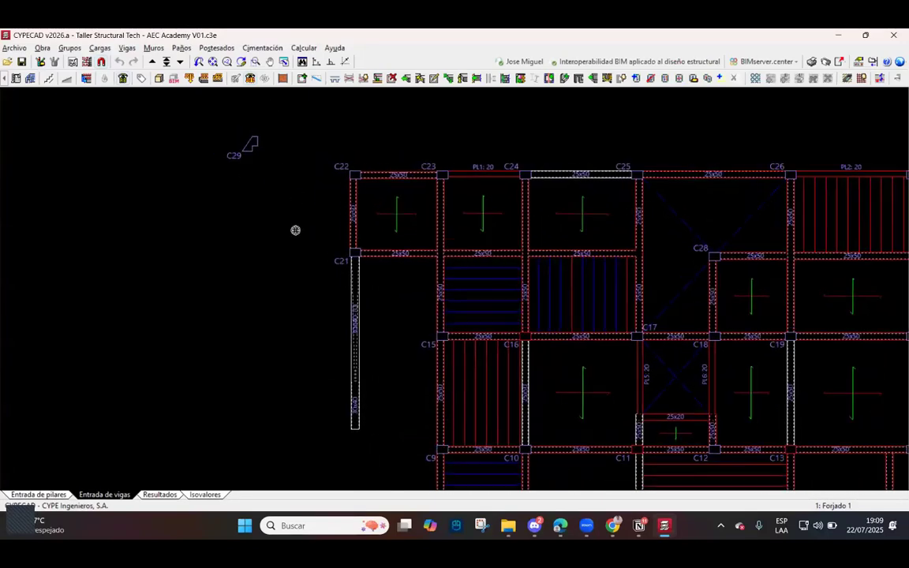
left_click(391, 78)
scroll(382, 268, "down", 2)
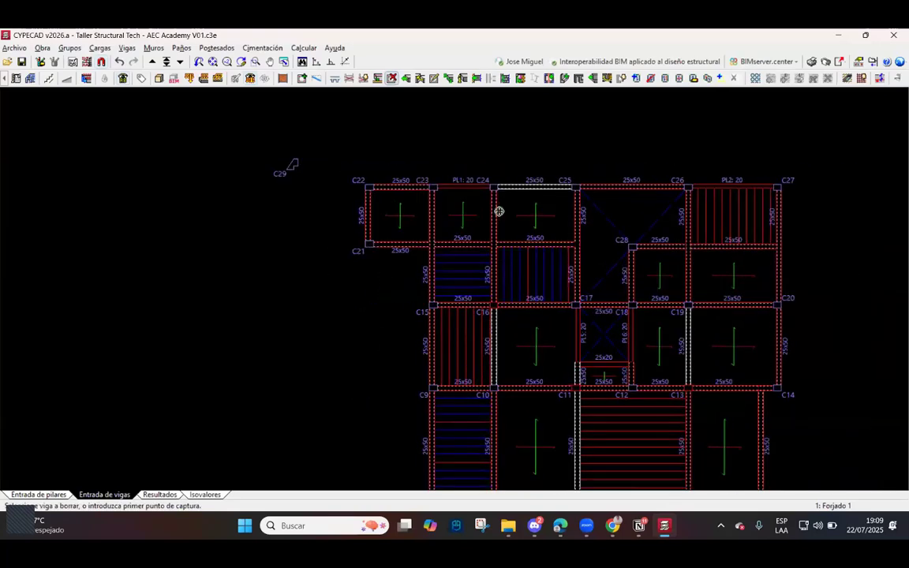
scroll(533, 205, "down", 1)
scroll(556, 213, "up", 2)
scroll(555, 213, "up", 1)
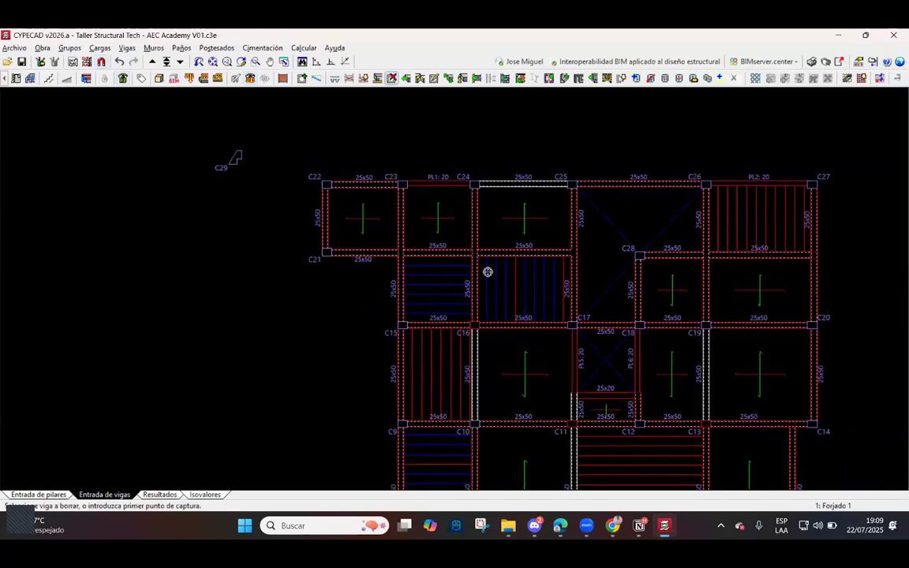
scroll(237, 205, "up", 2)
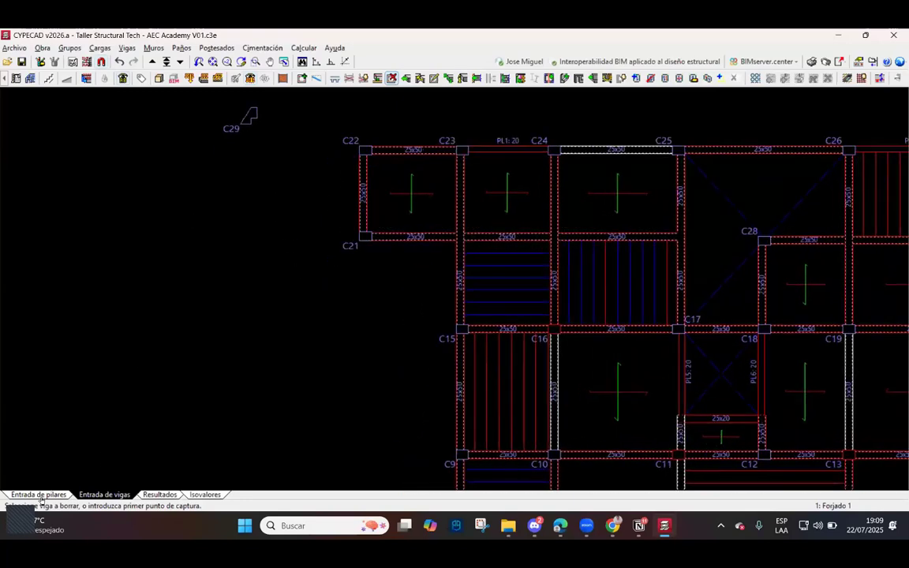
Delete the stray column C29 outside the building grid in the column entry view.
left_click(38, 493)
scroll(210, 265, "down", 2)
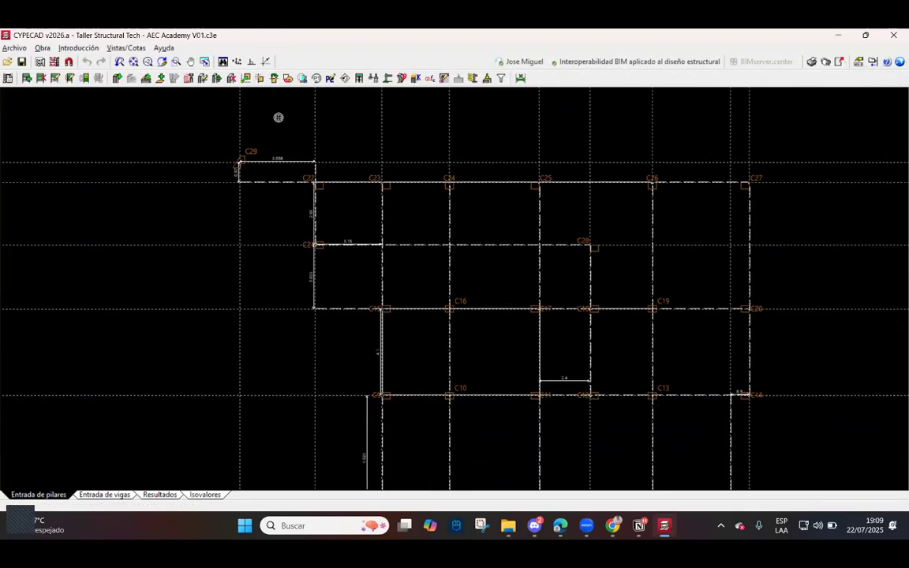
scroll(279, 116, "up", 2)
scroll(202, 152, "up", 2)
left_click(231, 78)
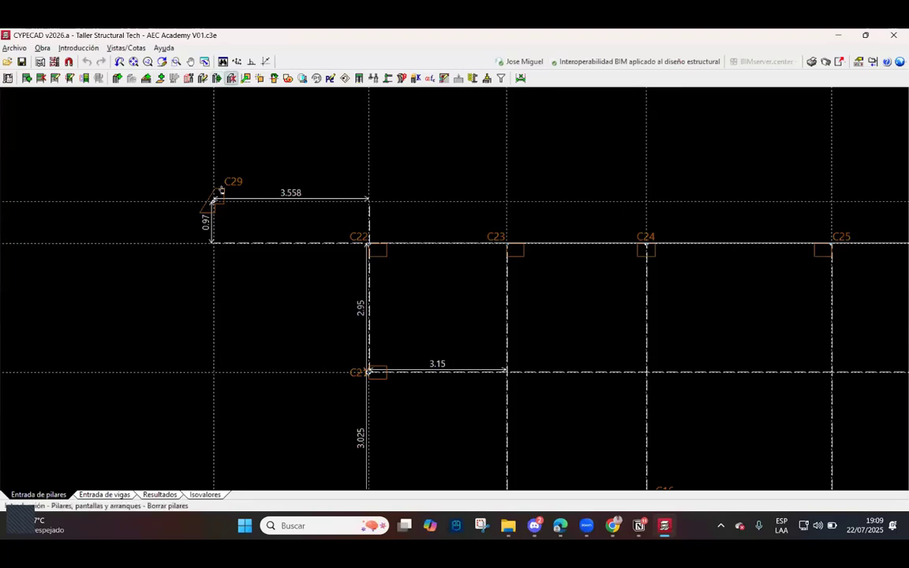
left_click(215, 198)
scroll(255, 169, "down", 1)
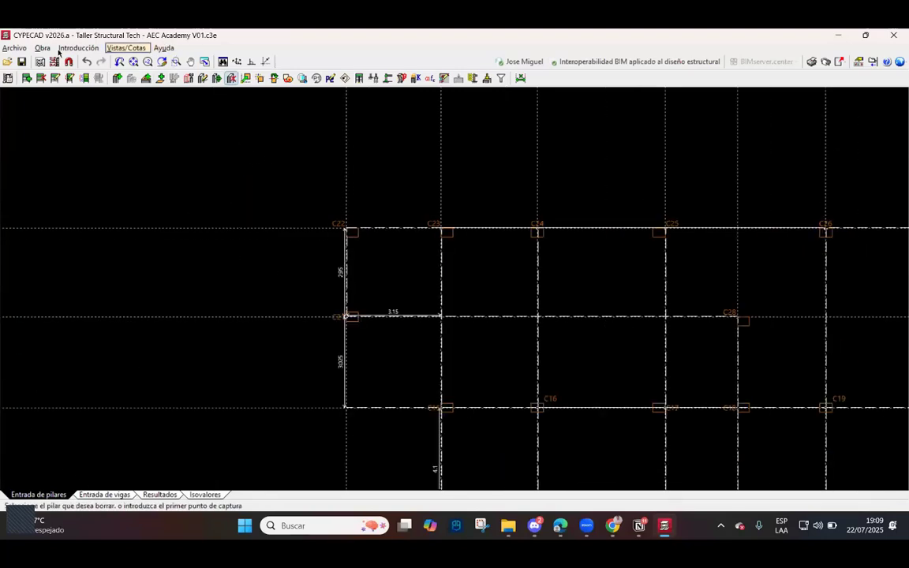
Hide the dimensions and reference lines in the column plan and review the column layout.
left_click(135, 51)
left_click(152, 76)
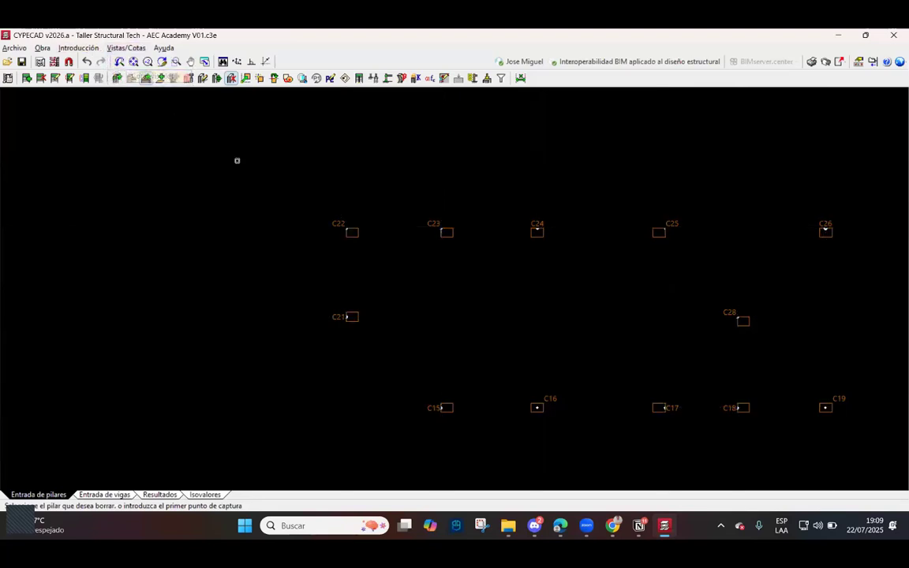
scroll(448, 221, "down", 2)
scroll(446, 235, "up", 1)
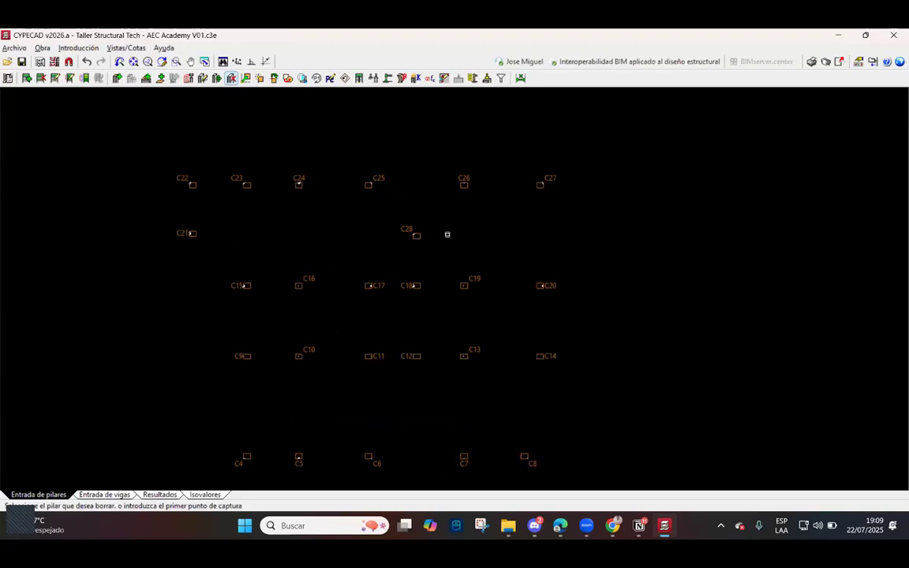
scroll(436, 238, "down", 1)
scroll(421, 242, "up", 1)
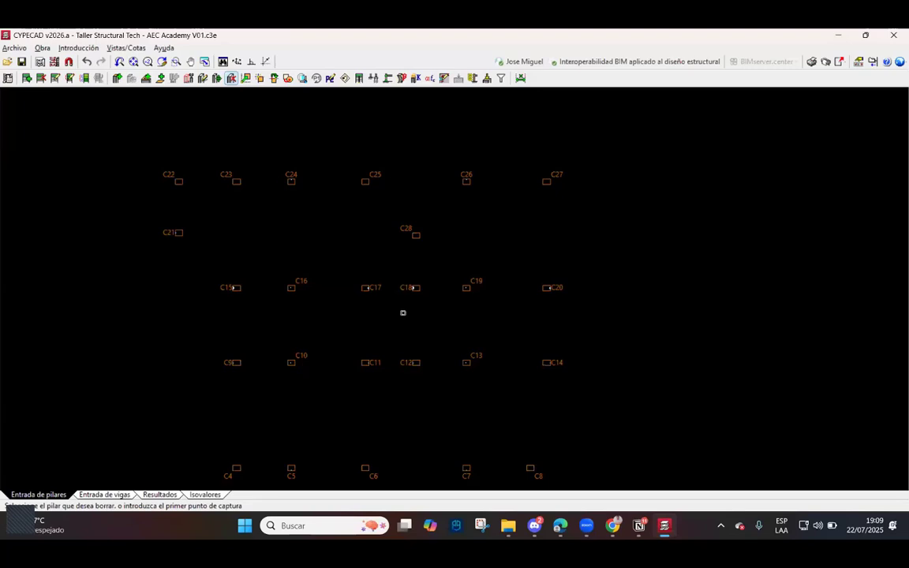
scroll(415, 239, "up", 2)
scroll(434, 235, "down", 1)
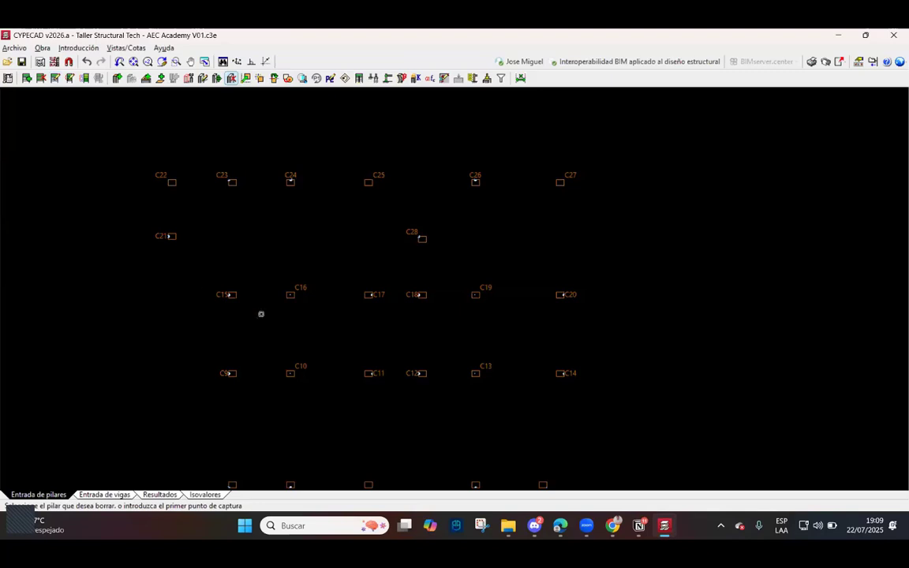
Return to beam entry, open the 3D view of the building and examine the structure from above and from the front.
left_click(85, 494)
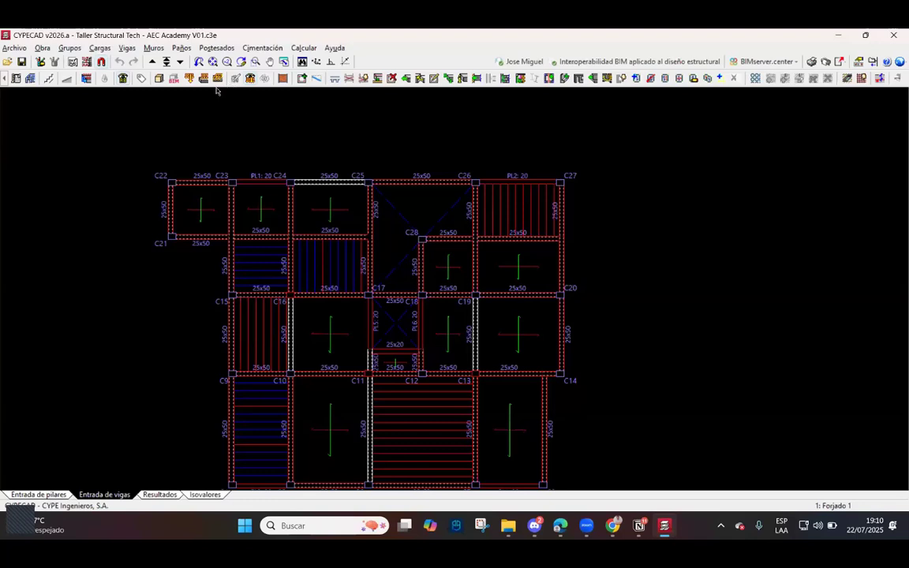
left_click(158, 78)
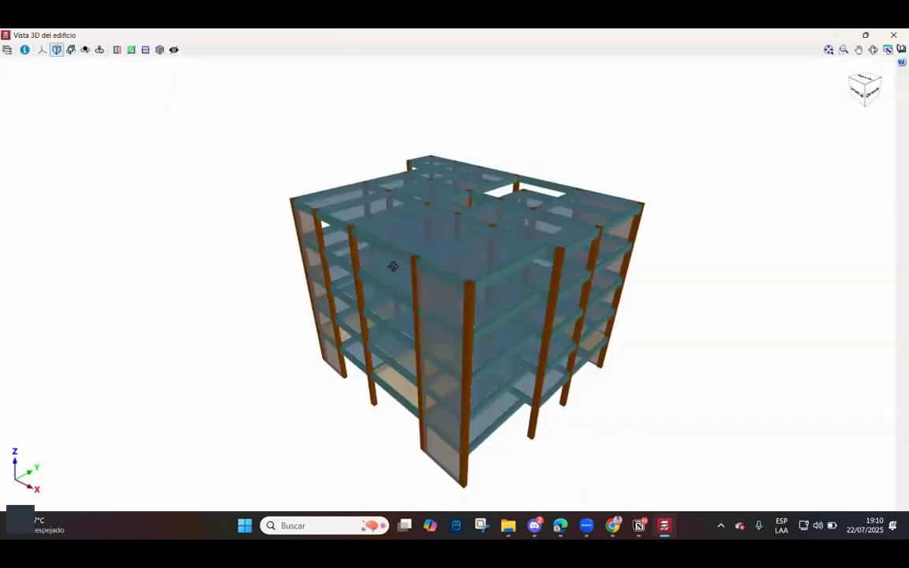
middle_click_drag(393, 266, 426, 268)
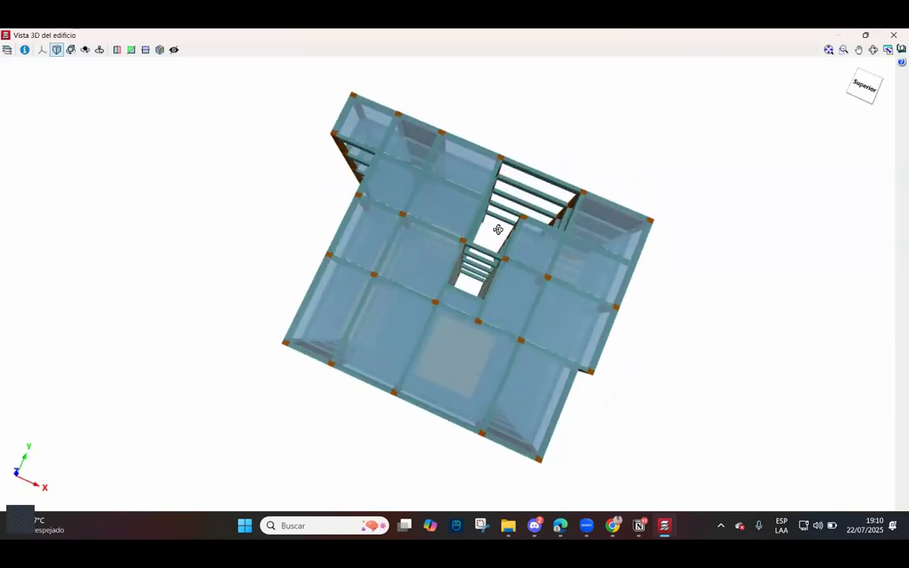
mouse_move(492, 219)
middle_mouse_down()
mouse_move(485, 236)
mouse_move(527, 197)
mouse_move(568, 205)
mouse_move(551, 229)
mouse_move(561, 252)
mouse_move(599, 249)
mouse_move(484, 226)
mouse_move(490, 217)
mouse_move(498, 225)
middle_mouse_up()
scroll(477, 223, "up", 5)
scroll(480, 223, "down", 3)
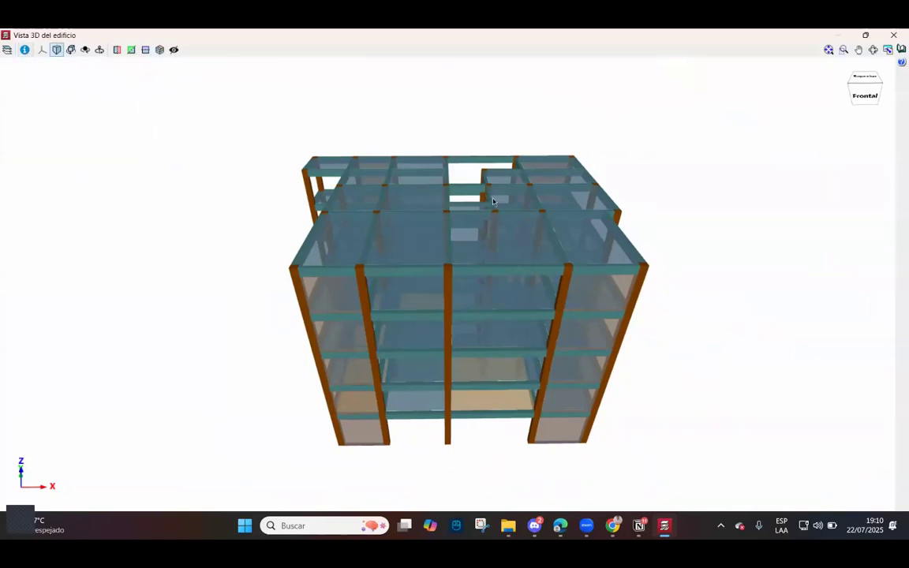
middle_click_drag(492, 201, 451, 255)
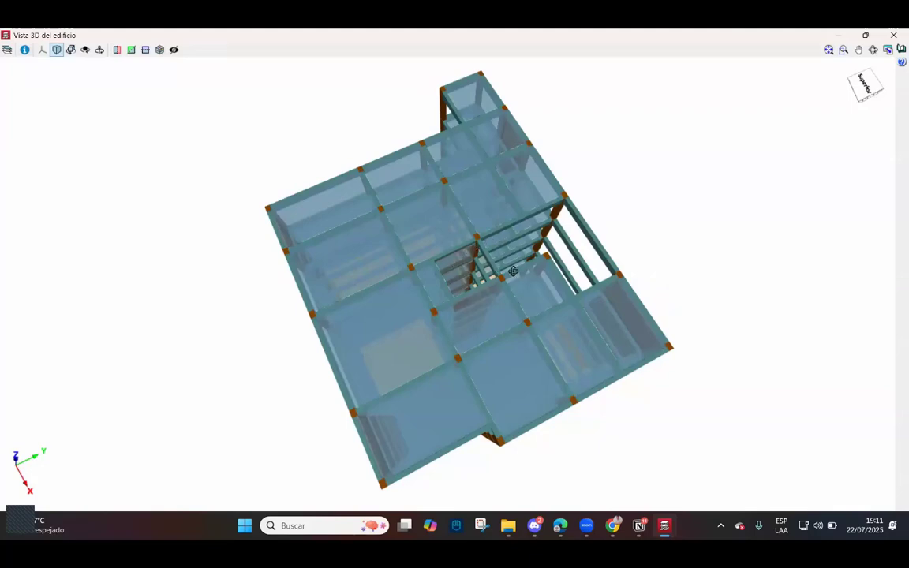
middle_click_drag(512, 271, 483, 234)
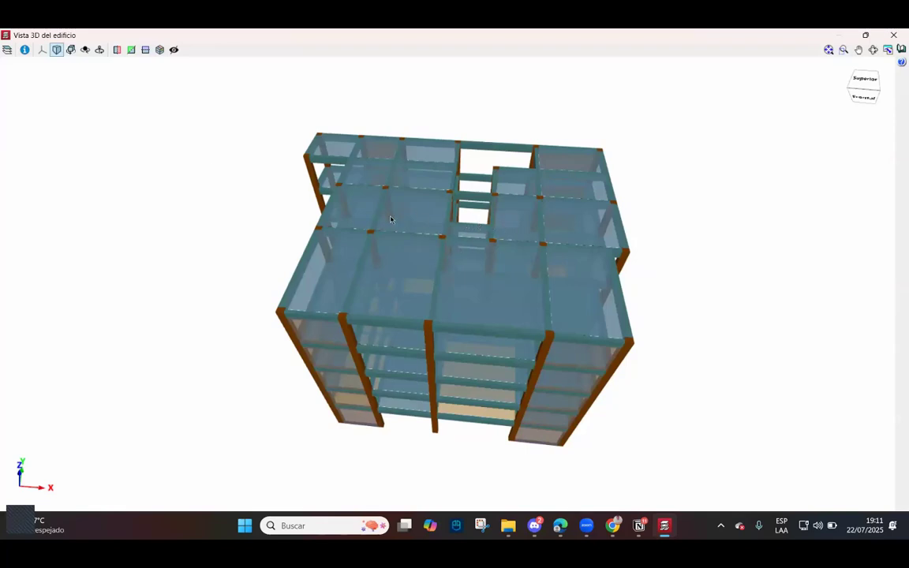
Cut the 3D building view with a horizontal section plane and inspect the floor layout around the central openings.
left_click(145, 49)
scroll(489, 281, "up", 2)
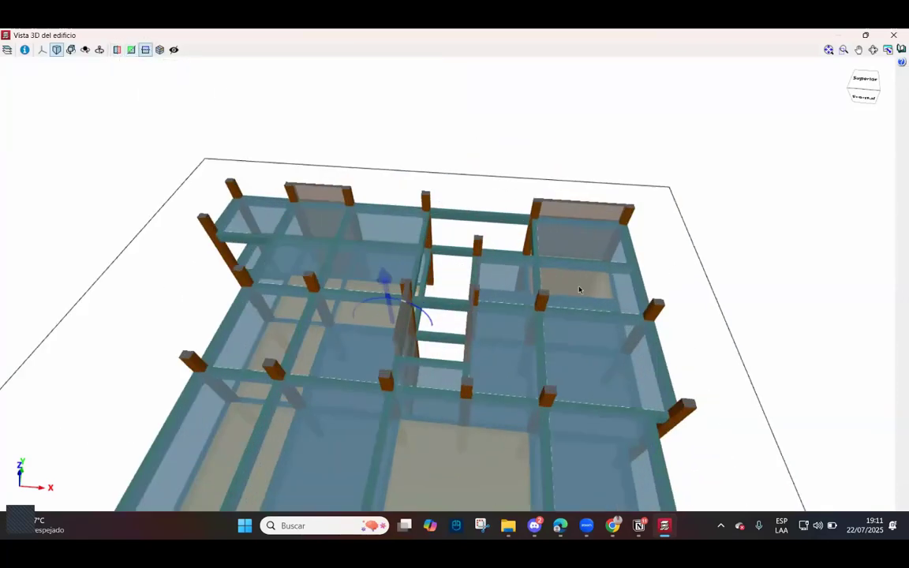
scroll(721, 249, "down", 2)
middle_click_drag(725, 239, 562, 238)
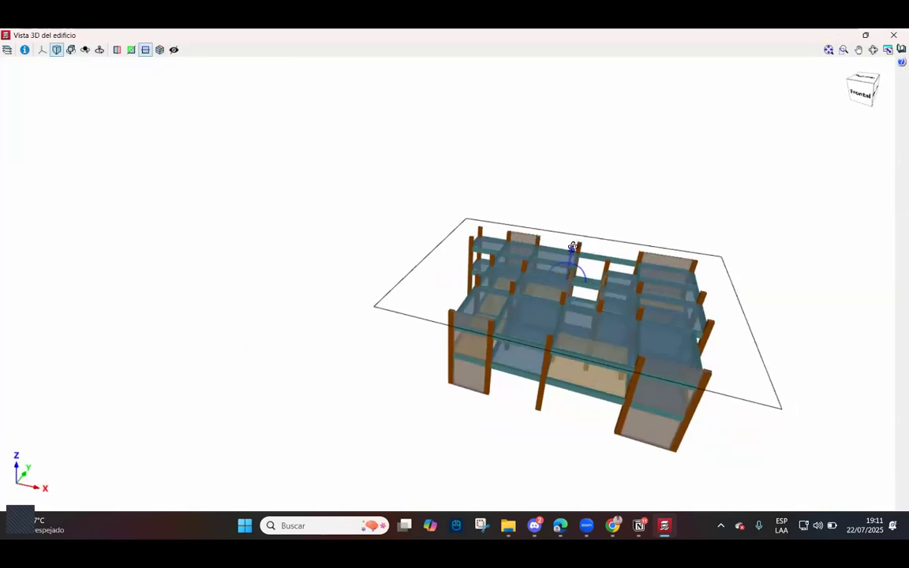
scroll(571, 246, "up", 5)
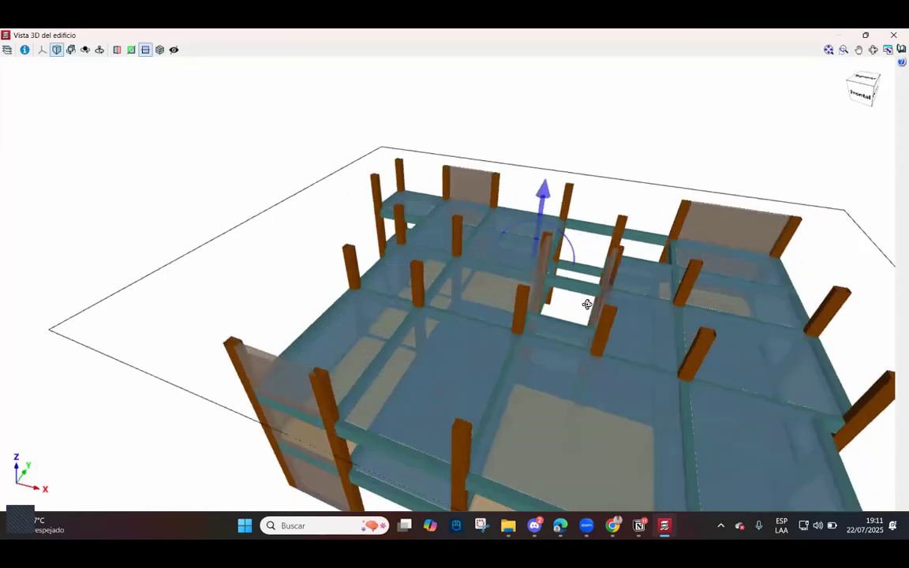
left_click_drag(524, 305, 503, 275)
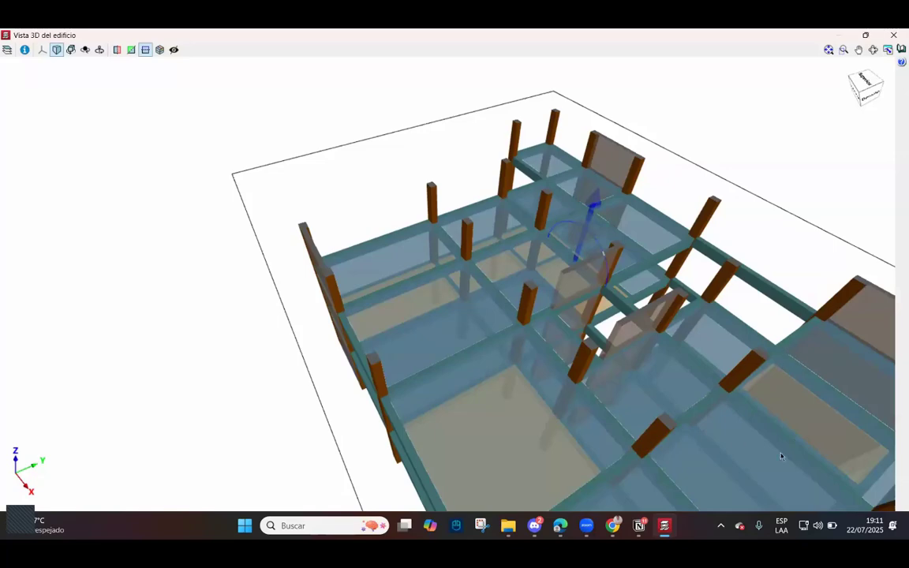
left_click_drag(607, 330, 594, 316)
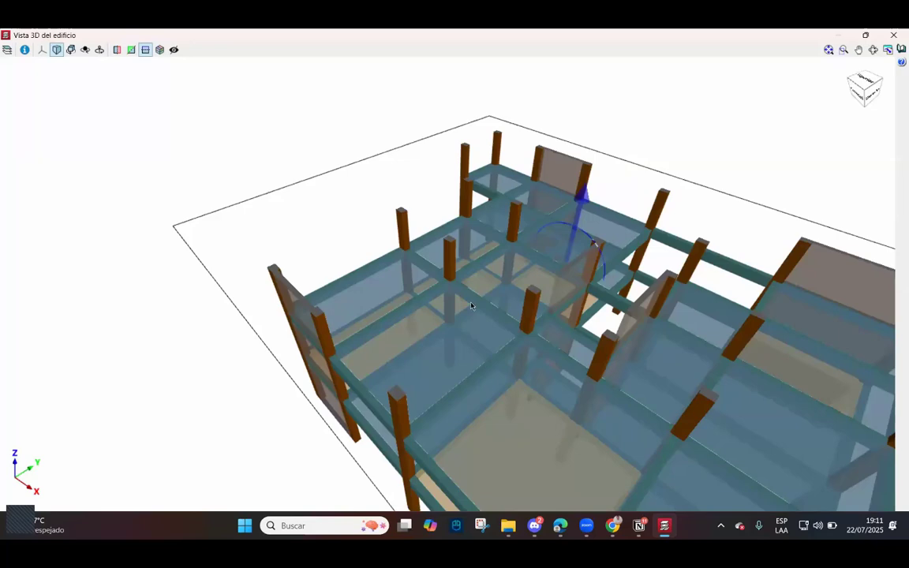
Turn on the Materiales display option for the sectioned 3D building view.
left_click(7, 50)
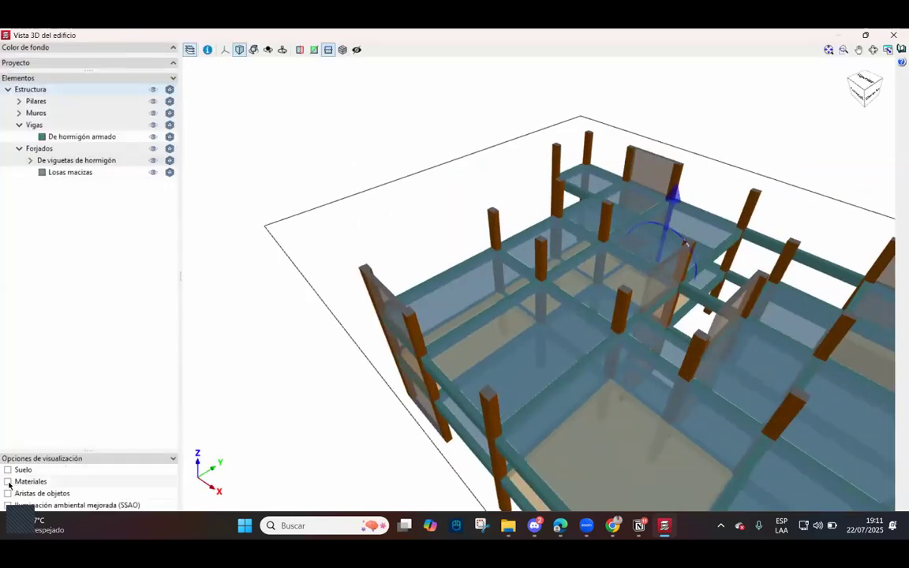
scroll(631, 354, "down", 2)
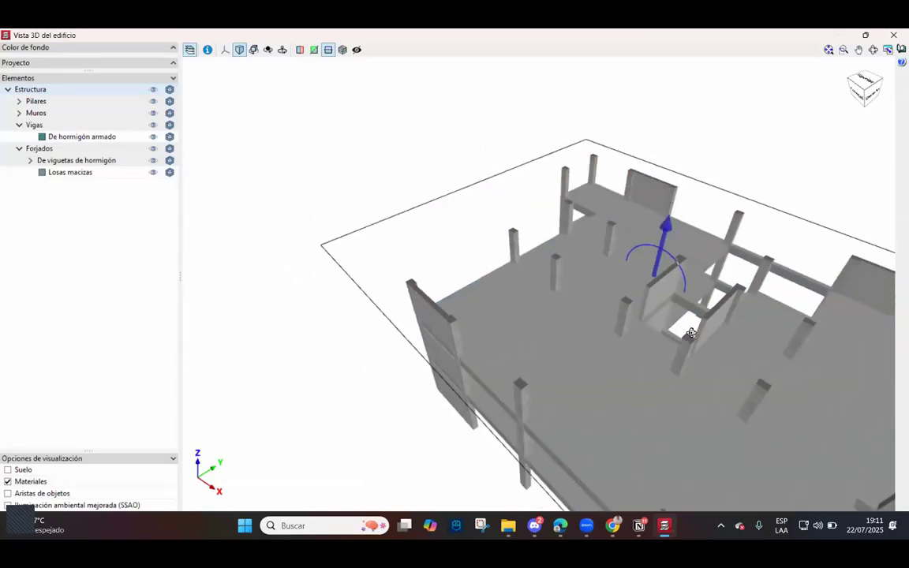
mouse_move(690, 333)
middle_mouse_down()
mouse_move(710, 340)
mouse_move(726, 326)
mouse_move(692, 320)
mouse_move(703, 337)
middle_mouse_up()
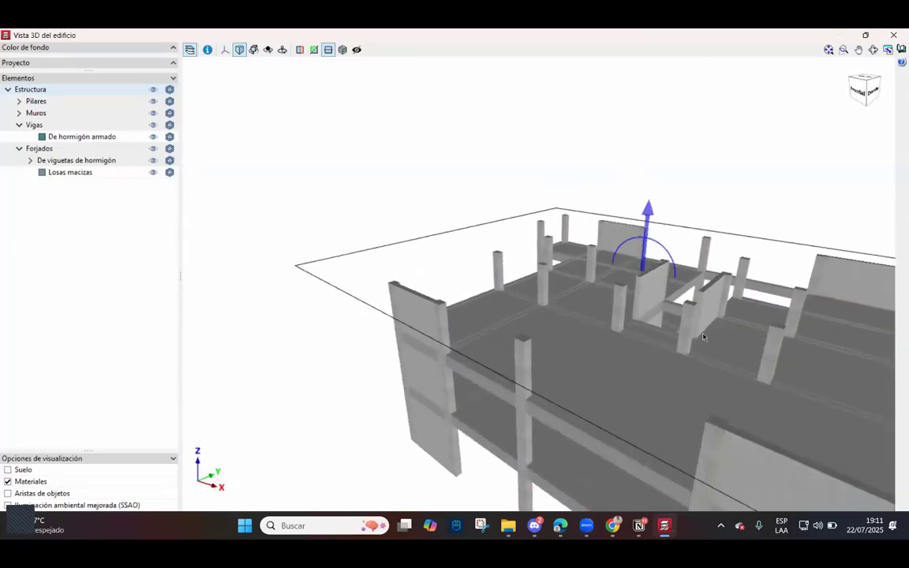
Examine the walls, columns and slabs around the central openings of the sectioned building from several angles.
scroll(703, 336, "down", 3)
scroll(771, 351, "up", 3)
middle_click_drag(649, 345, 683, 354)
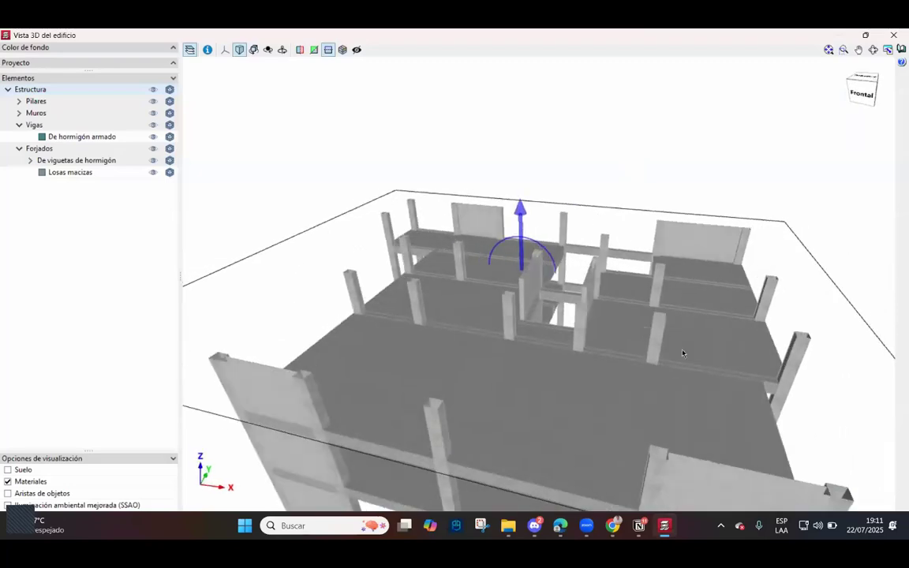
scroll(546, 315, "up", 4)
scroll(554, 314, "down", 1)
scroll(589, 313, "down", 1)
middle_click_drag(586, 312, 544, 306)
scroll(520, 295, "up", 2)
middle_click_drag(647, 322, 714, 314)
scroll(653, 326, "down", 5)
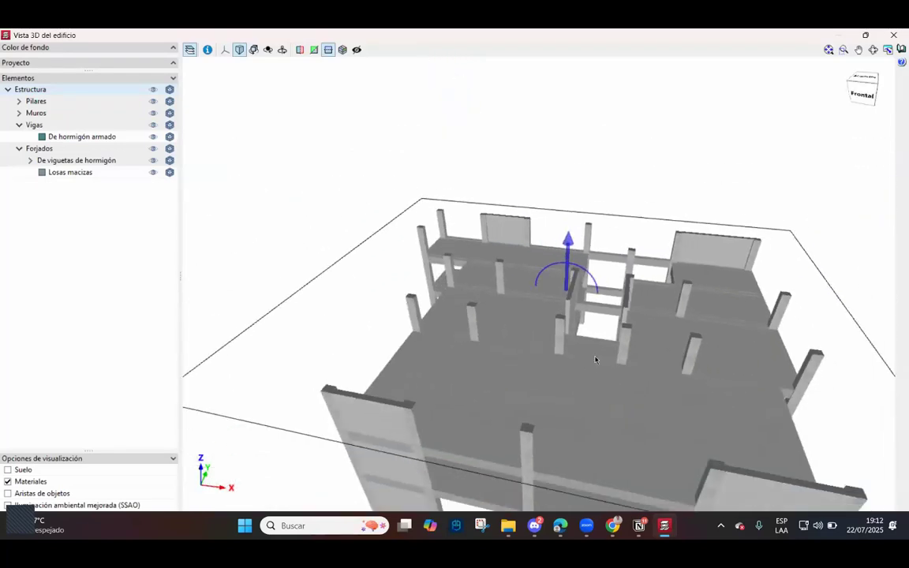
scroll(596, 360, "down", 2)
middle_click_drag(671, 349, 637, 335)
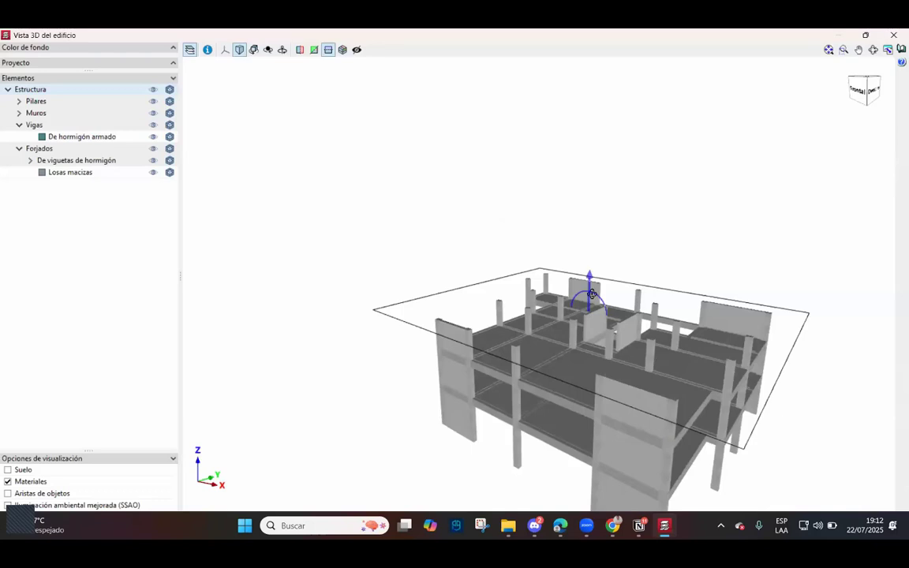
Raise the horizontal section plane above the roof to show the whole building, and close the 3D view.
left_click_drag(589, 280, 569, 186)
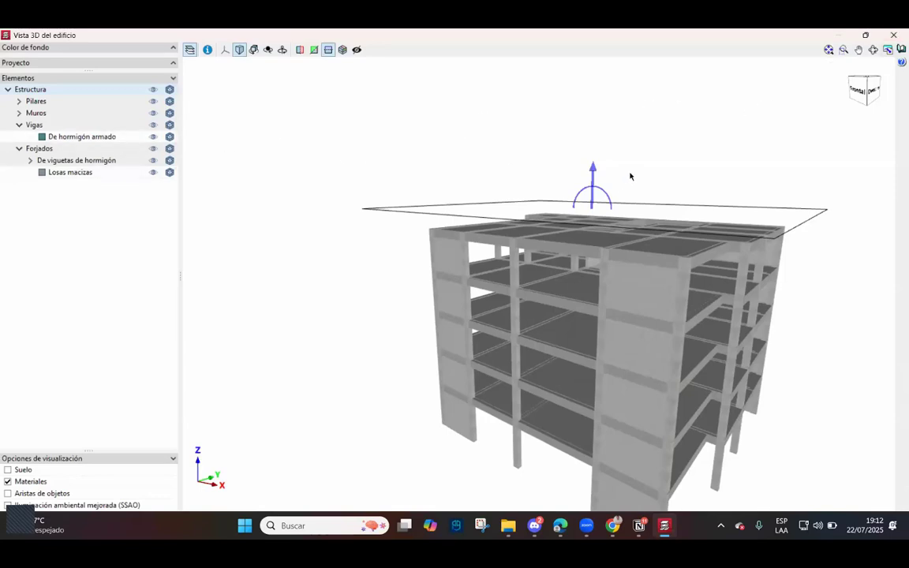
left_click(893, 34)
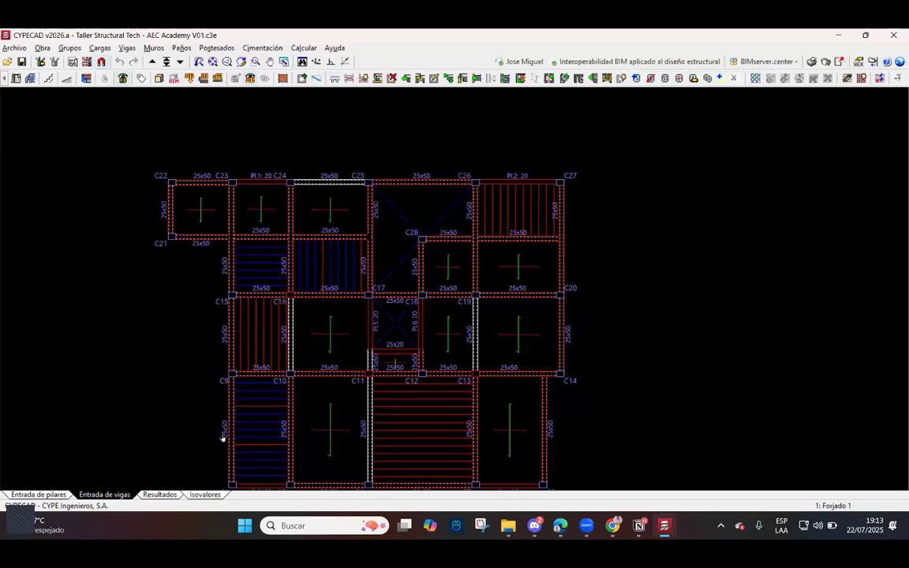
Review the geometry and load settings for a new stair core, and leave the stair tools without creating one.
left_click(47, 79)
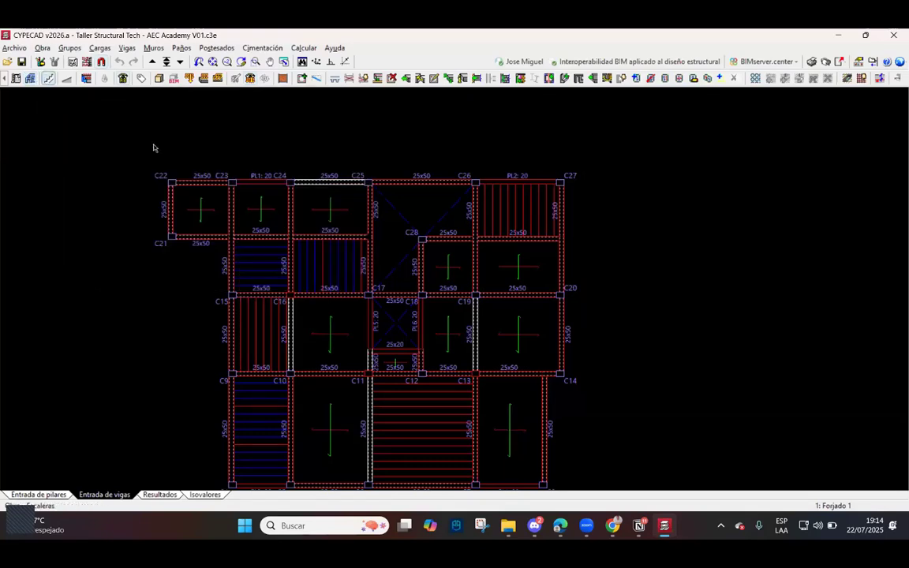
left_click(53, 113)
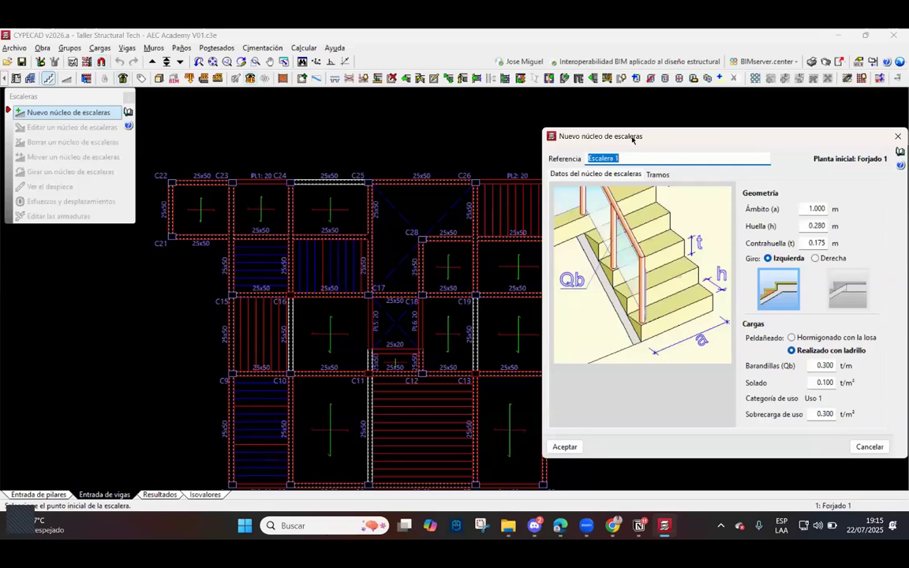
left_click_drag(732, 143, 702, 146)
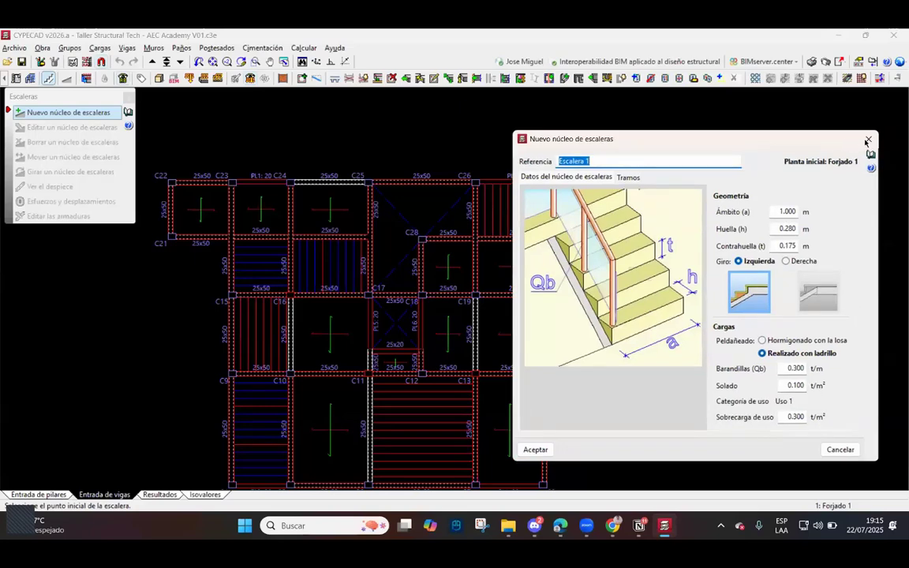
left_click(866, 142)
right_click(546, 201)
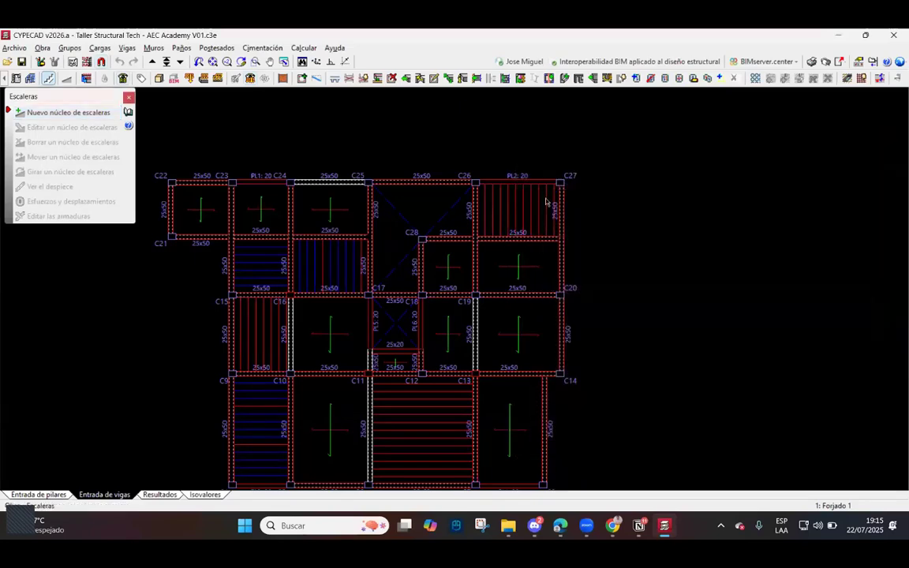
scroll(406, 368, "up", 4)
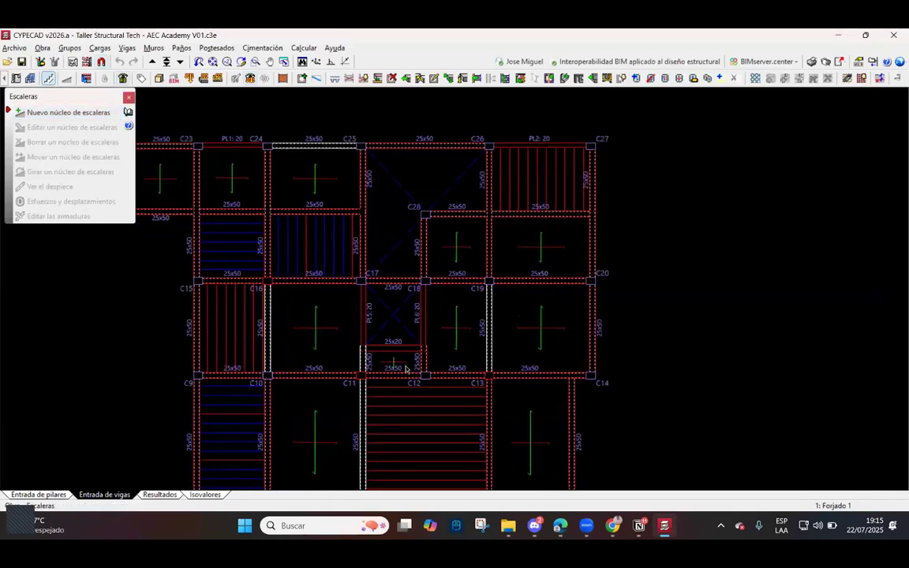
scroll(387, 347, "up", 2)
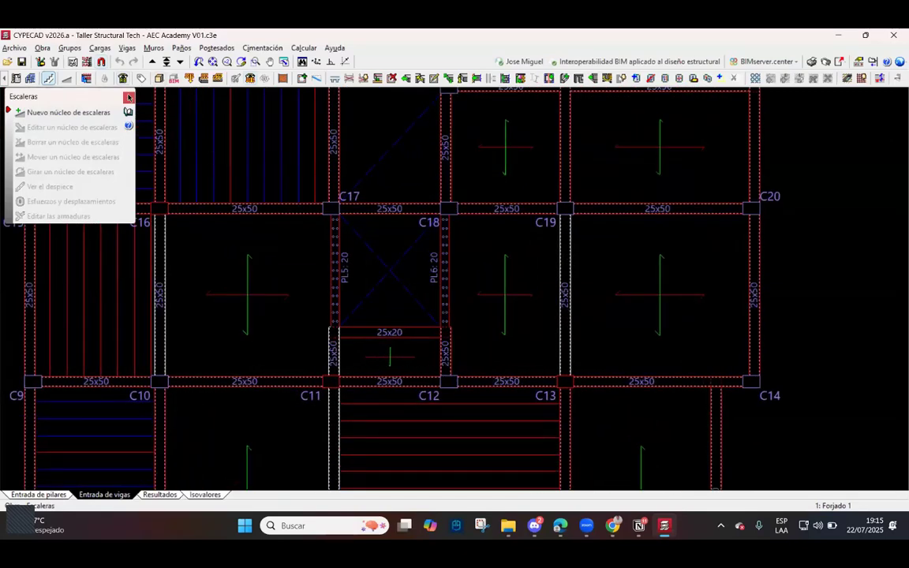
left_click(128, 97)
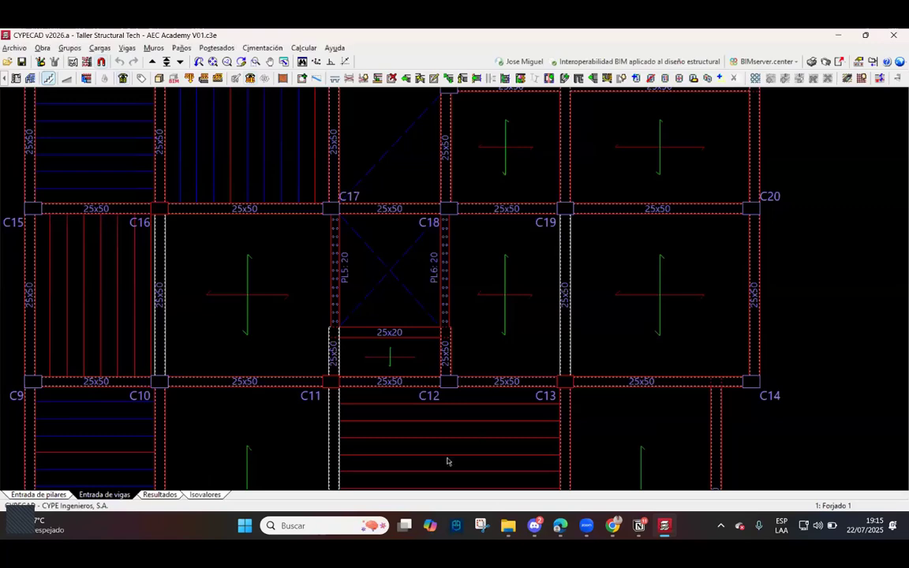
Examine the Forjado 1 plan as a whole and around the opening between columns C25, C26 and C28.
scroll(309, 439, "down", 1)
scroll(384, 299, "down", 3)
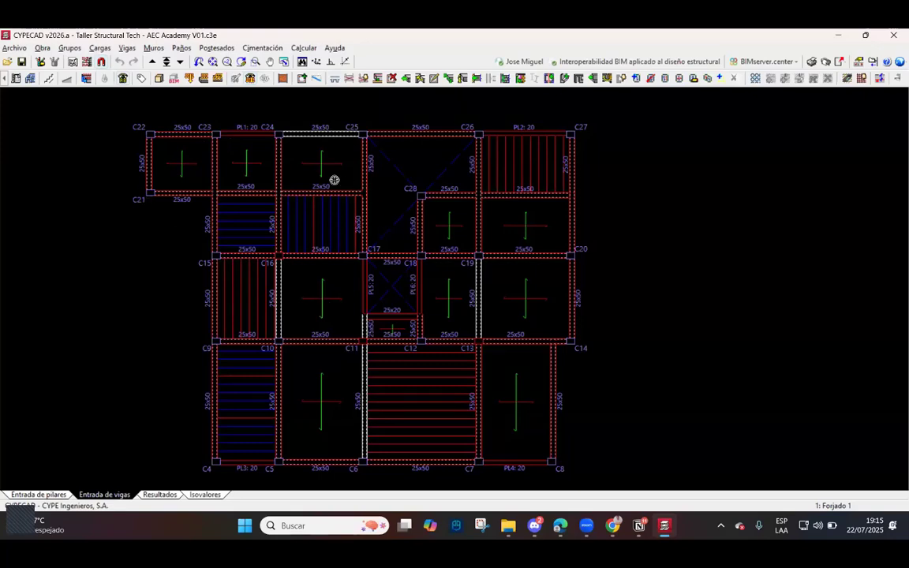
scroll(355, 183, "up", 1)
scroll(361, 186, "up", 2)
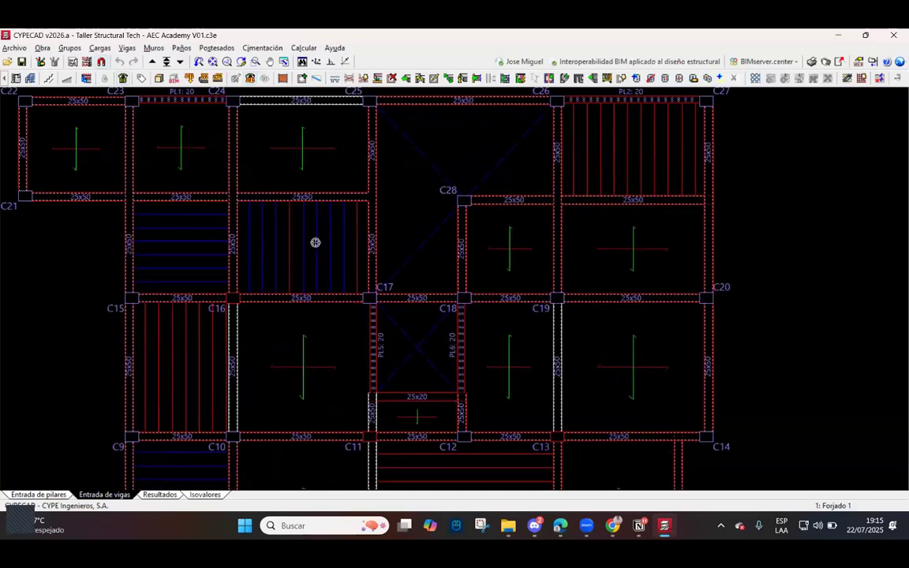
scroll(238, 205, "down", 2)
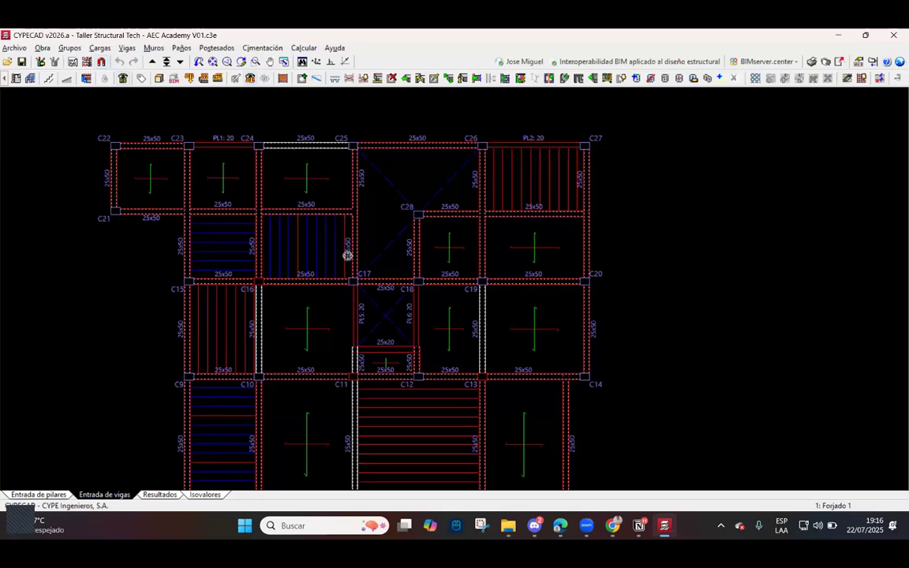
scroll(315, 197, "down", 4)
scroll(302, 282, "up", 4)
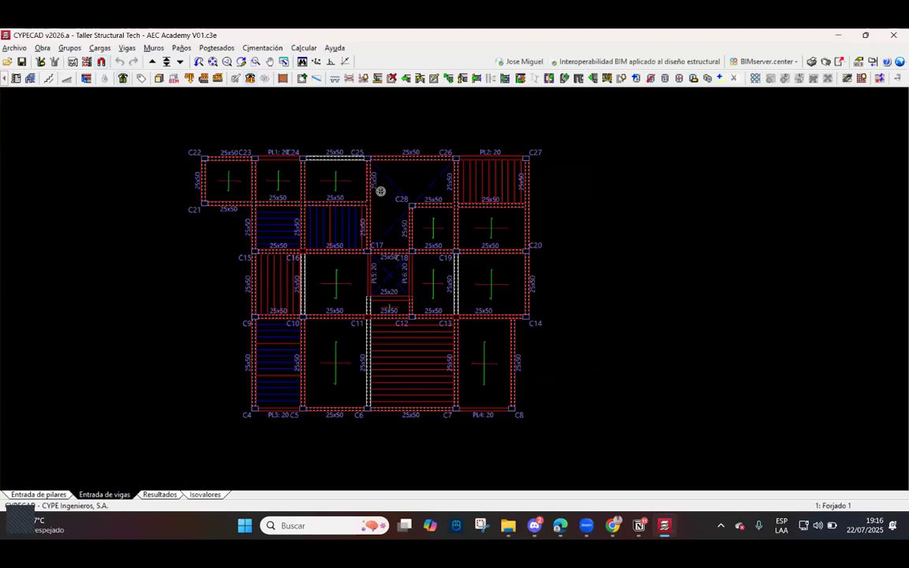
scroll(370, 162, "up", 10)
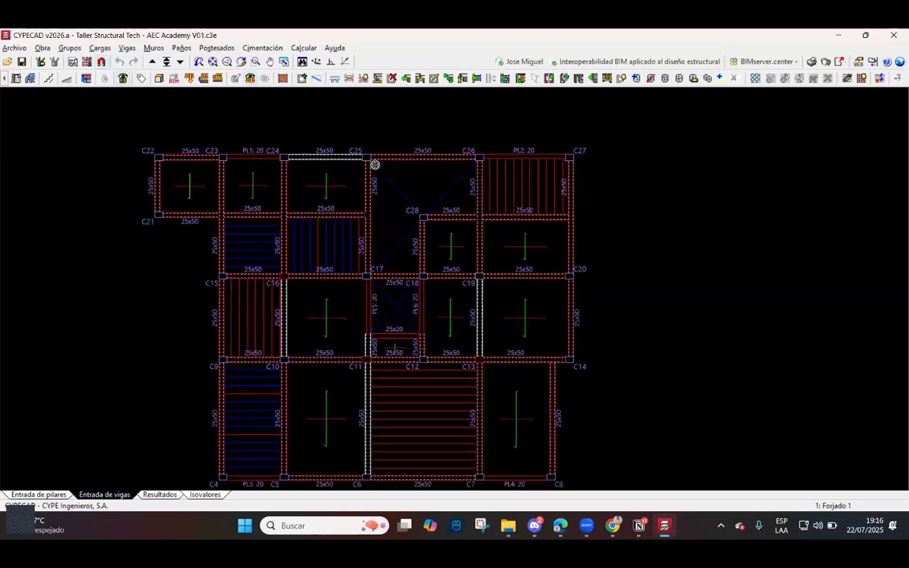
scroll(379, 166, "up", 2)
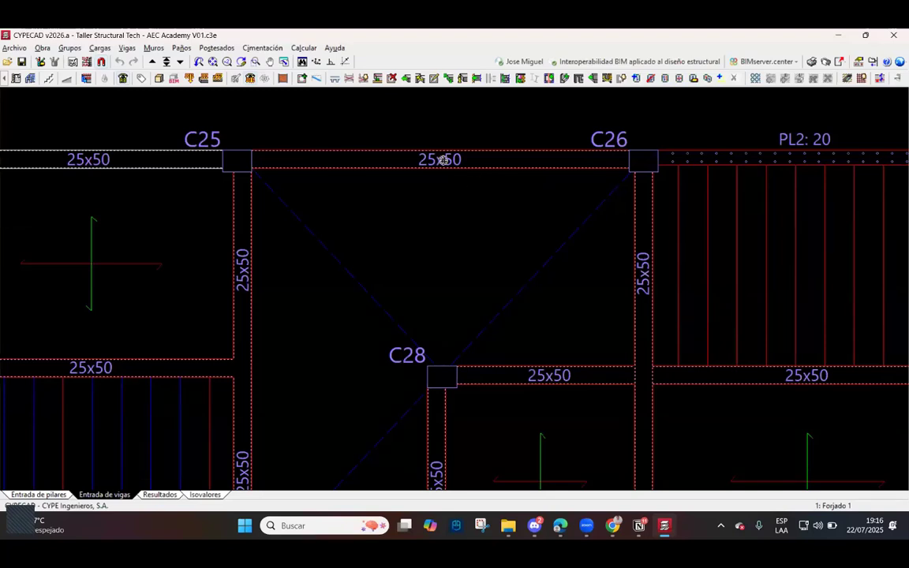
scroll(480, 238, "down", 6)
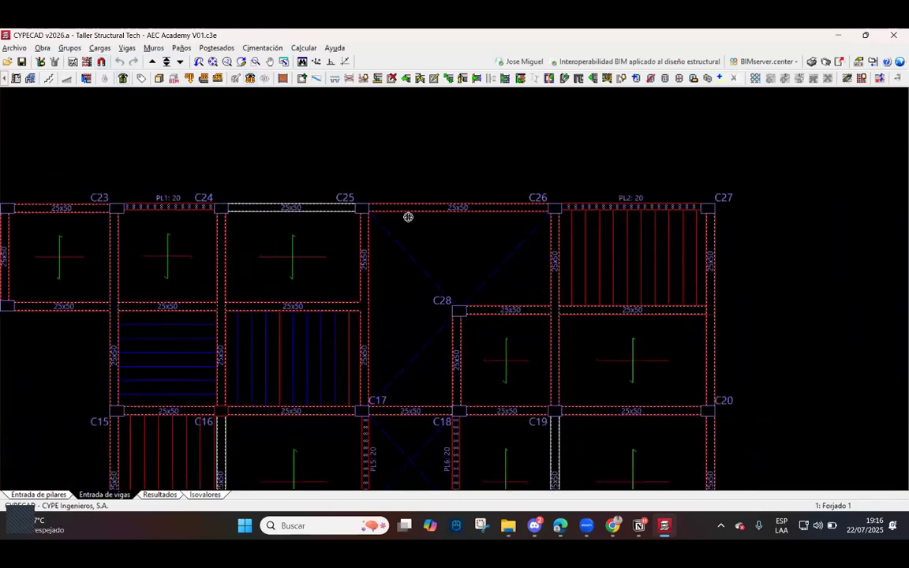
Switch to the results and open the beam editor for the frame containing the beam between C25 and C26.
left_click(161, 494)
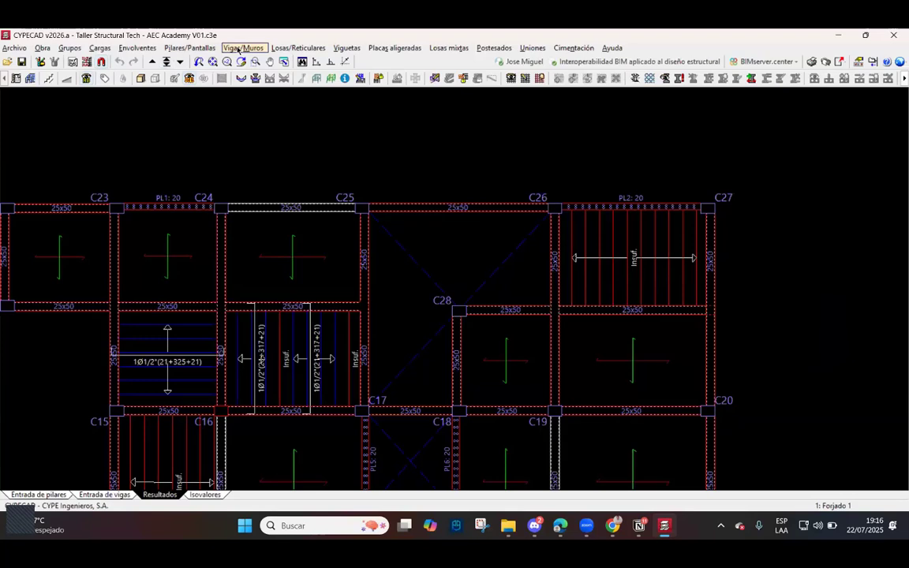
left_click(239, 49)
left_click(254, 82)
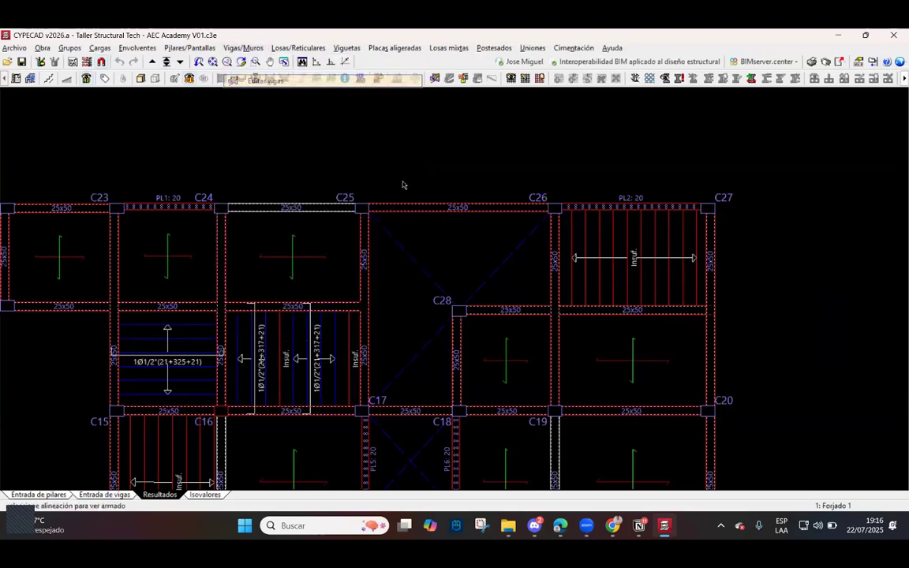
left_click(423, 220)
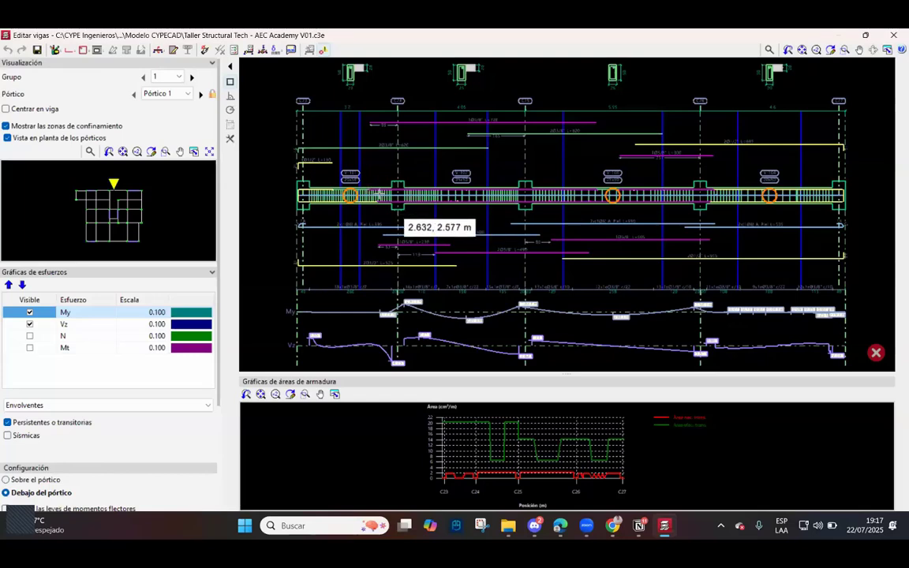
Examine the design check and reinforcement layout of beam V-101 and the neighbouring spans in Pórtico 1.
mouse_move(351, 195)
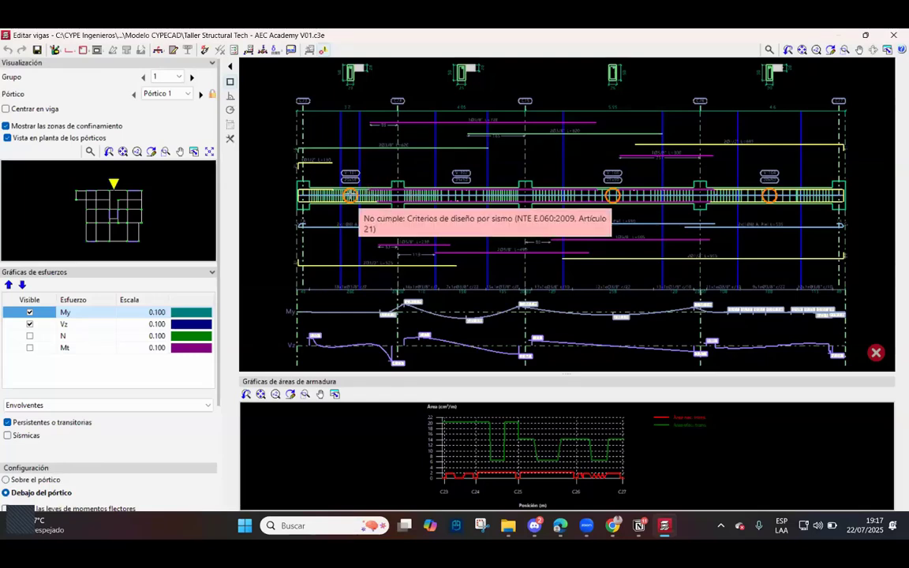
scroll(355, 213, "up", 5)
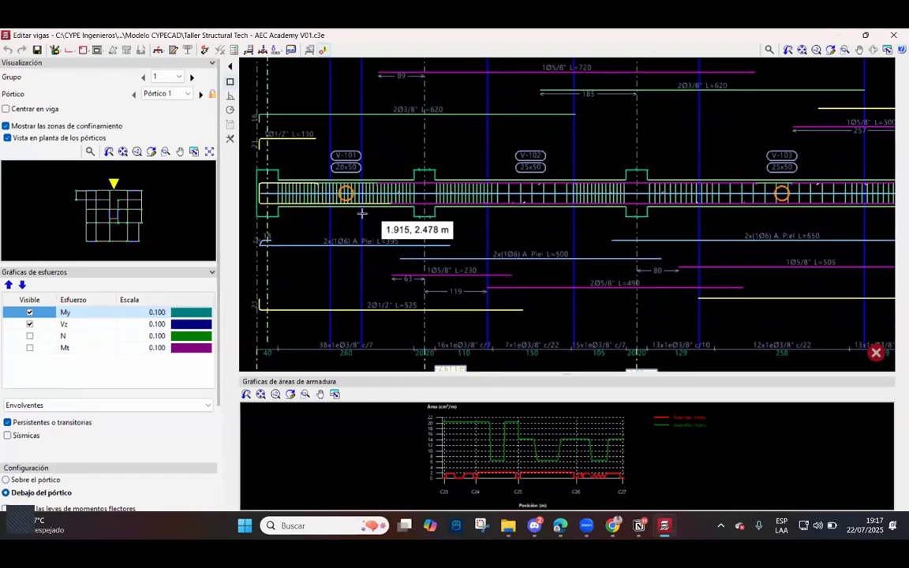
scroll(365, 258, "up", 2)
scroll(365, 258, "down", 5)
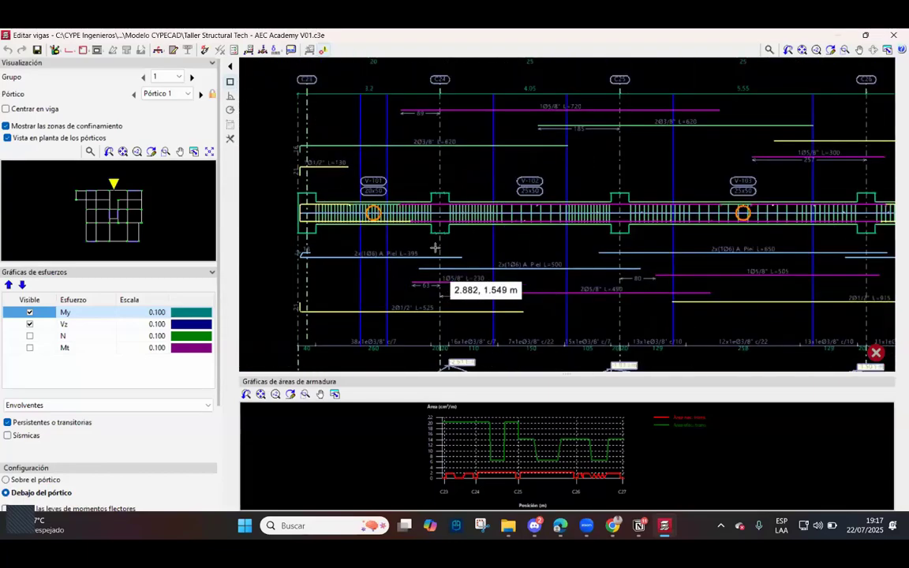
scroll(392, 311, "up", 5)
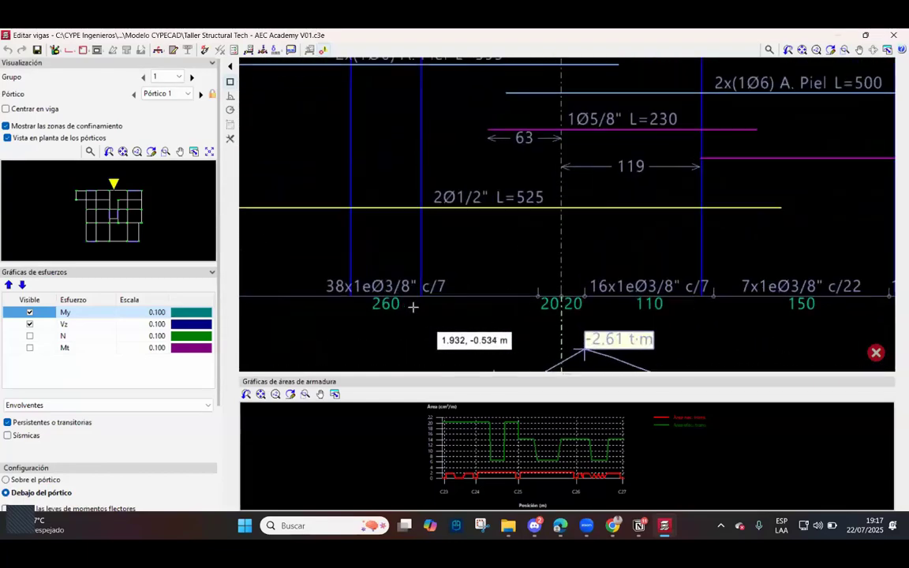
scroll(419, 308, "down", 3)
scroll(387, 266, "up", 1)
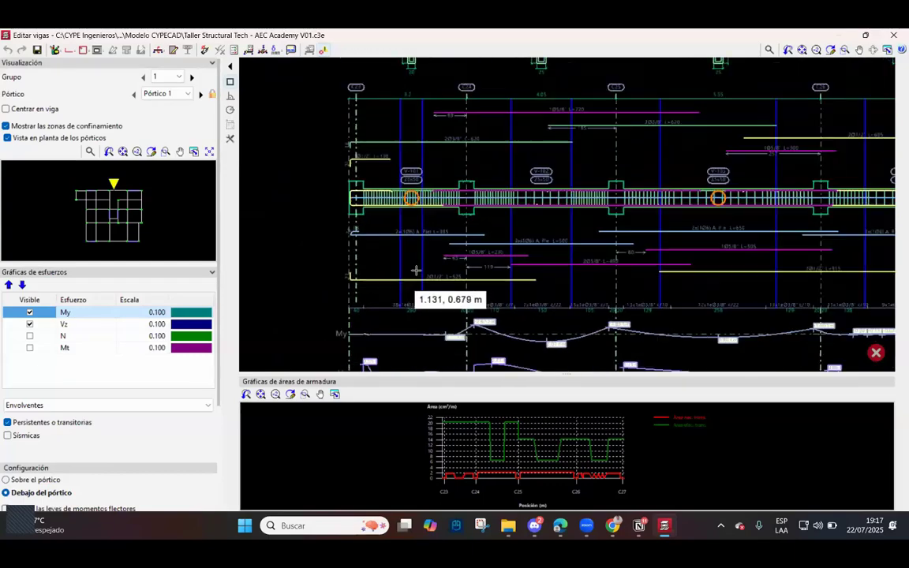
scroll(416, 266, "down", 2)
scroll(432, 260, "up", 1)
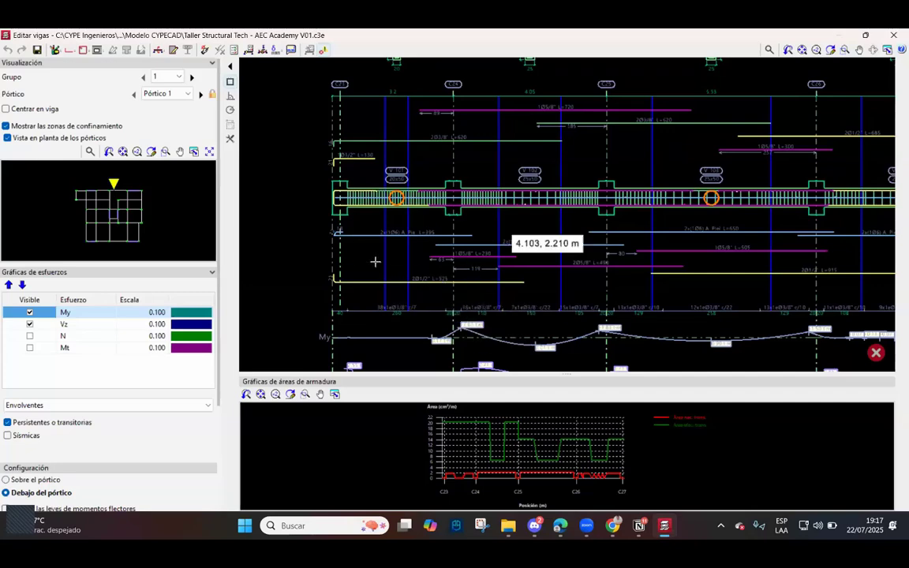
scroll(339, 233, "down", 2)
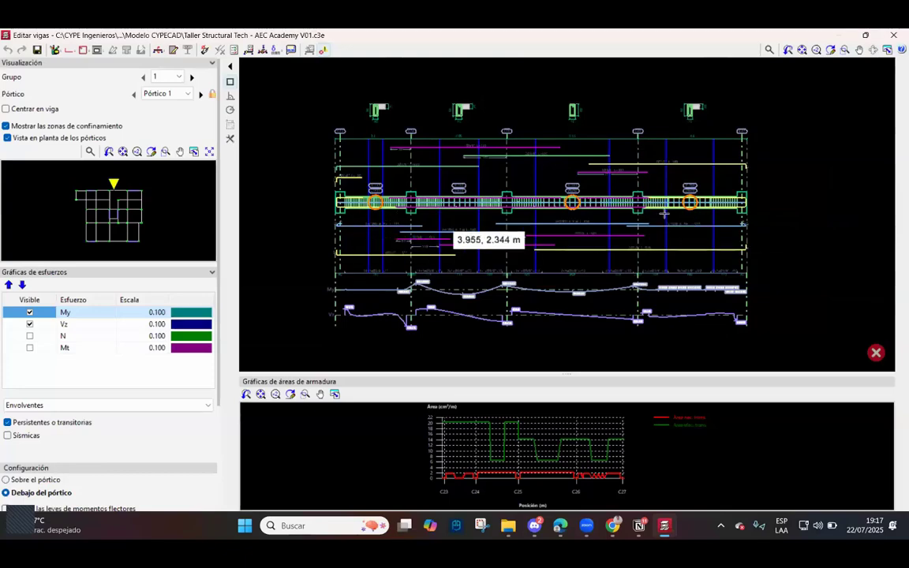
scroll(418, 237, "up", 4)
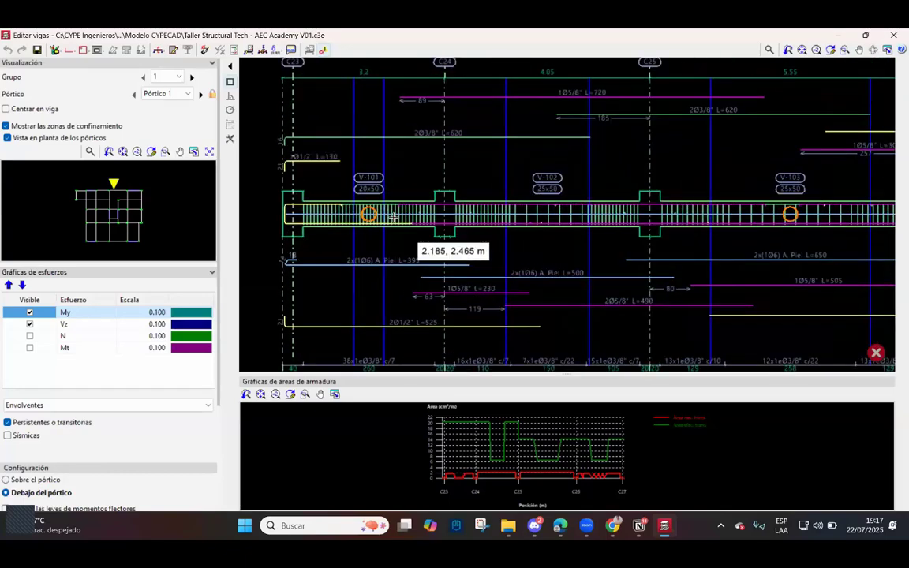
scroll(360, 213, "down", 1)
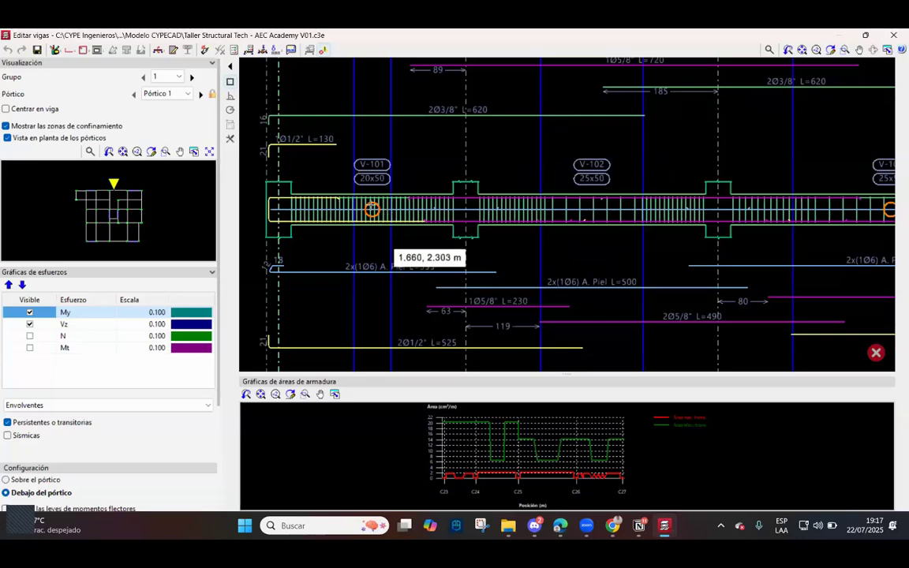
Inspect the My and Vz force diagrams below the Pórtico 1 elevation.
scroll(406, 203, "down", 5)
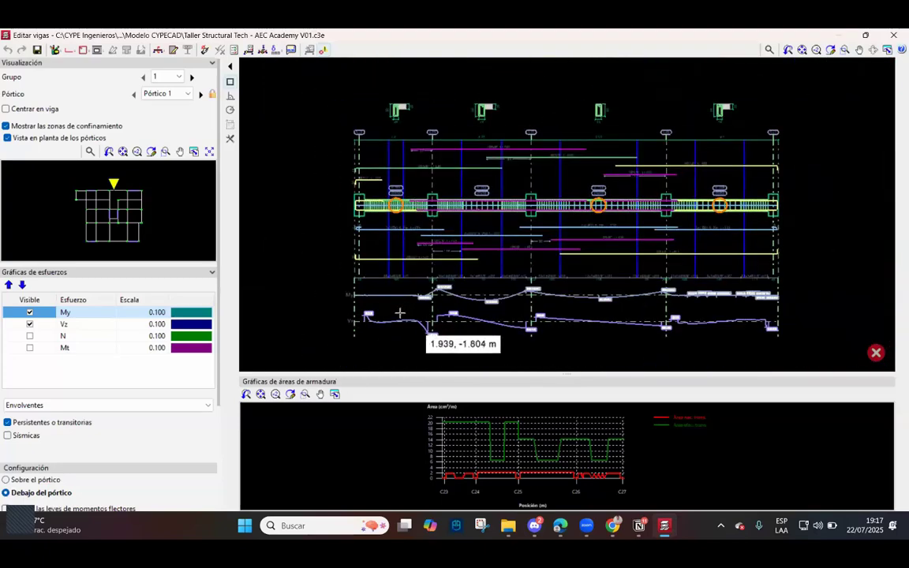
scroll(357, 321, "up", 5)
scroll(414, 281, "down", 3)
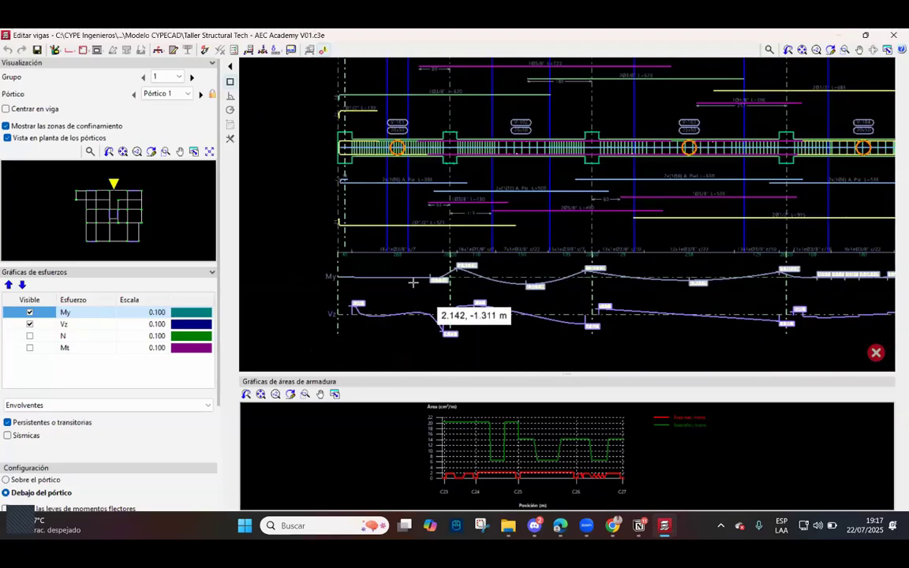
scroll(104, 211, "up", 3)
scroll(105, 211, "down", 3)
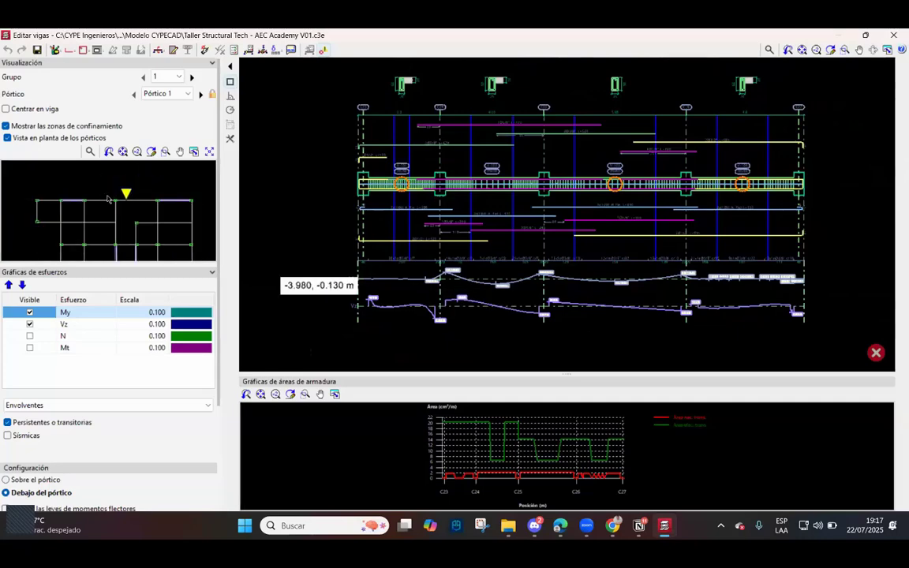
Check the frame's plan location and the force and reinforcement graph options, and inspect beam V-101 up close.
scroll(107, 199, "up", 3)
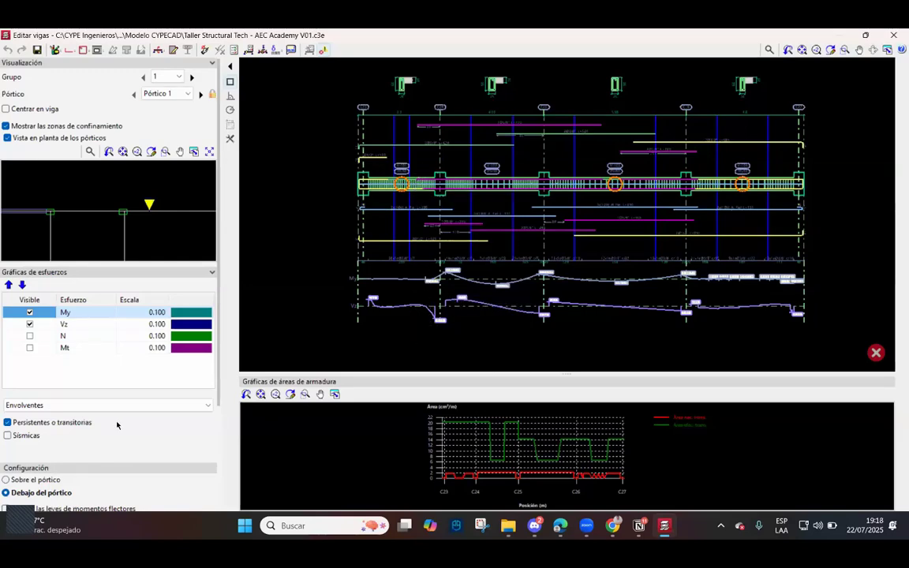
scroll(49, 446, "down", 4)
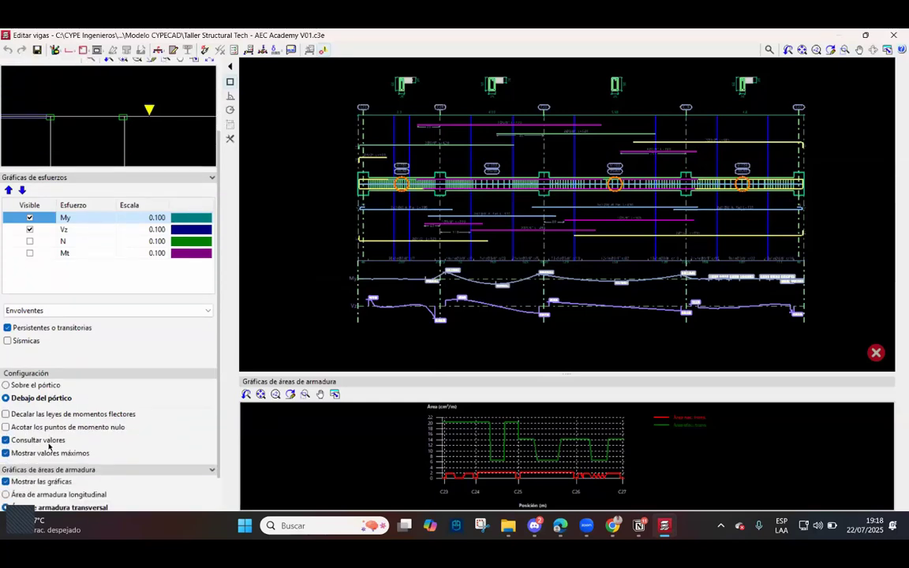
scroll(51, 447, "down", 1)
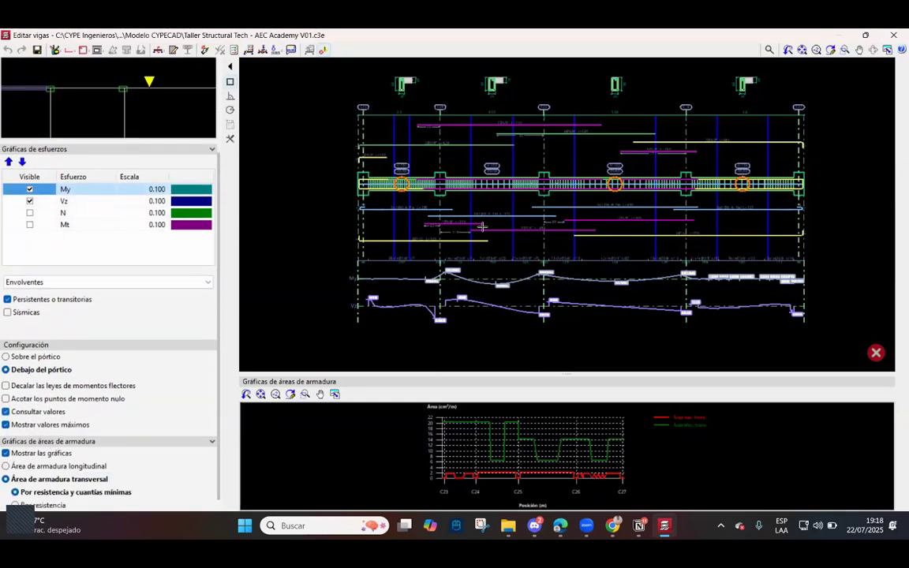
scroll(422, 202, "up", 5)
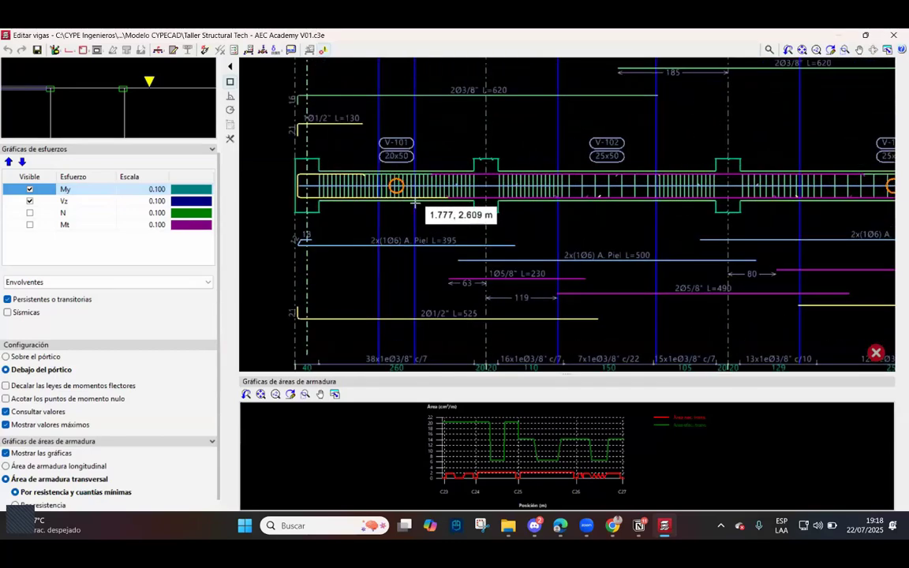
Compare the persistent-envelope My and Vz peak values along V-101 and V-102 with their reinforcement layout.
scroll(418, 213, "down", 6)
scroll(418, 237, "up", 5)
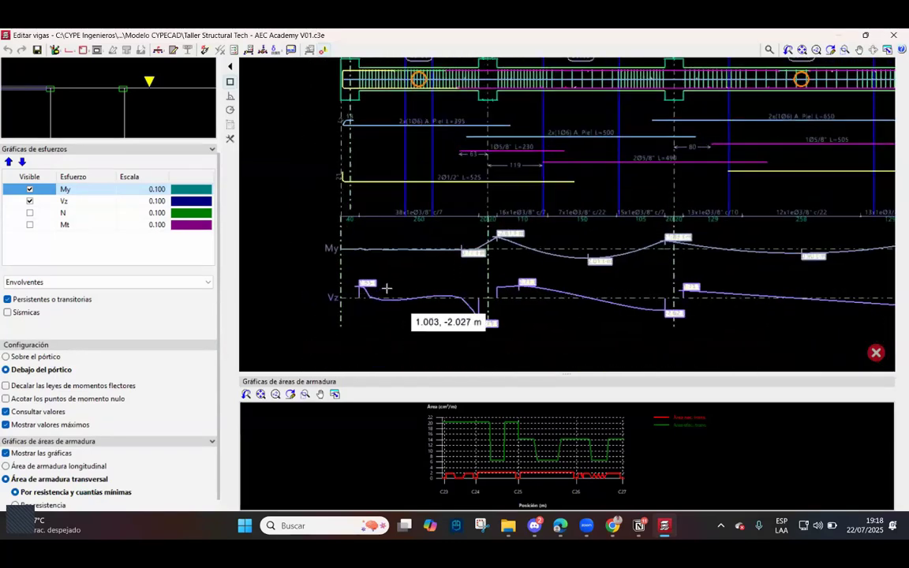
scroll(391, 288, "up", 2)
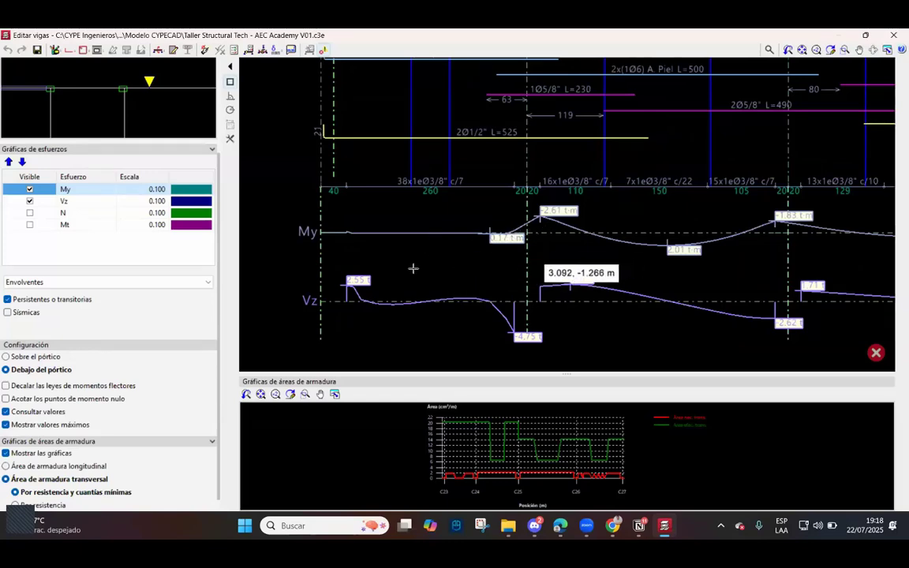
scroll(355, 299, "down", 4)
scroll(408, 145, "up", 4)
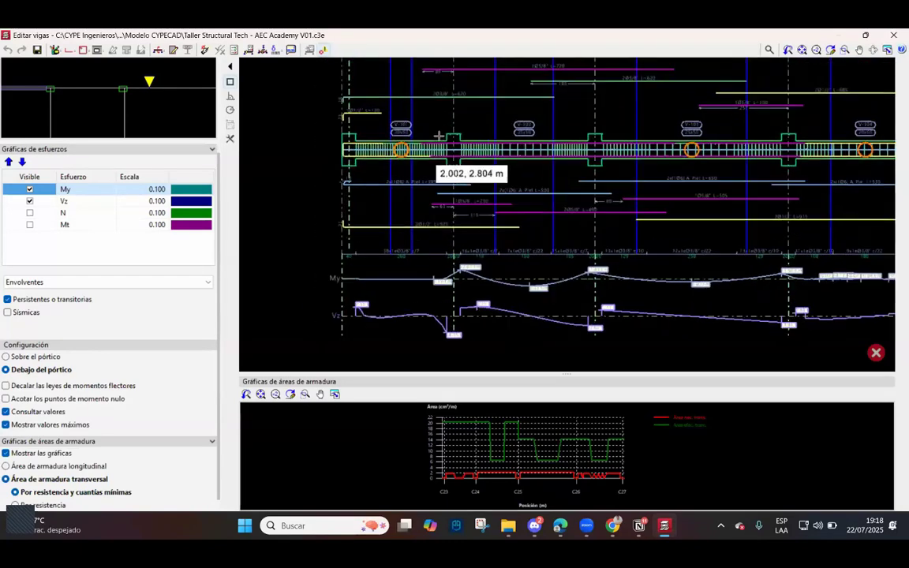
scroll(463, 164, "down", 3)
scroll(525, 284, "up", 5)
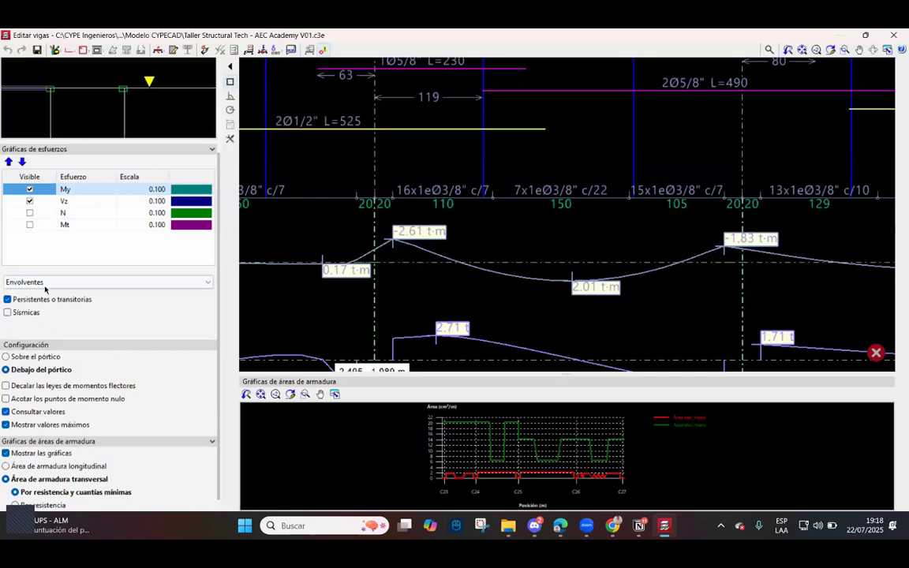
scroll(441, 257, "down", 2)
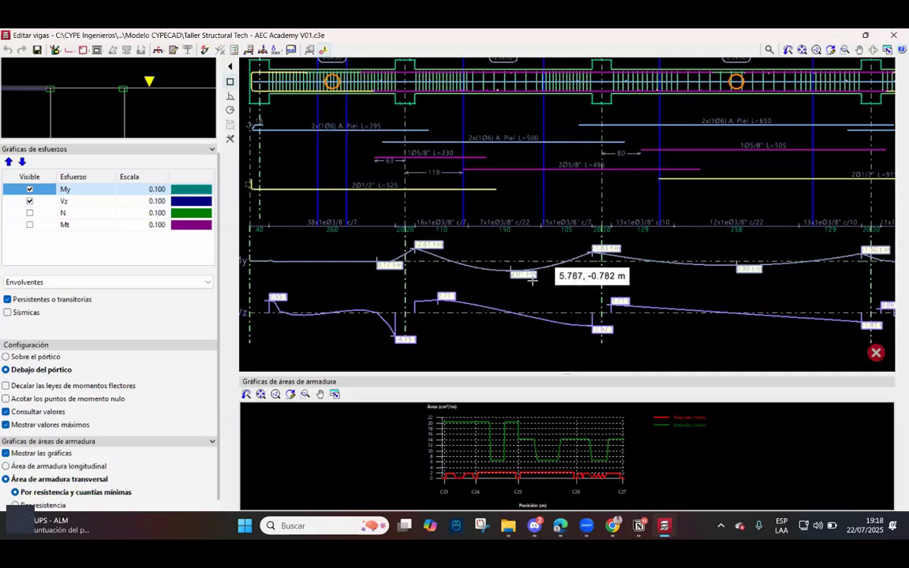
Show only the seismic envelopes, excluding the persistent or transient ones, and inspect the My diagram of the second span.
left_click(8, 313)
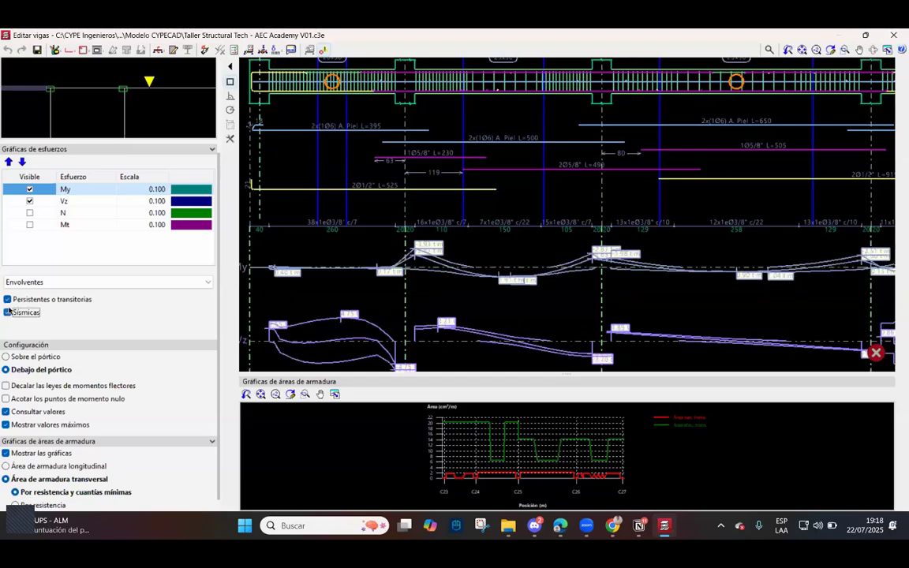
left_click(9, 299)
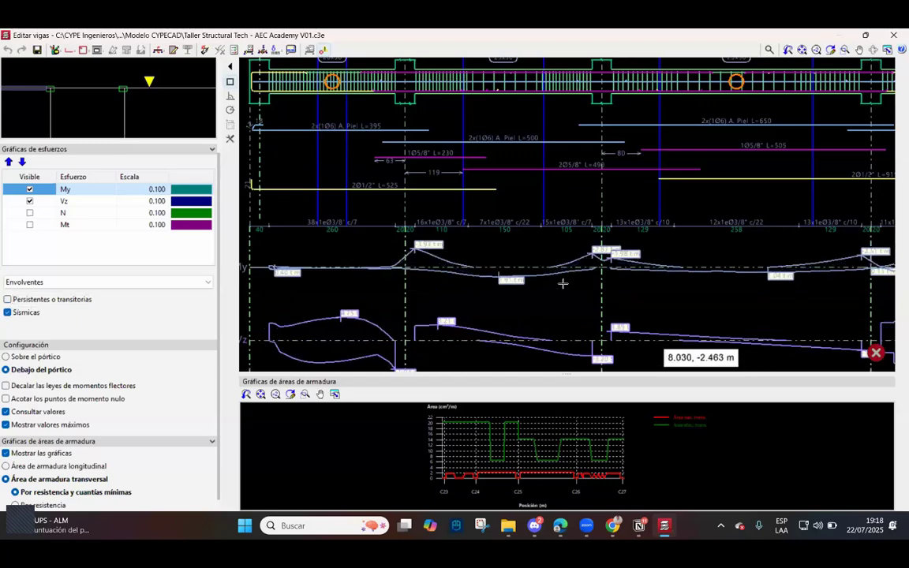
scroll(584, 282, "up", 2)
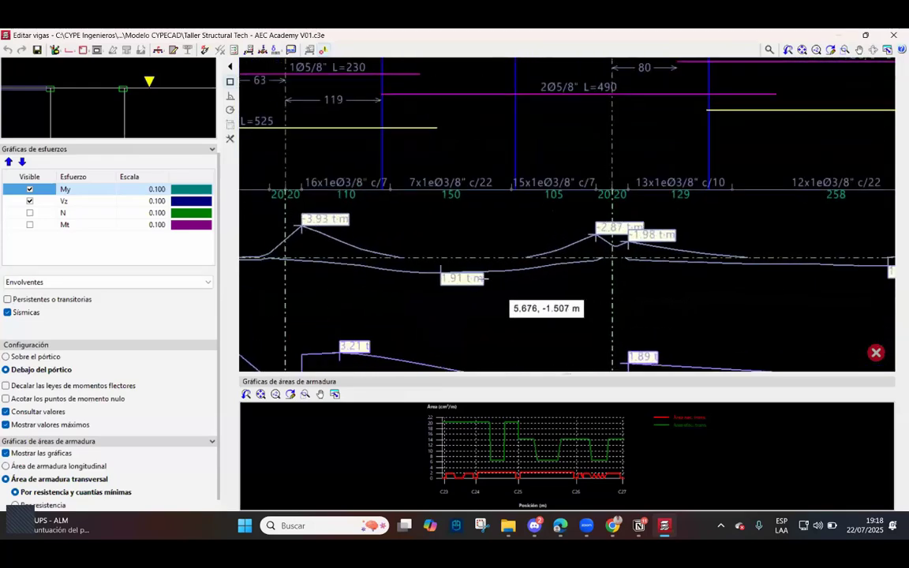
scroll(478, 276, "down", 3)
scroll(442, 280, "up", 3)
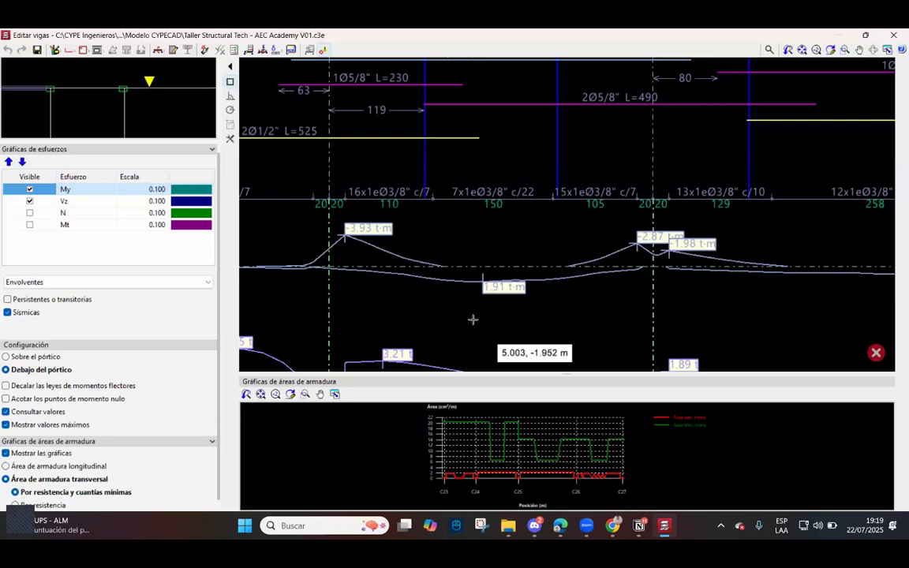
Close the beam editor and the reports list, returning to the Forjado 1 plan in beam entry.
left_click(893, 35)
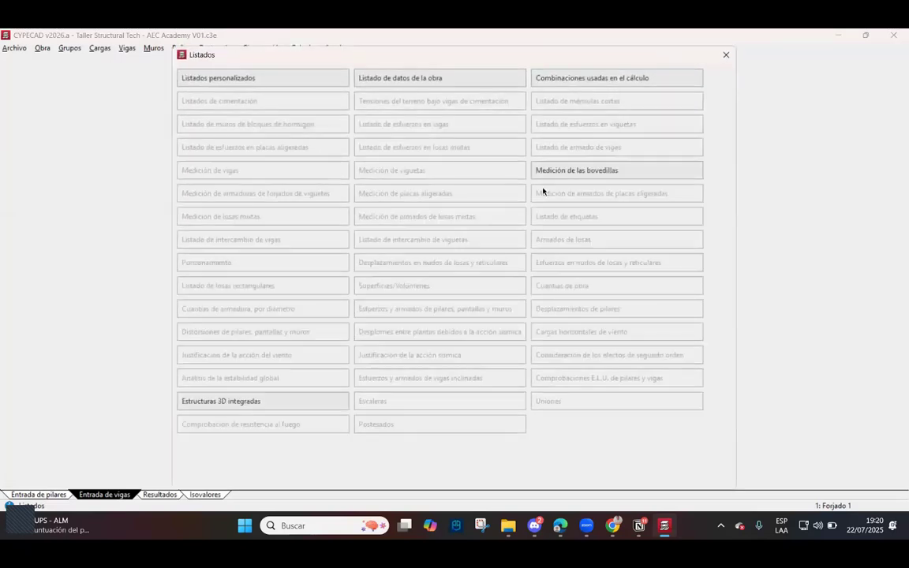
left_click(580, 173)
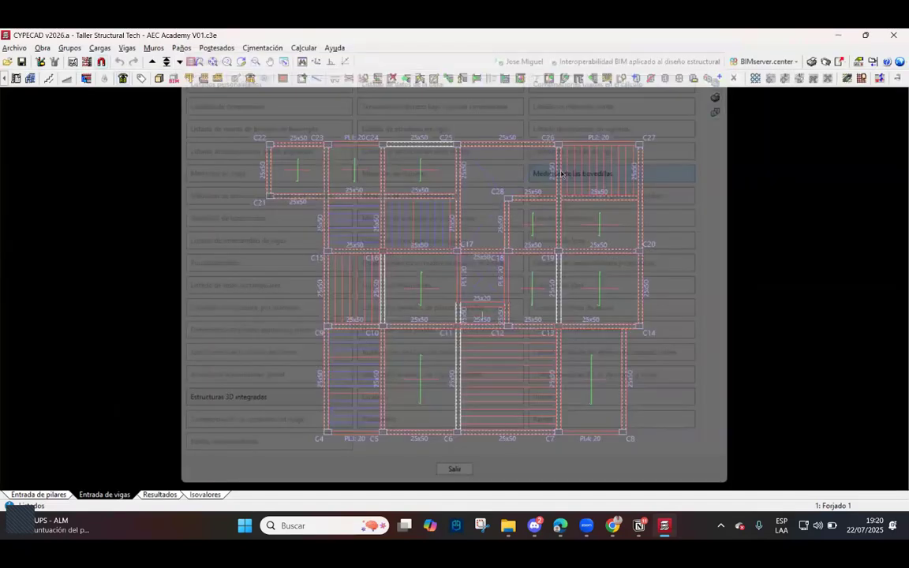
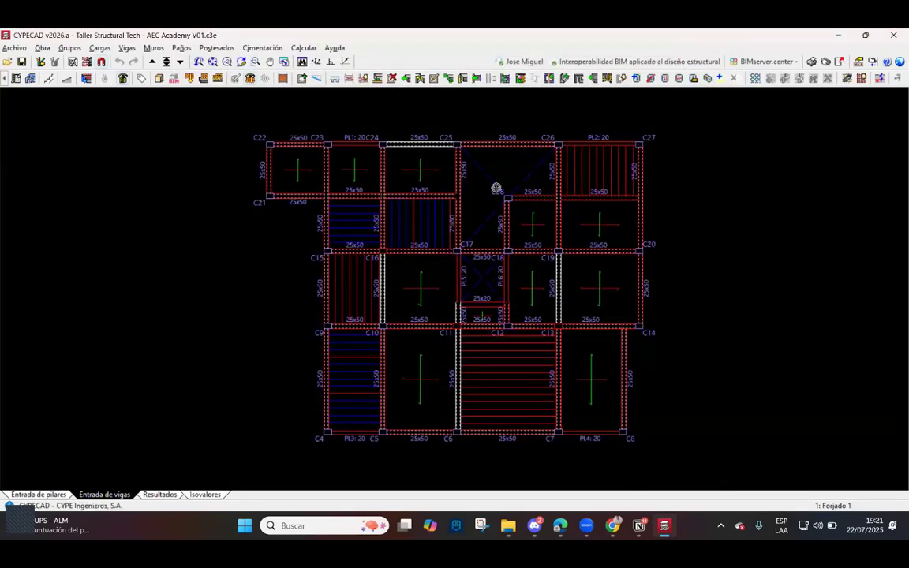
scroll(517, 181, "up", 1)
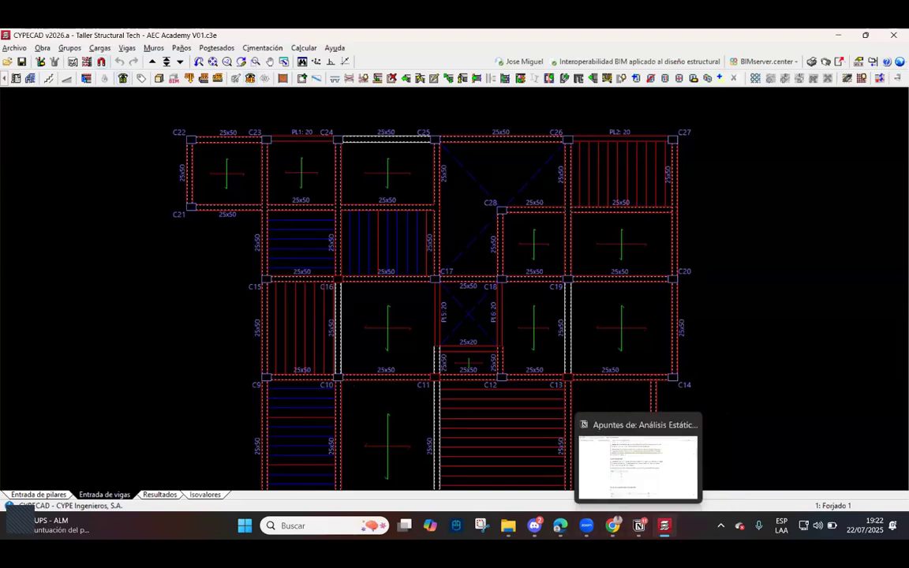
Switch to the Norma E.030 Diseño sismorresistente PDF in Edge and enlarge its page view.
mouse_move(664, 525)
left_click(560, 525)
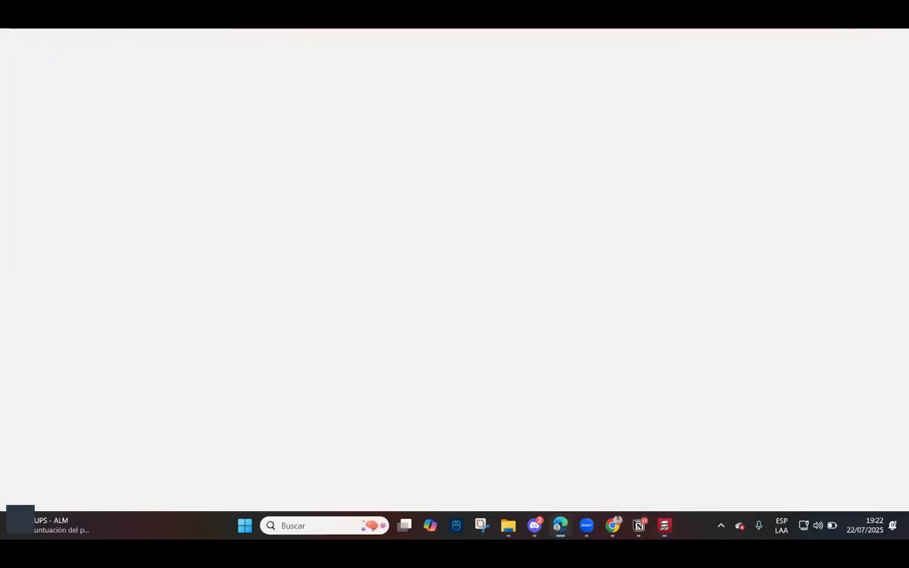
left_click(340, 46)
left_click(527, 45)
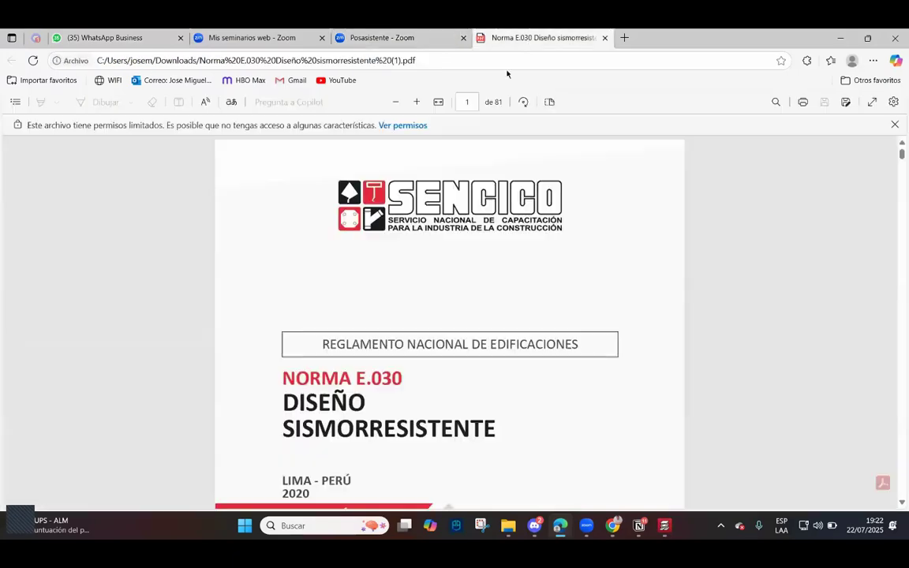
left_click(417, 100)
Look through the norm from the cover and table of contents to the site parameters in Artículo 13.
scroll(440, 324, "down", 8)
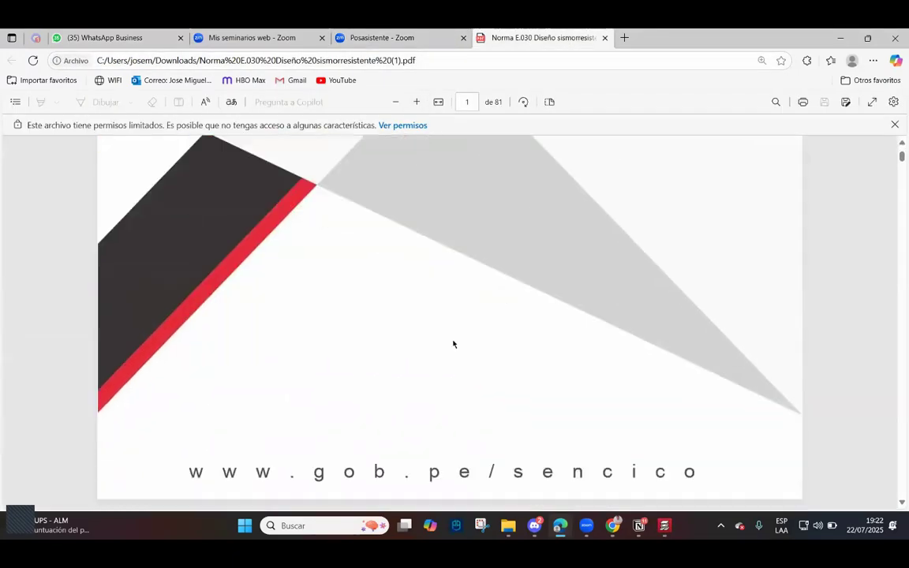
scroll(454, 344, "down", 15)
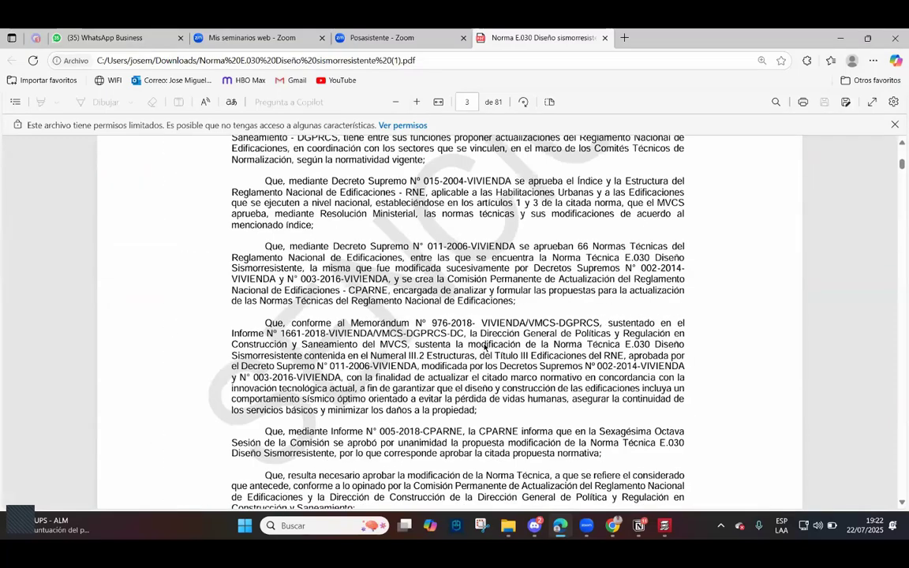
scroll(485, 347, "down", 15)
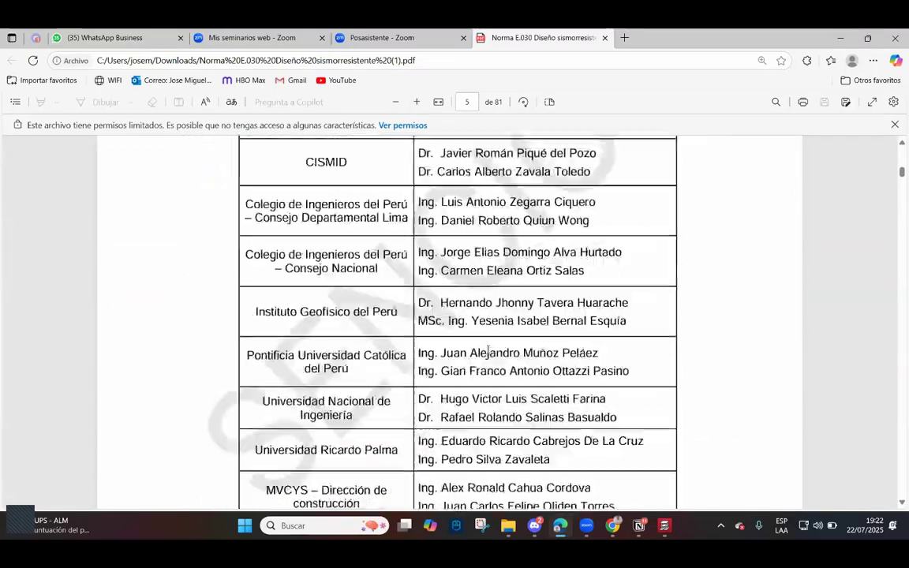
scroll(489, 355, "down", 15)
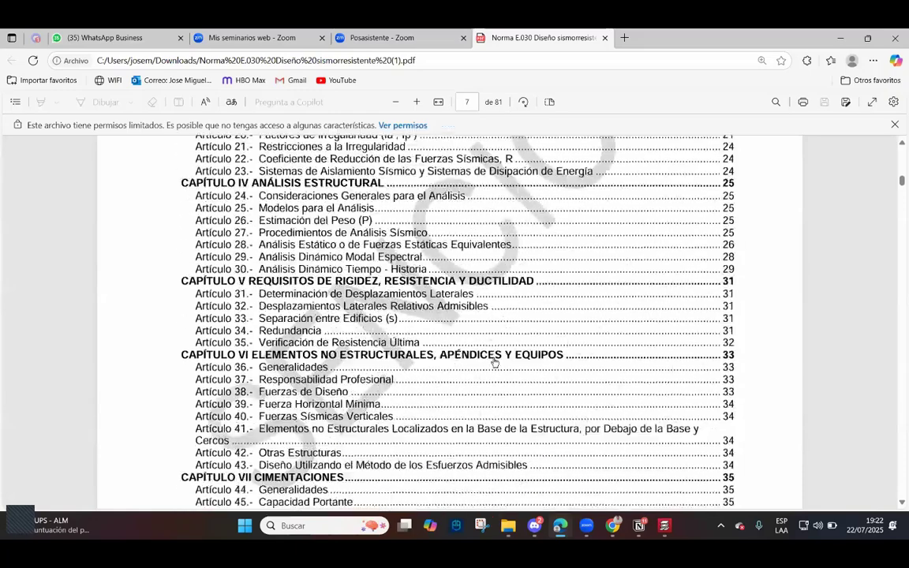
scroll(494, 362, "down", 15)
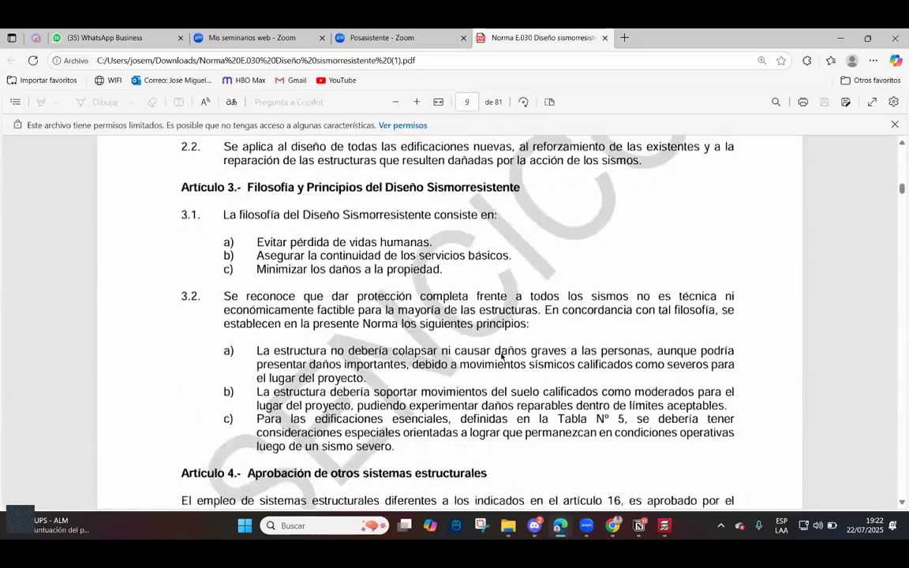
scroll(501, 357, "down", 15)
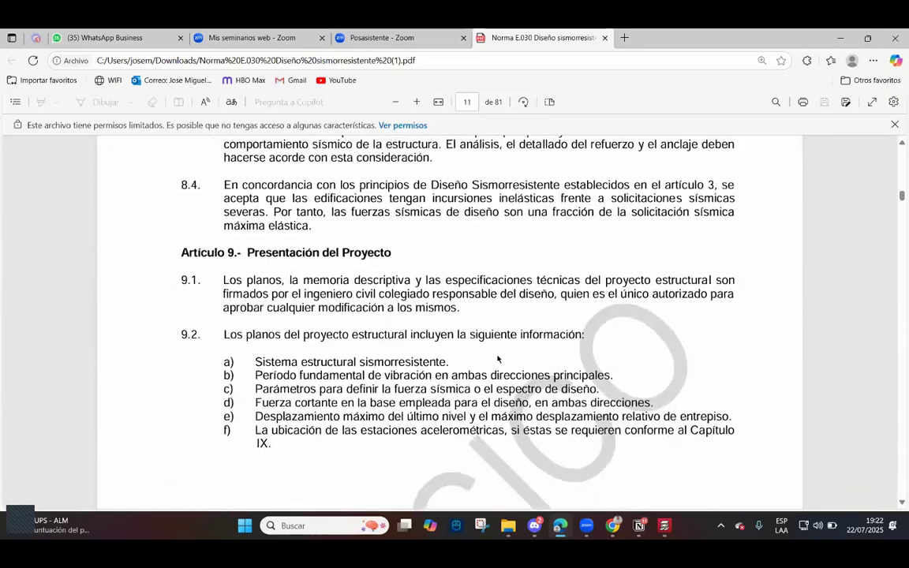
scroll(498, 359, "down", 15)
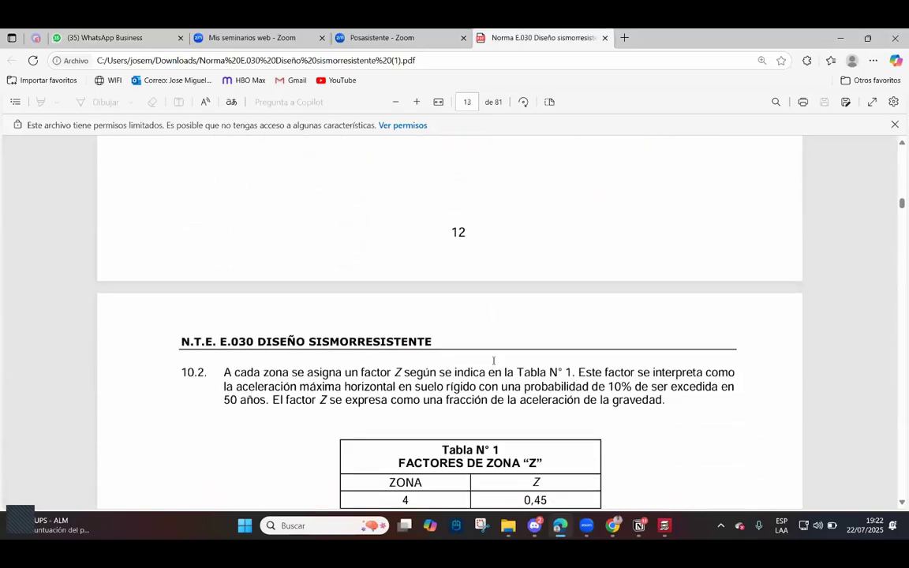
scroll(494, 360, "down", 15)
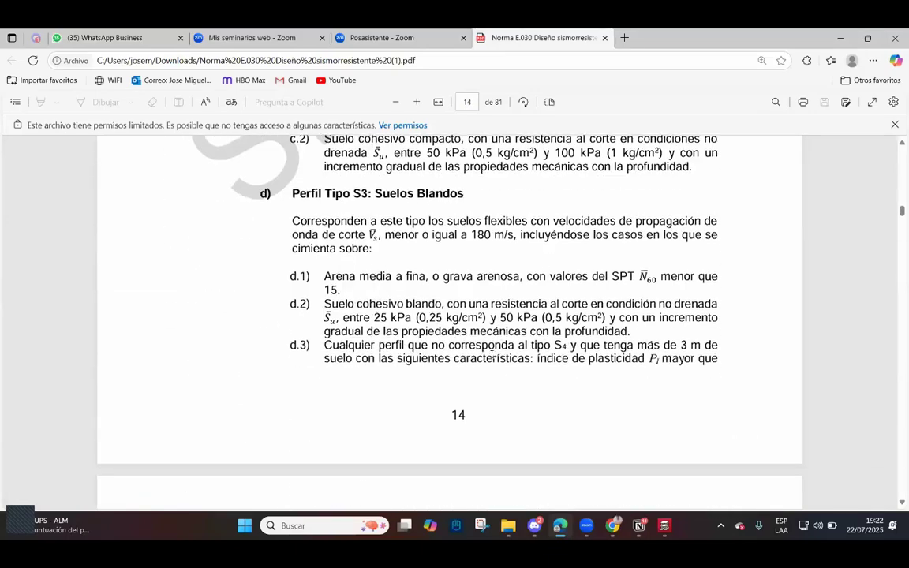
scroll(492, 356, "down", 15)
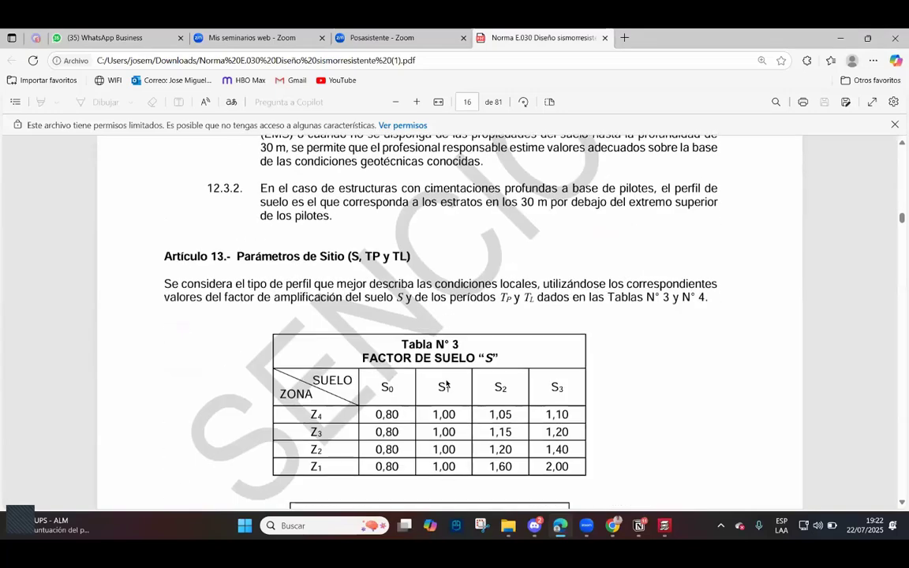
Look through the norm's sections on building categories, structural systems and irregularity factors up to Artículo 21.
scroll(446, 384, "down", 15)
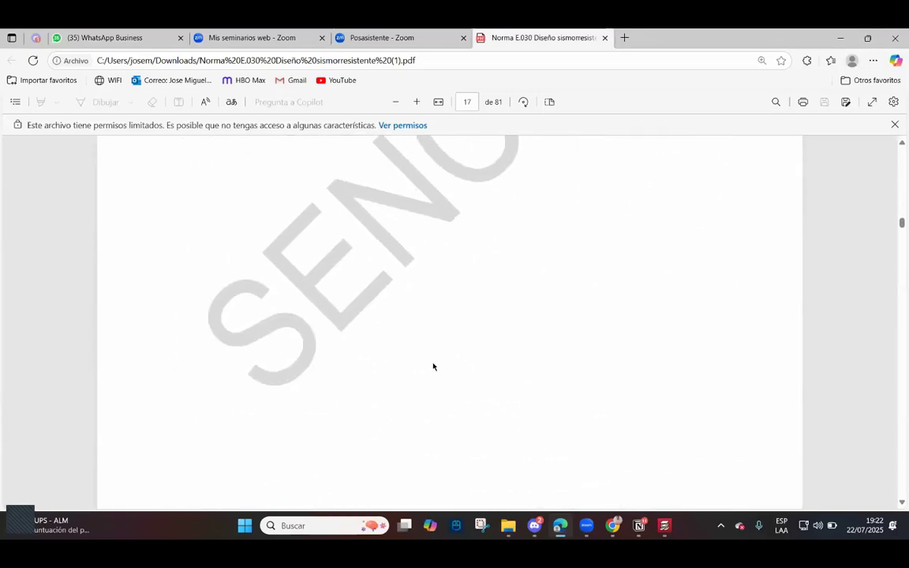
scroll(432, 369, "down", 15)
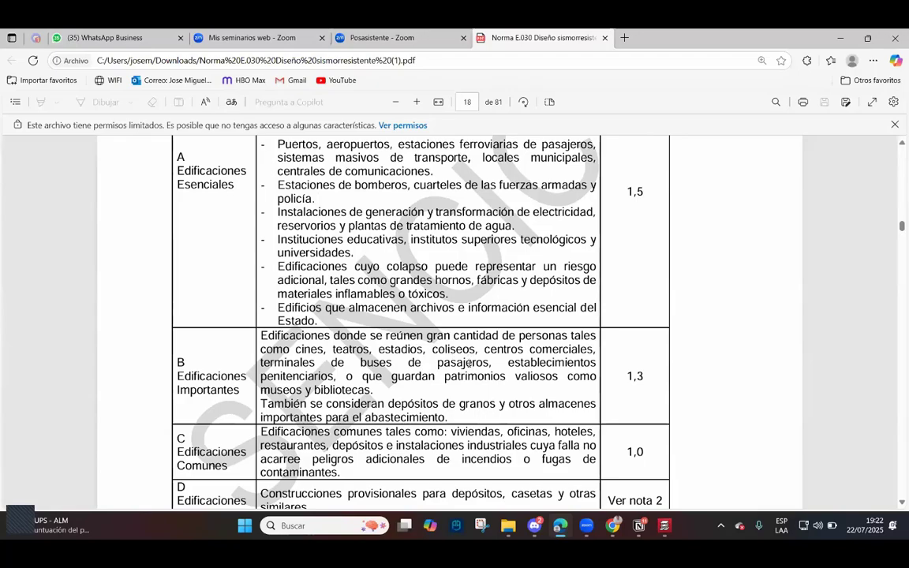
scroll(469, 363, "down", 7)
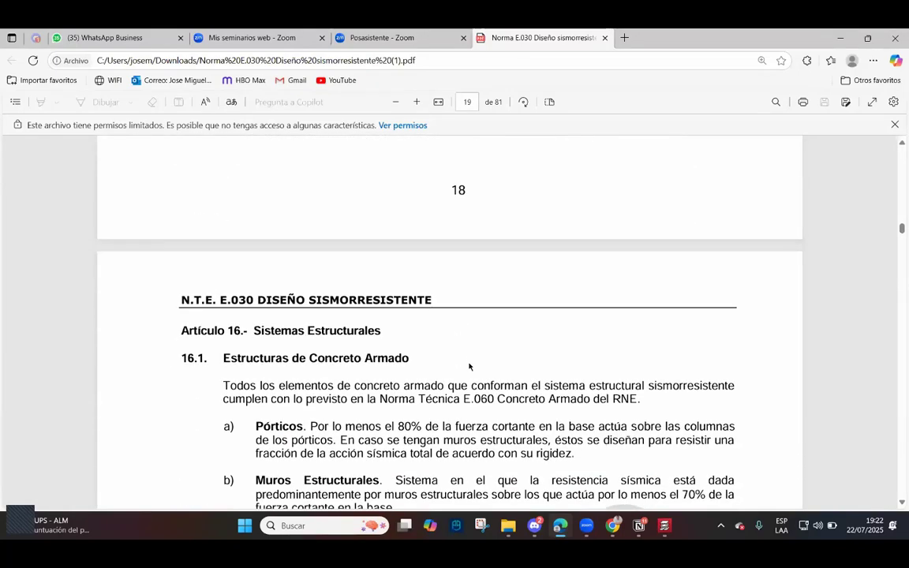
scroll(468, 366, "down", 15)
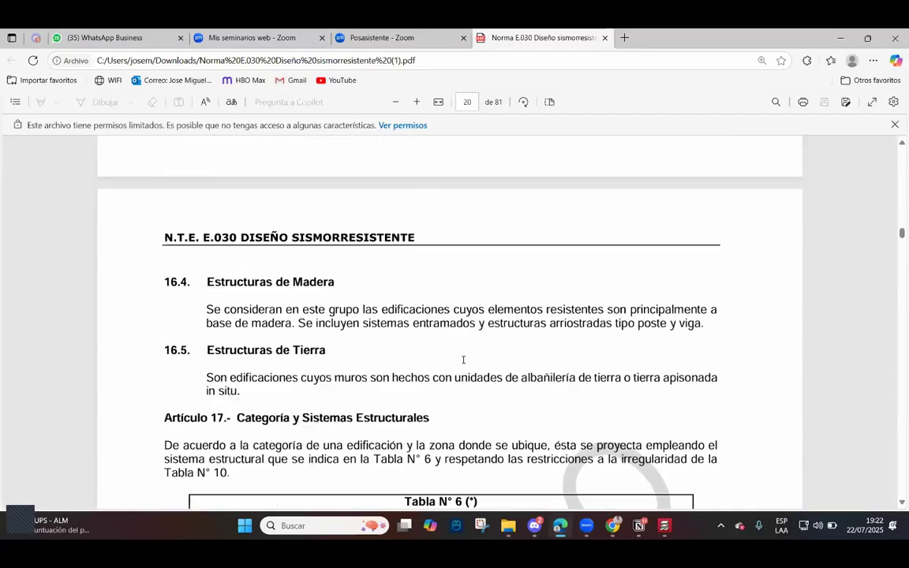
scroll(463, 360, "down", 8)
scroll(467, 352, "down", 20)
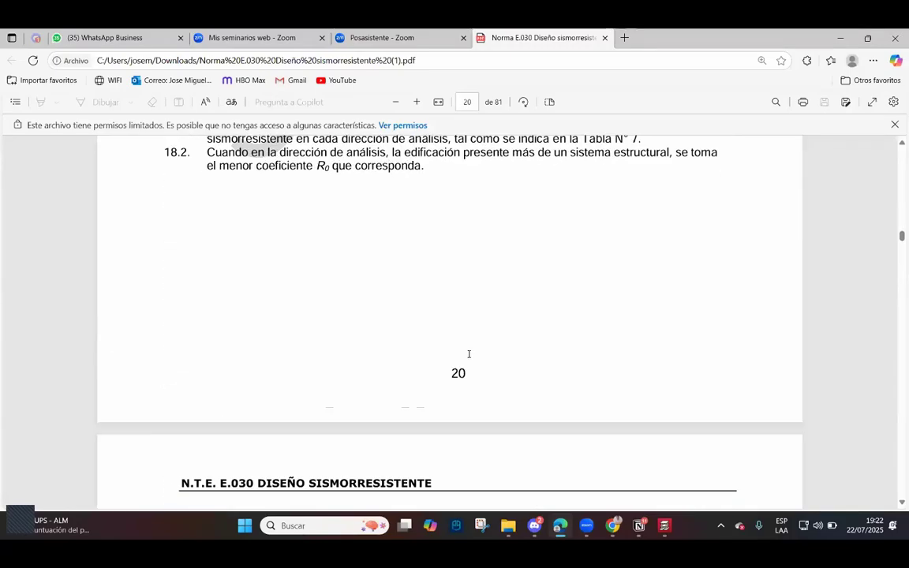
scroll(493, 338, "down", 20)
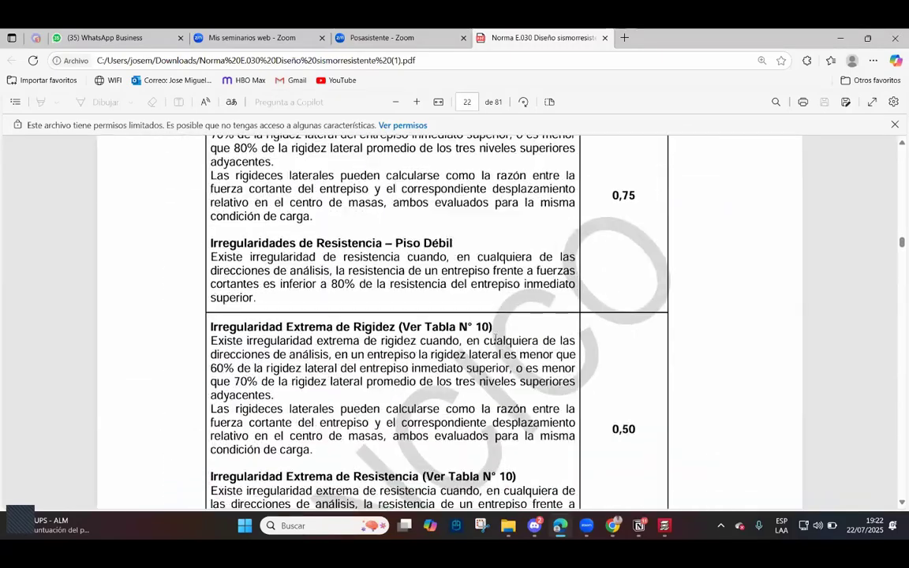
scroll(506, 347, "down", 20)
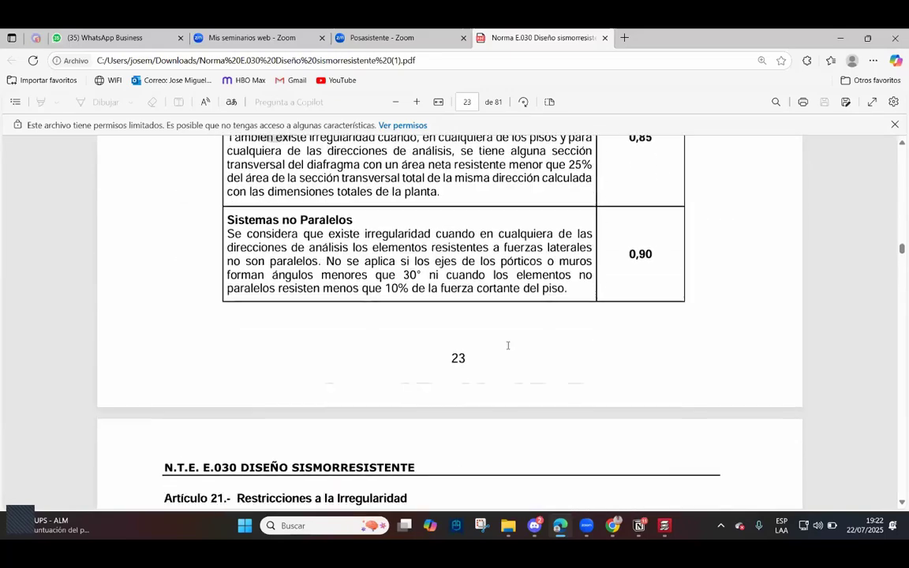
Look through the norm's Capítulo IV from Artículo 24 on general analysis considerations to Artículo 28 on static analysis.
scroll(509, 350, "down", 6)
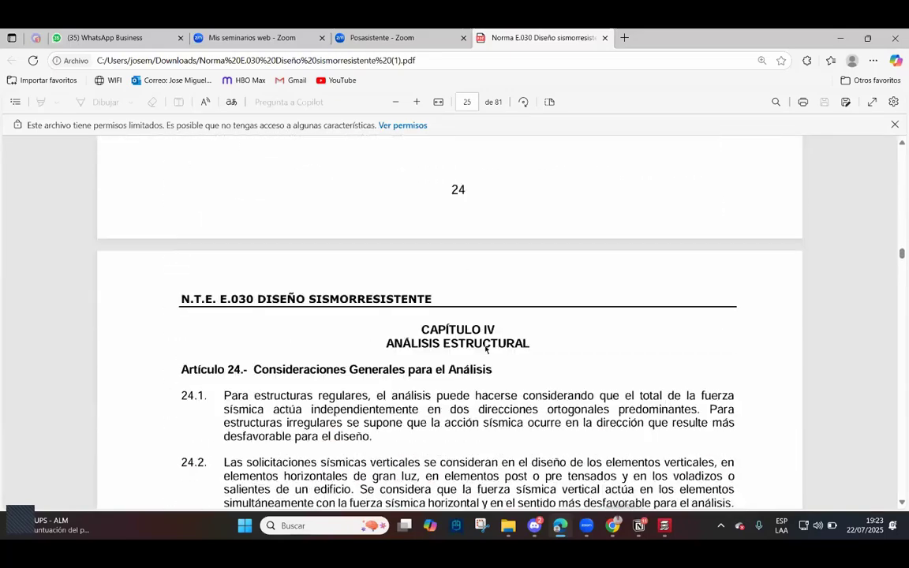
scroll(402, 252, "down", 5)
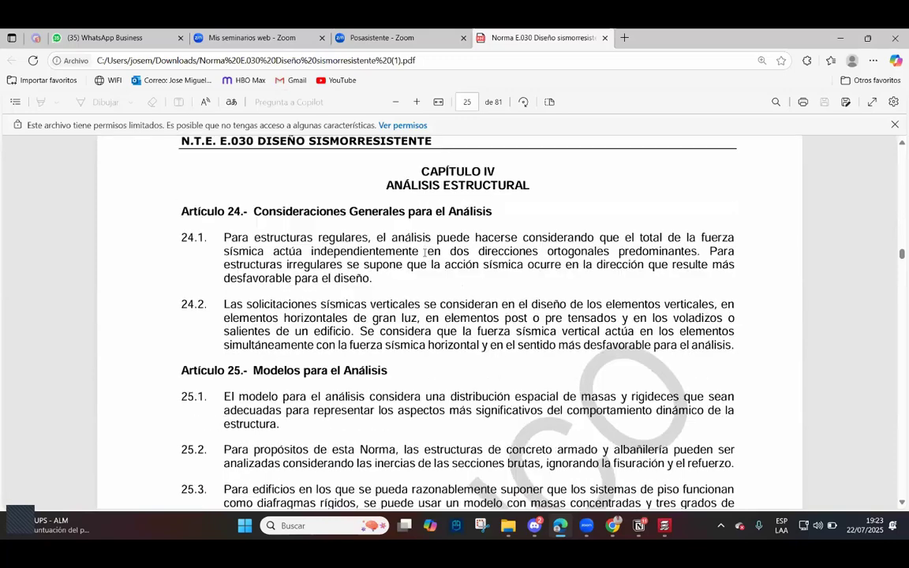
scroll(324, 270, "up", 3)
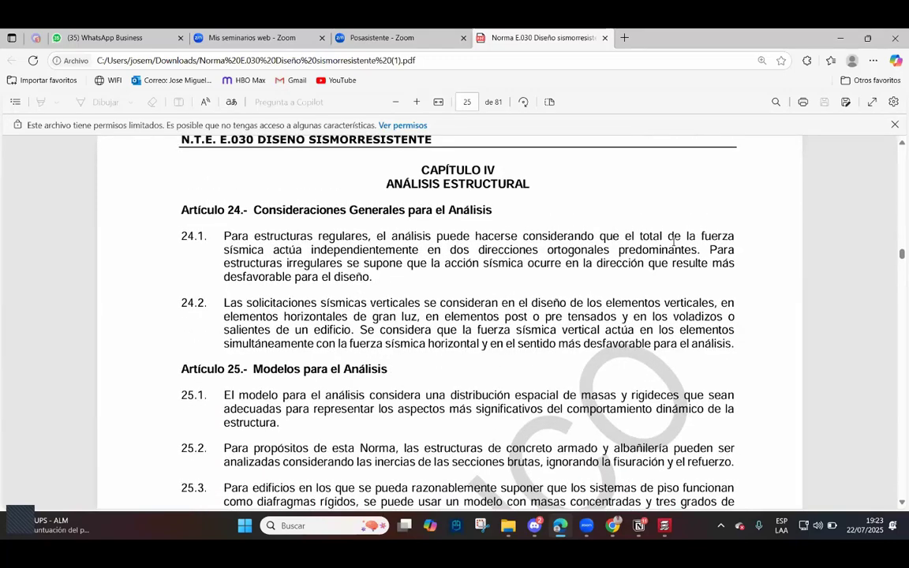
scroll(346, 273, "down", 15)
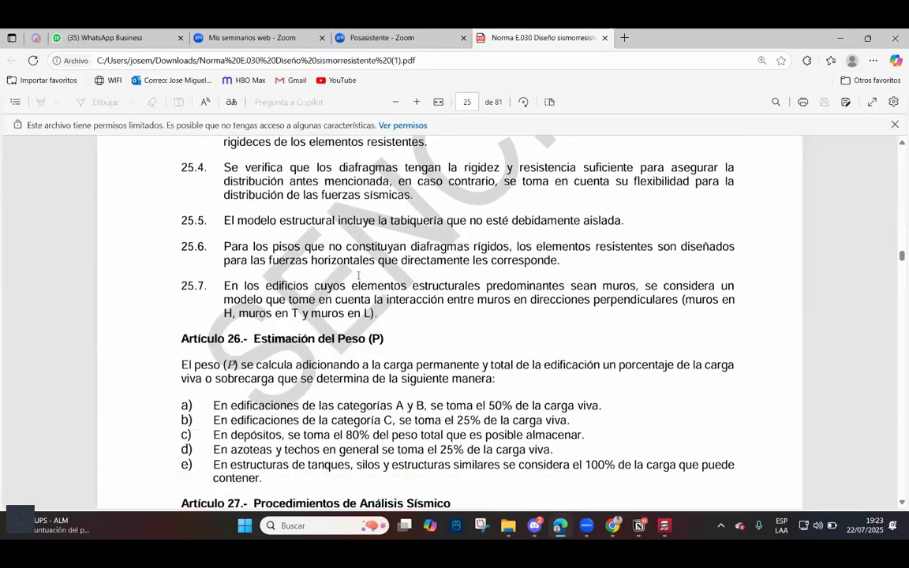
scroll(358, 276, "down", 3)
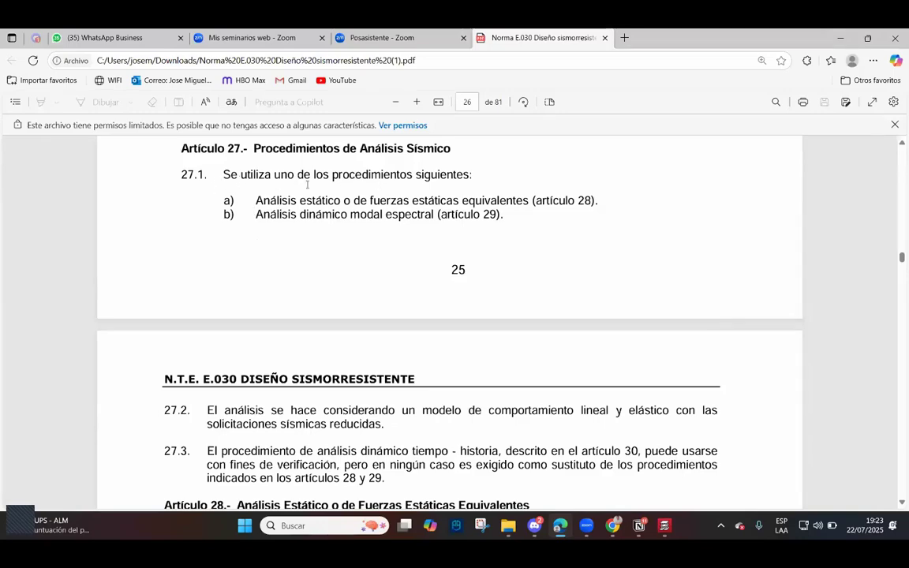
scroll(300, 192, "up", 2)
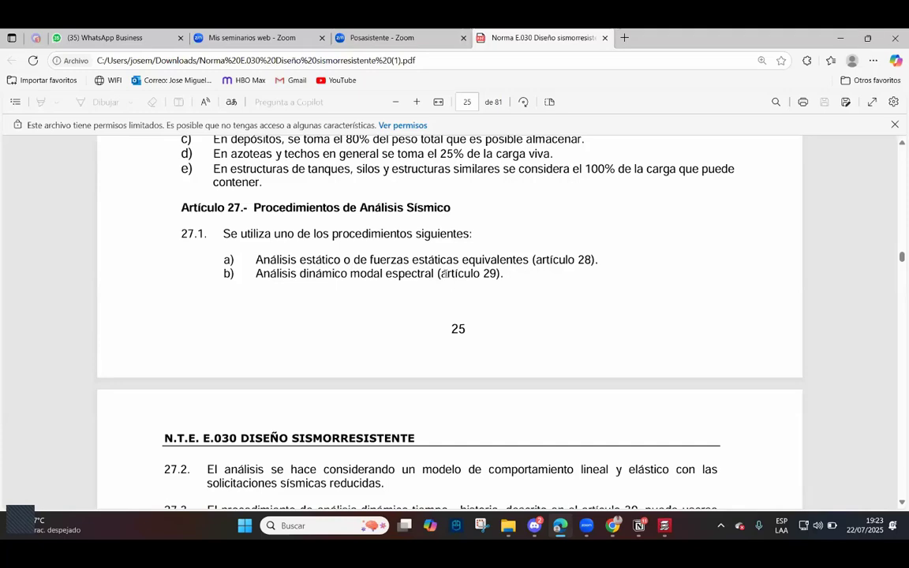
scroll(456, 266, "down", 5)
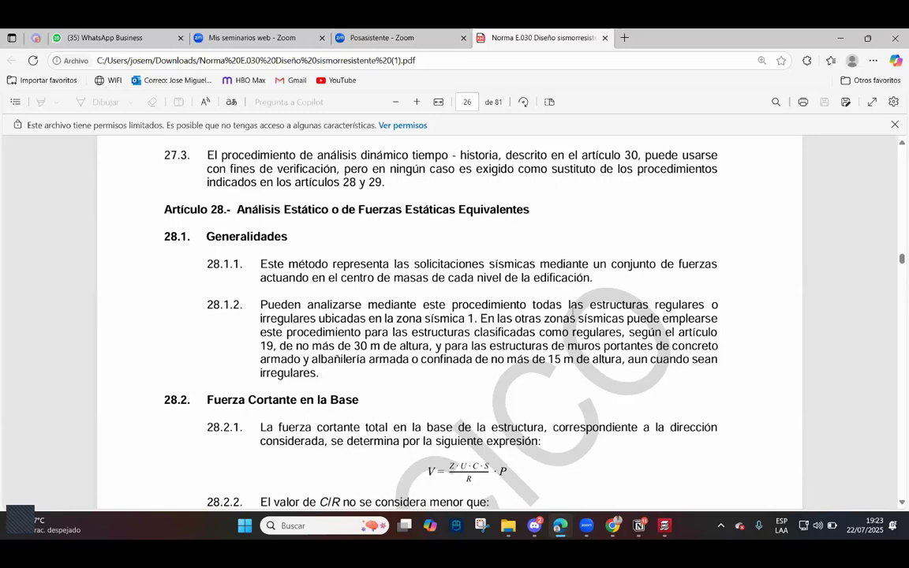
Examine paragraph 28.1.2, marking in turn the regular and zone 1 irregular structures and the 30 m and 15 m height limits.
left_click_drag(651, 306, 700, 307)
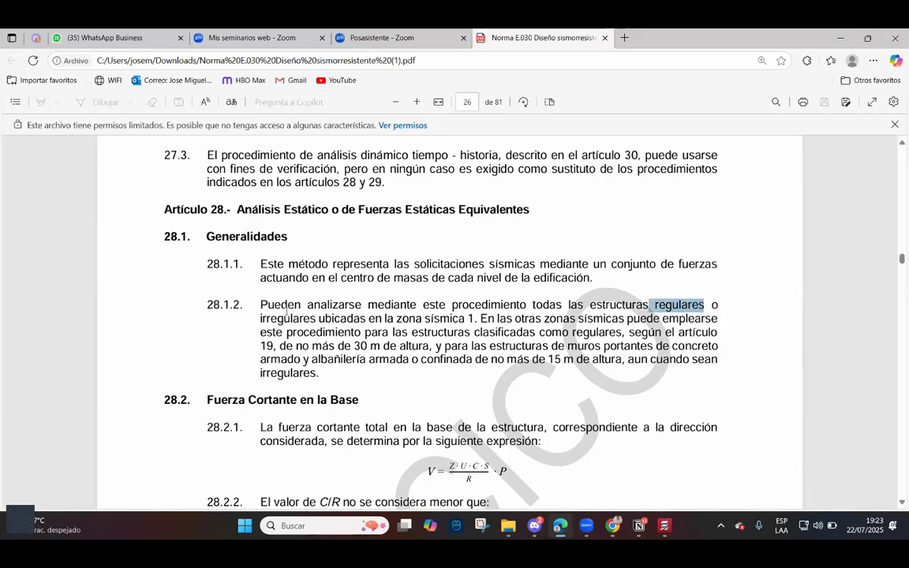
left_click_drag(260, 318, 476, 319)
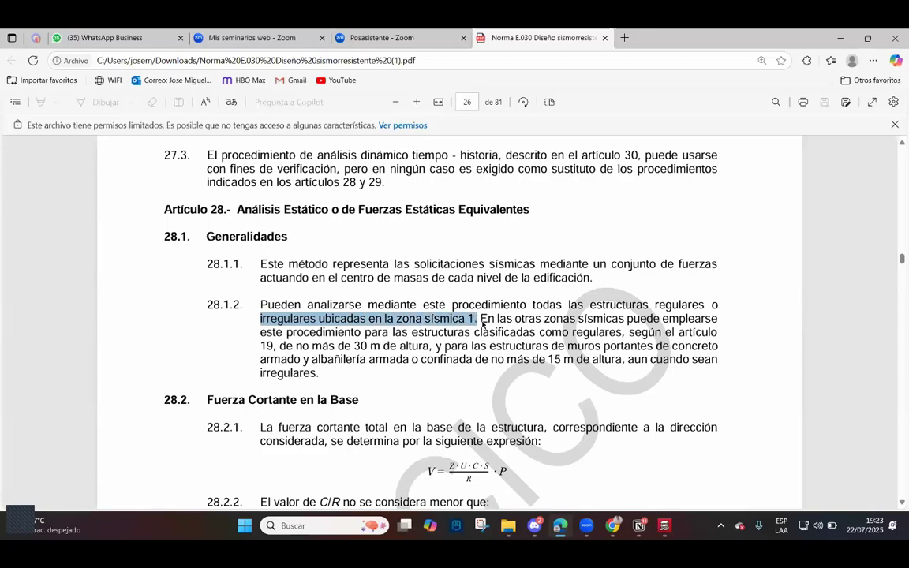
left_click(604, 325)
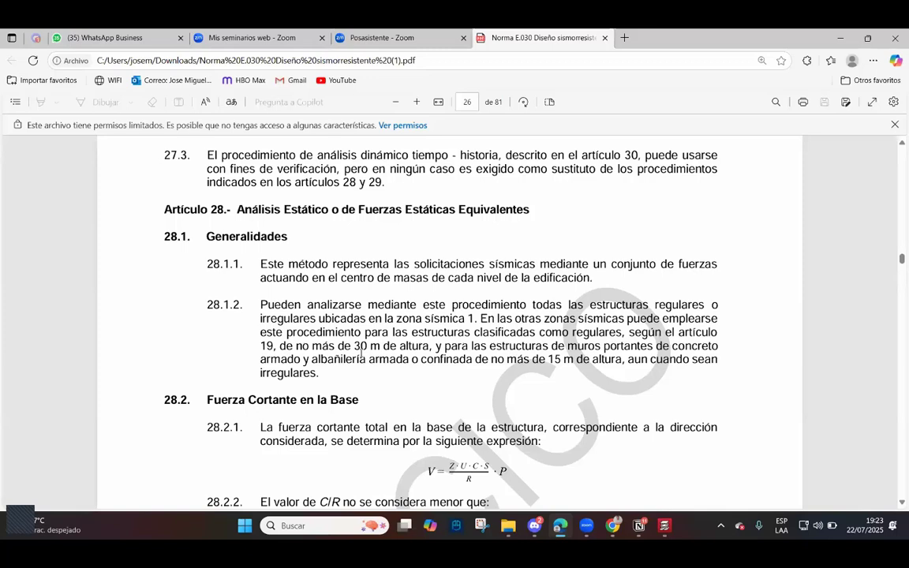
left_click_drag(295, 347, 435, 357)
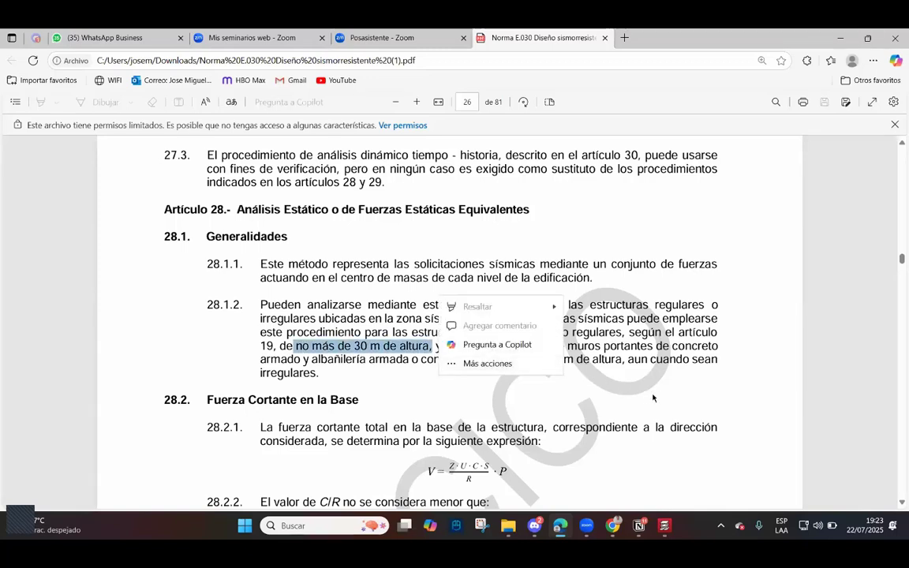
left_click(471, 361)
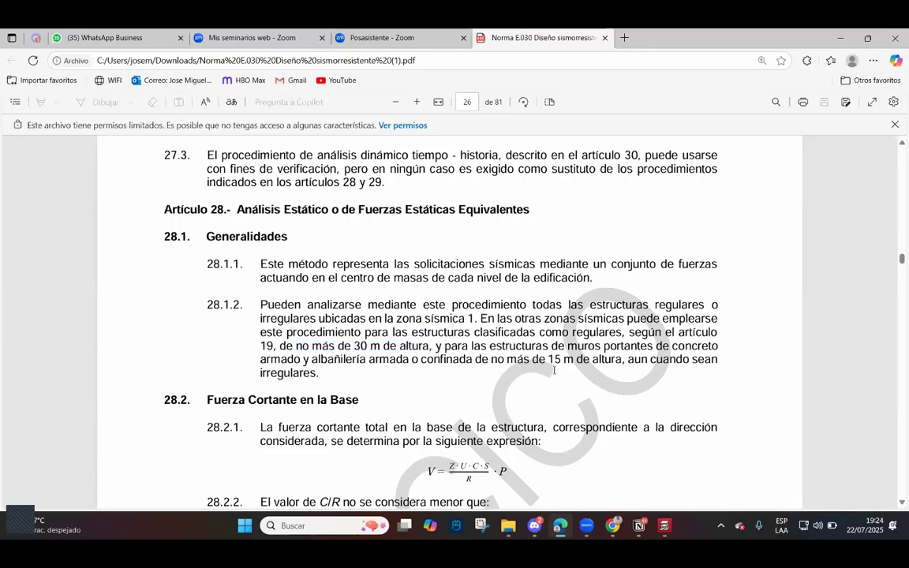
left_click_drag(549, 362, 576, 362)
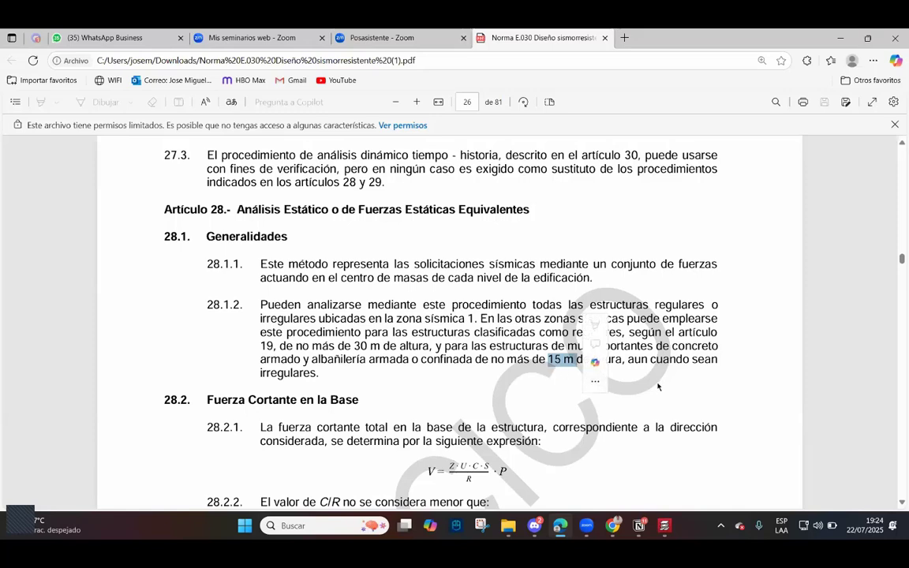
right_click(837, 142)
left_click(848, 163)
left_click(691, 252)
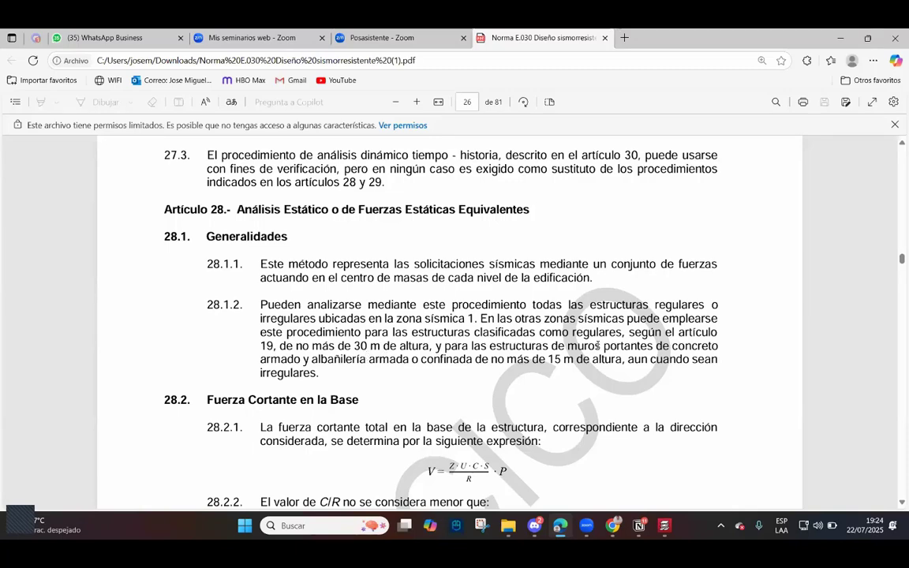
Look over the base shear, height distribution and fundamental period provisions in 28.2 to 28.4, then return to Artículo 27.
scroll(449, 340, "down", 3)
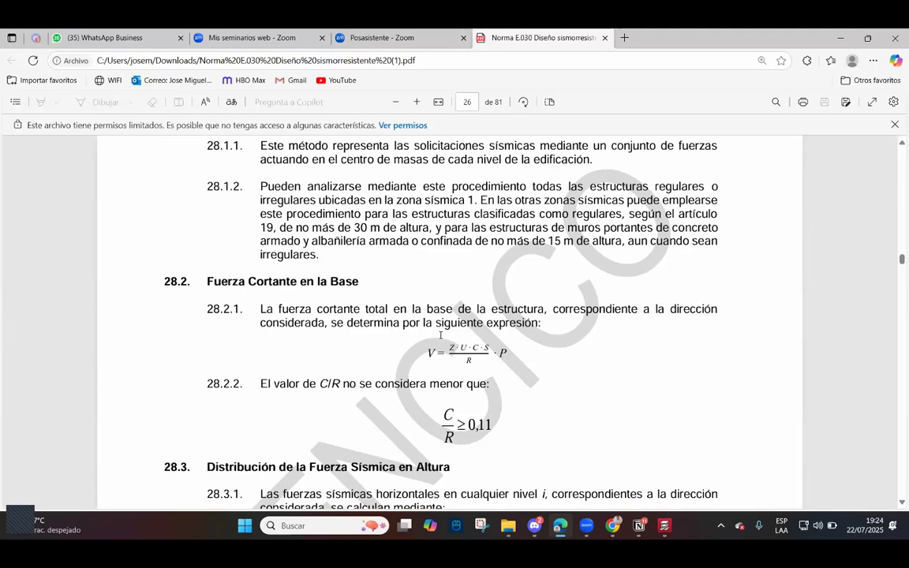
scroll(446, 340, "down", 5)
scroll(442, 338, "down", 3)
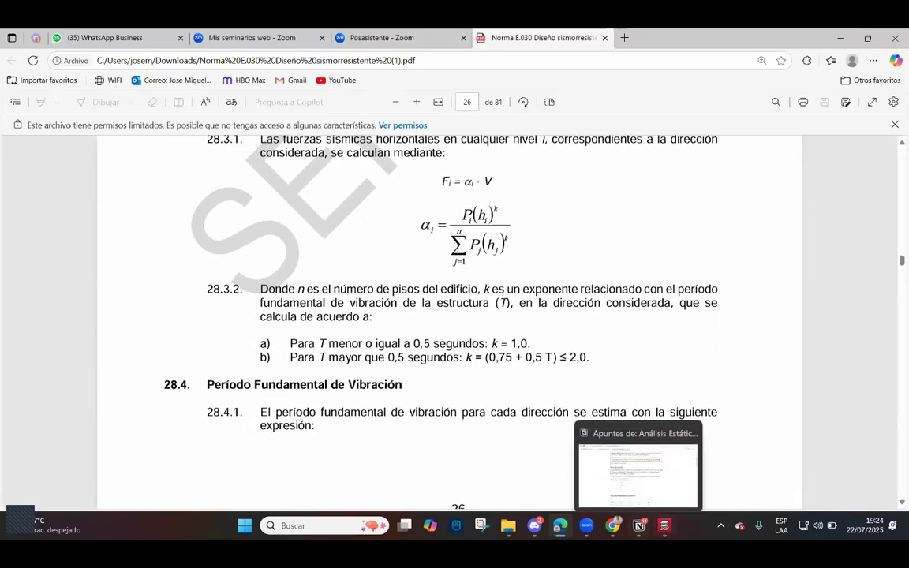
scroll(418, 349, "up", 4)
scroll(550, 424, "up", 15)
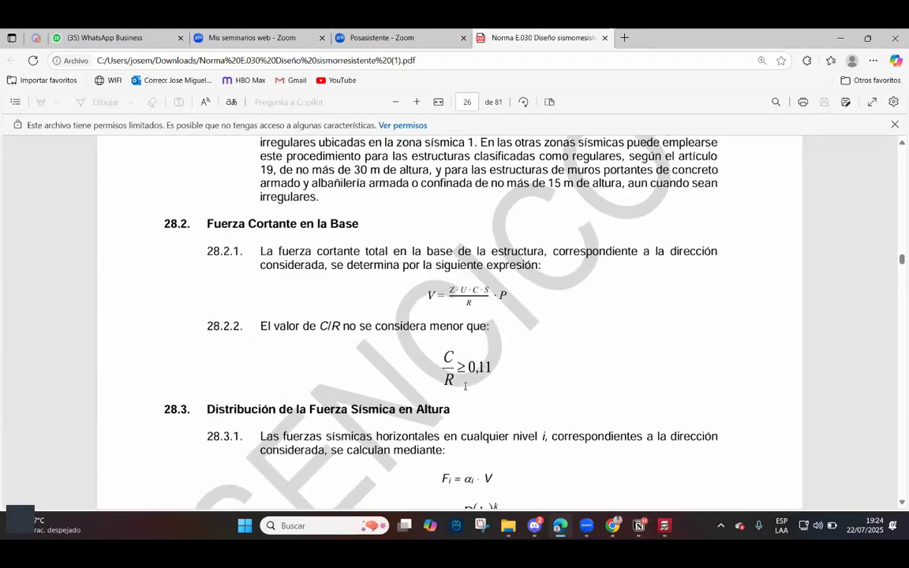
scroll(550, 424, "up", 1)
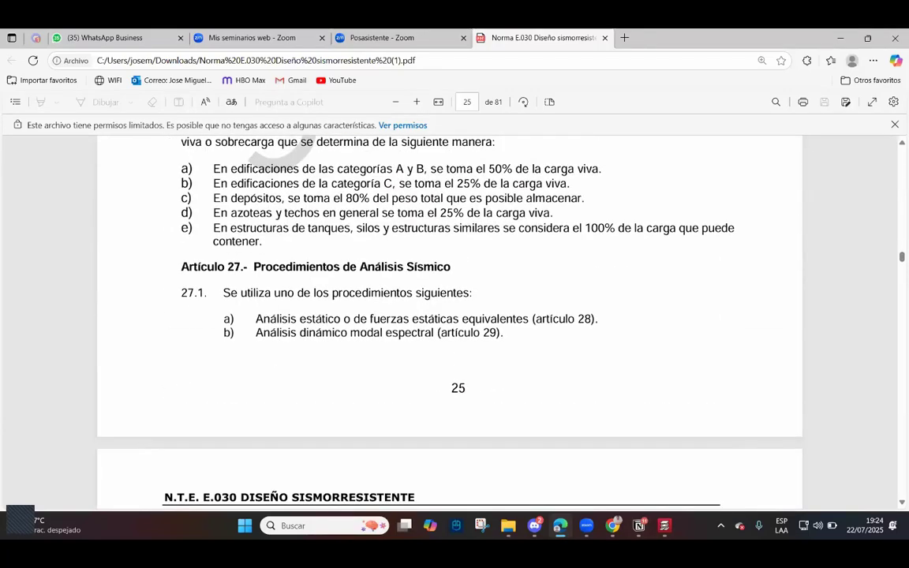
Switch to CYPECAD, show the Forjado 1 results and open the beam editor for the frame through C23 and C24.
key("alt+Tab")
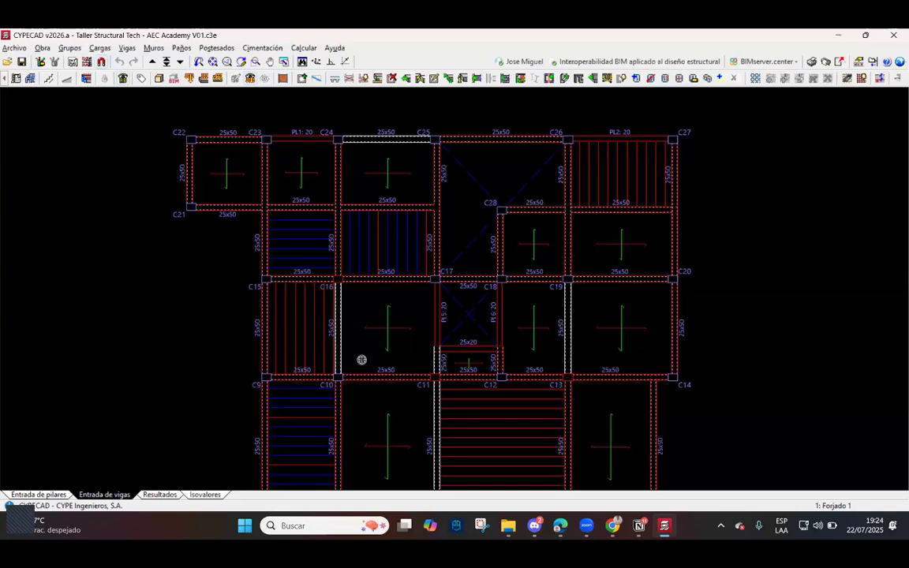
left_click(160, 495)
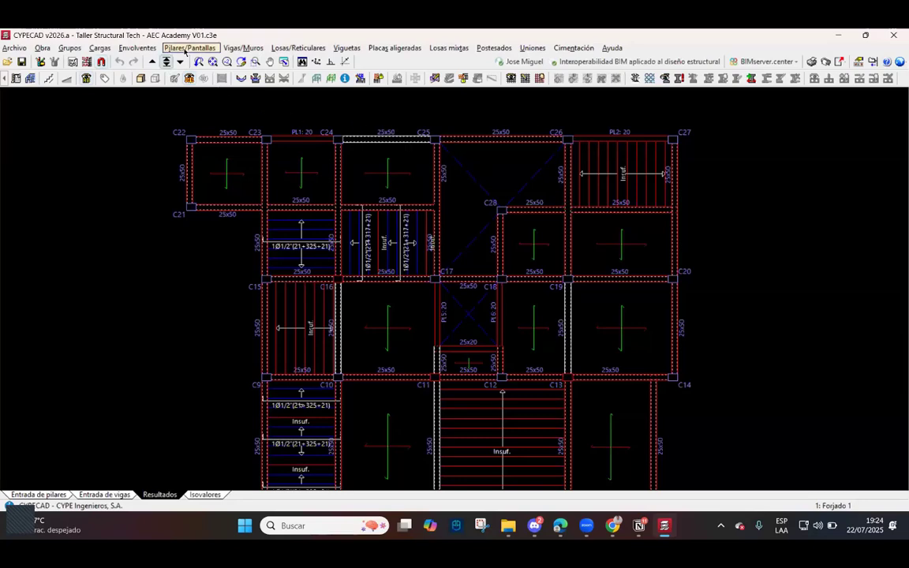
left_click(247, 49)
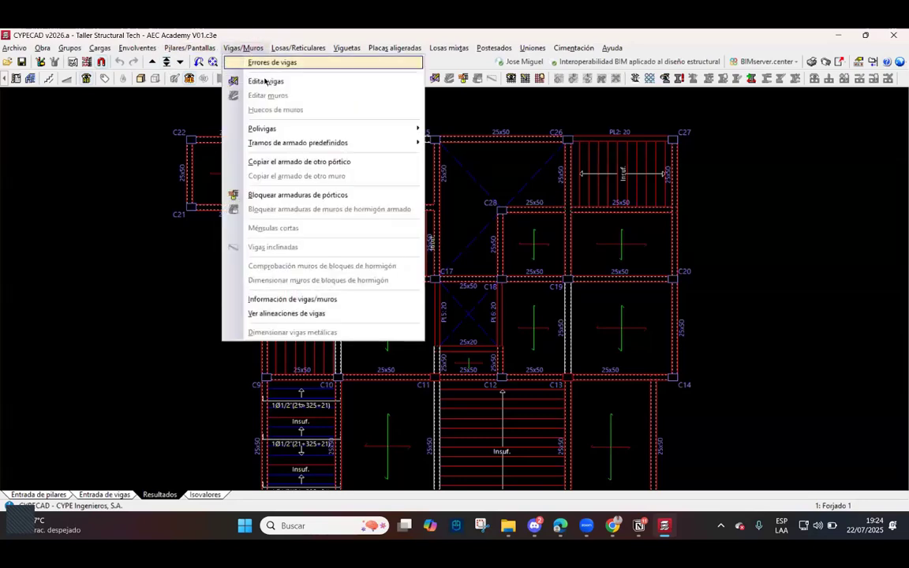
left_click(333, 83)
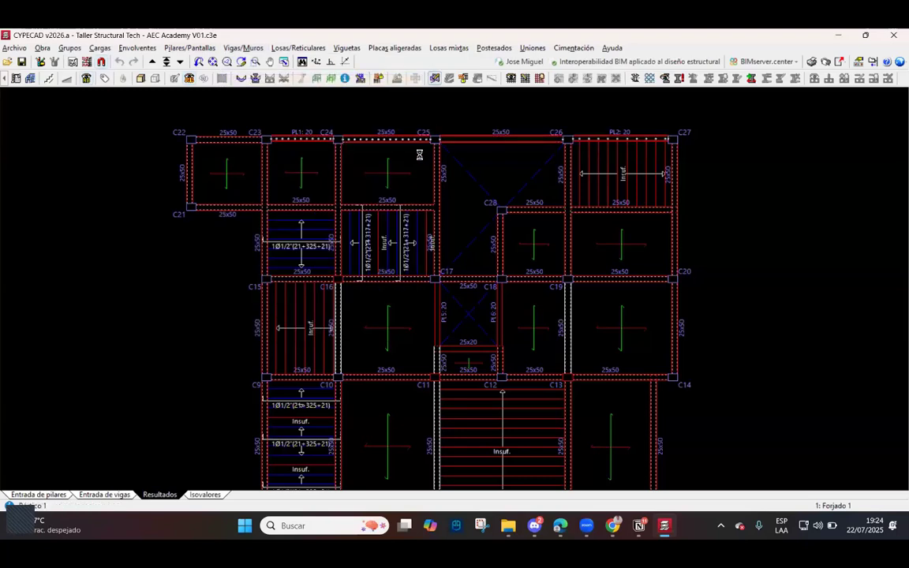
left_click(310, 141)
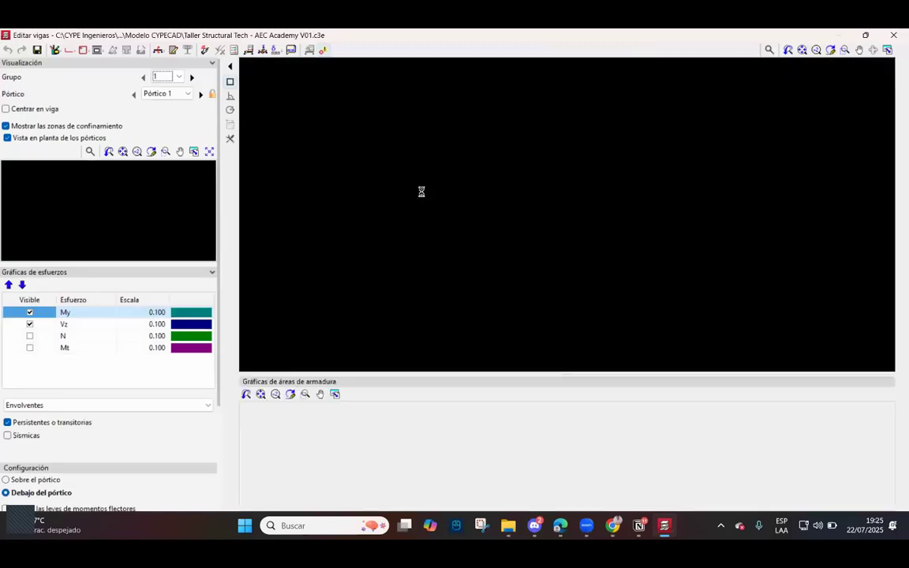
Open the E.L.U. and E.L.S. checks of beam V-101 between columns C23 and C24.
scroll(530, 214, "up", 6)
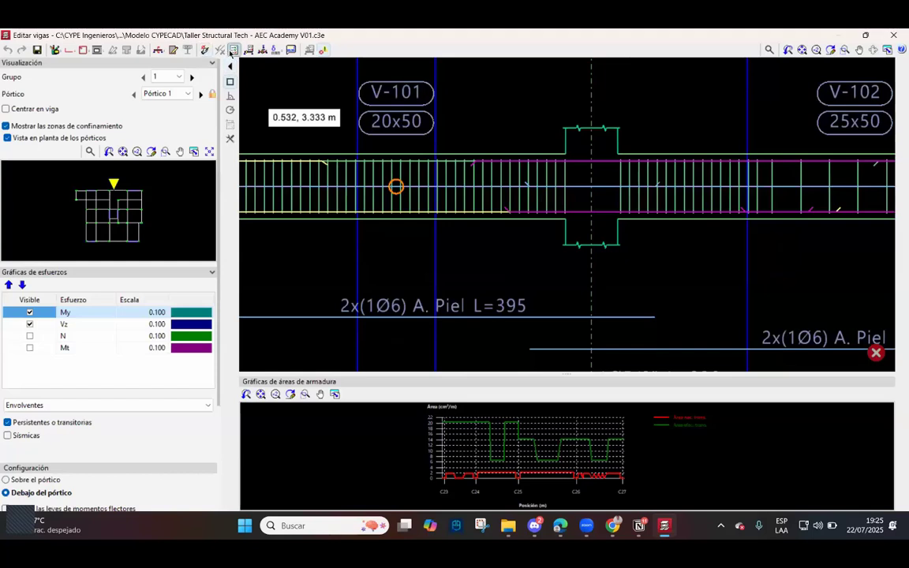
left_click(234, 49)
mouse_move(397, 188)
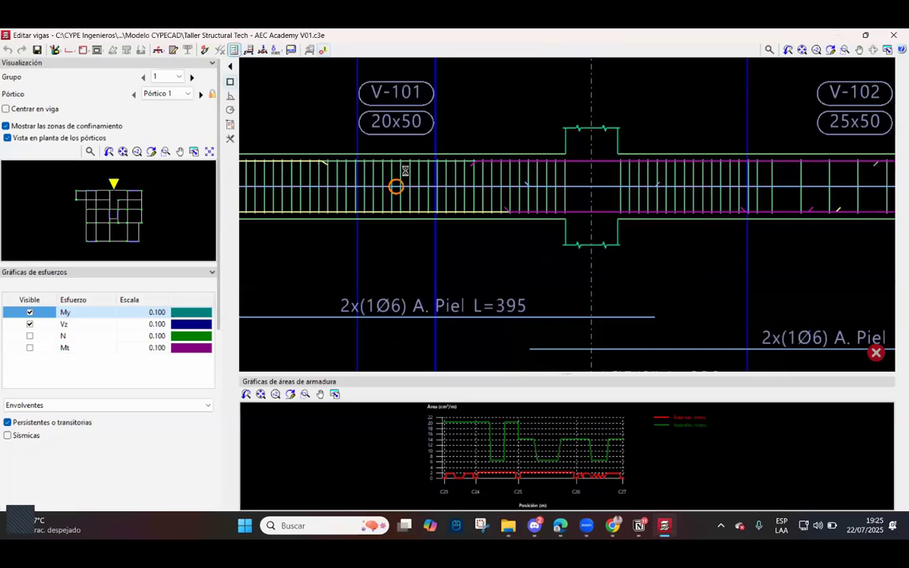
scroll(396, 187, "down", 3)
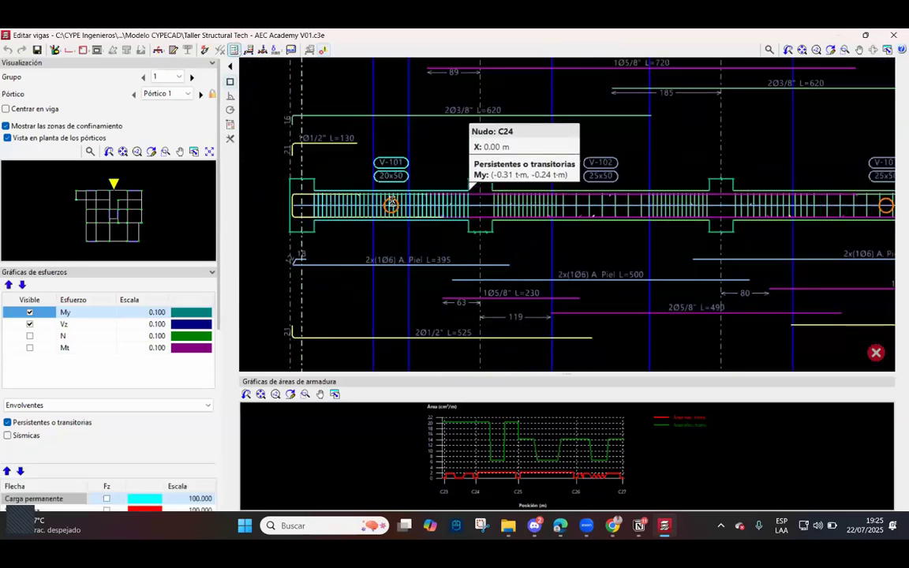
left_click(390, 205)
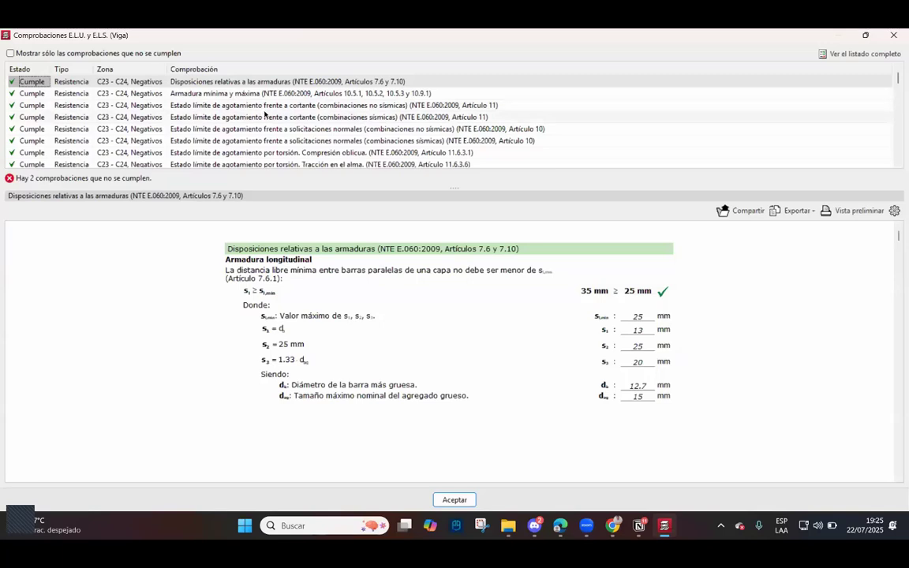
Review the C23 - C24 minimum and maximum reinforcement, shear and normal stress checks for non-seismic and seismic combinations.
left_click(200, 93)
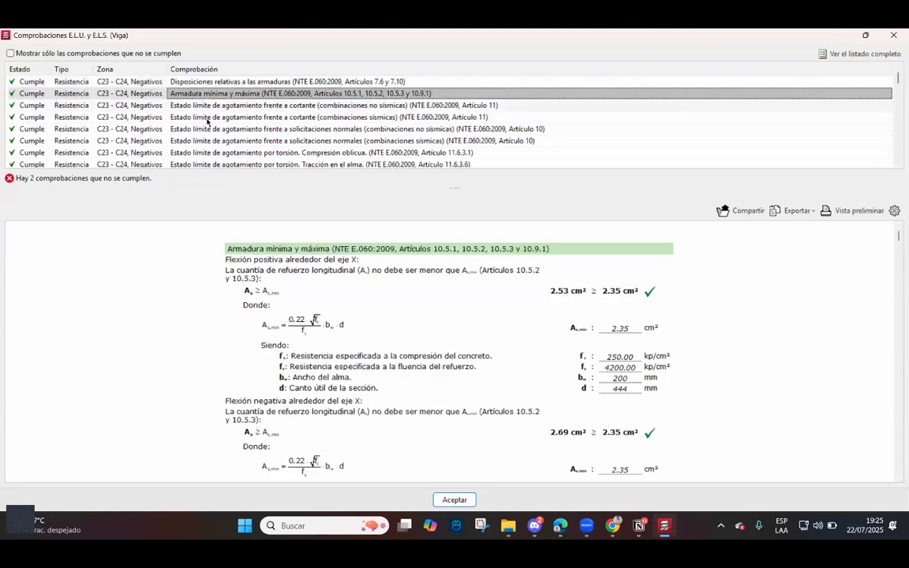
left_click(191, 106)
left_click(196, 117)
left_click(201, 128)
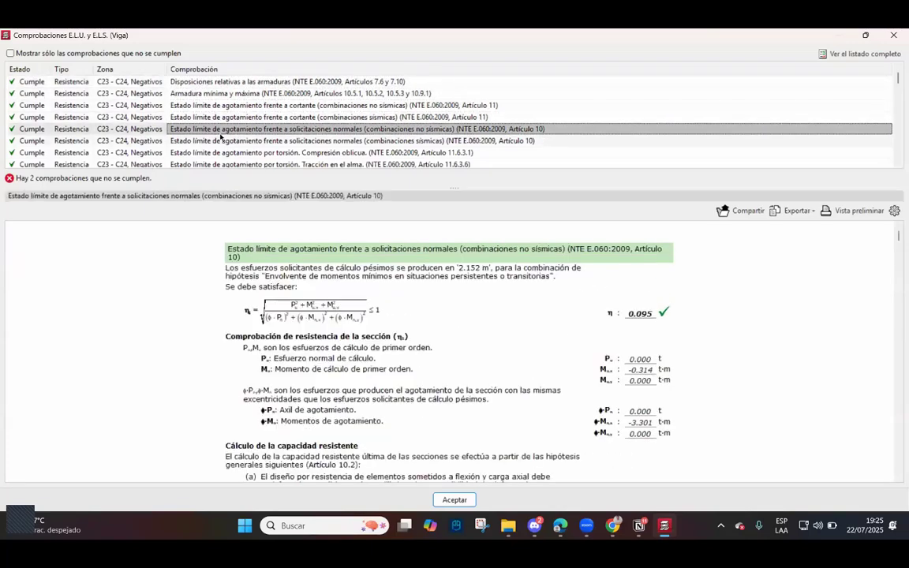
left_click(221, 140)
scroll(228, 126, "down", 3)
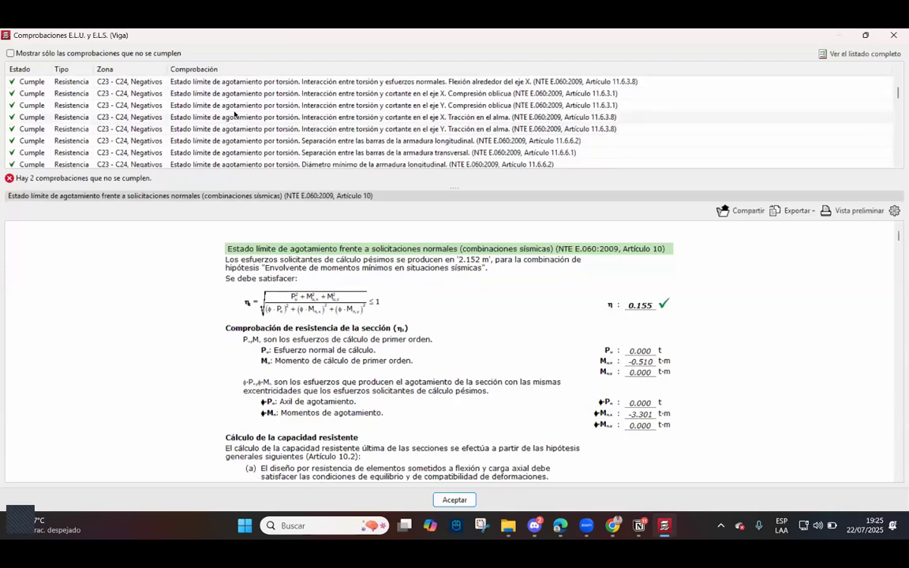
Review the C23 - C24 torsion checks, including torsion-shear interaction, web tension, longitudinal reinforcement tension and oblique compression.
left_click(235, 107)
left_click(234, 118)
left_click(236, 105)
left_click(238, 94)
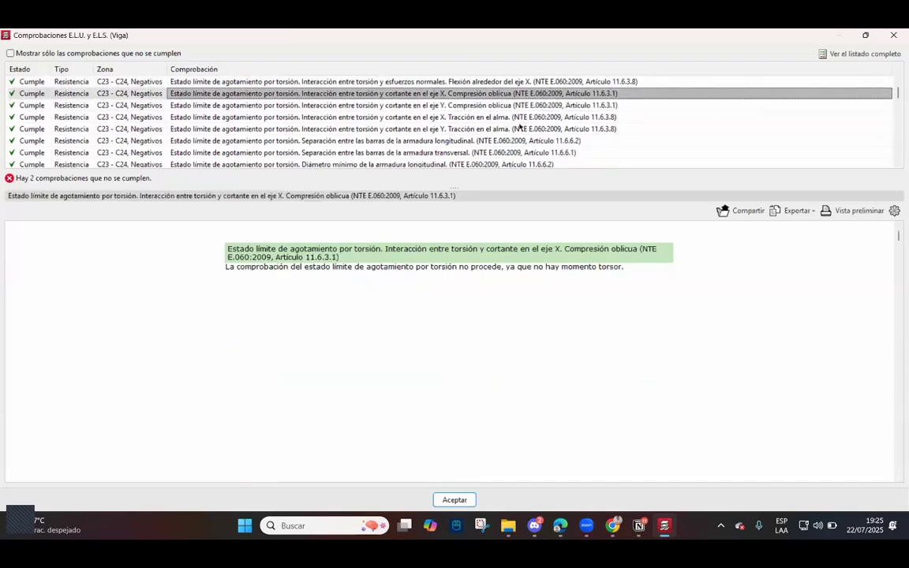
scroll(235, 130, "up", 2)
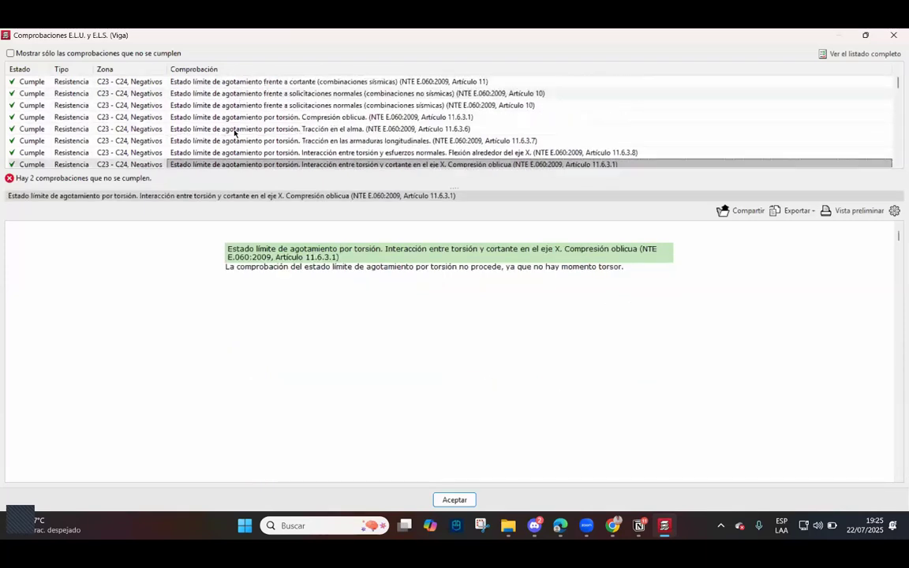
left_click(238, 140)
left_click(242, 129)
left_click(247, 117)
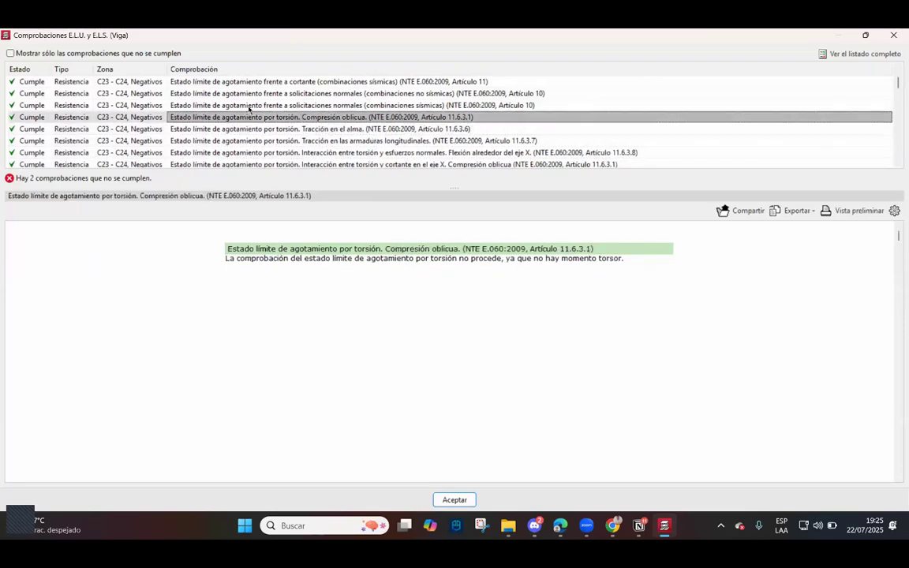
Reopen the non-seismic normal stress check and browse the check list down to the seismic design criteria of Artículo 21.
left_click(250, 95)
scroll(273, 126, "down", 2)
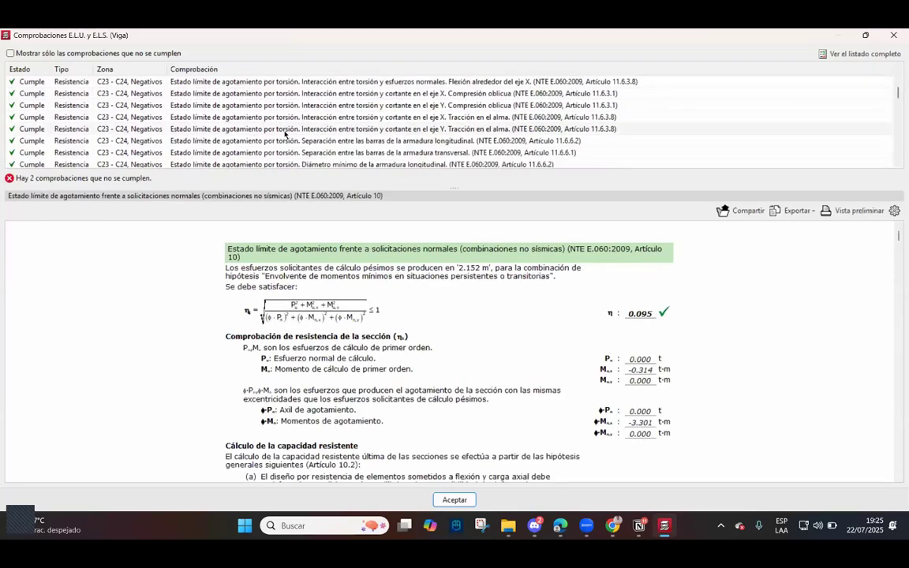
scroll(285, 134, "down", 3)
scroll(261, 126, "up", 1)
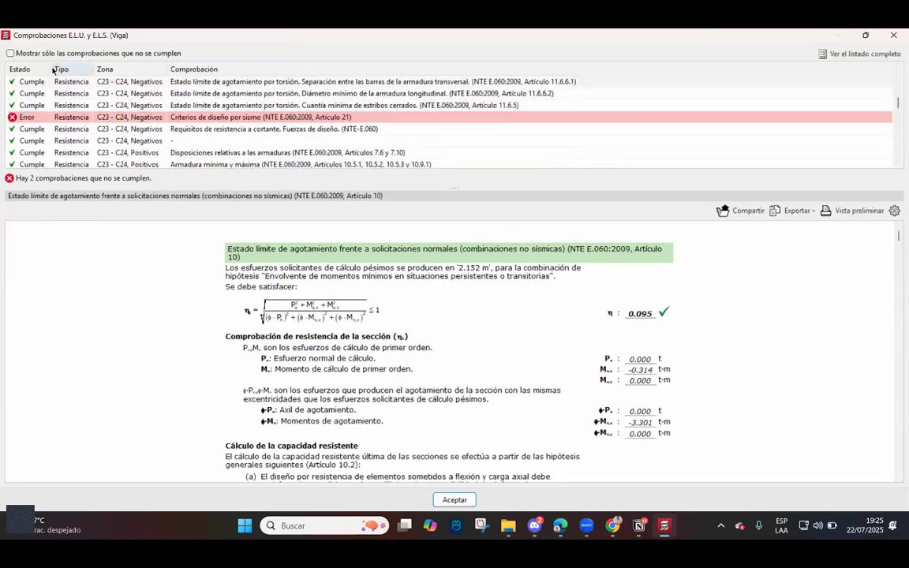
Show only the unmet checks of beam V-101 and briefly consult the seismic analysis procedures in the E.030 norm PDF.
left_click(9, 53)
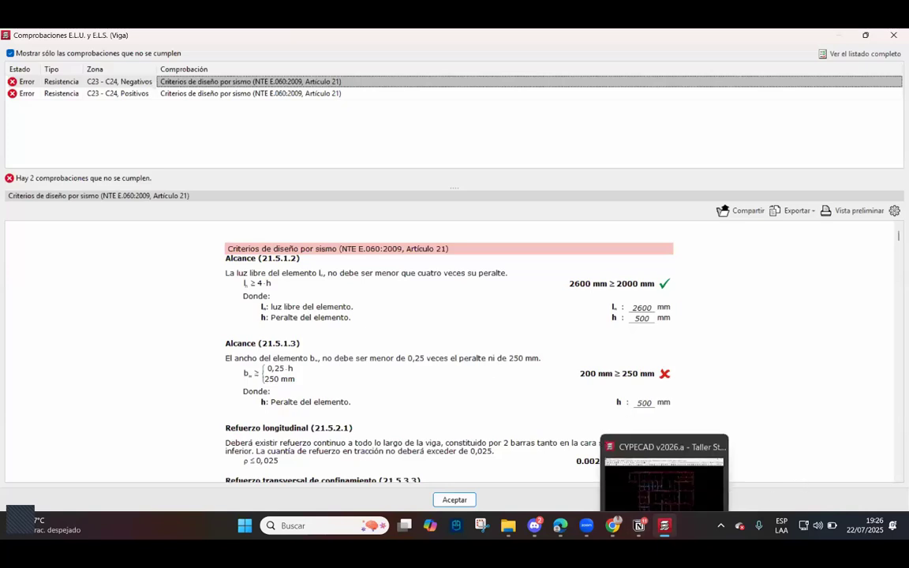
mouse_move(639, 525)
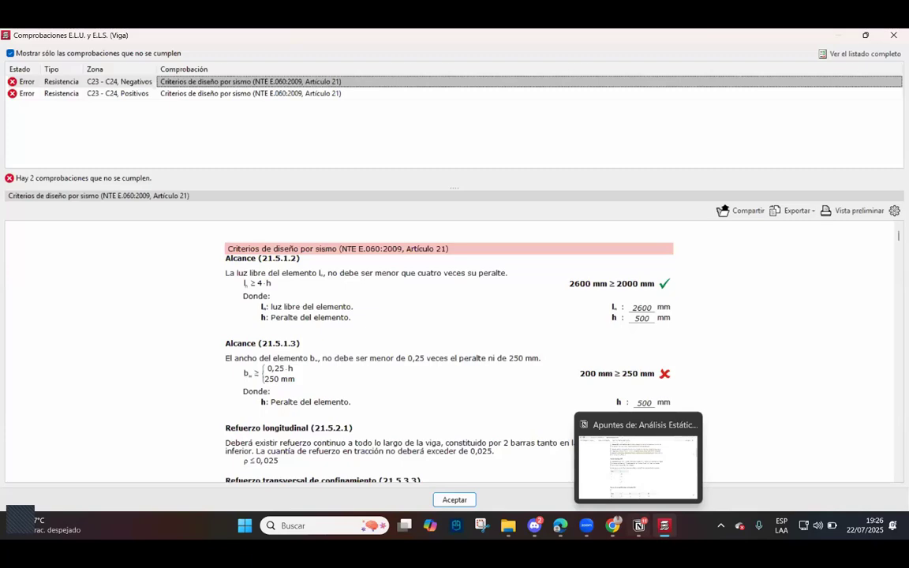
left_click(560, 525)
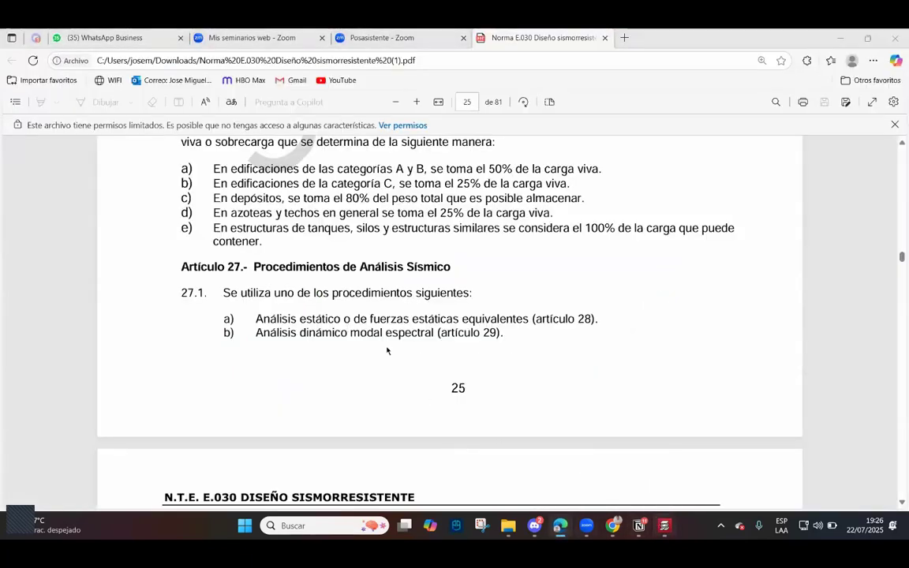
key("alt+Tab")
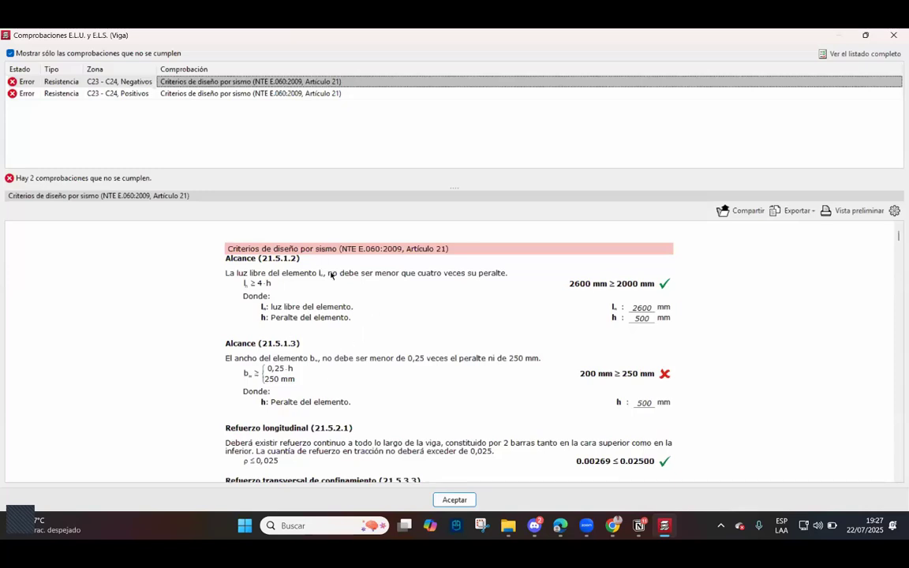
Review the Artículo 21 seismic design criteria for the C23 - C24 negative and positive zones and close the checks.
scroll(423, 336, "down", 3)
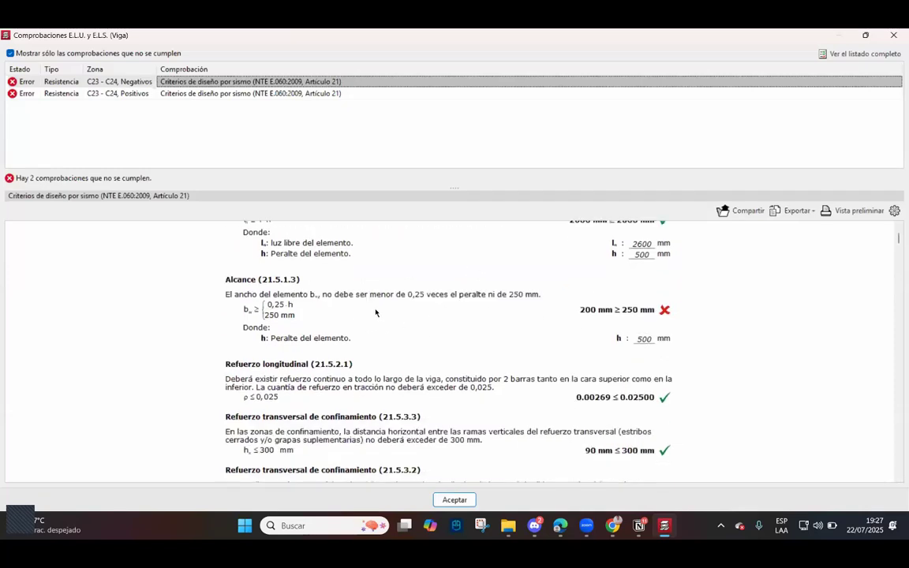
left_click(181, 94)
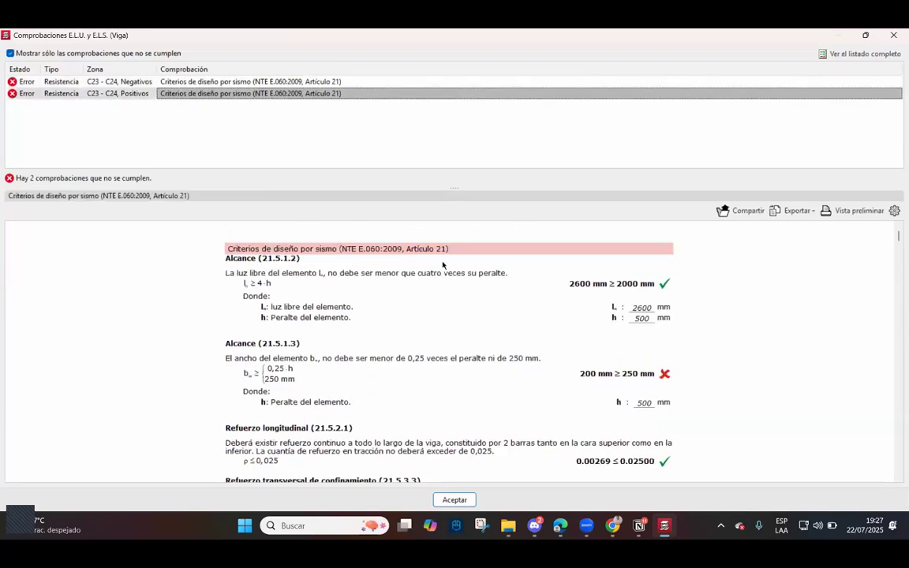
scroll(268, 371, "down", 1)
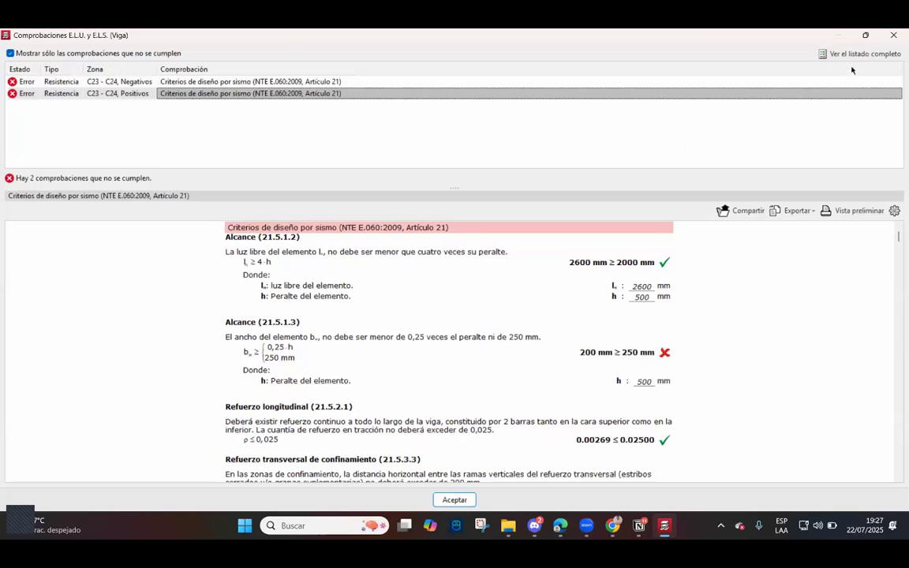
key("Escape")
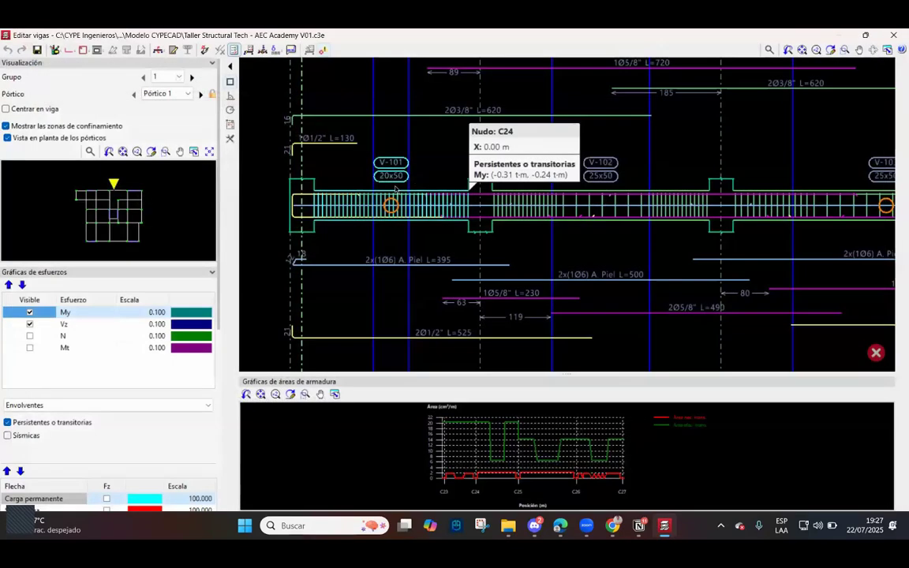
Close the beam editor and reopen it for Pórtico 1 from the C23 - C24 beam in the Forjado 1 plan.
scroll(394, 188, "up", 6)
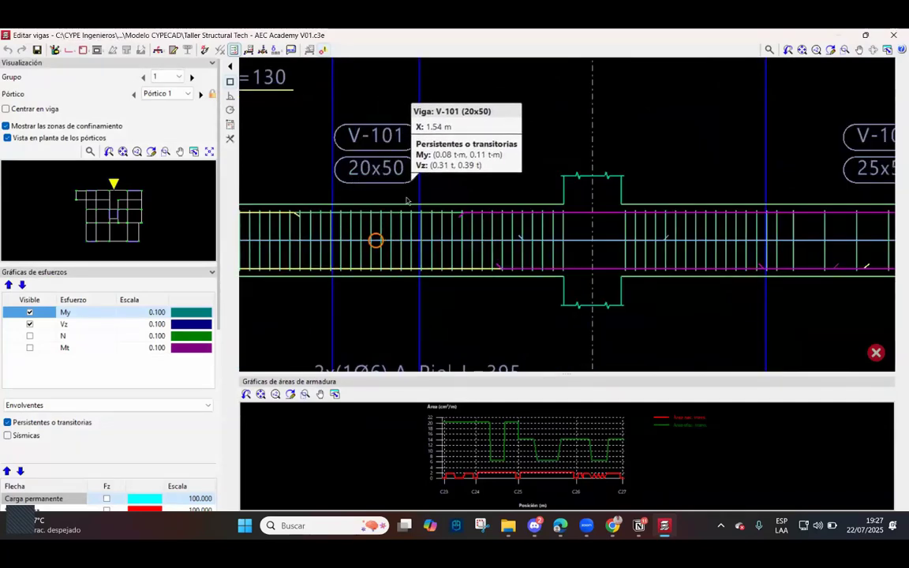
left_click(895, 35)
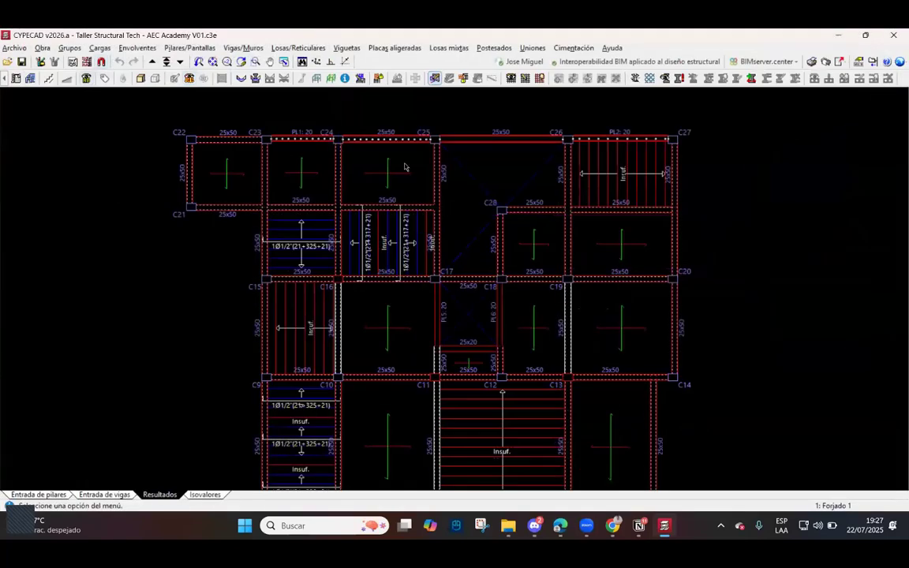
scroll(504, 126, "up", 3)
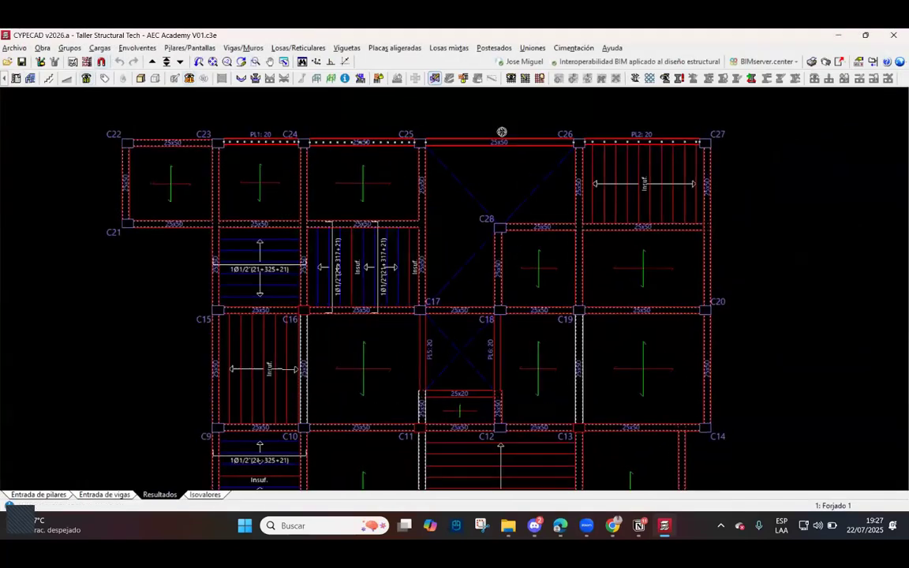
scroll(500, 146, "up", 3)
scroll(457, 185, "down", 5)
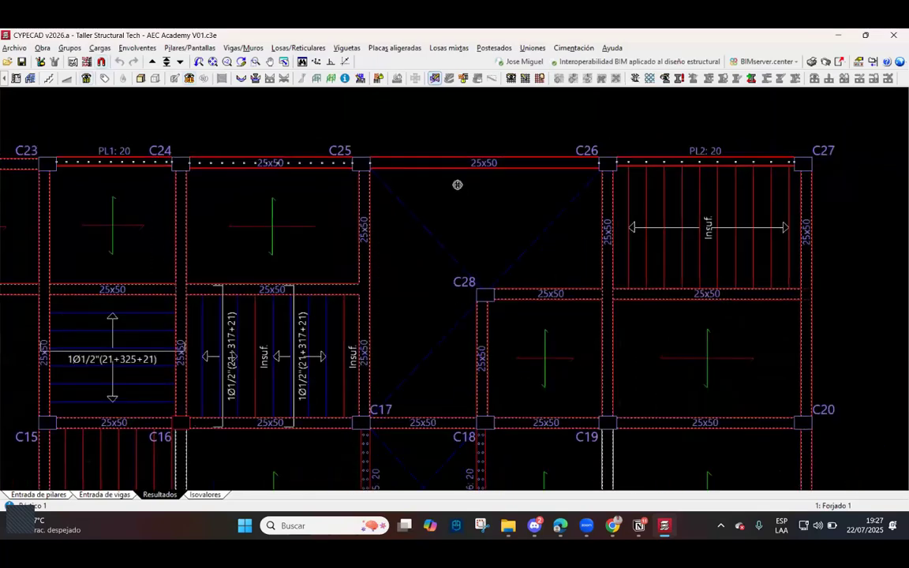
scroll(372, 176, "up", 2)
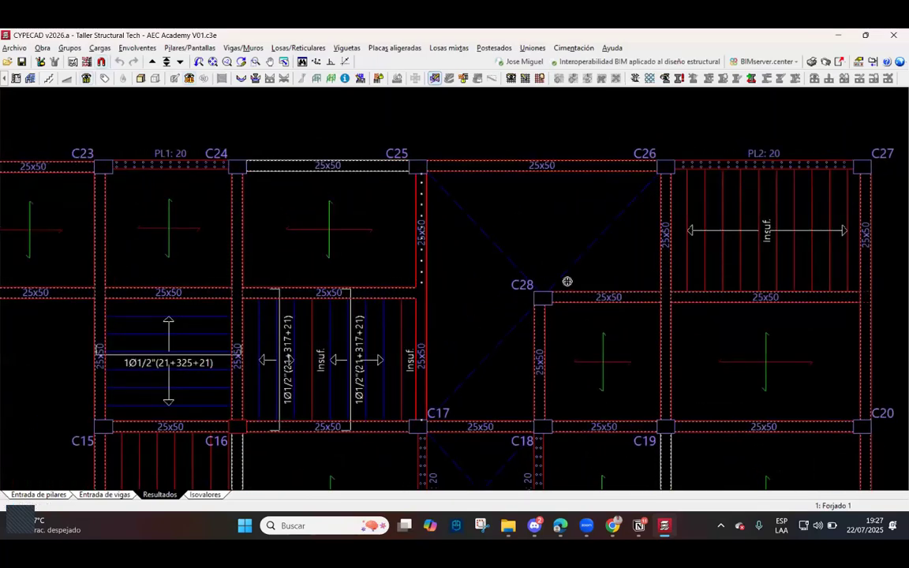
scroll(525, 276, "down", 1)
scroll(488, 279, "down", 2)
scroll(344, 258, "up", 2)
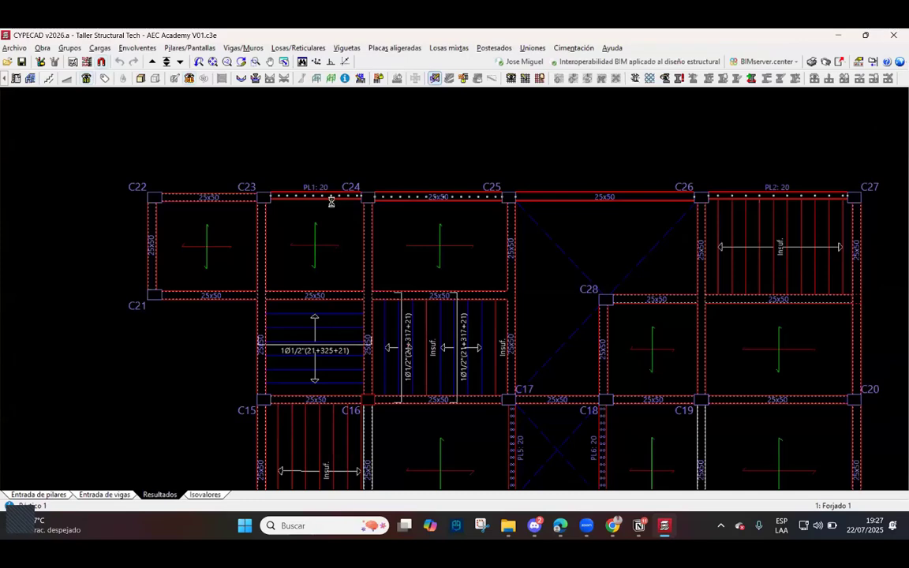
left_click(331, 199)
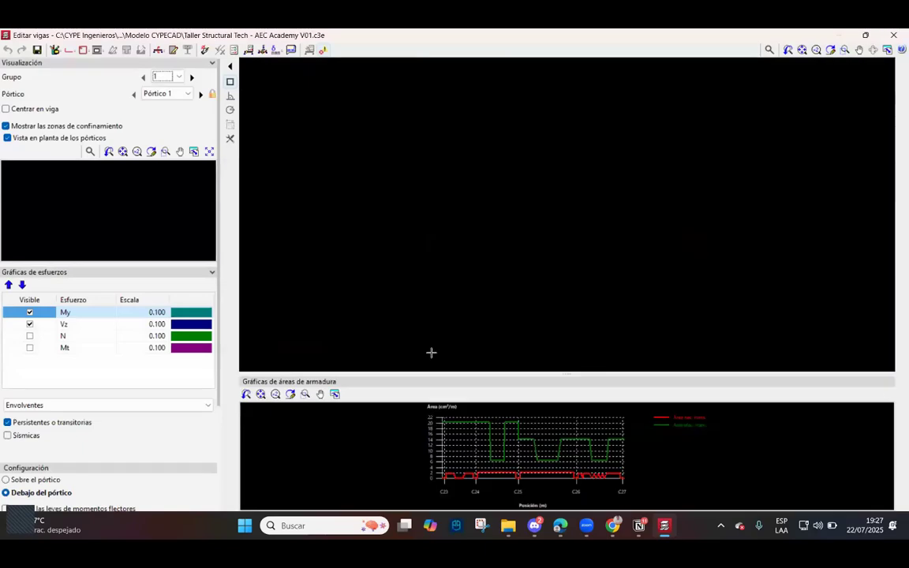
Examine the Pórtico 1 elevation and locate the C23 - C24 span in the frames' plan view.
scroll(401, 207, "up", 3)
middle_click_drag(438, 223, 495, 236)
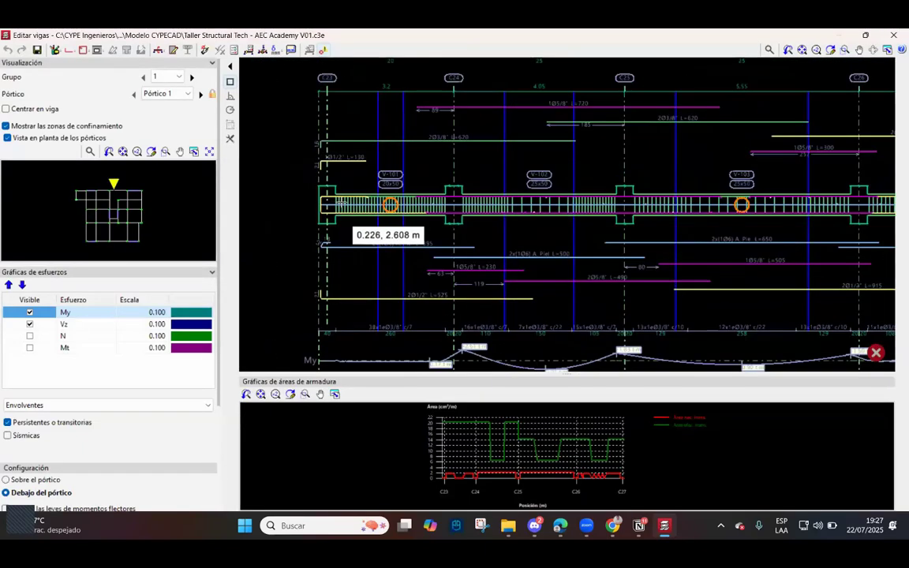
scroll(370, 202, "up", 3)
scroll(385, 202, "down", 5)
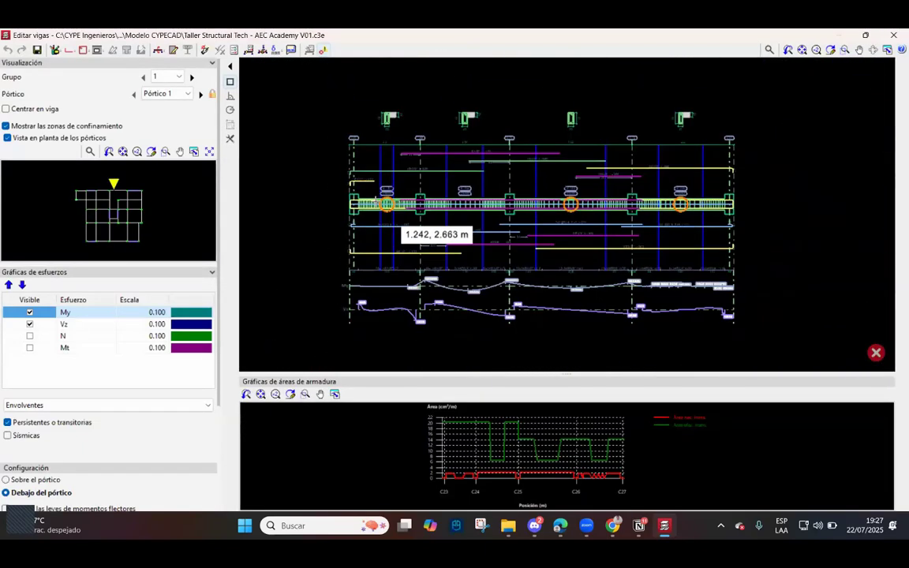
scroll(398, 227, "up", 4)
scroll(103, 180, "up", 2)
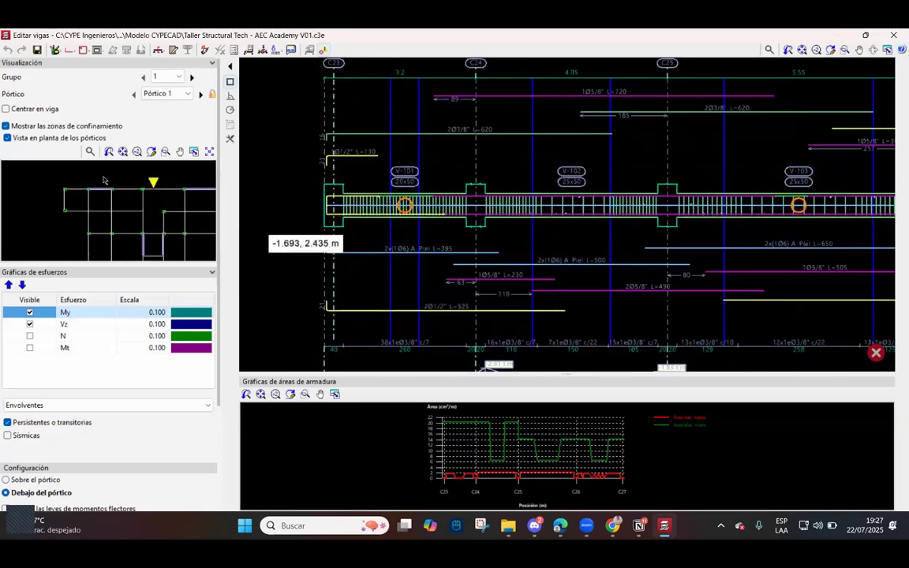
scroll(103, 180, "up", 2)
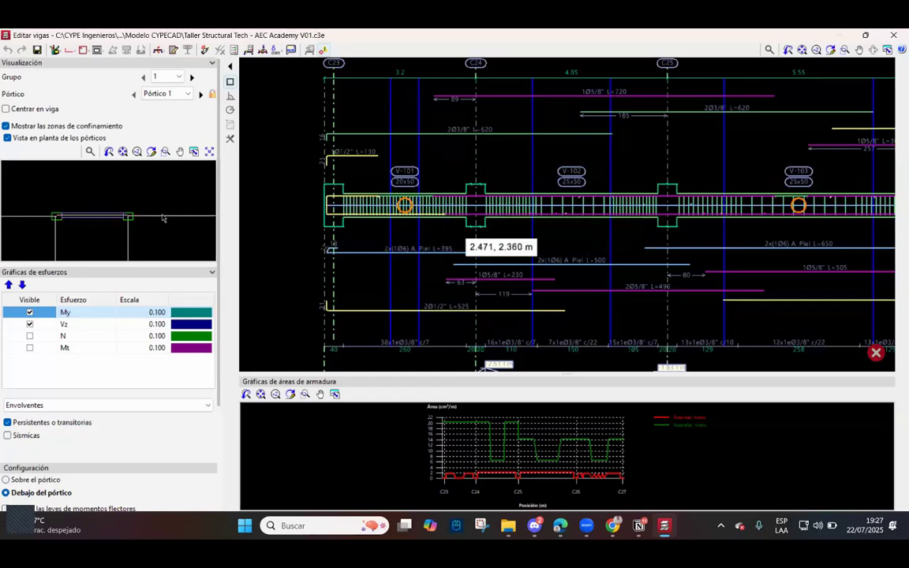
scroll(167, 219, "down", 2)
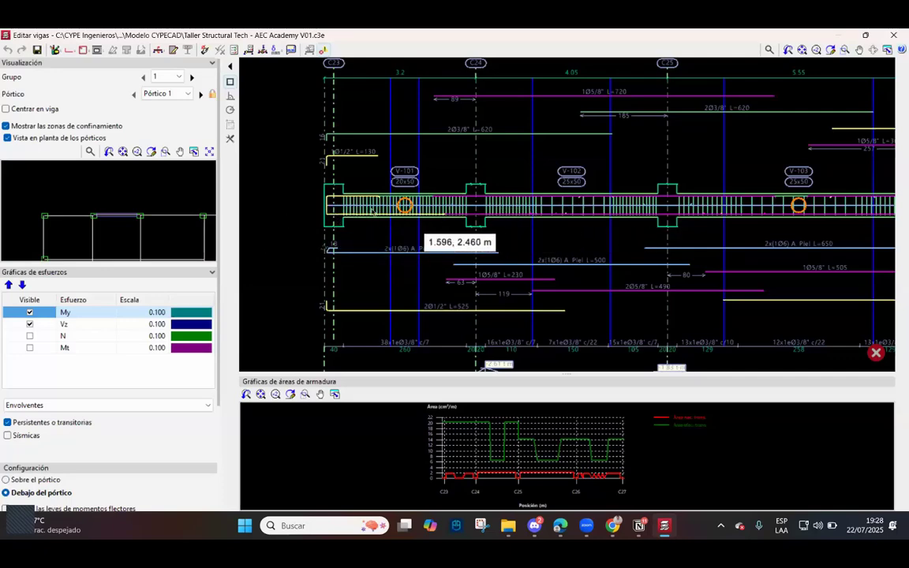
Inspect the reinforcement and stirrup layout of beam V-101 and the neighbouring beam V-102 in the Pórtico 1 elevation.
scroll(412, 206, "up", 3)
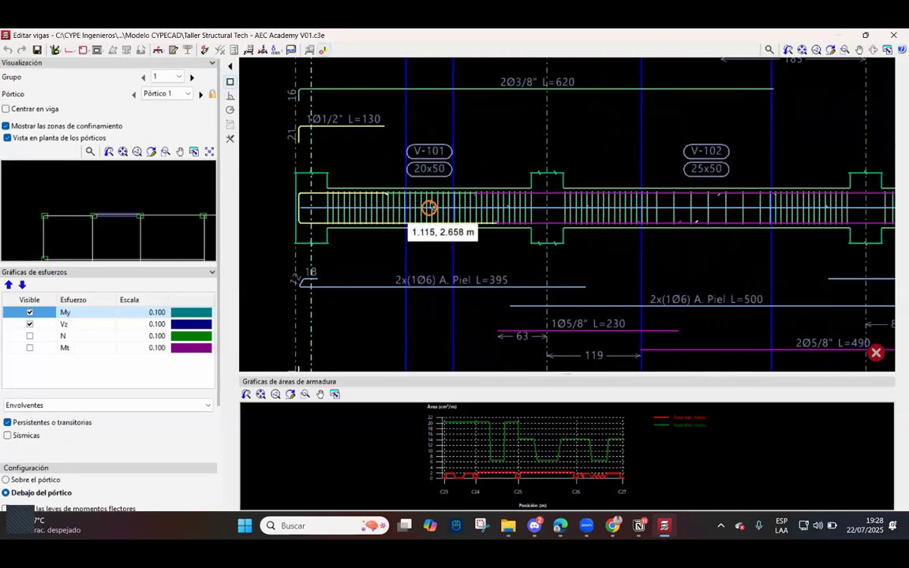
scroll(428, 207, "up", 1)
scroll(430, 209, "up", 2)
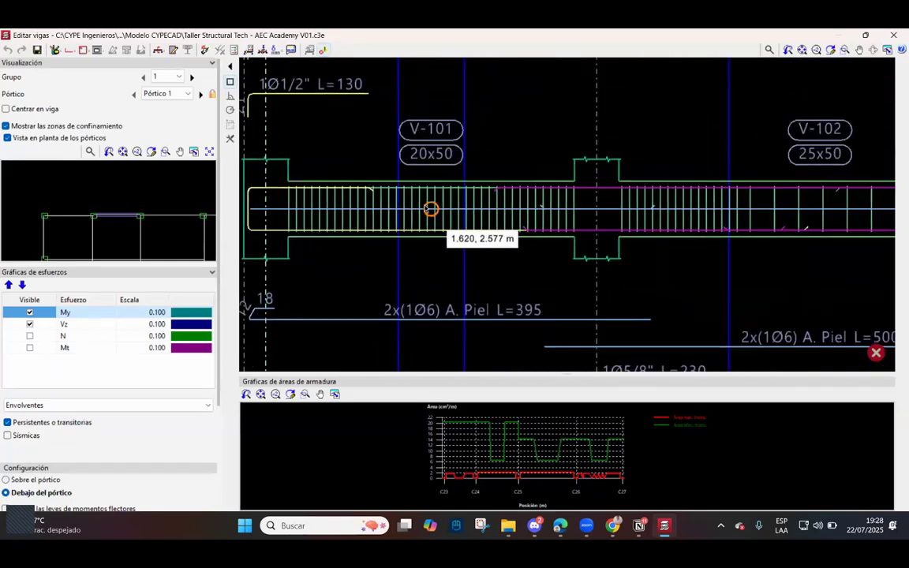
scroll(430, 209, "up", 1)
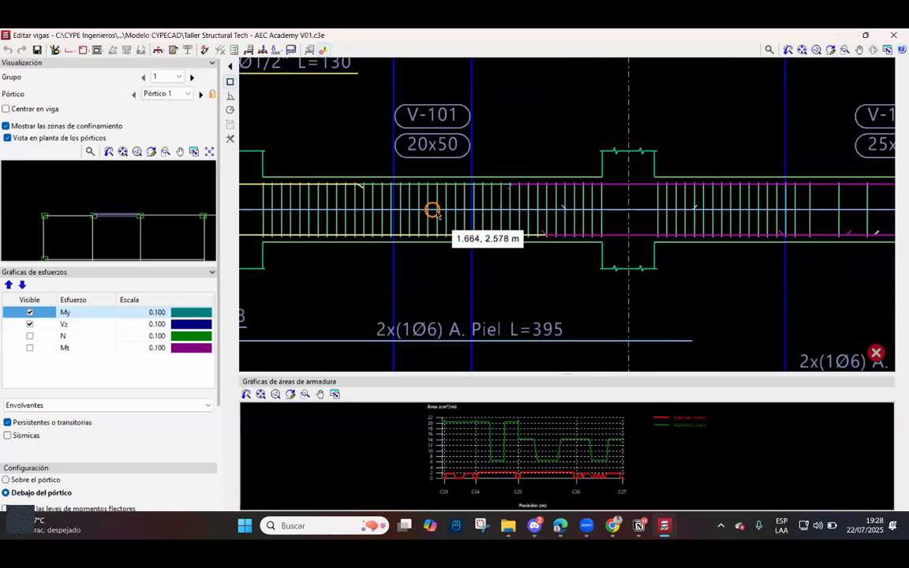
mouse_move(433, 213)
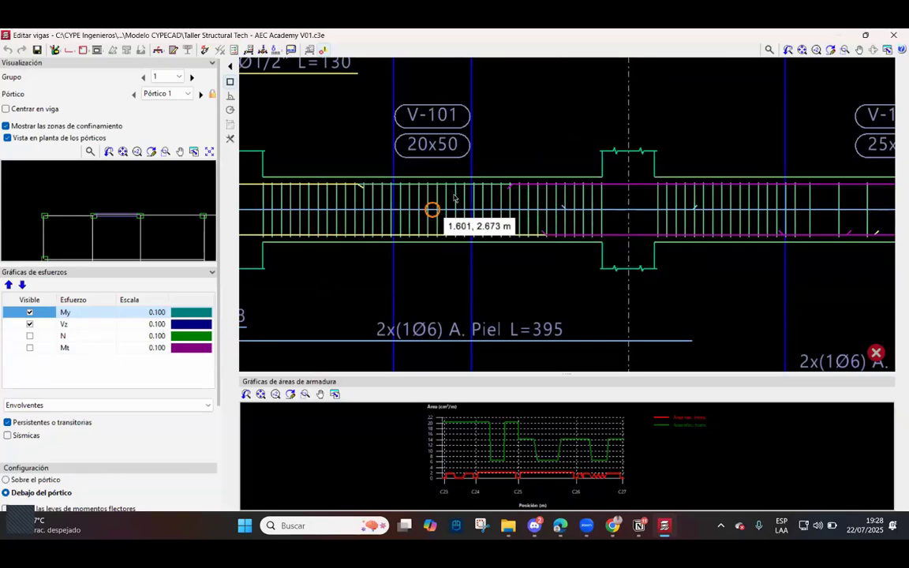
scroll(420, 208, "down", 1)
scroll(420, 208, "down", 6)
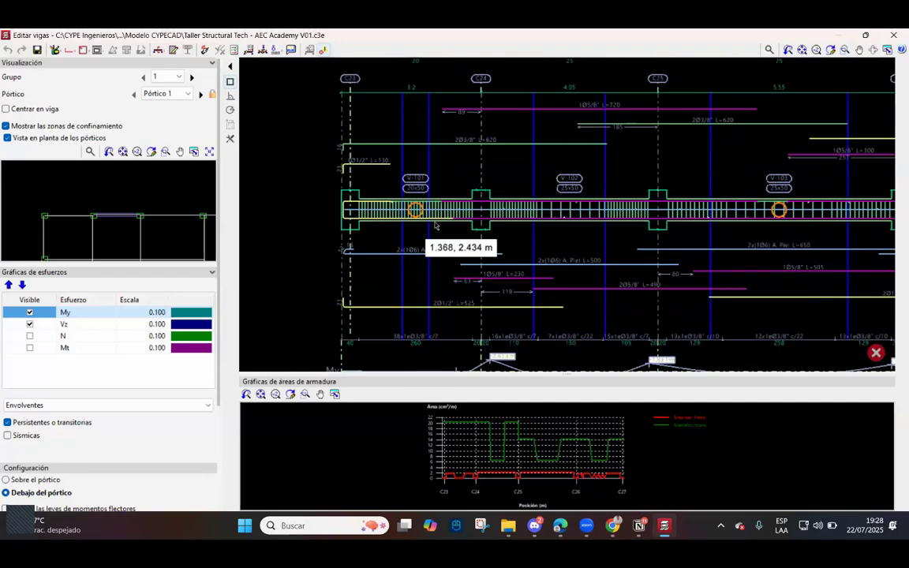
scroll(601, 216, "up", 2)
scroll(434, 219, "up", 2)
scroll(404, 213, "up", 4)
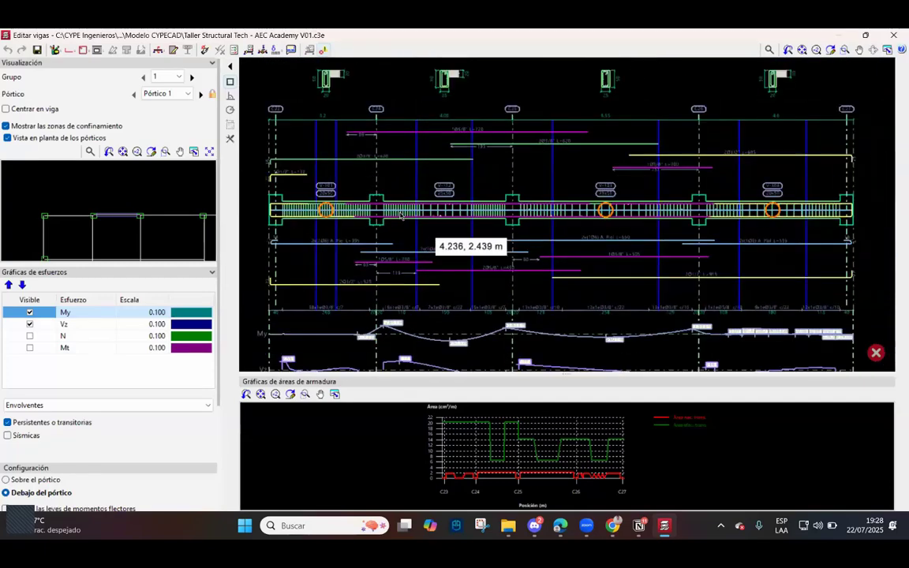
scroll(395, 209, "up", 1)
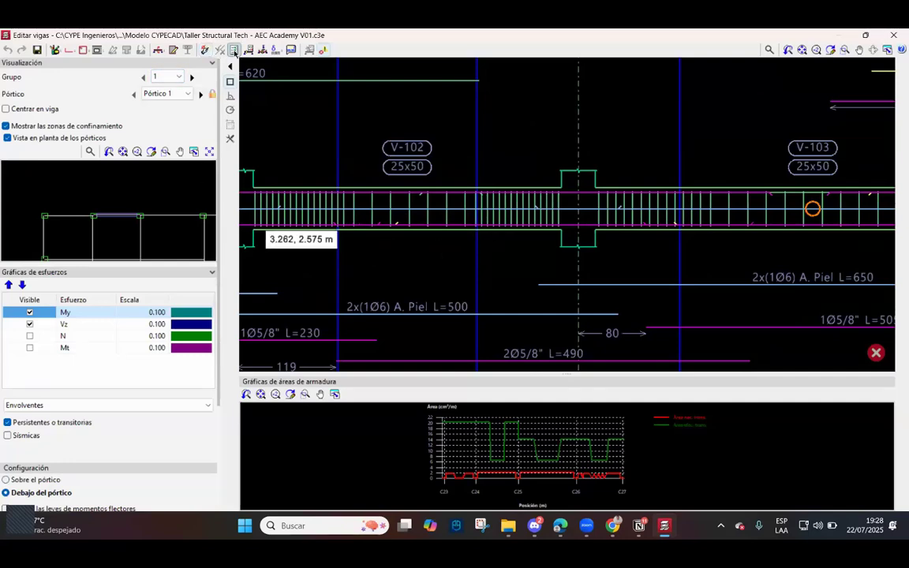
Open the E.L.U. and E.L.S. checks of beam V-102 and review its non-seismic normal stress and torsion-shear interaction checks.
left_click(231, 81)
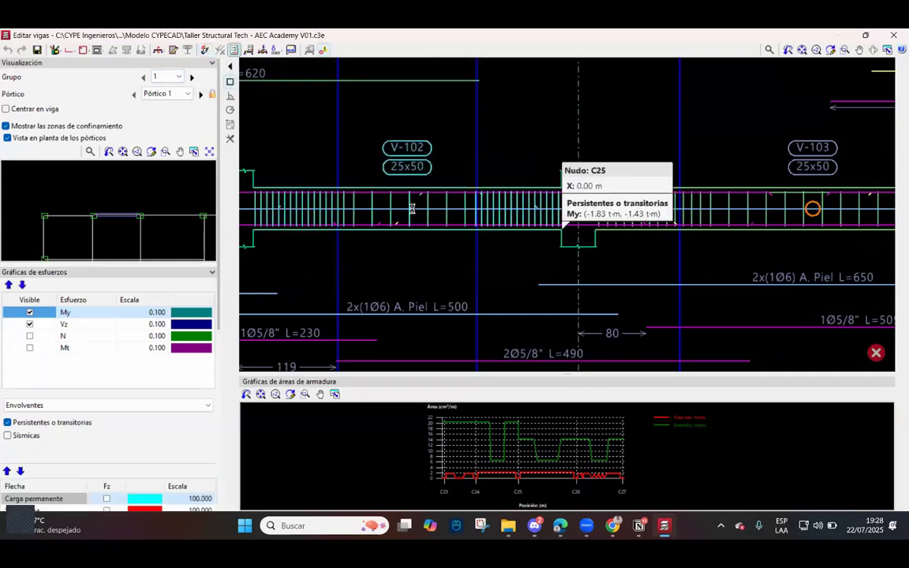
left_click(398, 211)
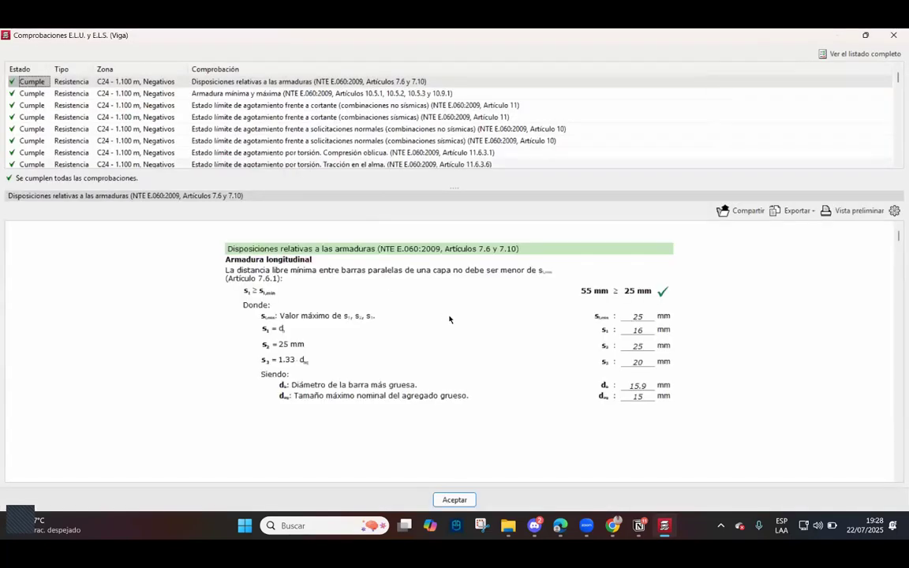
left_click(152, 117)
left_click(157, 129)
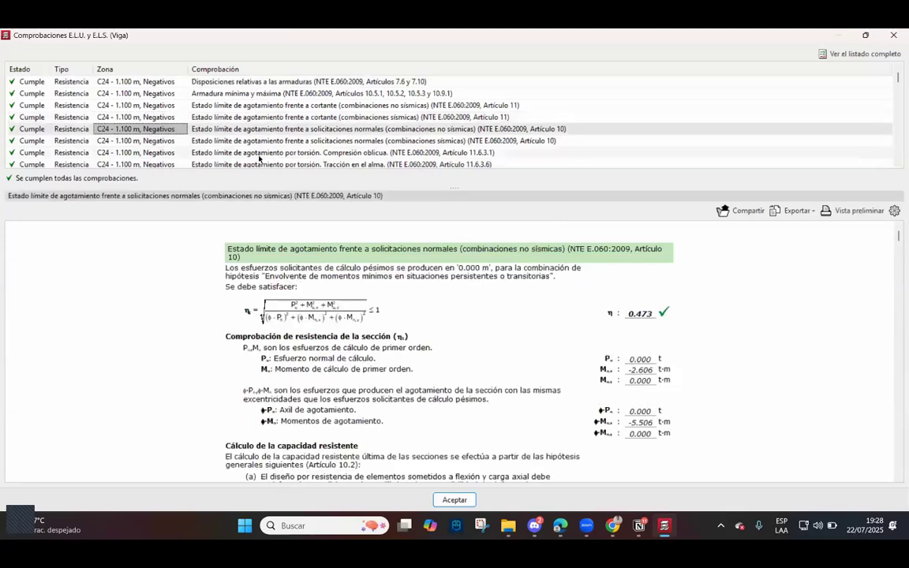
left_click(259, 154)
scroll(259, 149, "down", 2)
left_click(259, 128)
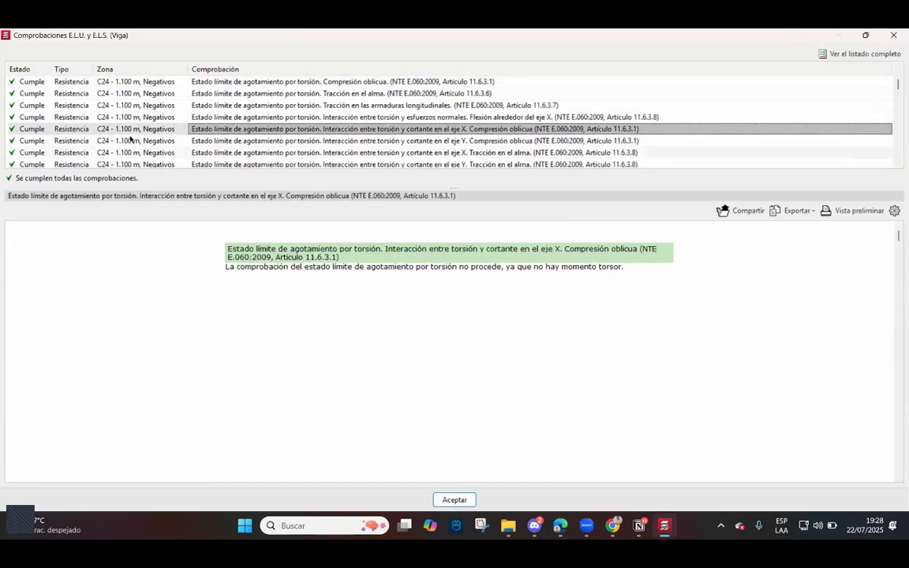
Review the Artículo 21 seismic design criteria for the C24 - 1.100 m negative zone of V-102, down to the moment resistance table.
scroll(220, 154, "down", 2)
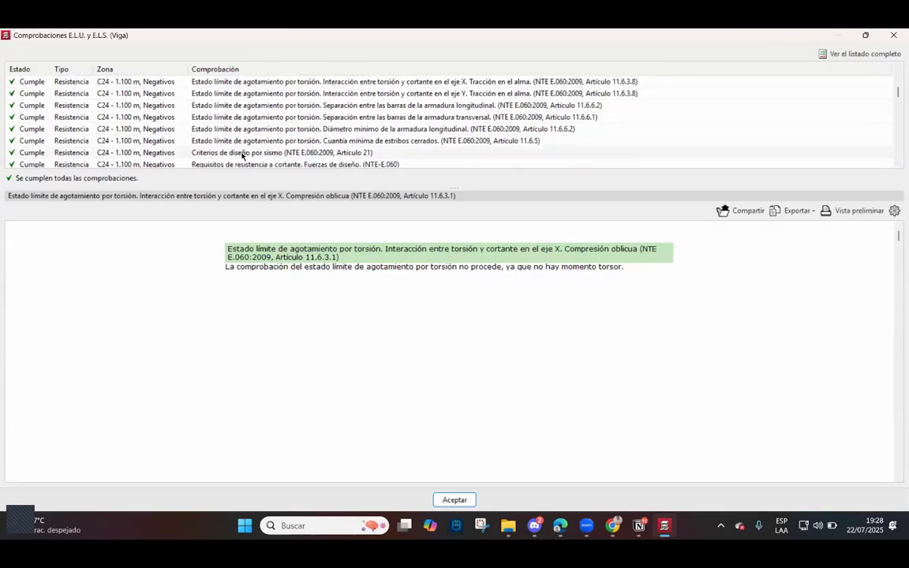
left_click(242, 153)
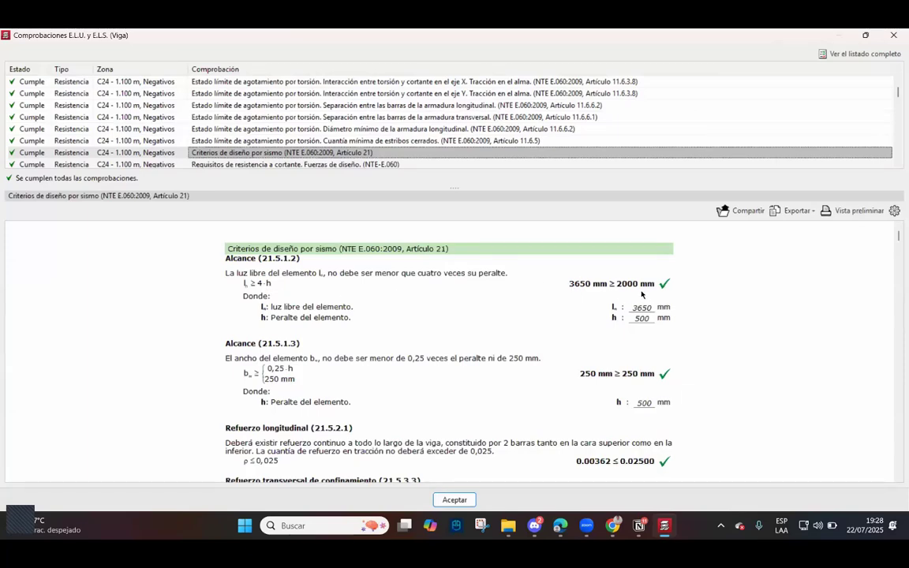
scroll(635, 300, "down", 5)
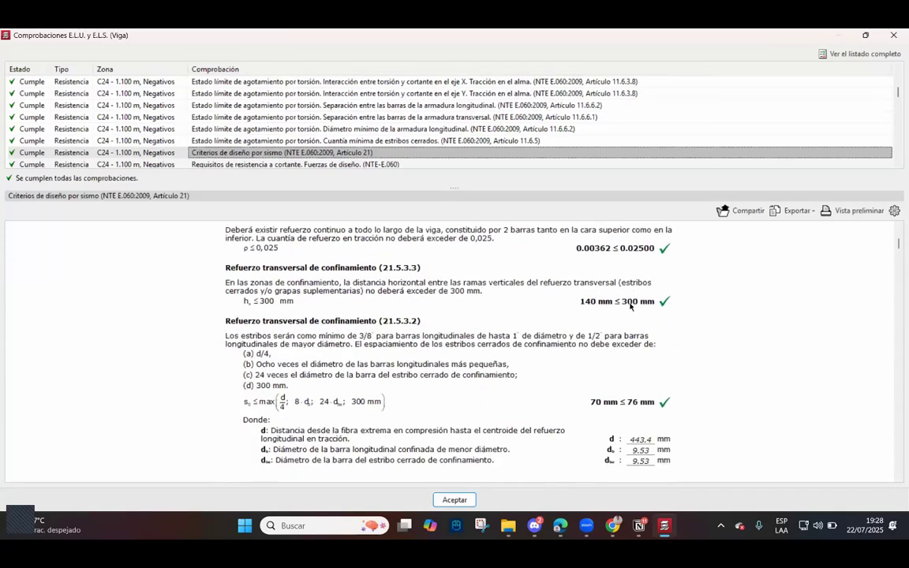
scroll(631, 306, "down", 7)
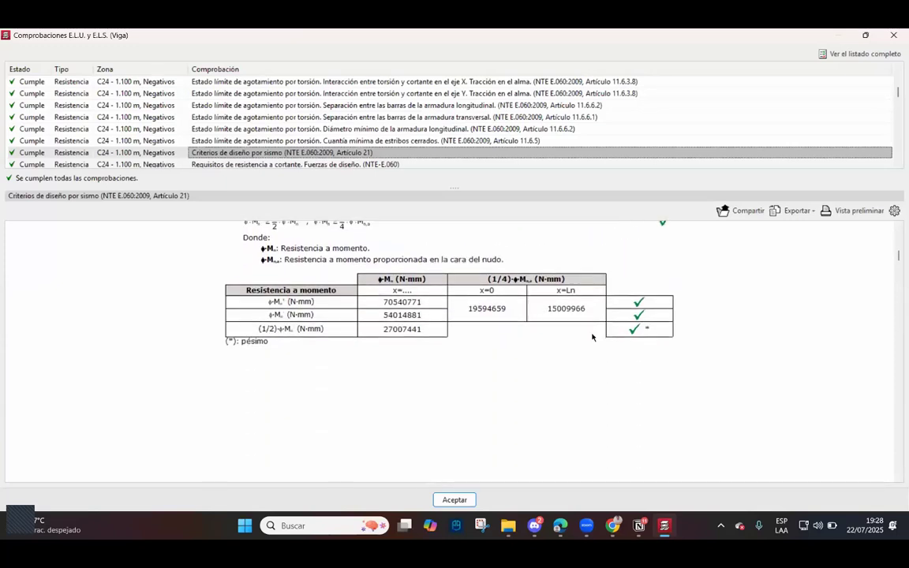
Examine V-102's longitudinal reinforcement criterion (21.5.2.2), its moment resistance table and the confinement stirrup spacing check (21.5.3.2).
scroll(593, 337, "up", 2)
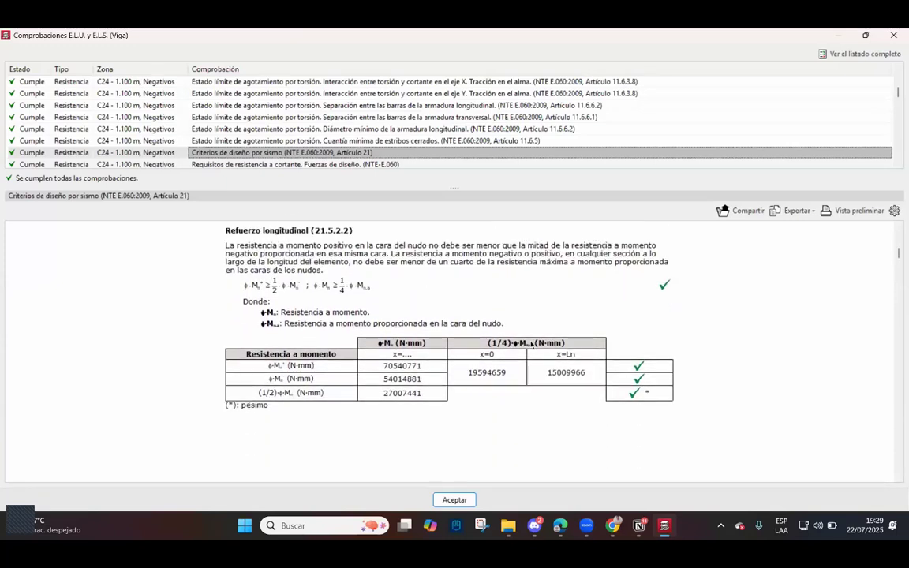
scroll(457, 320, "up", 1)
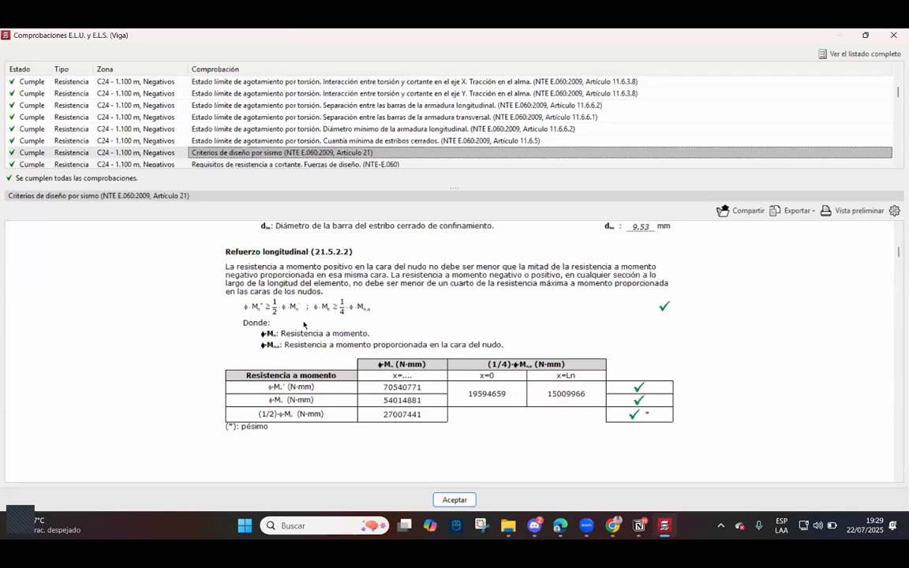
scroll(304, 324, "up", 1)
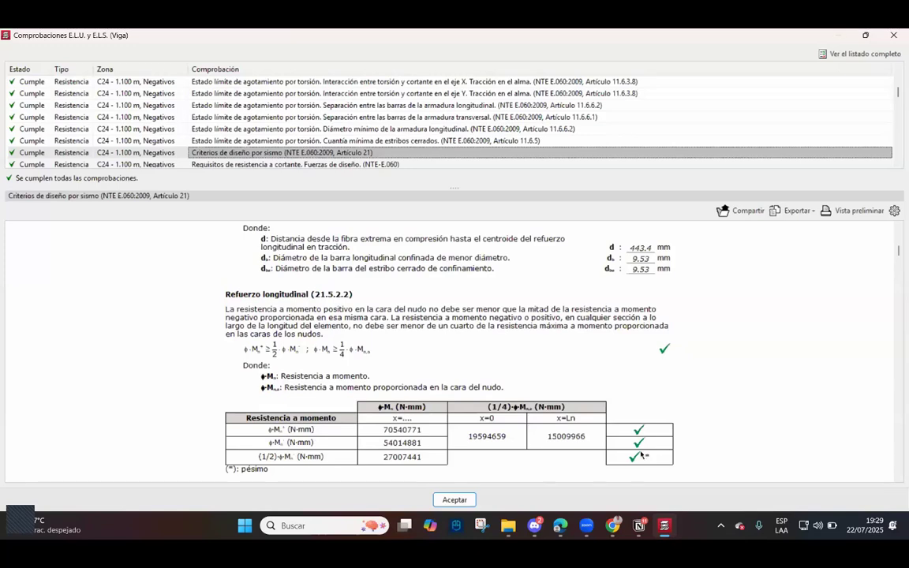
scroll(483, 421, "down", 1)
scroll(466, 418, "down", 1)
scroll(489, 410, "up", 3)
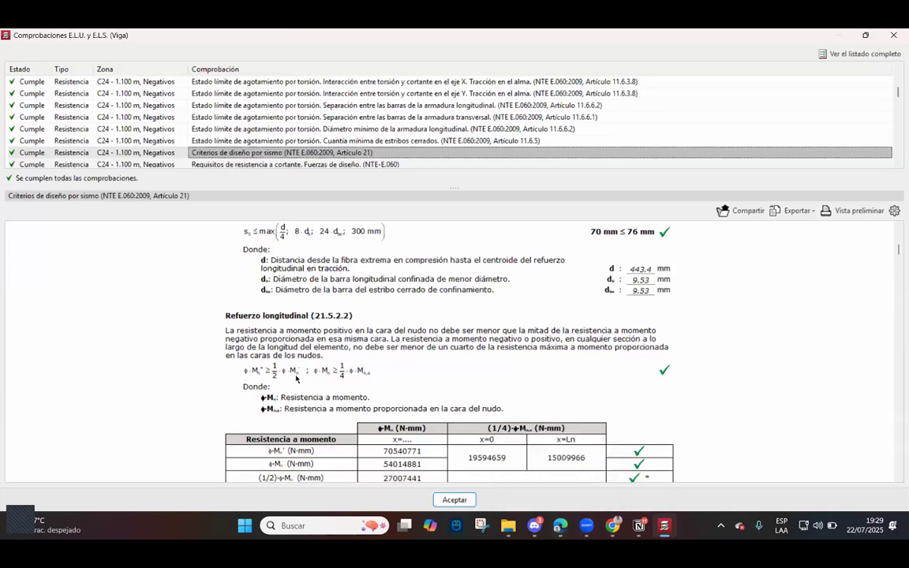
scroll(352, 400, "down", 2)
scroll(351, 379, "up", 3)
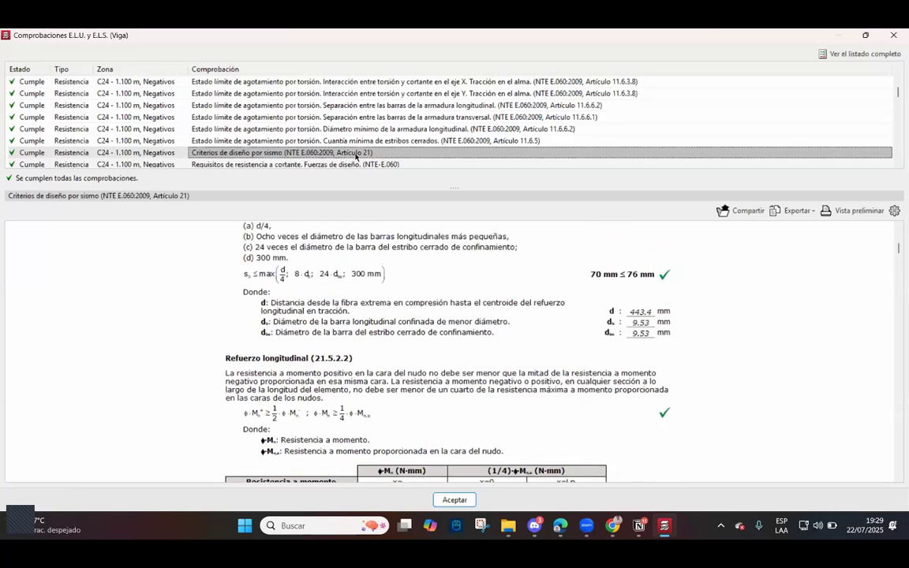
scroll(355, 152, "up", 3)
scroll(467, 226, "up", 1)
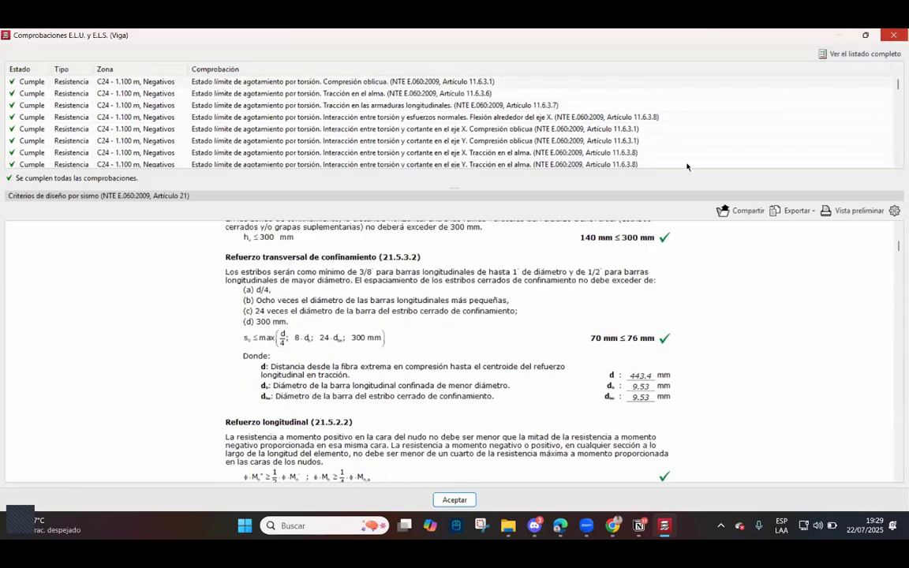
Close the V-102 checks and leave the beam editor to return to the floor plan results.
key("Escape")
scroll(531, 234, "down", 3)
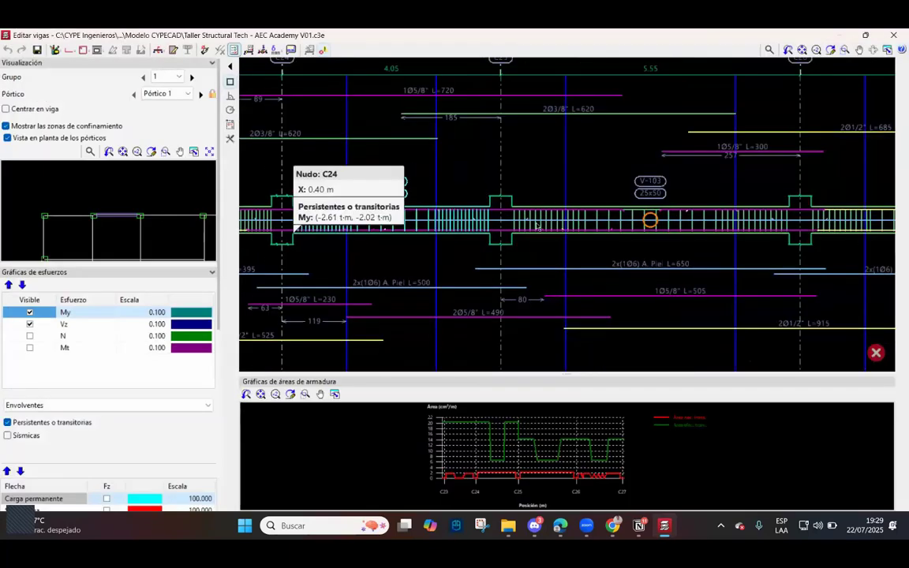
scroll(532, 227, "down", 4)
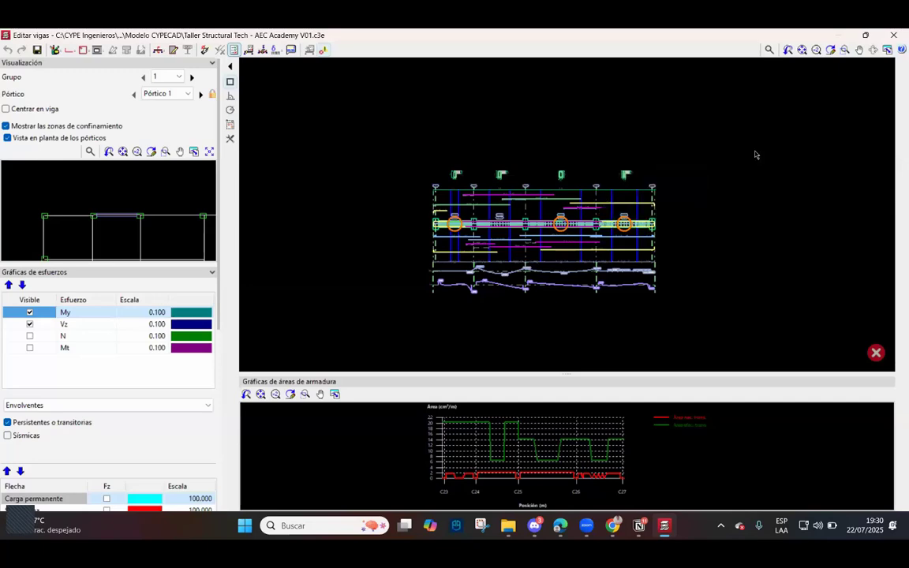
left_click(893, 35)
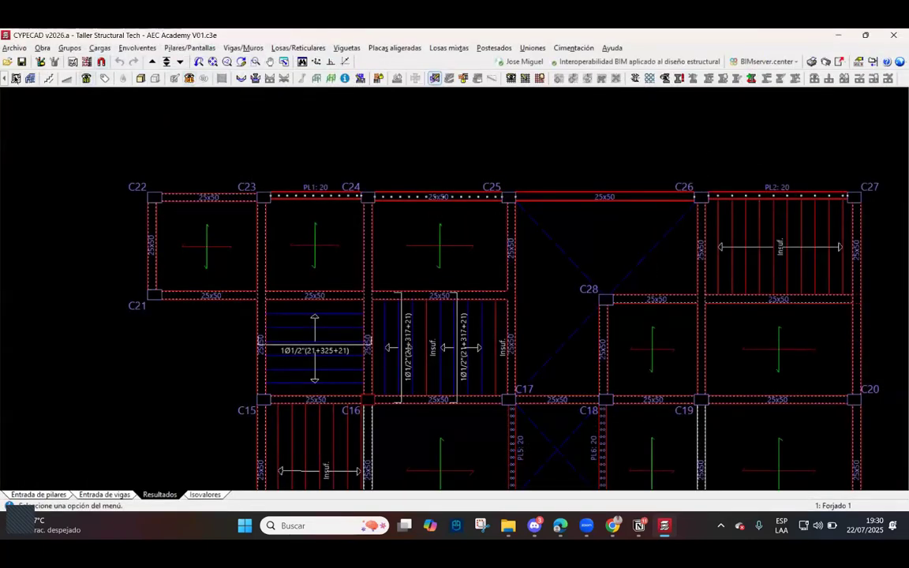
Open the job's general data and move the dialog over the floor plan.
left_click(15, 78)
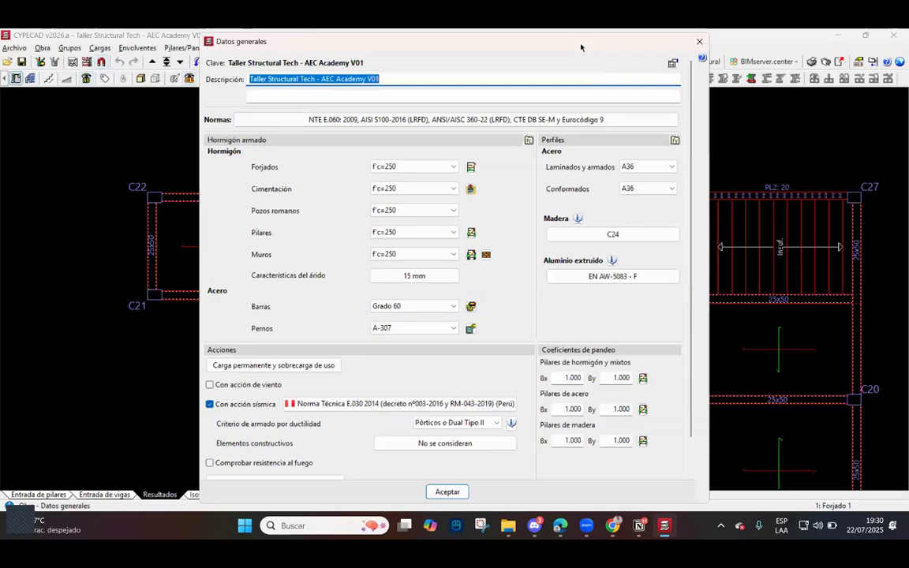
left_click_drag(580, 48, 493, 236)
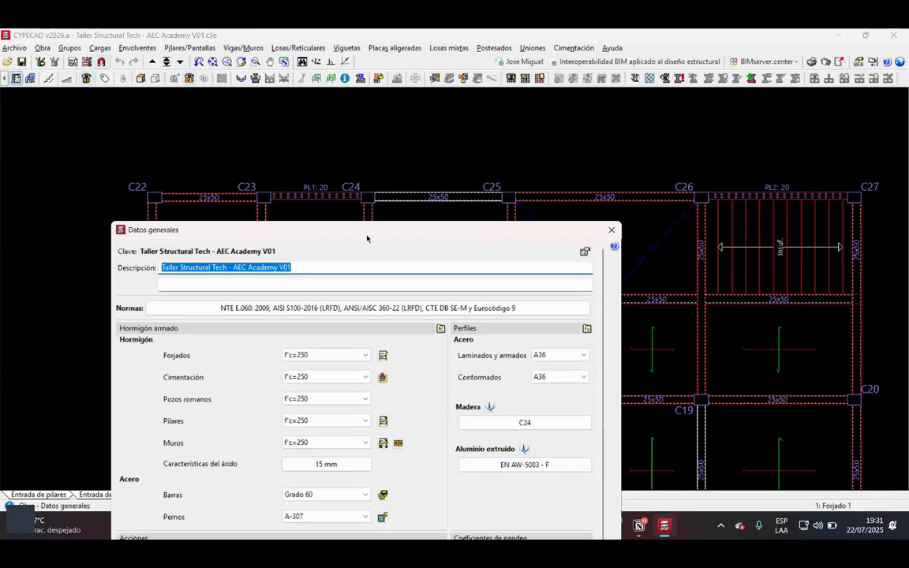
left_click_drag(371, 234, 409, 124)
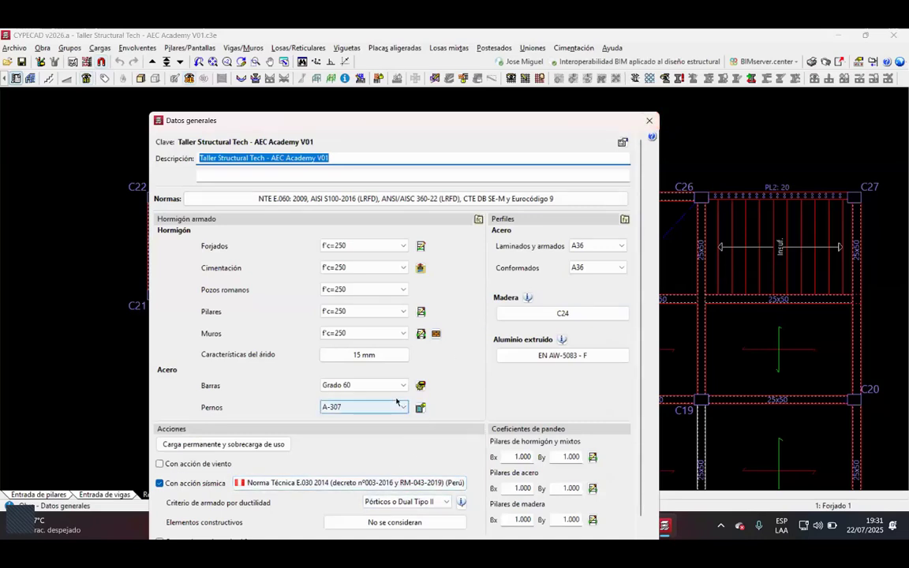
Review the column reinforcement tables within the bar steel types, then return to the general data.
left_click(420, 386)
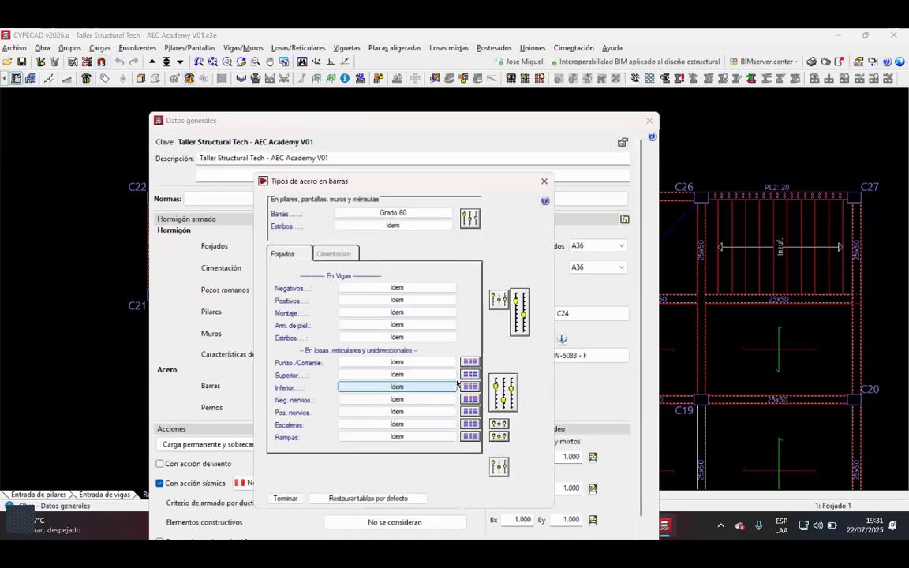
left_click(470, 220)
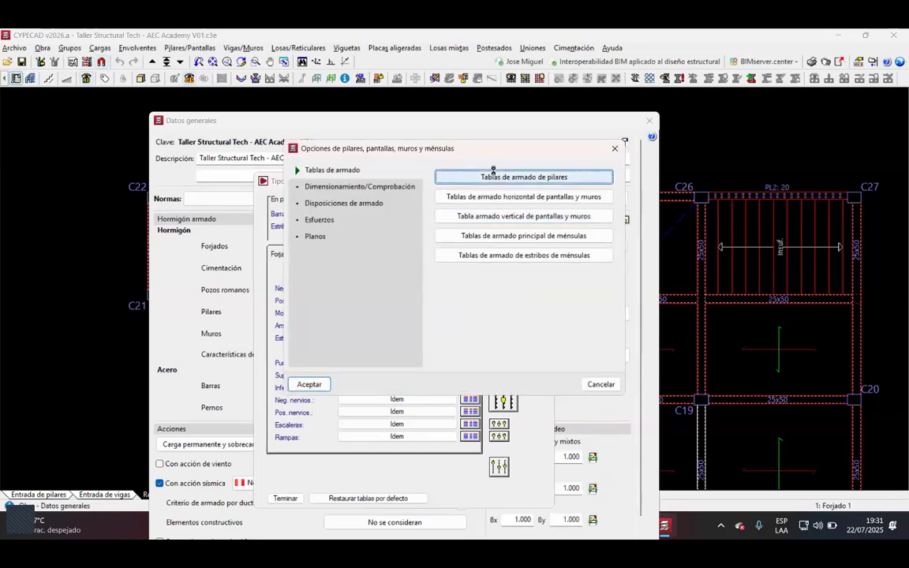
left_click(493, 173)
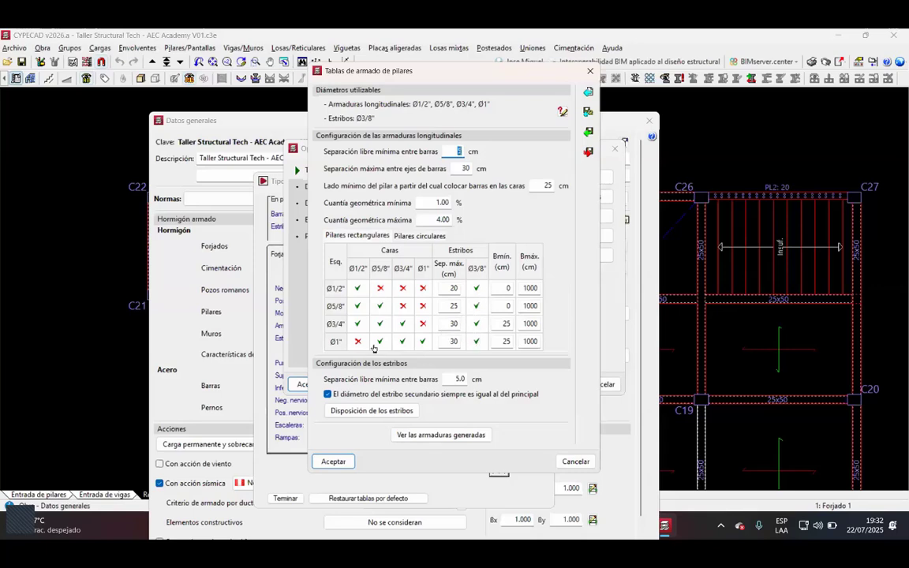
left_click(476, 341)
left_click(592, 71)
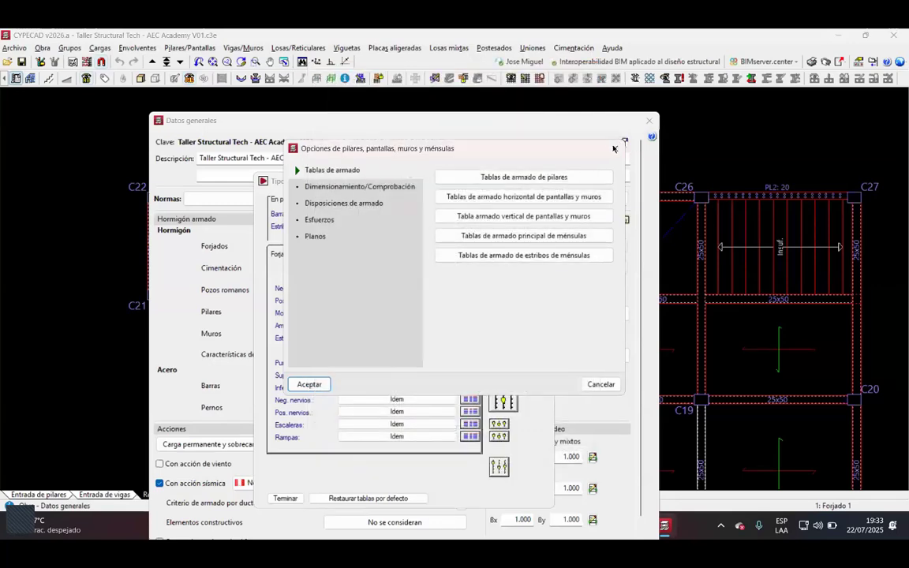
left_click(310, 384)
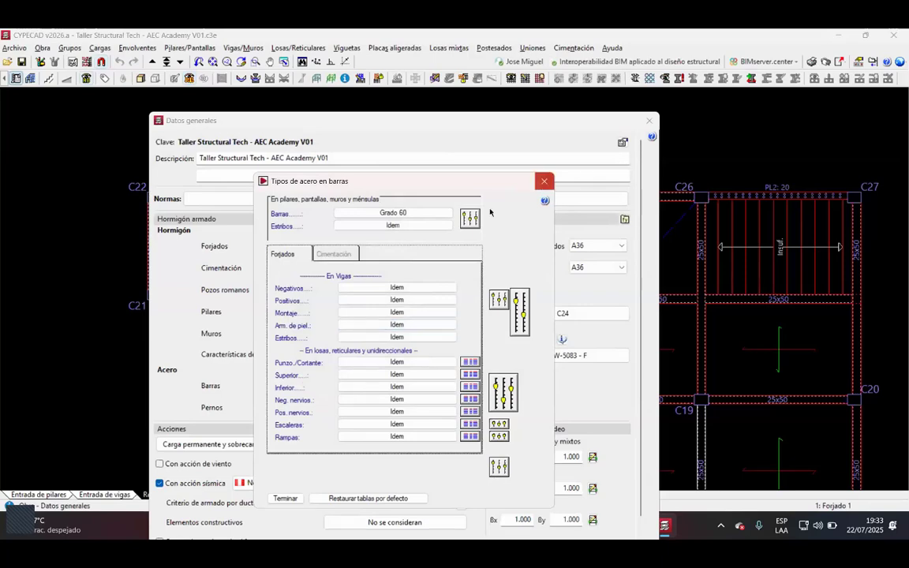
left_click(543, 181)
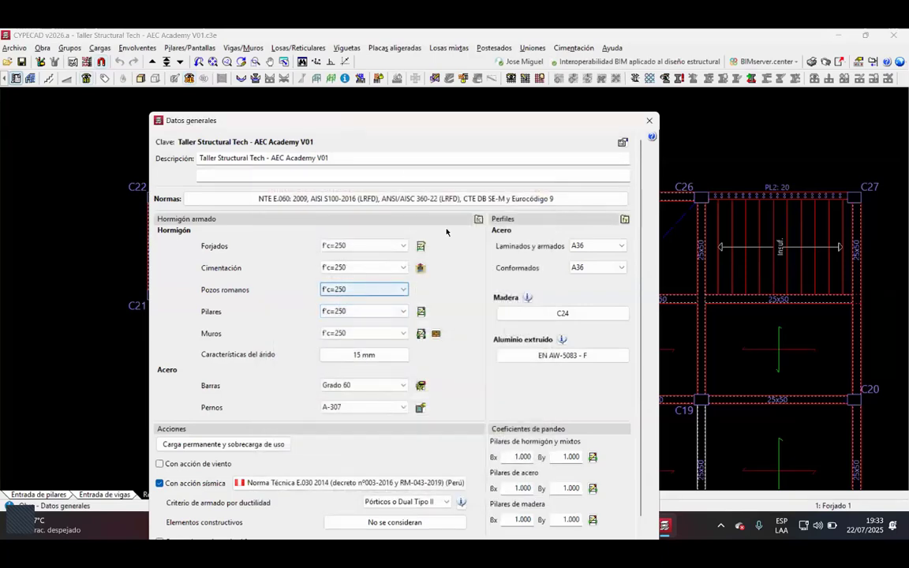
Review the Peruvian E.030 2014 seismic action settings, from analysis method, zone and soil profile to base shear verification.
left_click_drag(379, 128, 410, 60)
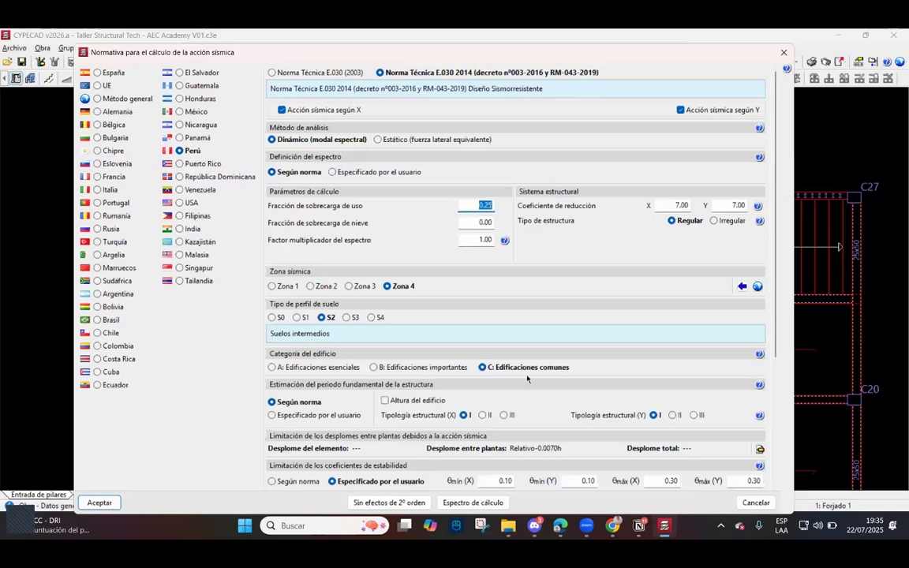
scroll(506, 362, "down", 3)
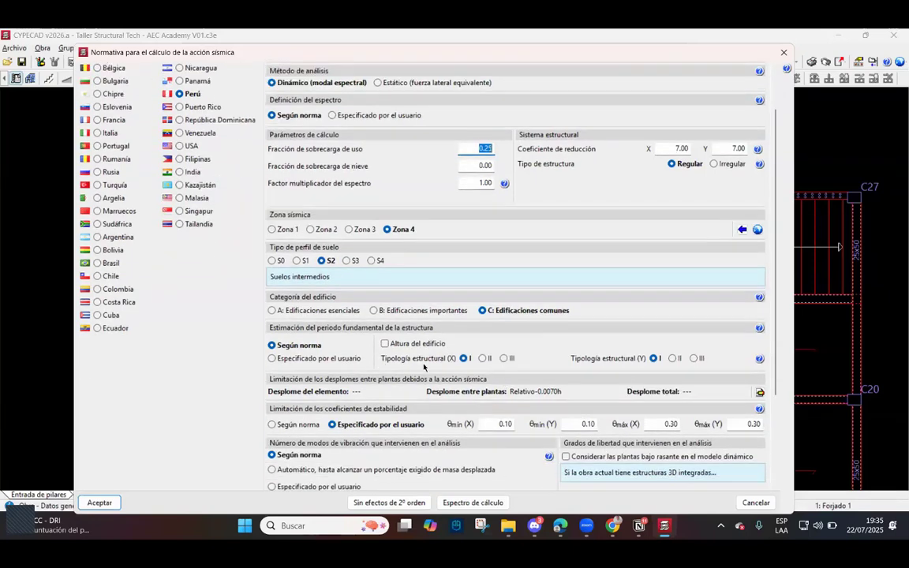
scroll(383, 332, "up", 3)
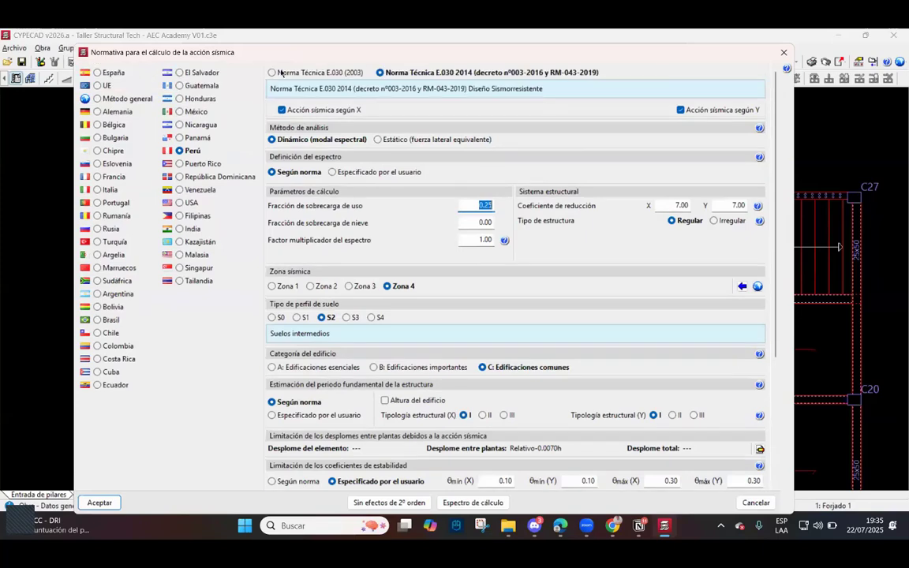
scroll(372, 196, "down", 4)
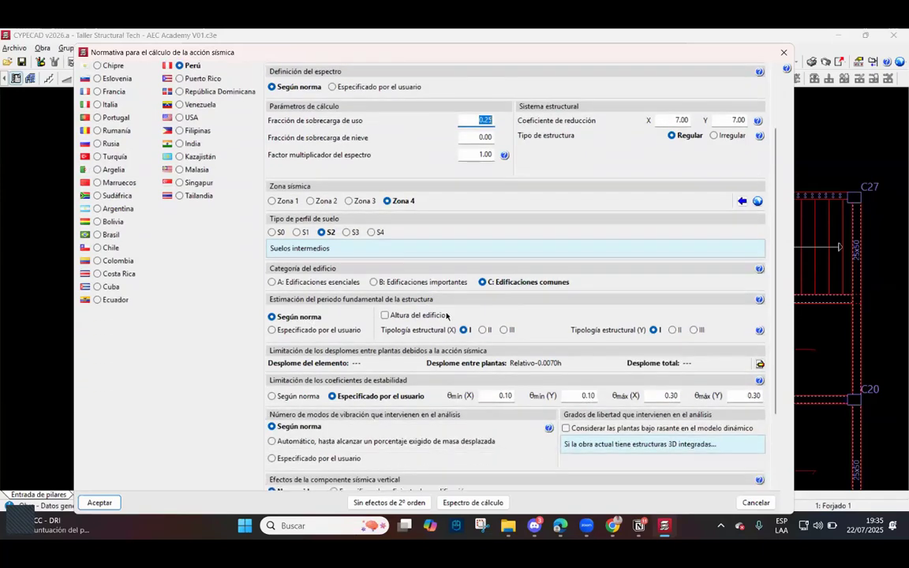
scroll(447, 315, "down", 3)
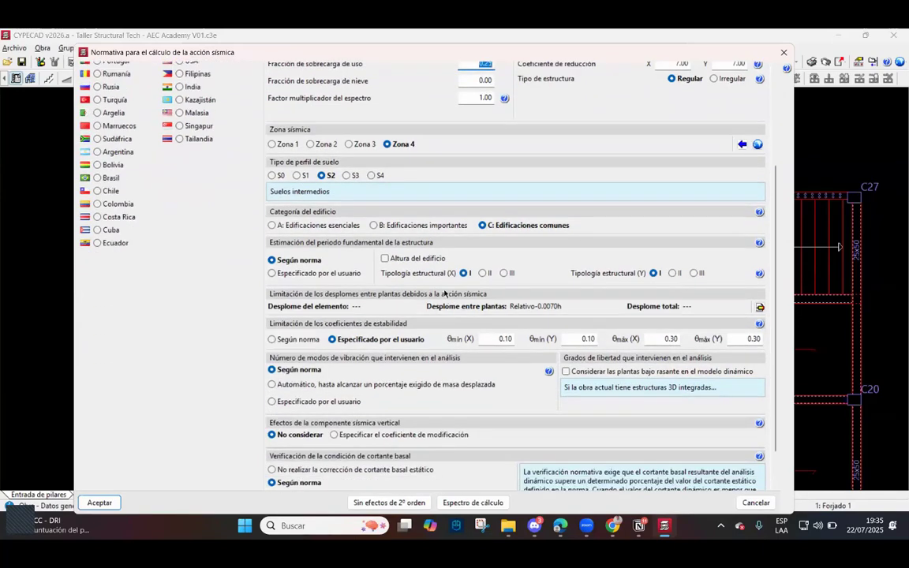
Consult the fundamental period formulas by structural typology and the seismic storey drift limit settings.
left_click(759, 272)
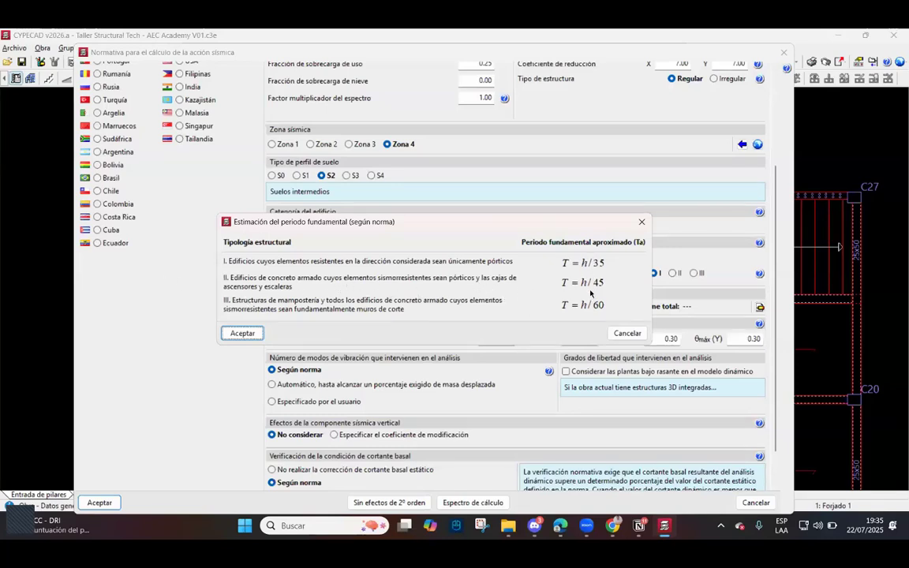
left_click(643, 224)
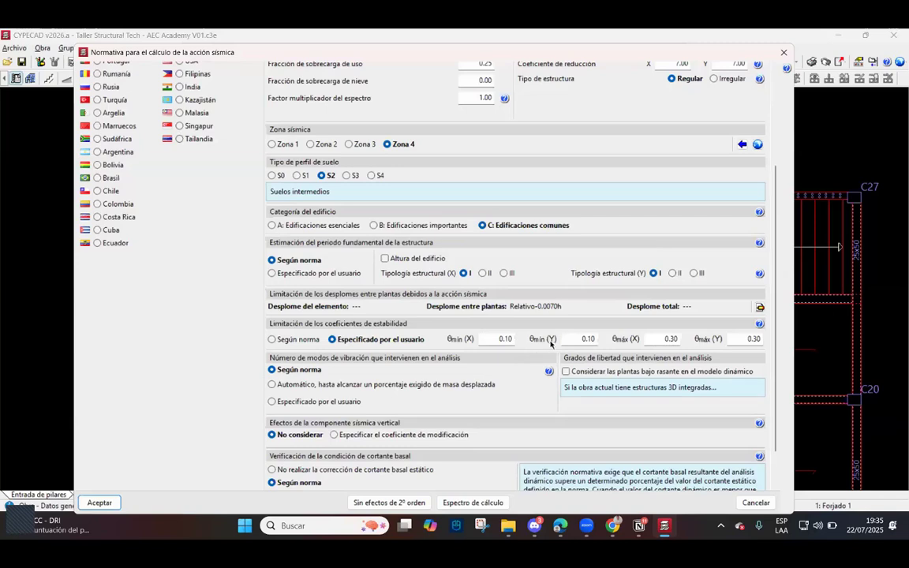
left_click(759, 306)
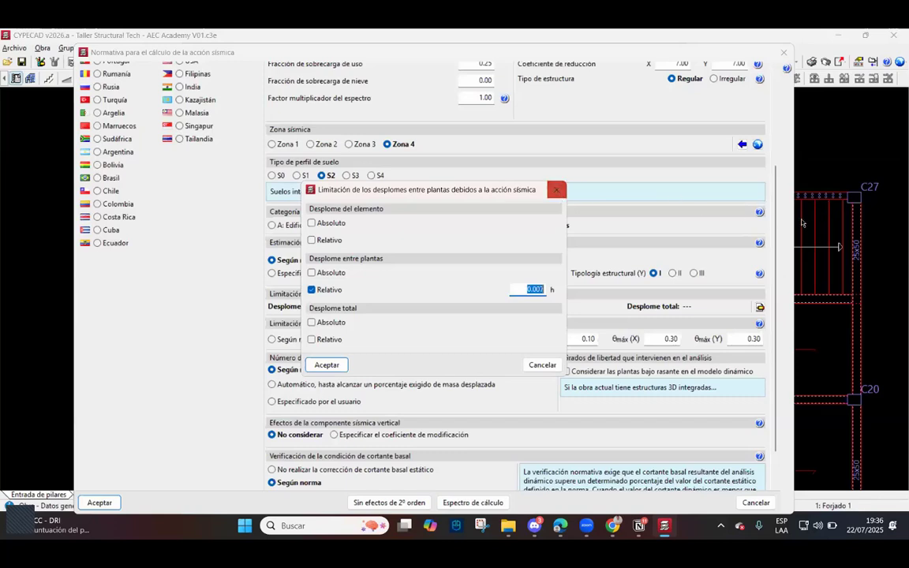
left_click(556, 188)
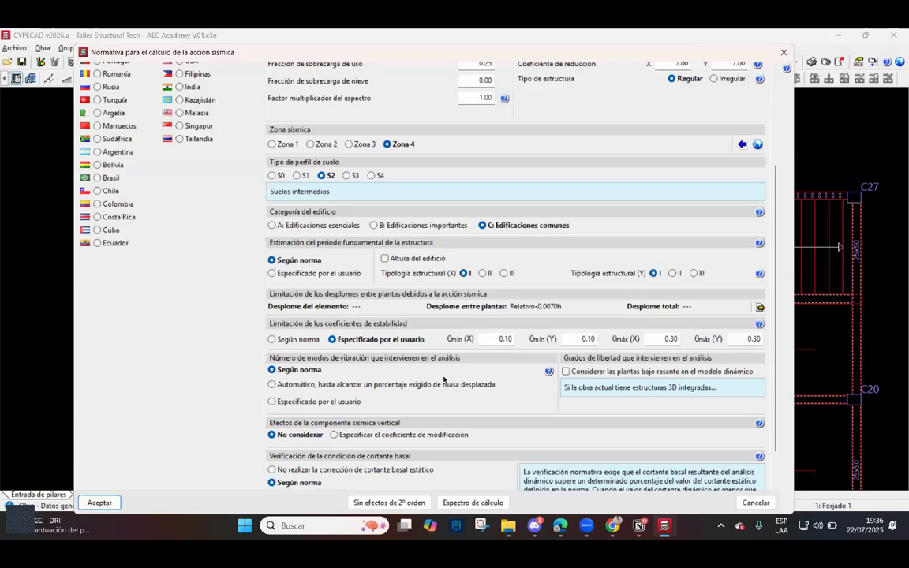
Display and inspect the design spectrum, then accept the seismic code settings.
scroll(383, 334, "down", 1)
scroll(383, 339, "up", 1)
scroll(381, 343, "down", 1)
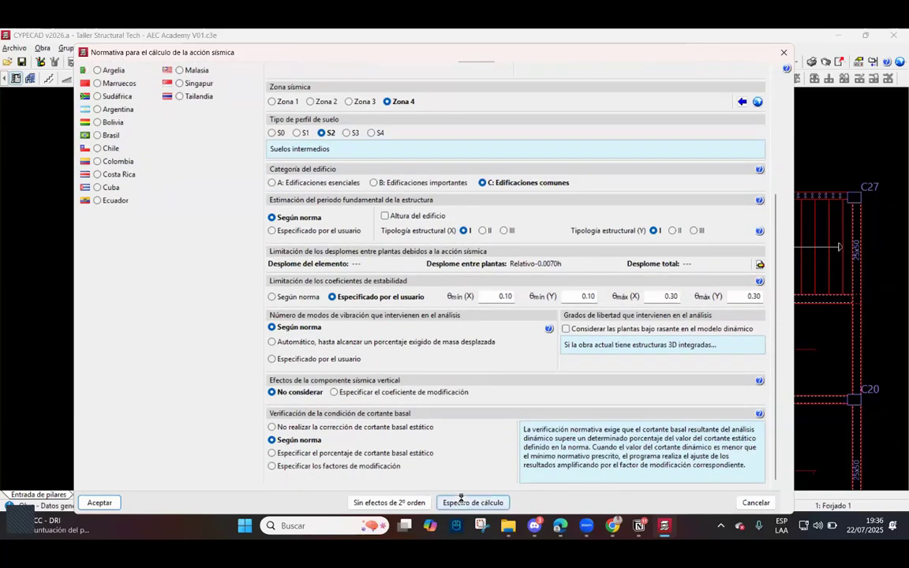
left_click(458, 502)
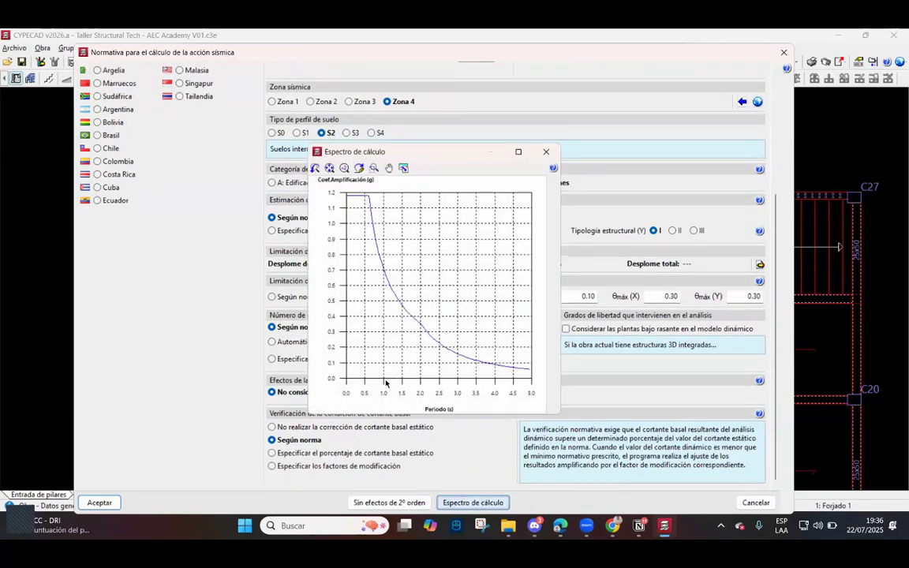
scroll(386, 377, "up", 1)
scroll(390, 361, "down", 2)
scroll(381, 228, "down", 1)
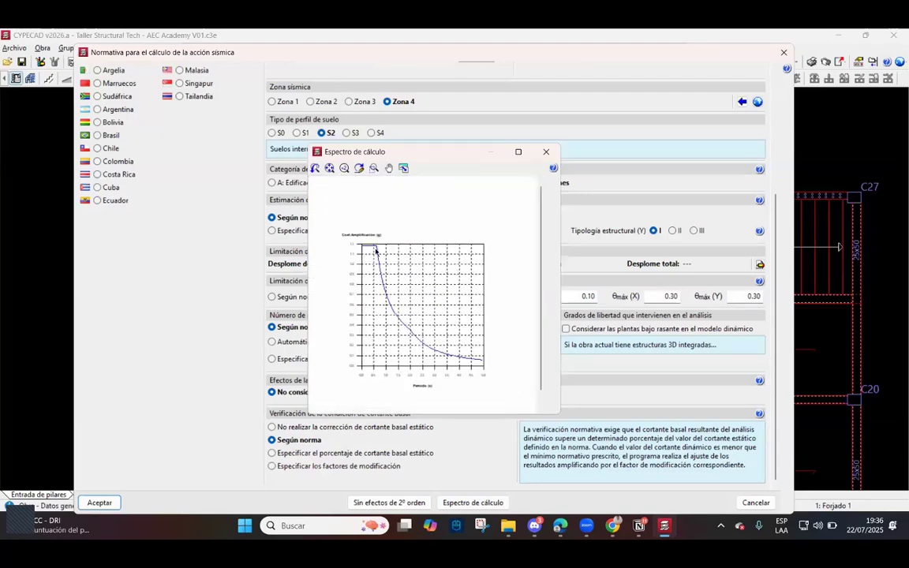
scroll(374, 251, "up", 5)
left_click(546, 153)
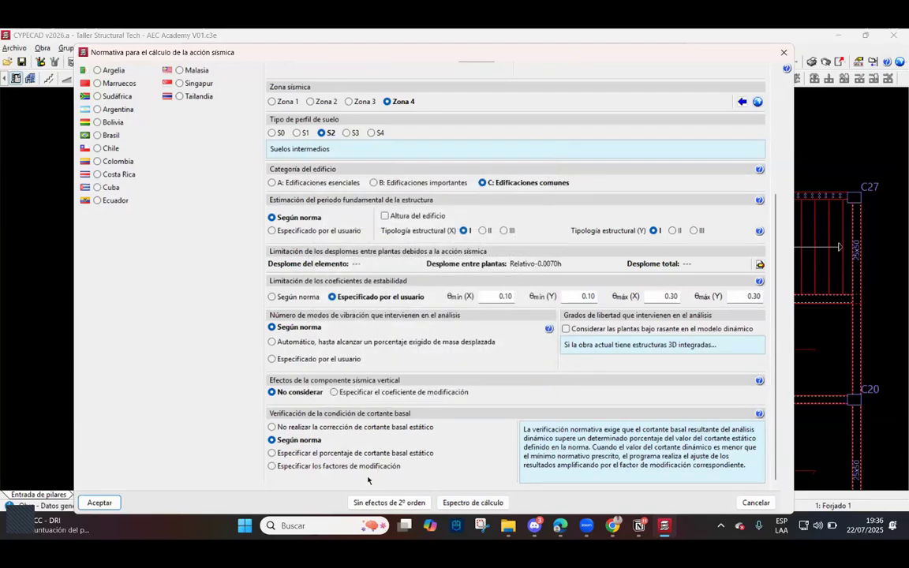
left_click(98, 502)
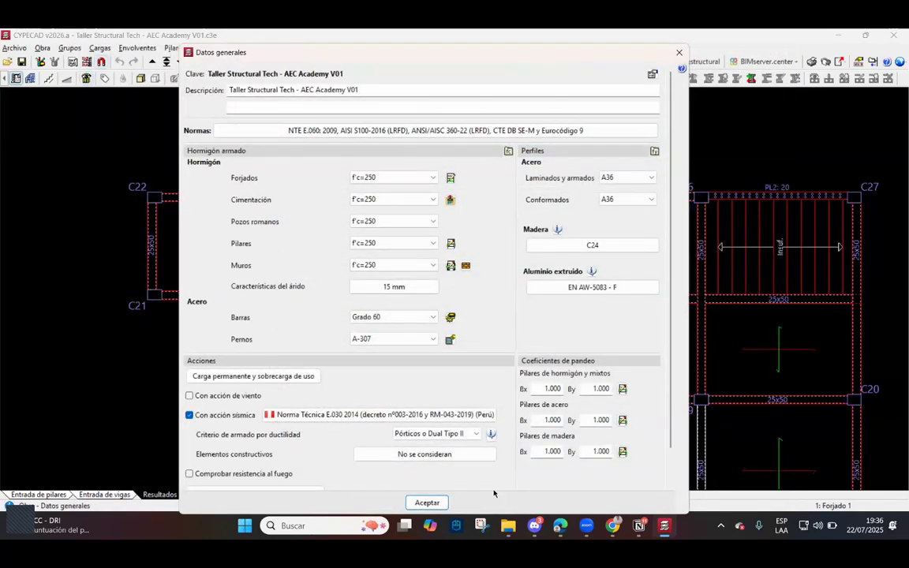
Switch to the Notion notes on static seismic analysis and review the articles on zone, soil and seismic amplification factors.
left_click(577, 473)
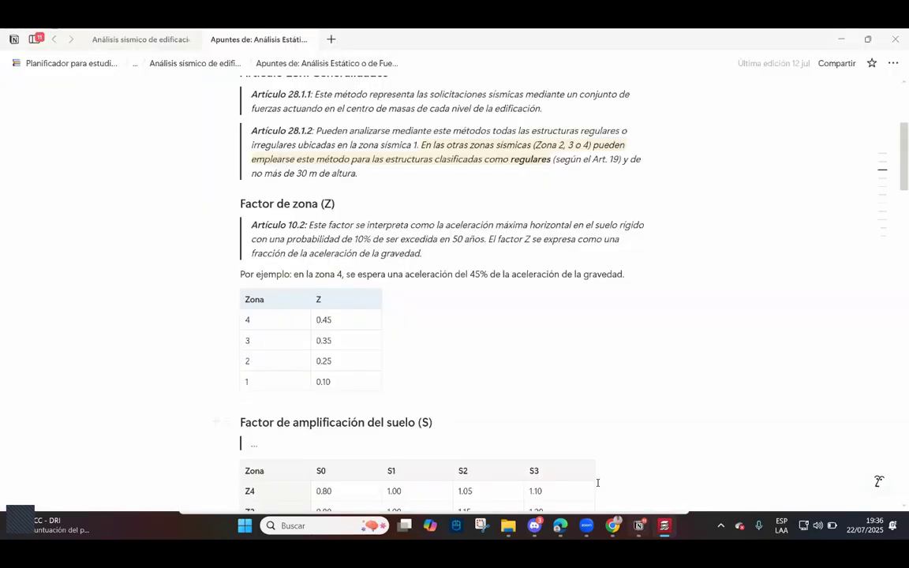
scroll(394, 293, "up", 5)
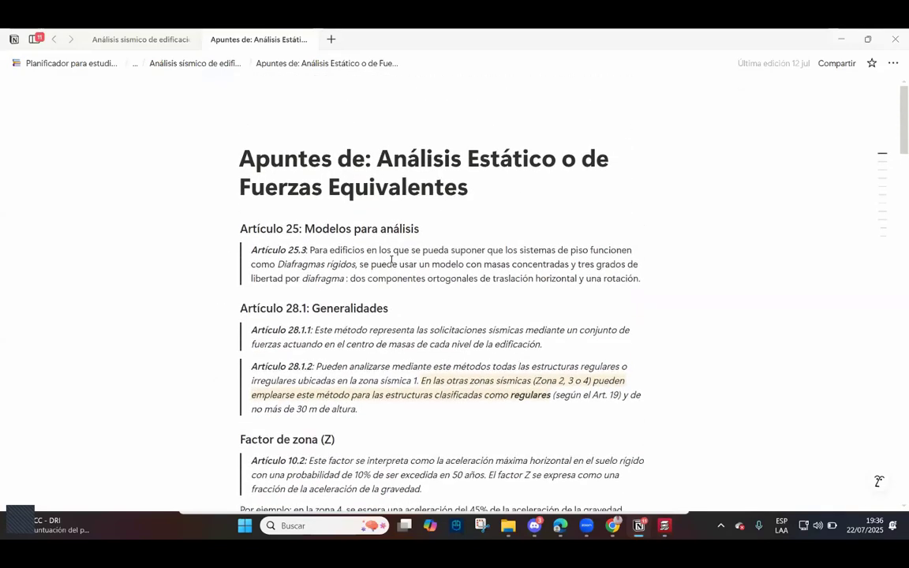
scroll(391, 258, "down", 2)
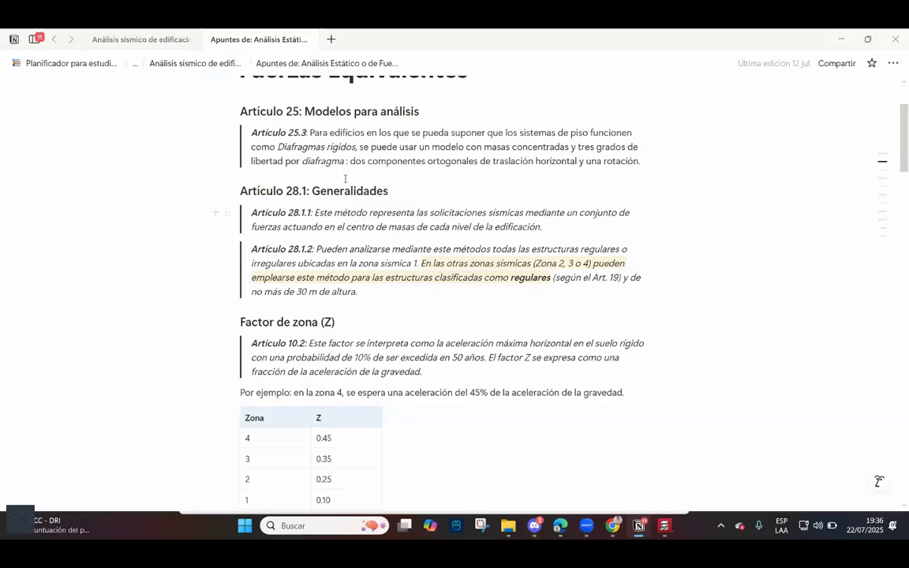
scroll(345, 155, "down", 5)
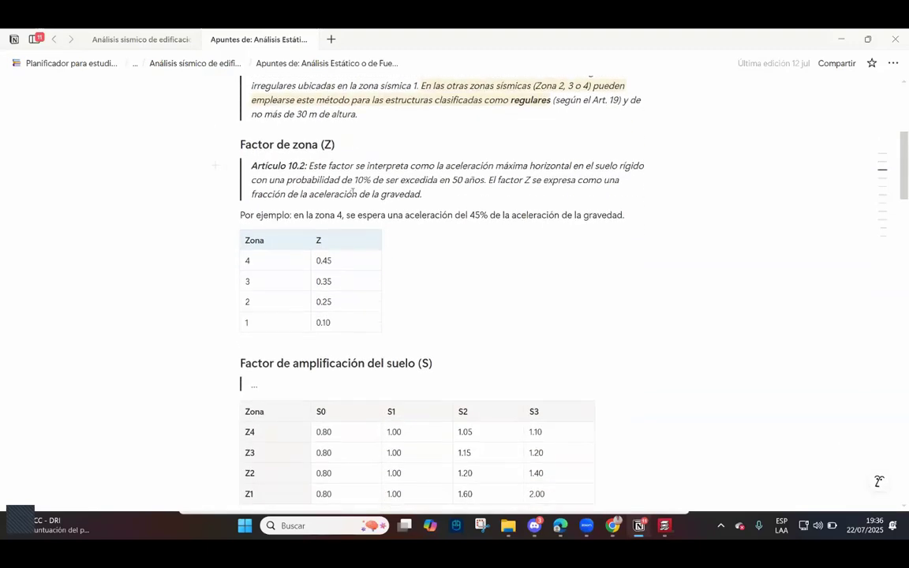
scroll(354, 199, "up", 2)
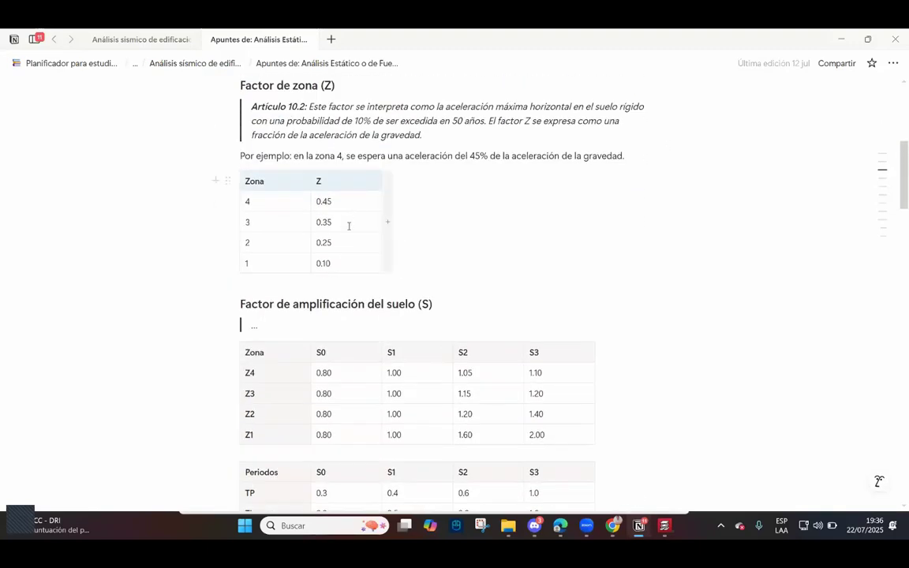
scroll(349, 225, "down", 3)
scroll(348, 228, "down", 2)
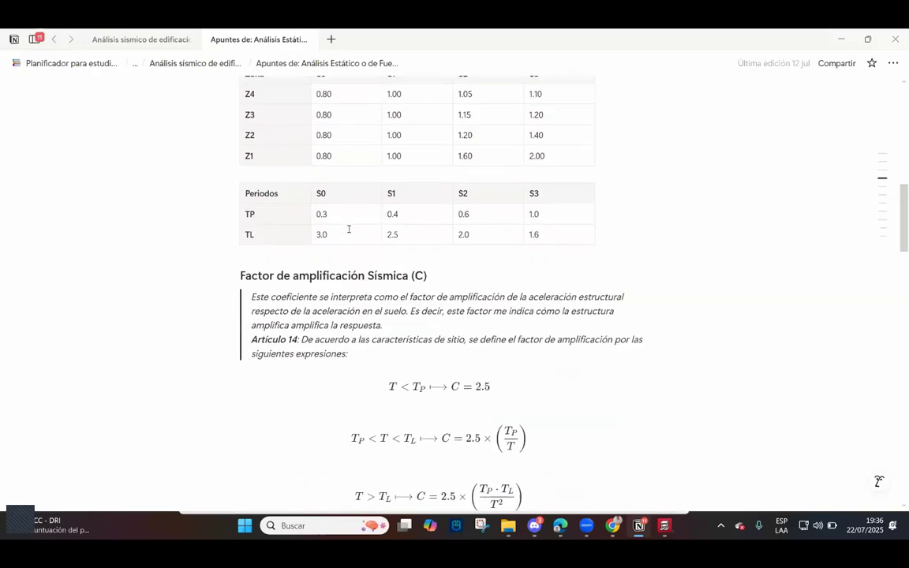
scroll(355, 272, "down", 2)
scroll(356, 266, "down", 3)
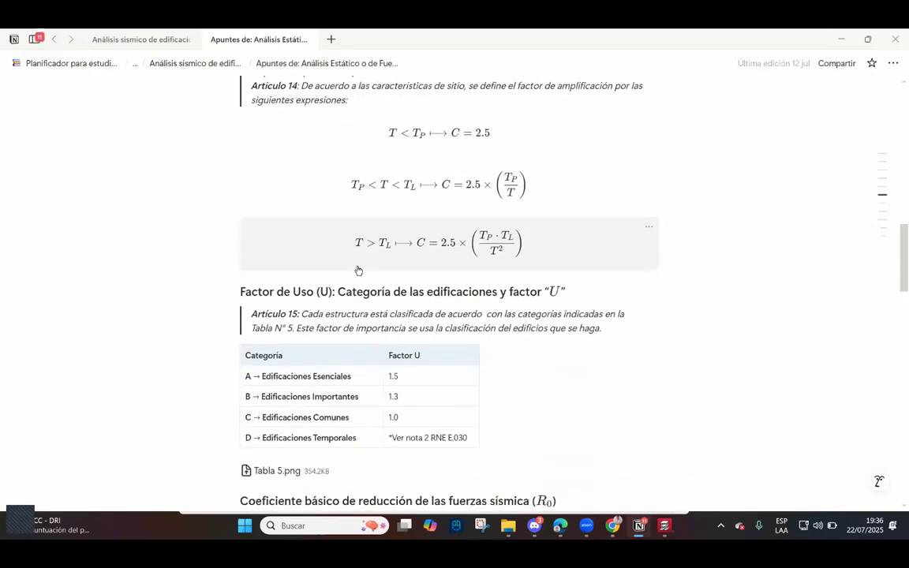
Review the notes on use factor, reduction coefficient R0, structural regularity, base shear, seismic weight and force distribution over height.
scroll(357, 260, "down", 2)
scroll(359, 262, "down", 3)
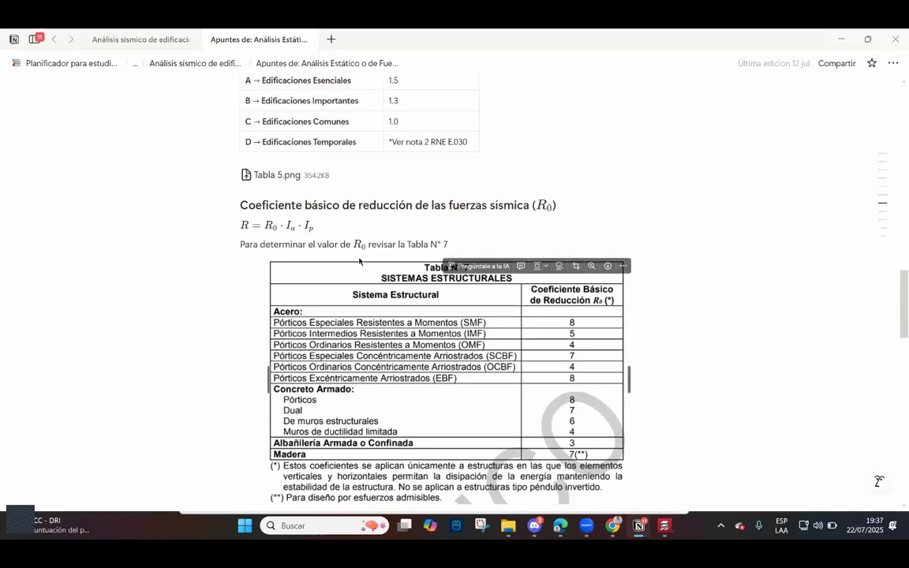
scroll(359, 262, "up", 3)
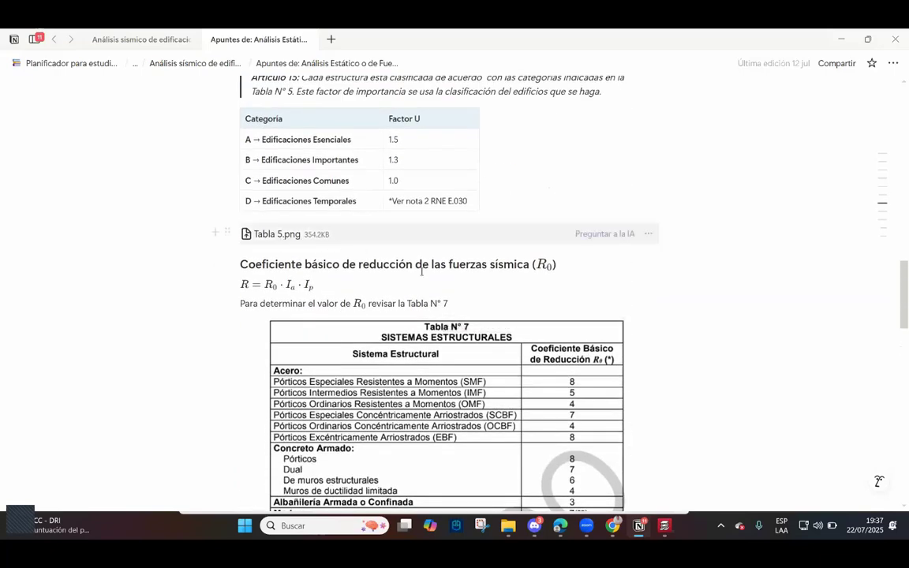
scroll(457, 272, "down", 2)
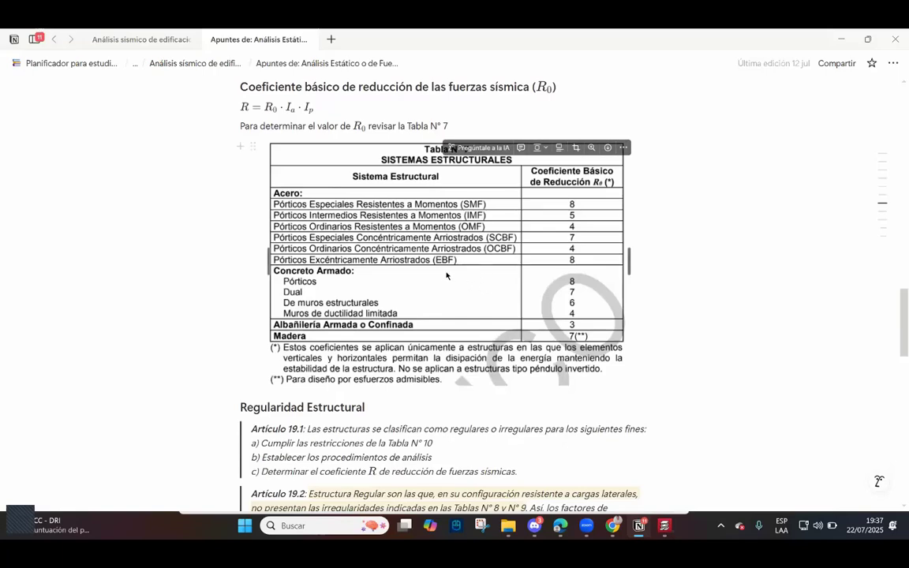
scroll(436, 255, "down", 1)
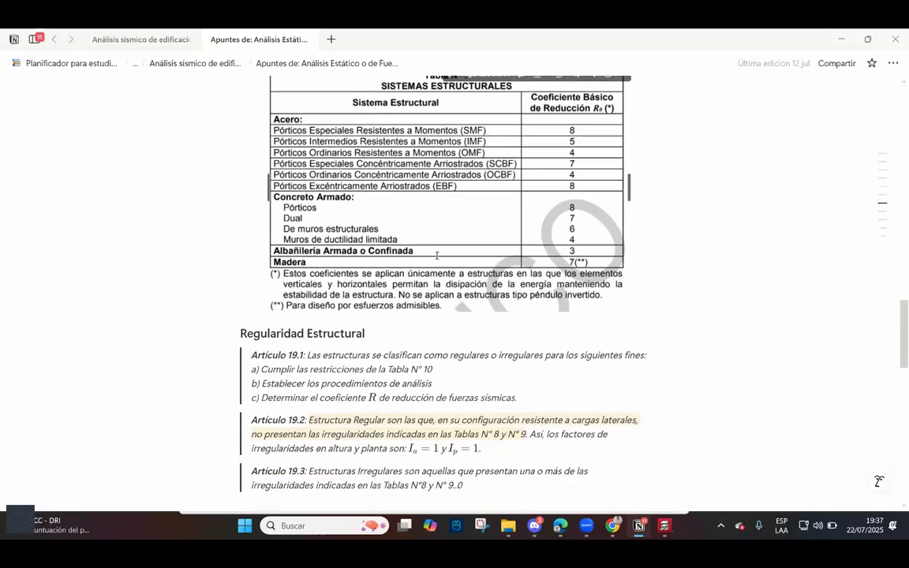
scroll(436, 255, "down", 5)
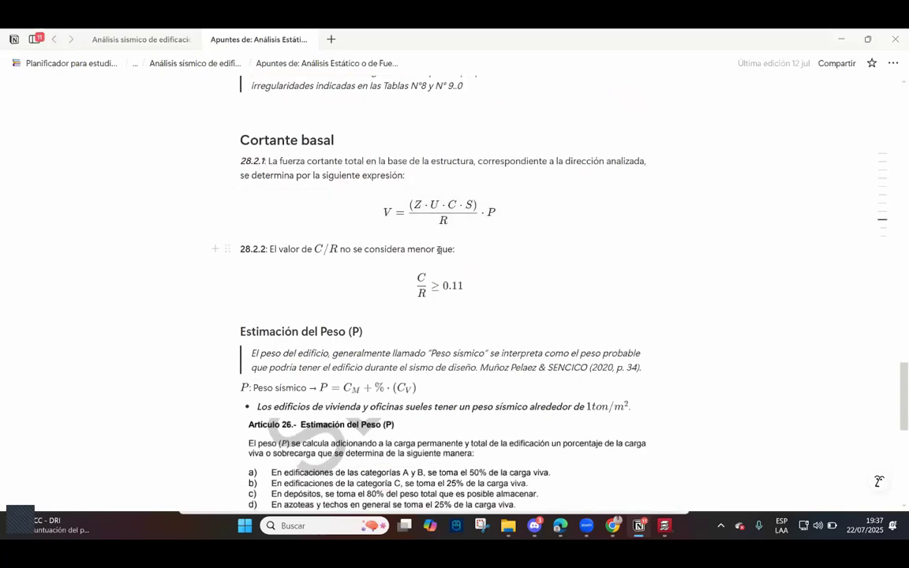
scroll(415, 250, "down", 6)
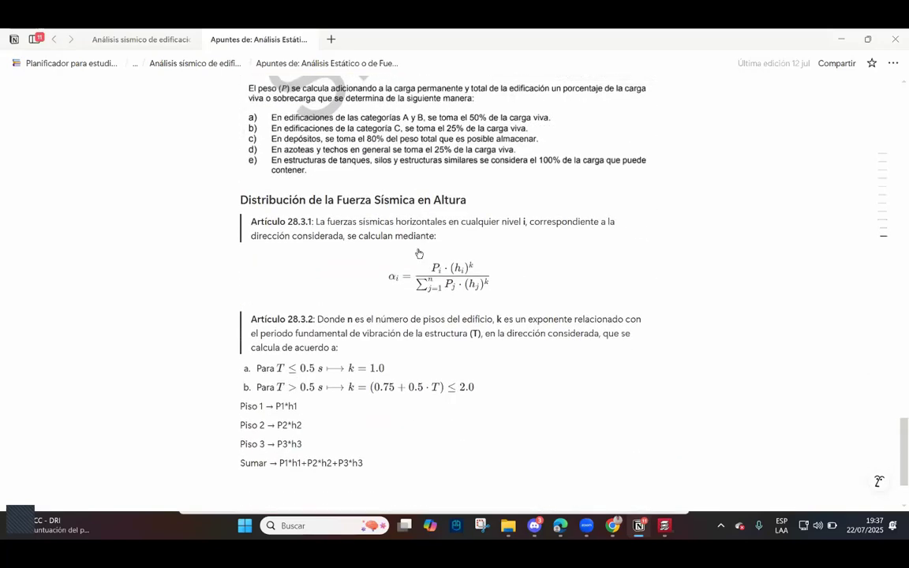
scroll(214, 317, "up", 3)
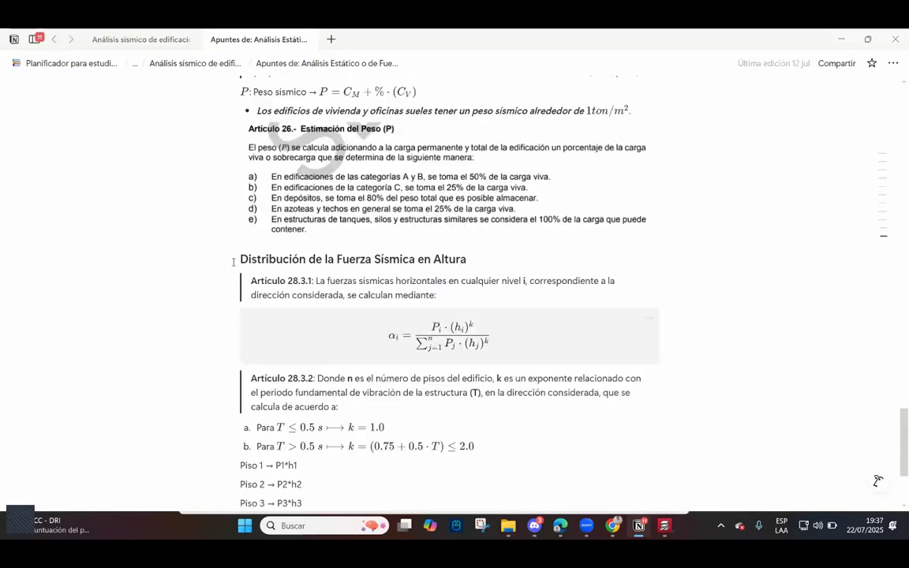
Return to the CYPECAD general data and check the options for the ductility reinforcement criterion, keeping Pórticos o Dual Tipo II.
left_click(841, 39)
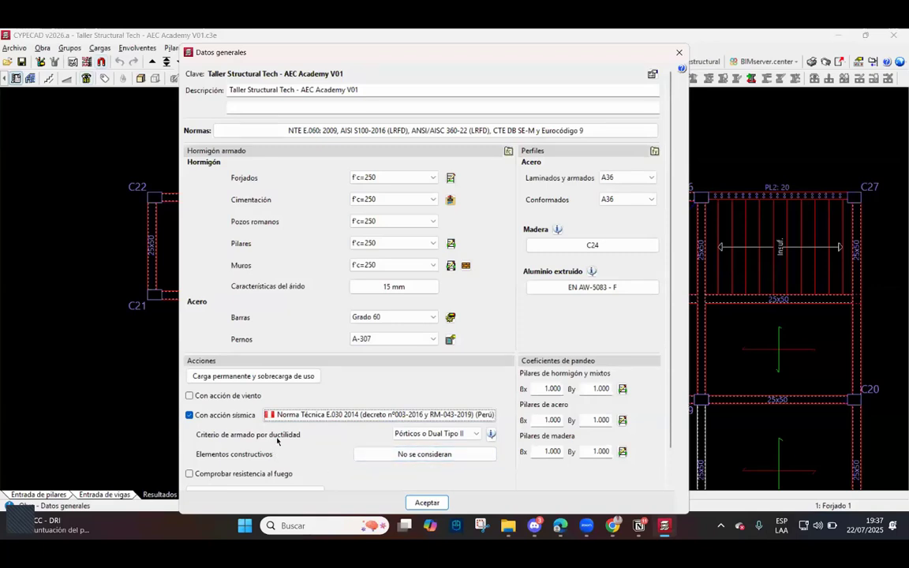
left_click(475, 435)
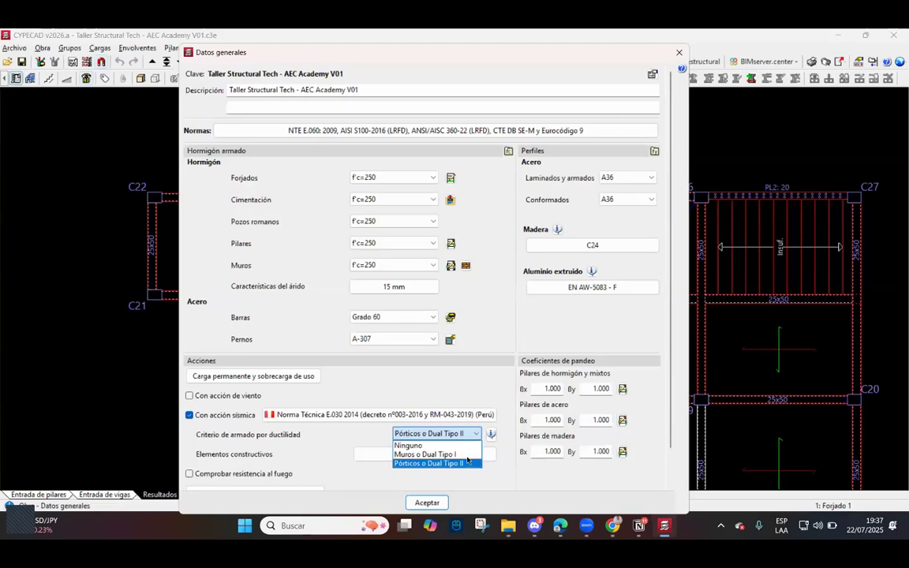
left_click(487, 383)
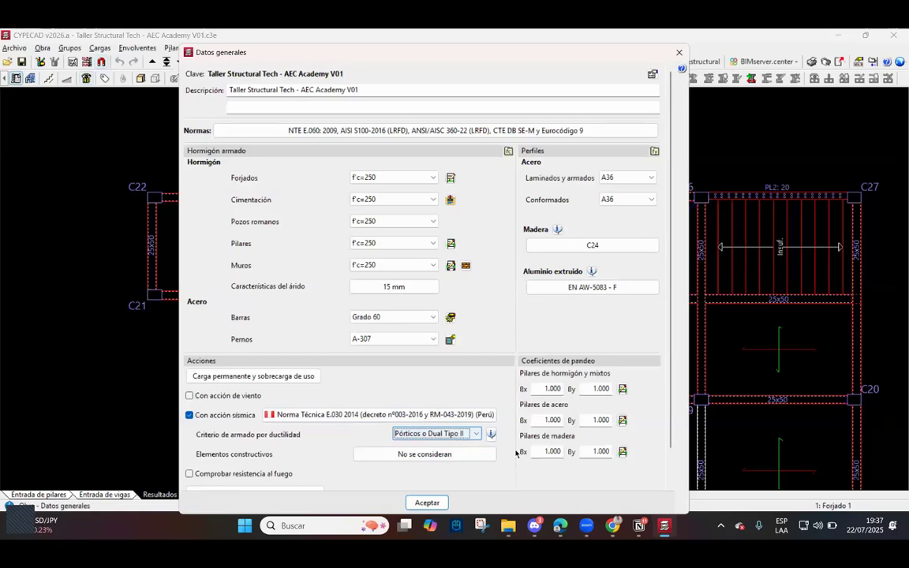
In the limit state combinations, switch concrete to user-defined project situations and create them from the code's situations.
scroll(474, 404, "down", 2)
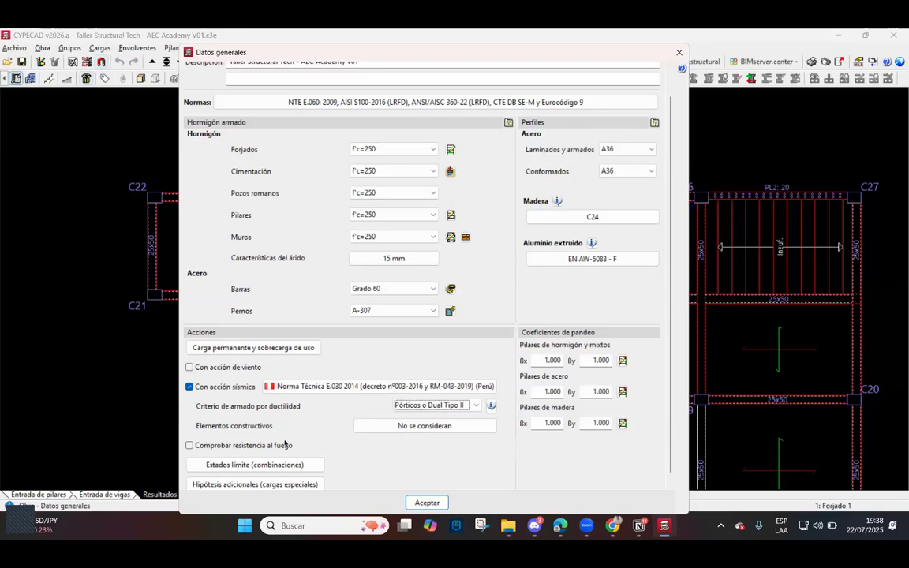
mouse_move(287, 445)
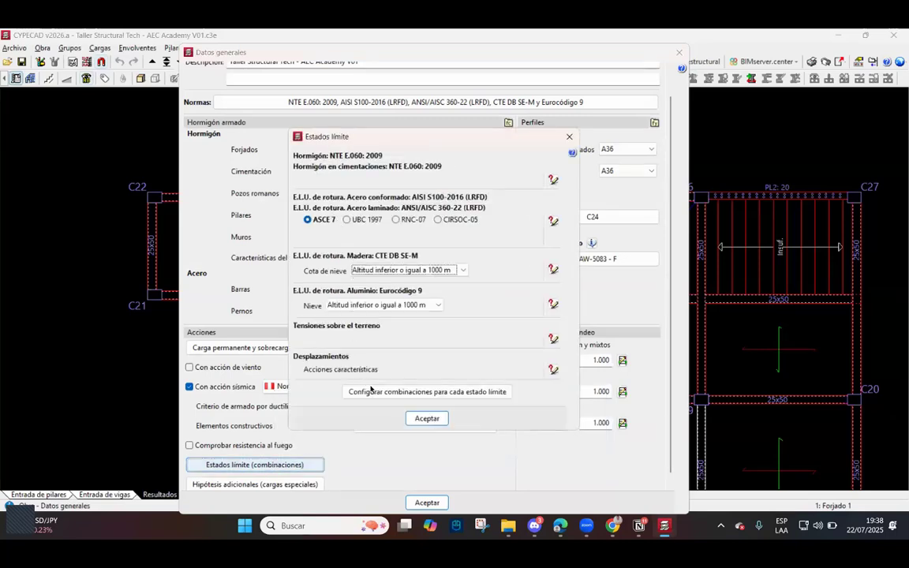
left_click(403, 392)
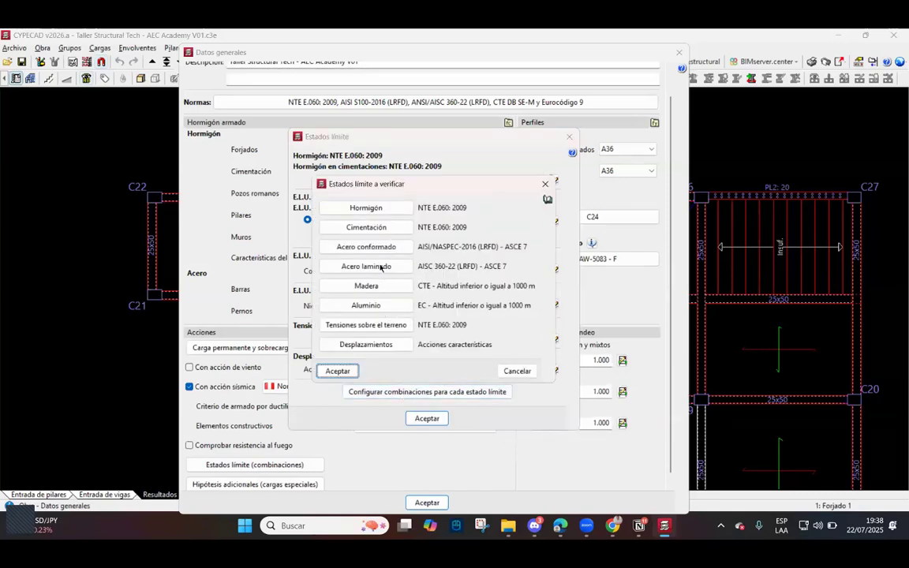
left_click(373, 209)
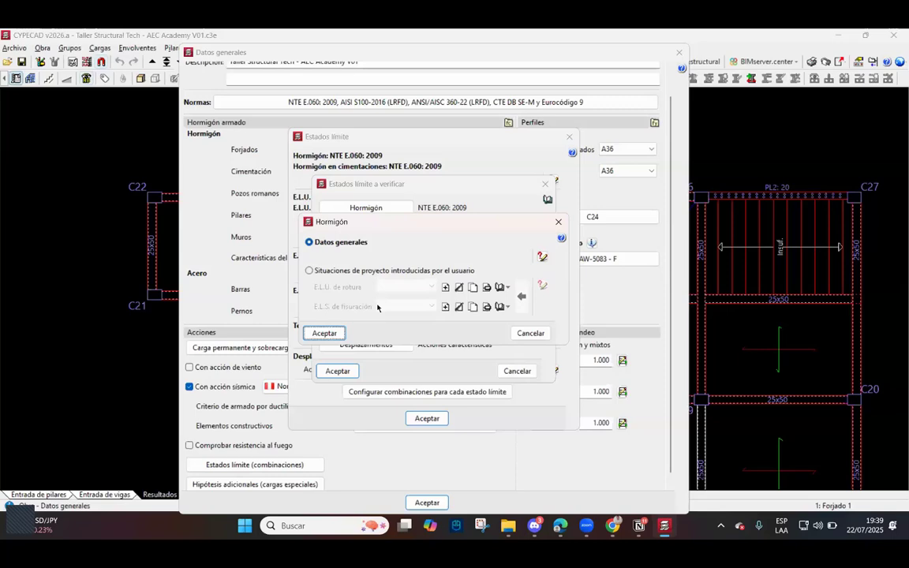
left_click(309, 271)
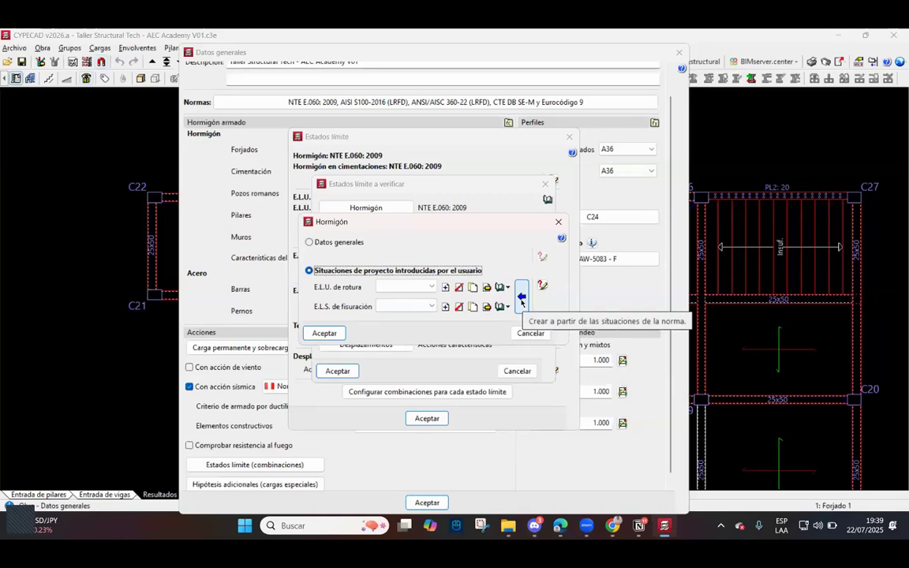
left_click(520, 298)
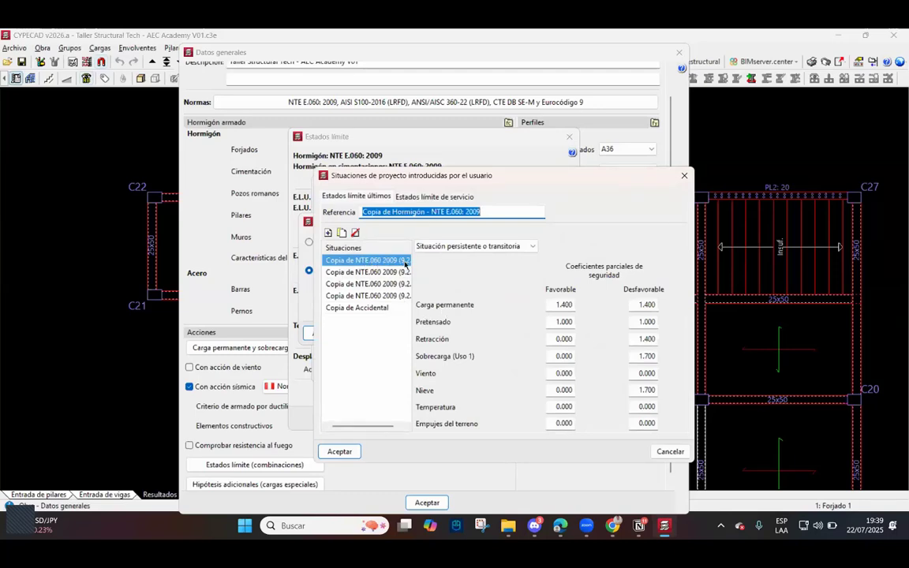
Compare the partial safety coefficients of the copied NTE.060 2009 and accidental situations, then cancel the combination configuration.
left_click_drag(371, 425, 363, 419)
left_click(398, 275)
left_click(385, 295)
left_click(387, 281)
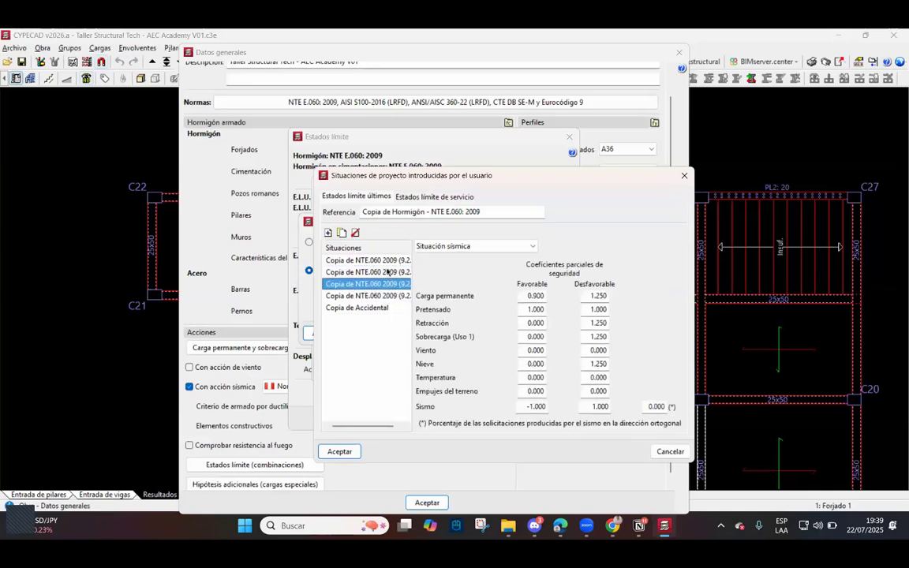
left_click(387, 272)
left_click(377, 295)
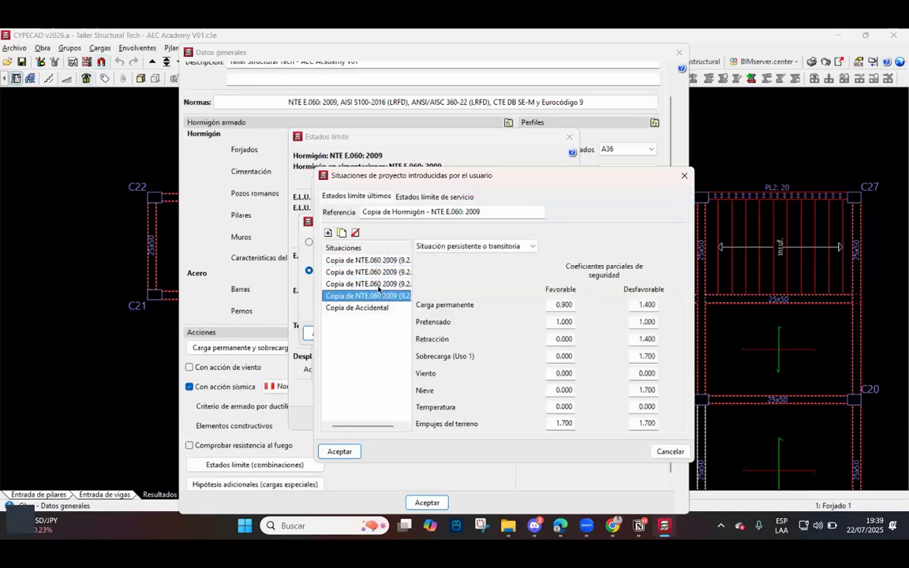
left_click(382, 282)
left_click(385, 271)
left_click(385, 261)
left_click(381, 307)
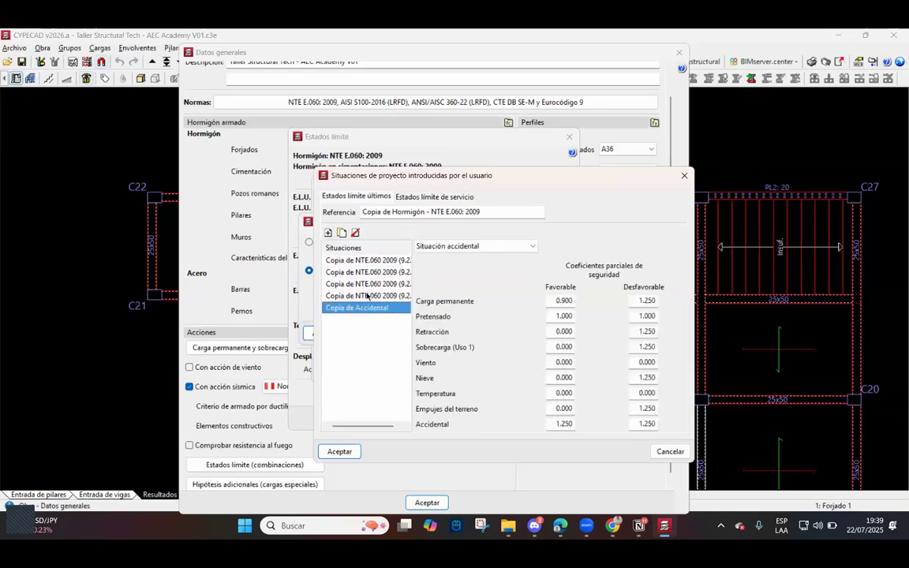
left_click(384, 295)
left_click(385, 282)
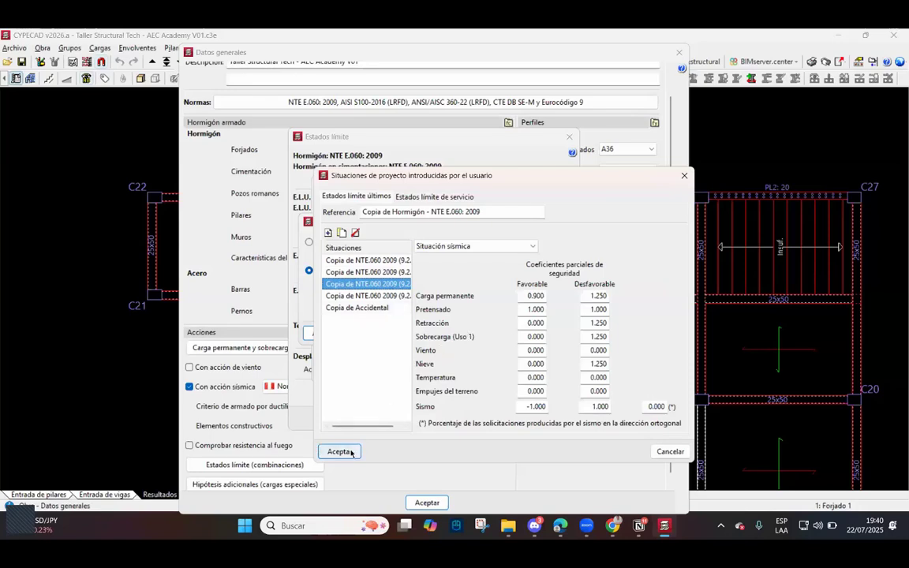
left_click(684, 176)
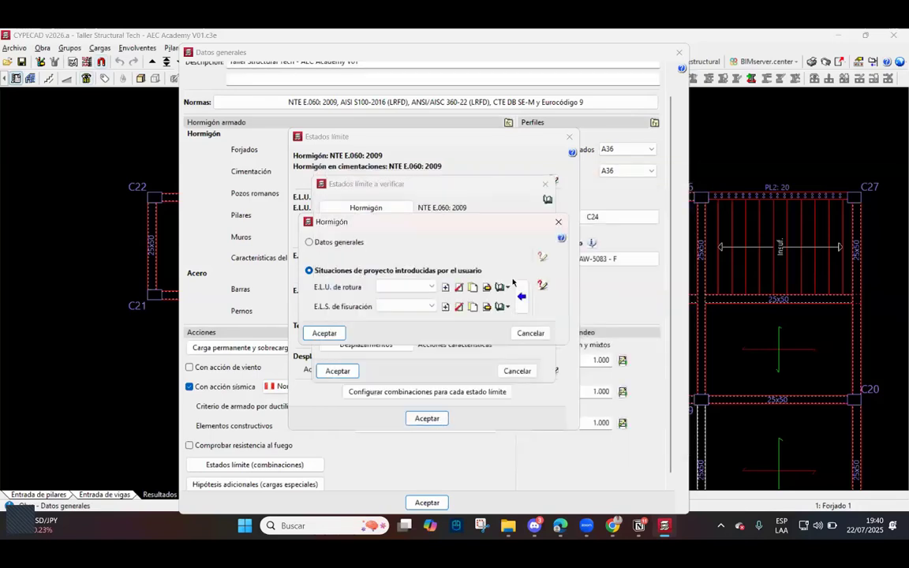
left_click(530, 332)
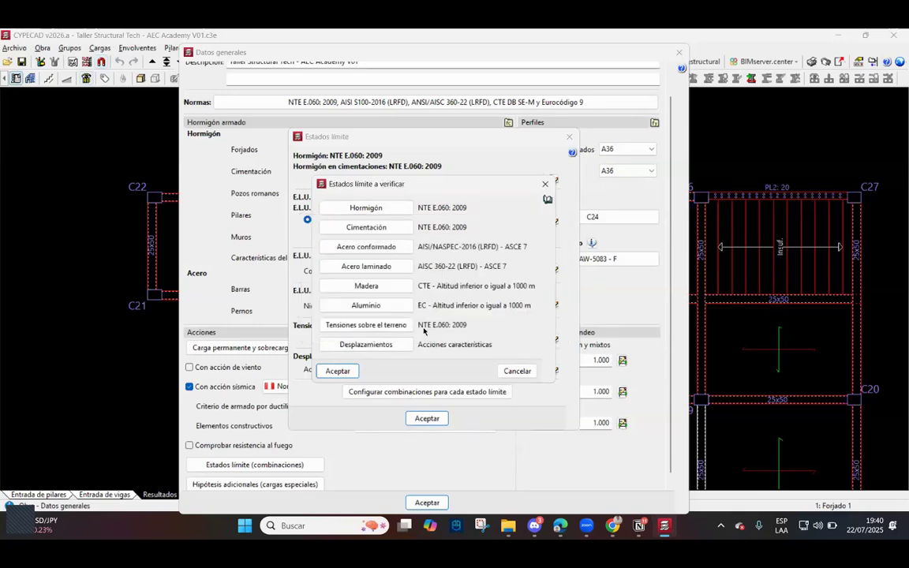
left_click(517, 371)
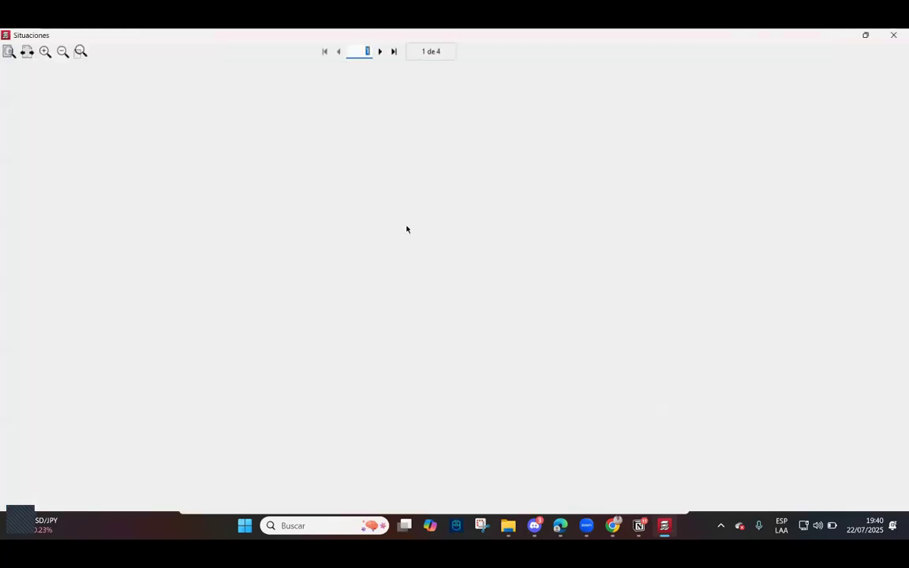
Review the situations report's combination formulas and partial safety coefficients for NTE.060 2009 cases 9.2.1, 9.2.2, 9.2.3 and 9.2.5.
scroll(361, 255, "down", 6)
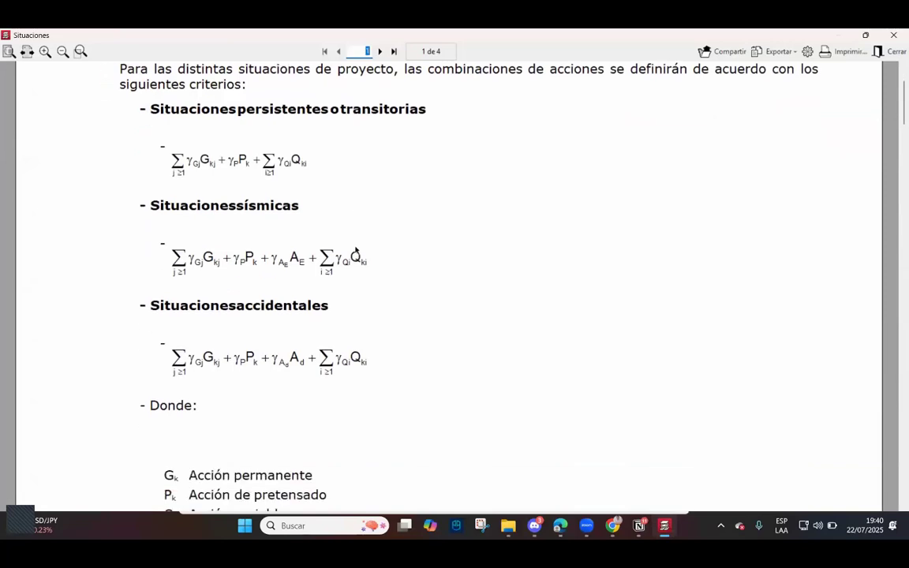
scroll(355, 250, "down", 10)
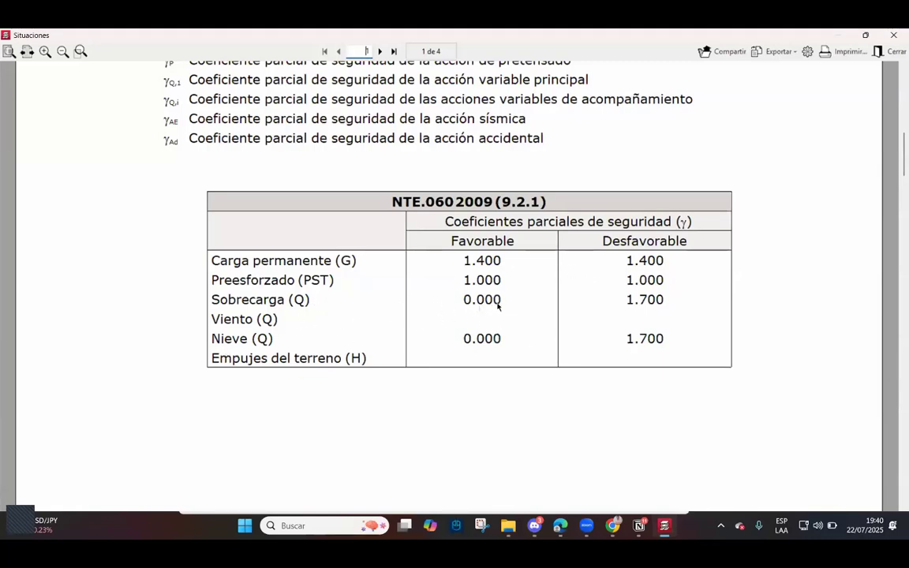
scroll(475, 300, "down", 6)
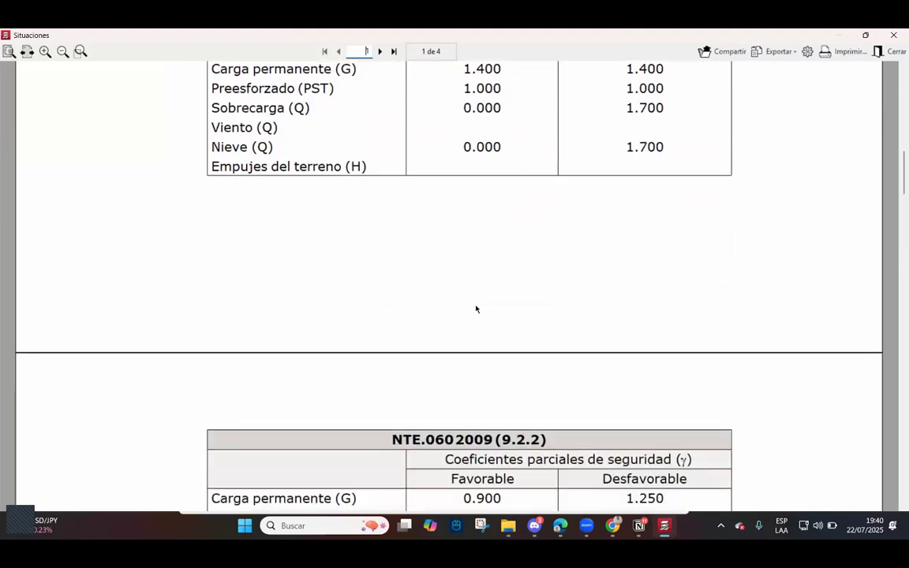
scroll(471, 306, "down", 2)
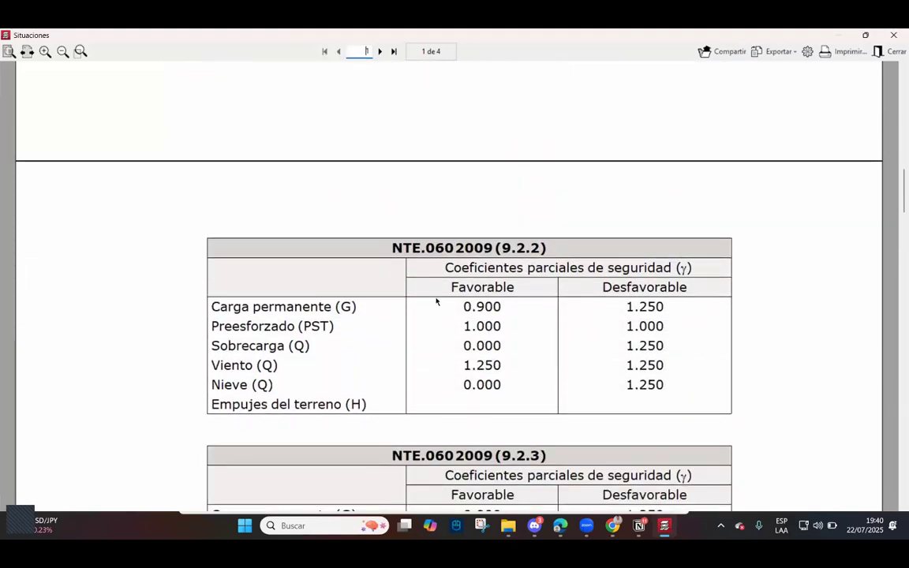
scroll(467, 300, "up", 6)
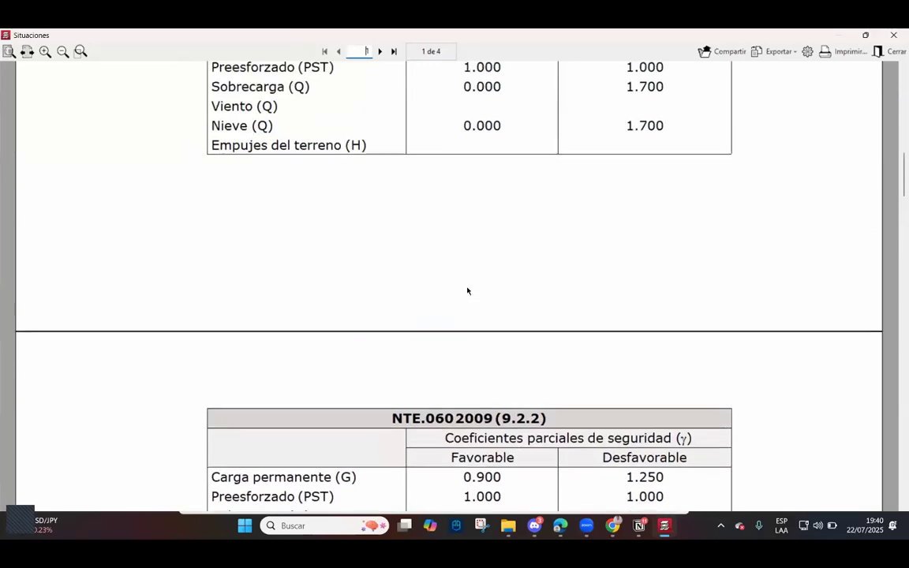
scroll(491, 274, "down", 10)
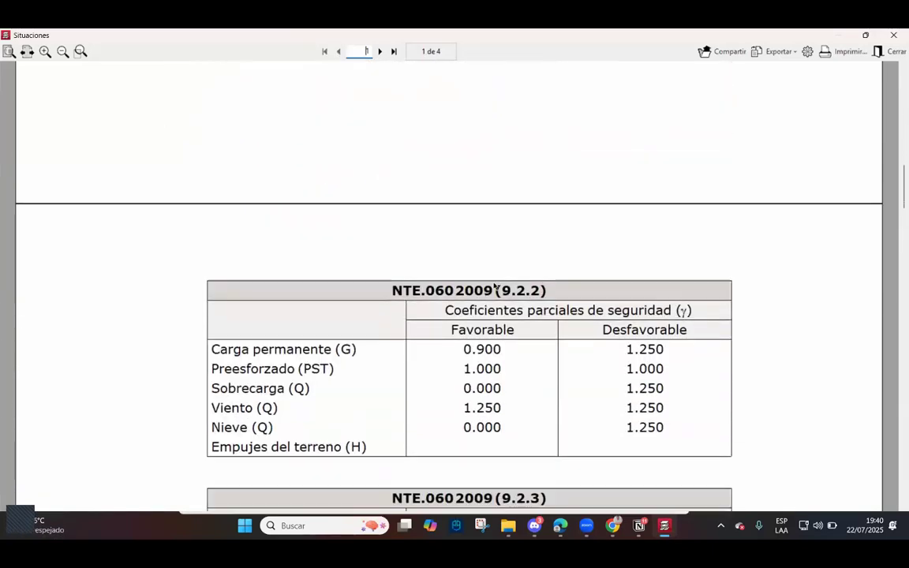
scroll(496, 278, "down", 4)
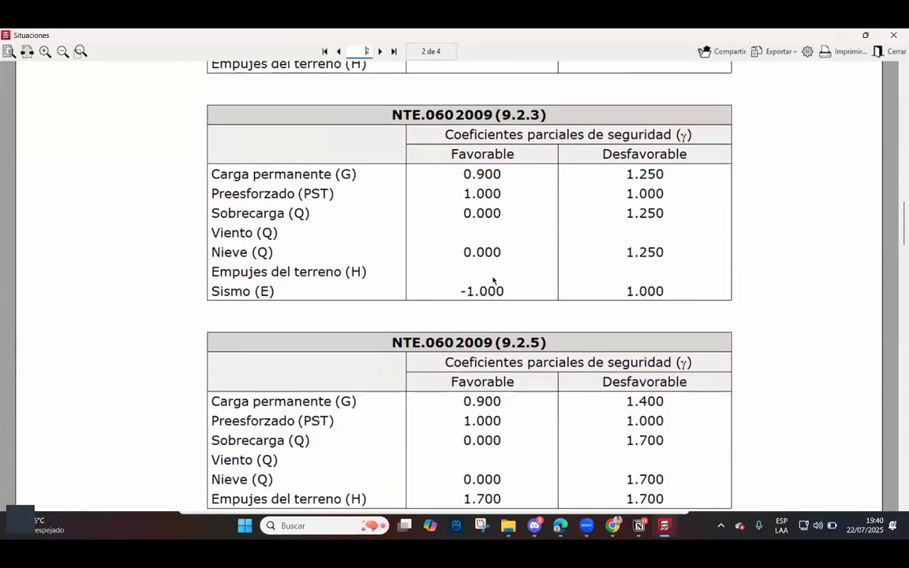
scroll(511, 280, "down", 1)
scroll(513, 279, "down", 6)
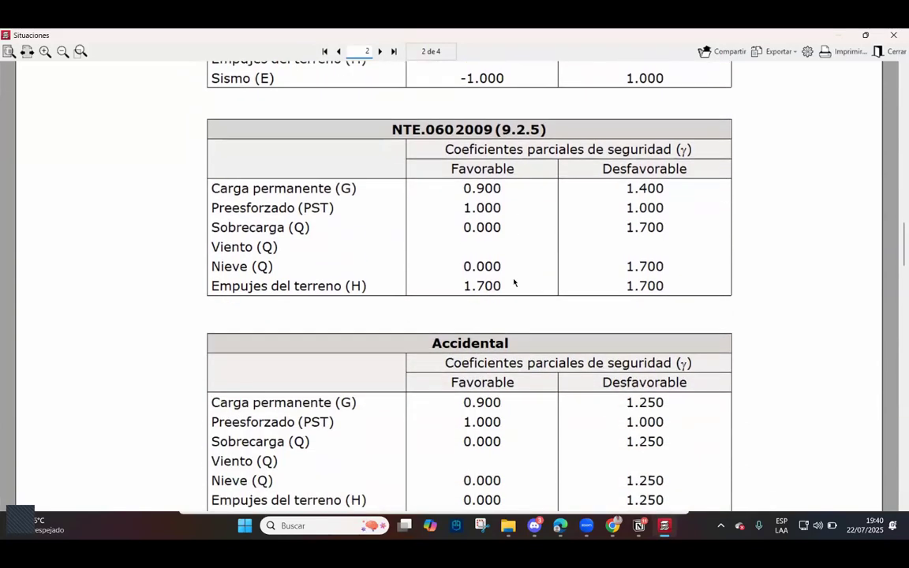
Review the report's accidental, cracking and deflection situations, then close the report and the limit state settings.
scroll(514, 281, "down", 7)
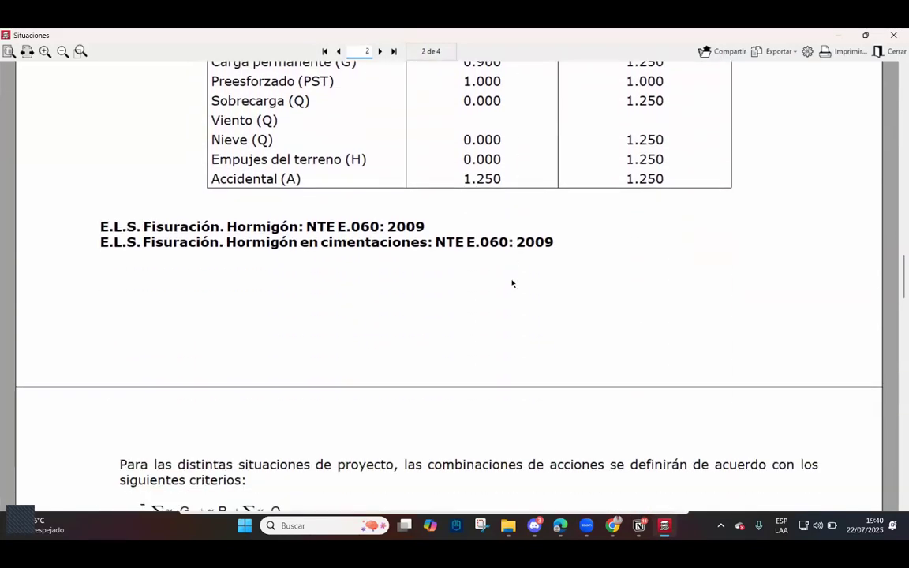
scroll(511, 281, "down", 8)
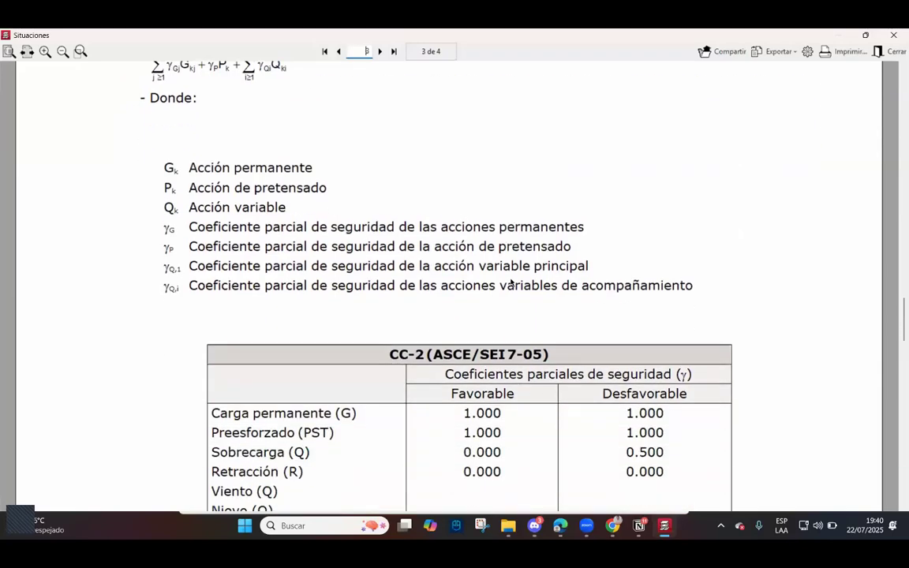
scroll(511, 283, "down", 6)
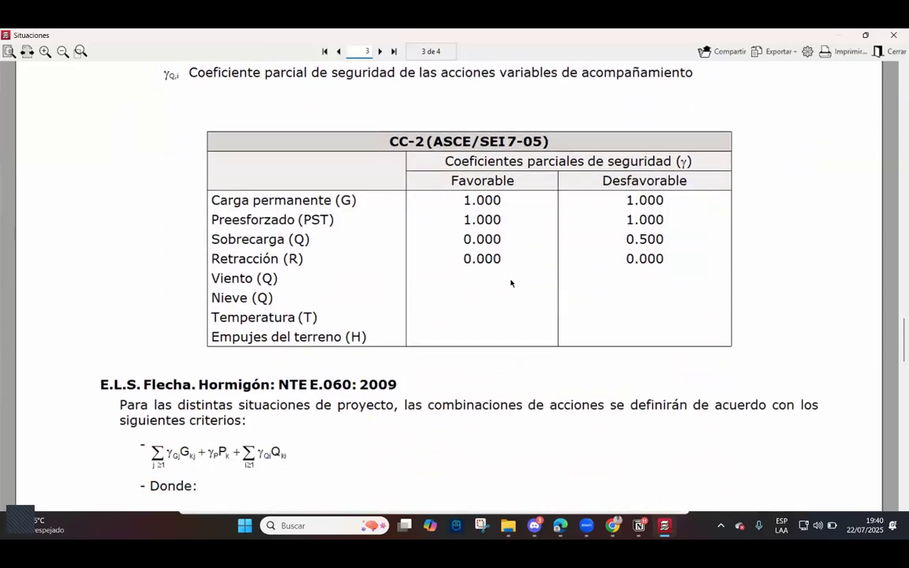
scroll(510, 286, "up", 12)
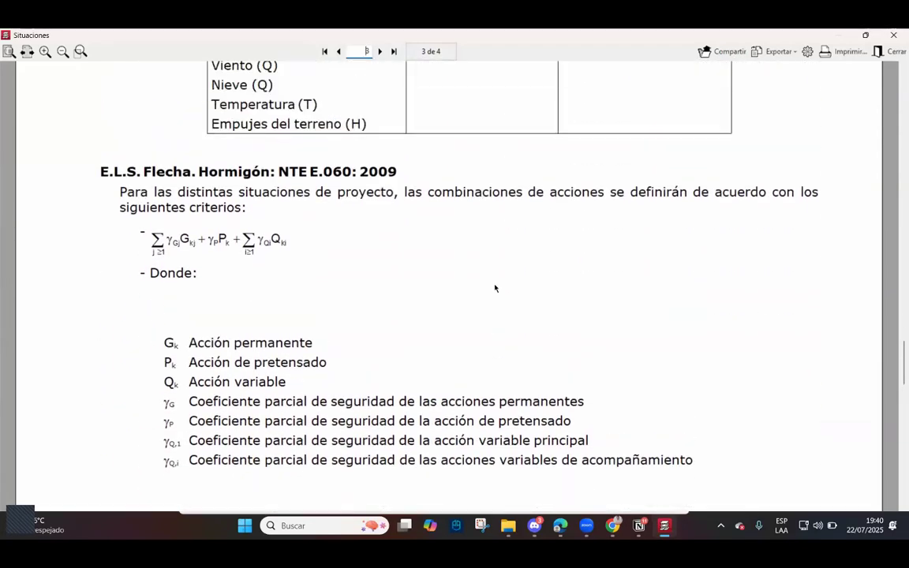
scroll(510, 406, "up", 10)
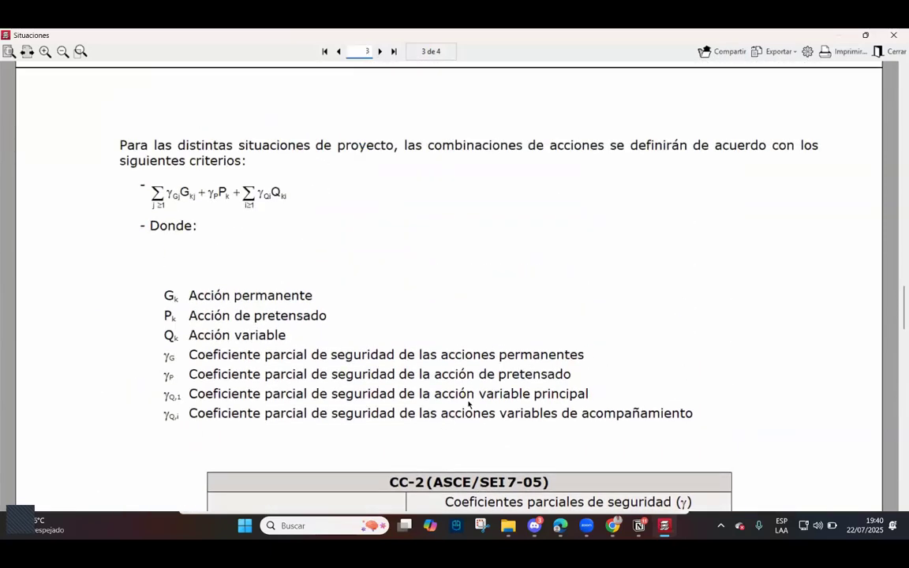
scroll(395, 290, "up", 11)
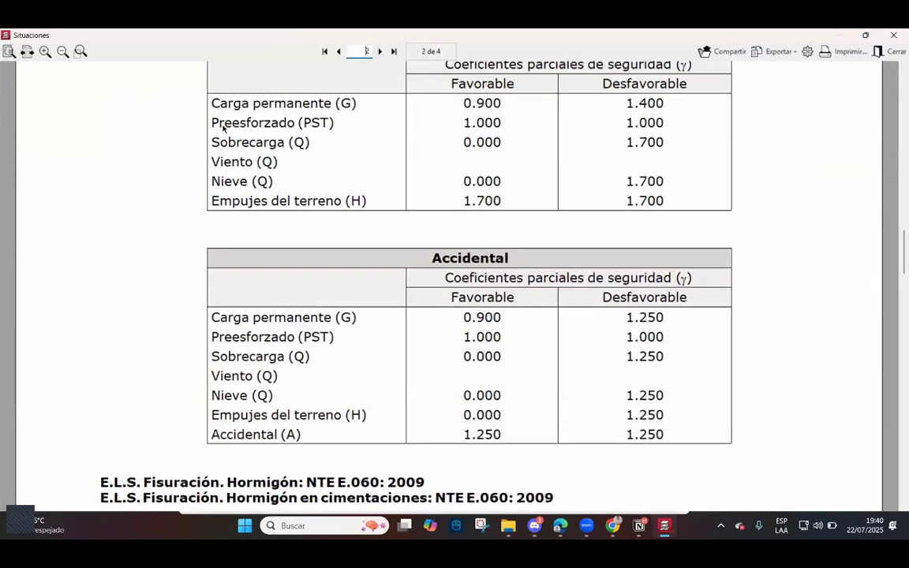
scroll(392, 288, "up", 5)
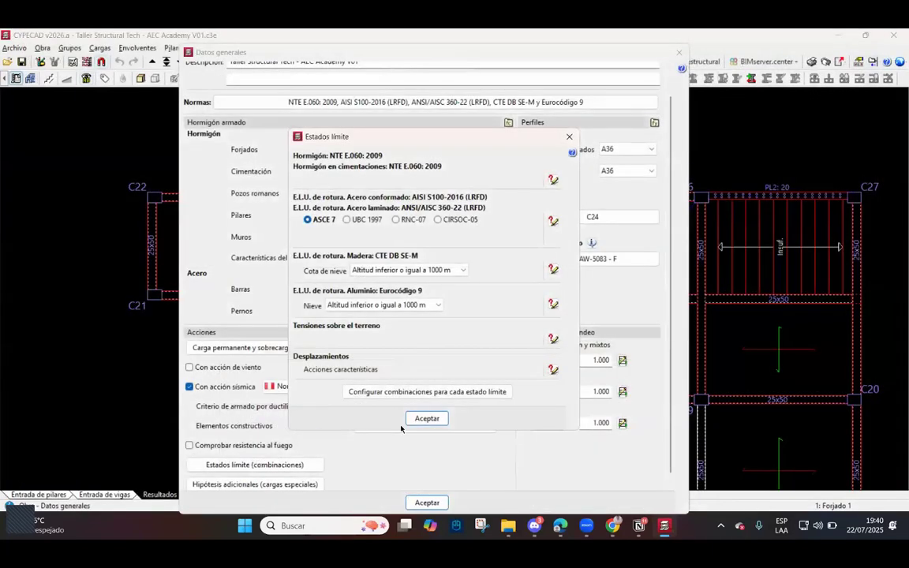
left_click(570, 136)
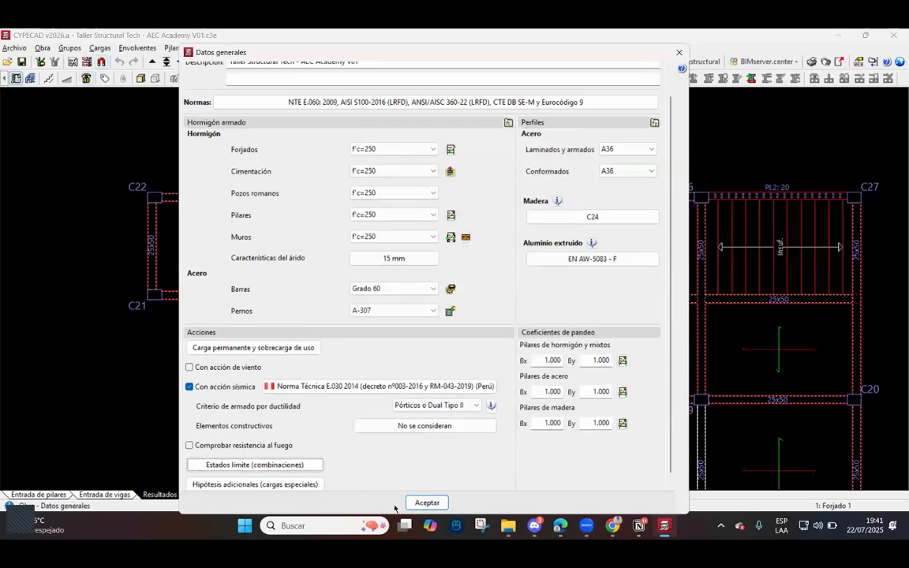
Add an additional earth pressure load hypothesis with the reference Empuje sótano and accept the general data.
left_click(245, 487)
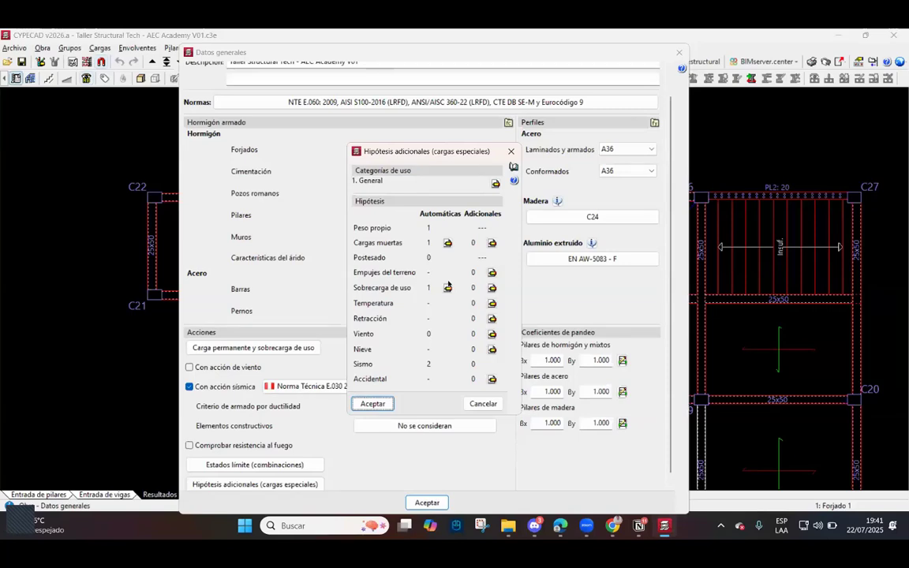
left_click(491, 273)
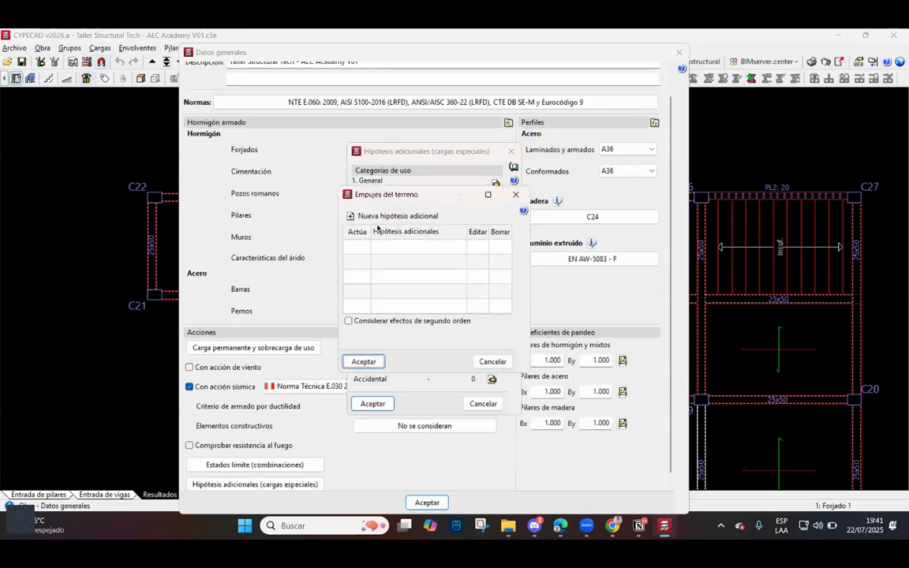
left_click(350, 218)
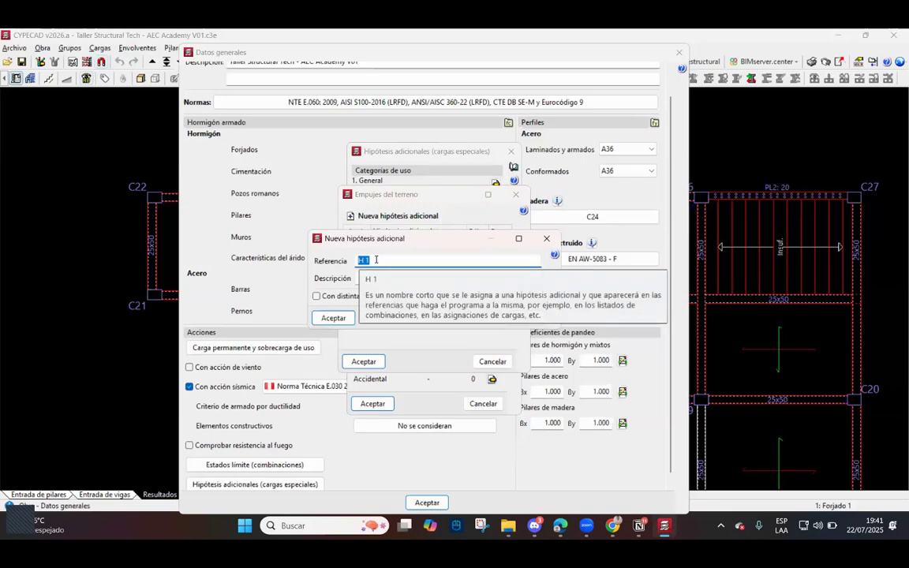
type("Empuje sótano")
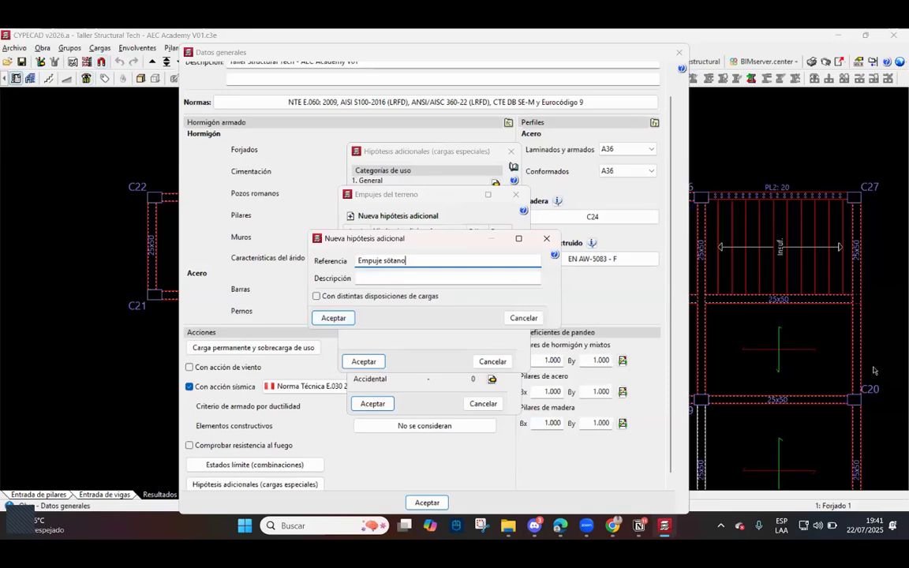
left_click(336, 318)
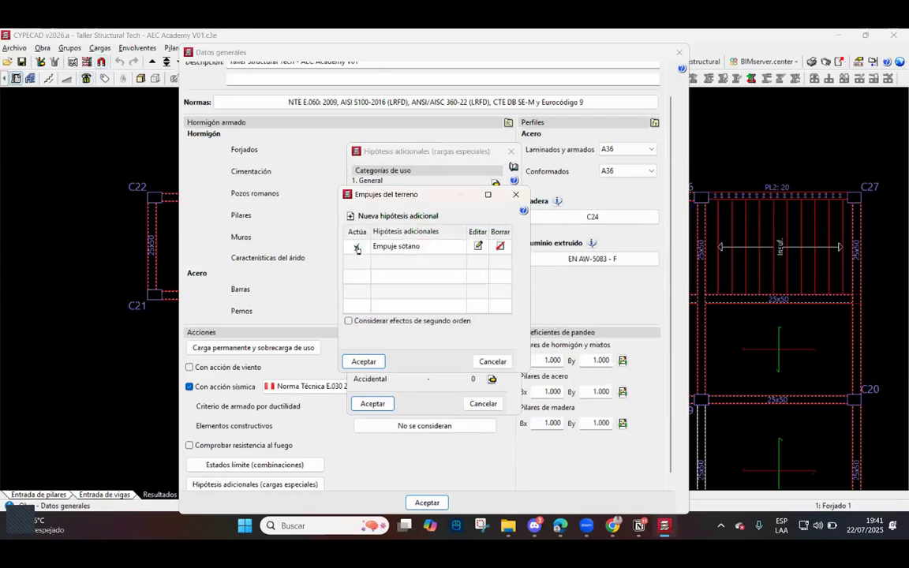
left_click(374, 403)
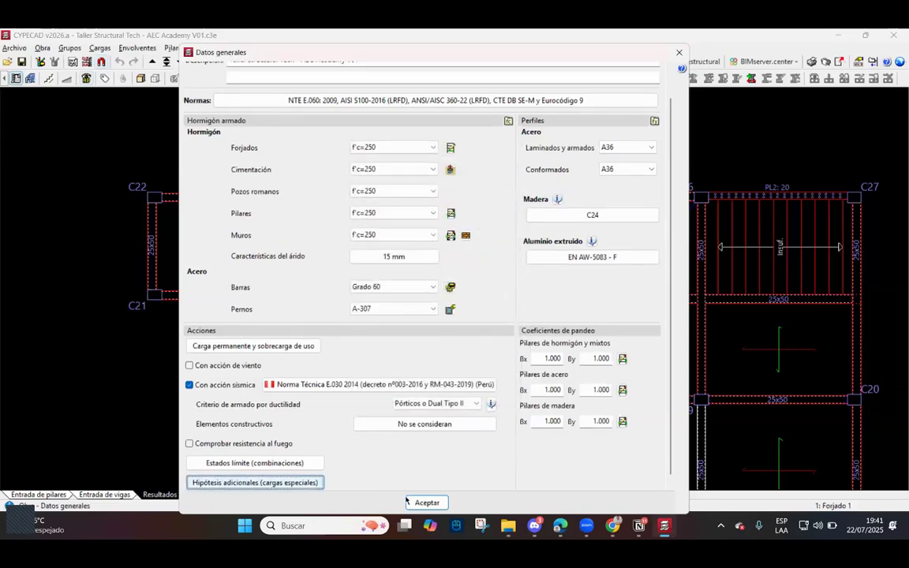
left_click(426, 502)
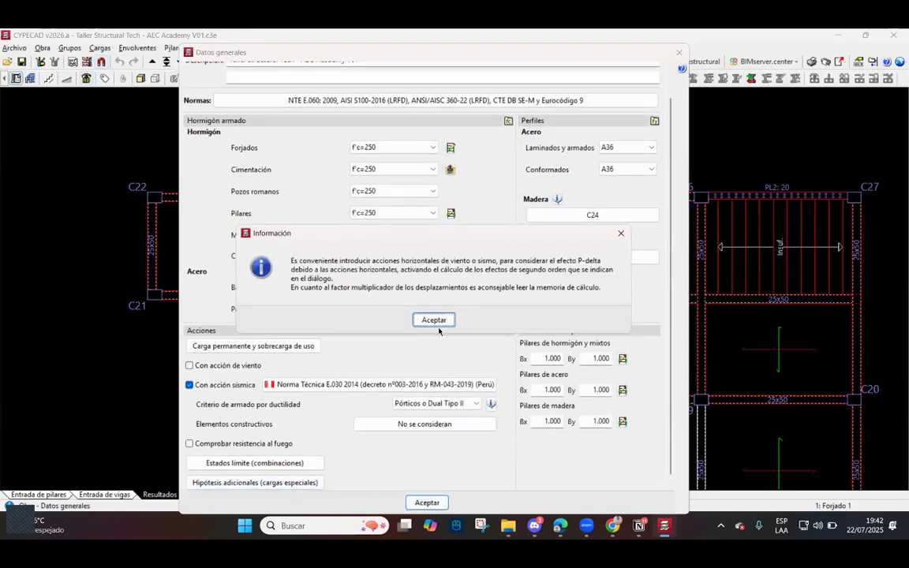
left_click(433, 321)
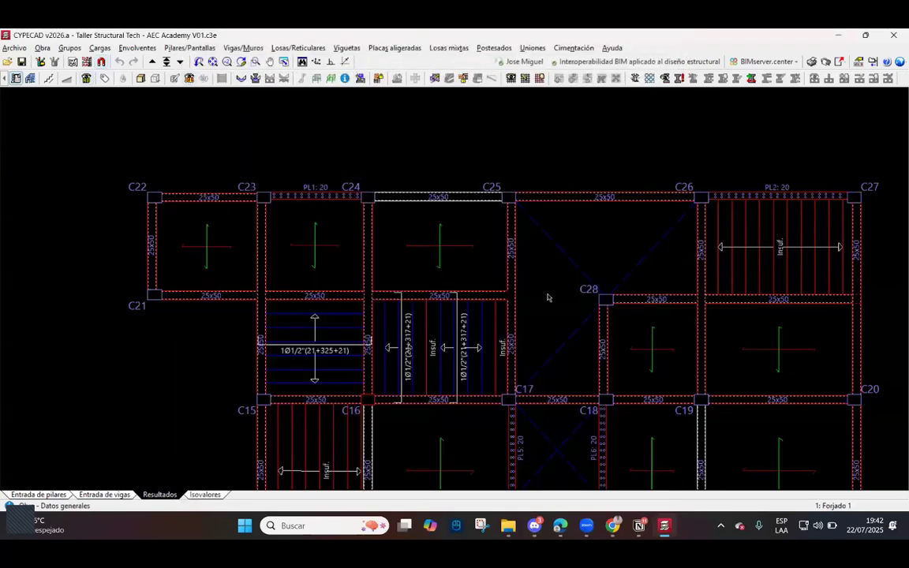
Switch to the Norma E.030 PDF in the browser, look over its vertical and plan irregularity tables, and return to CYPECAD.
mouse_move(560, 526)
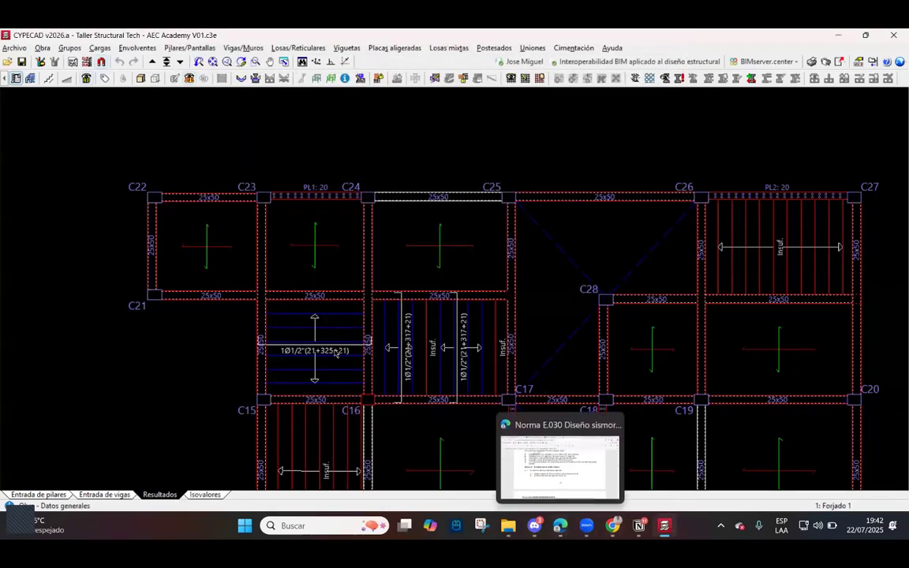
left_click(560, 527)
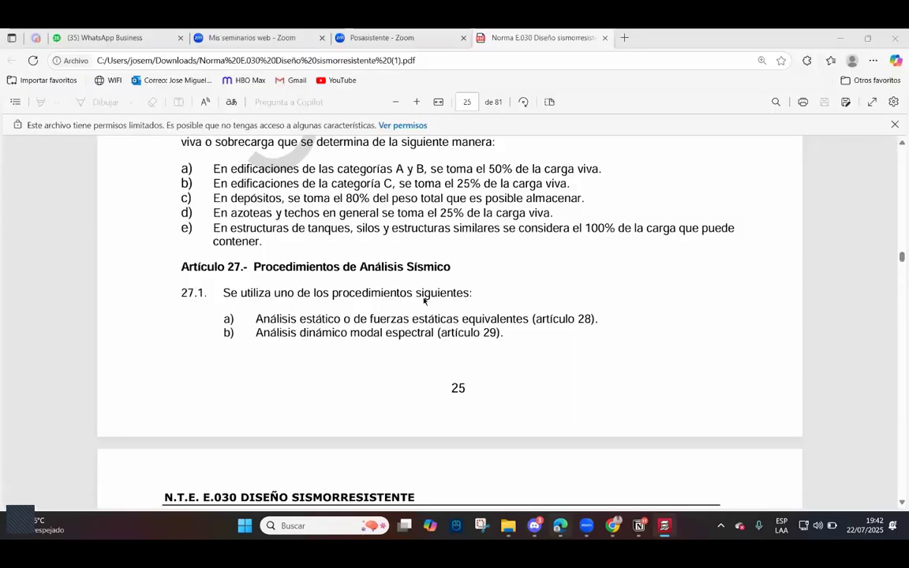
scroll(392, 292, "up", 15)
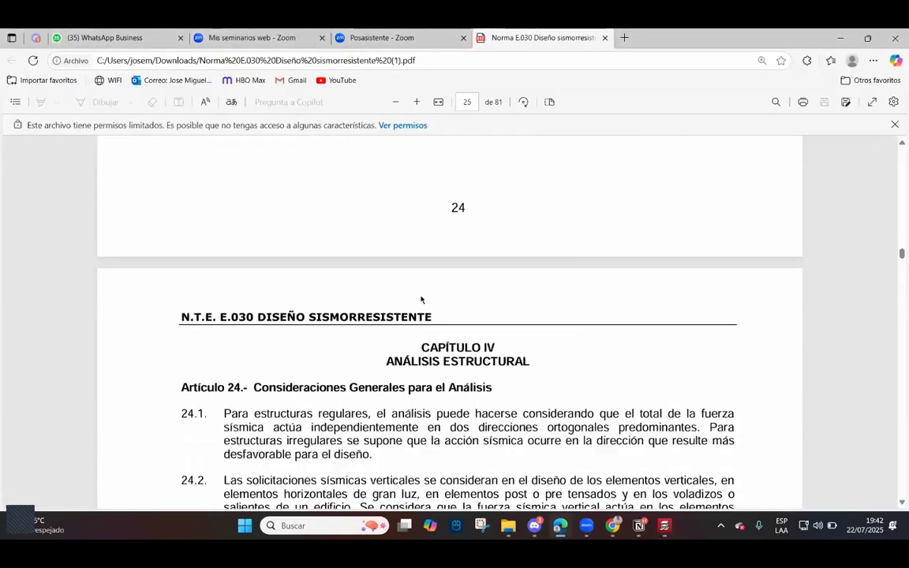
scroll(426, 297, "up", 15)
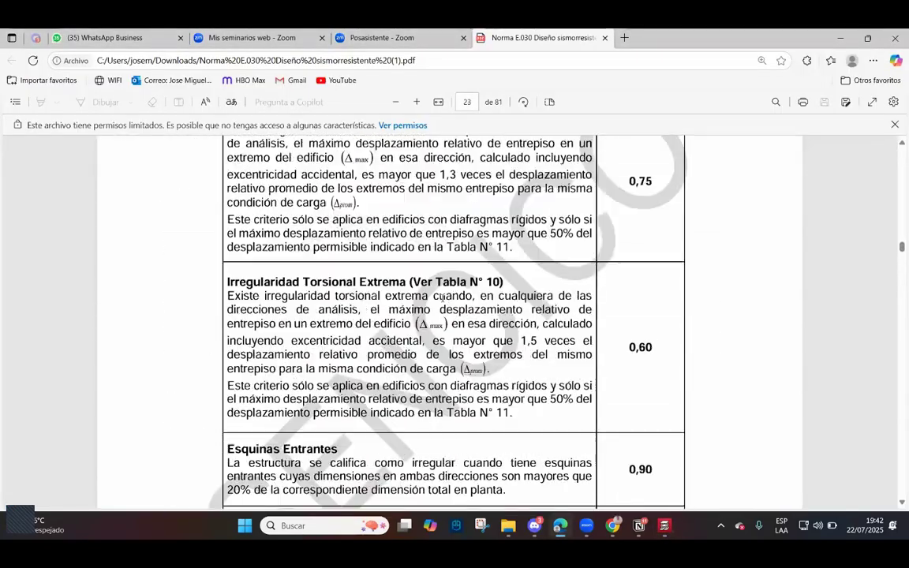
scroll(448, 303, "up", 10)
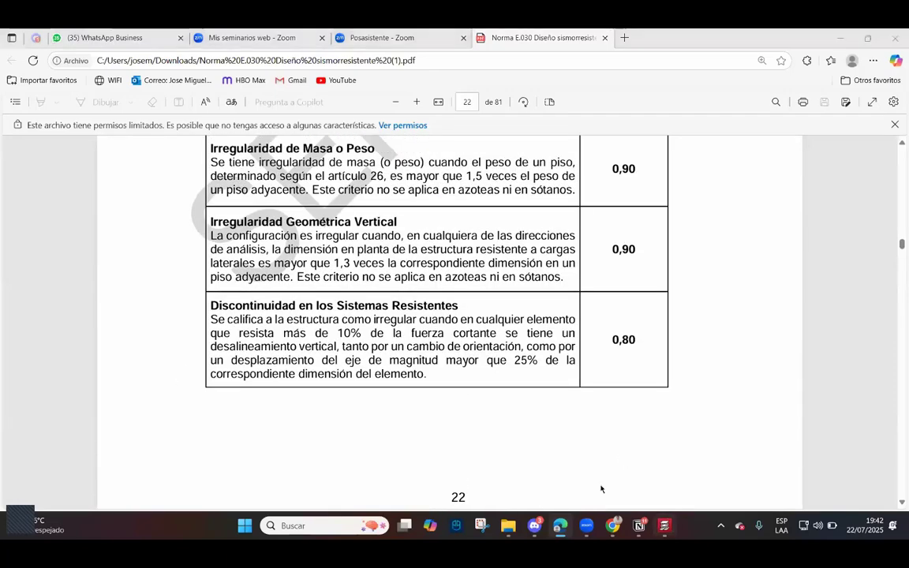
key("alt+Tab")
Try to calculate the structure without obtaining reinforcement, continuing without the isolated analysis of Estructura 1, and close the incident report.
scroll(433, 252, "down", 5)
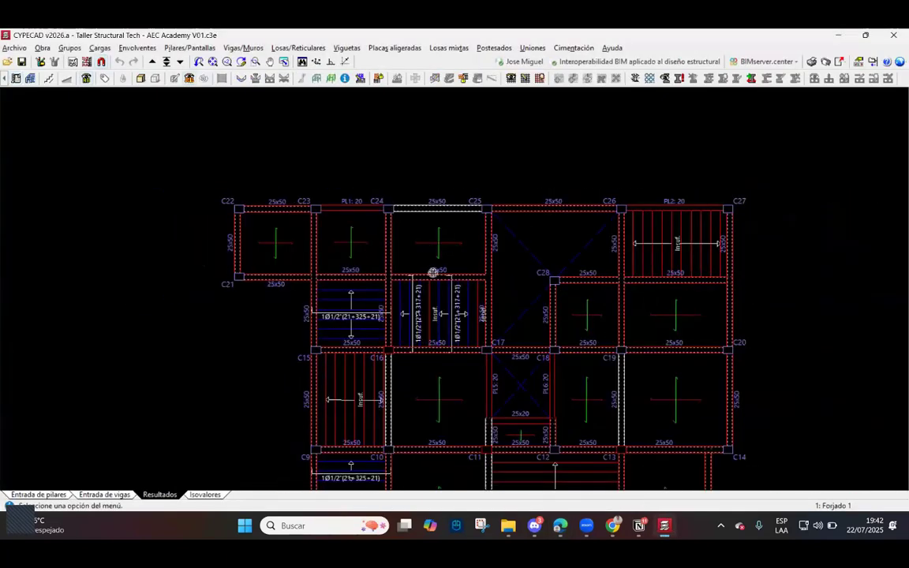
scroll(470, 276, "up", 1)
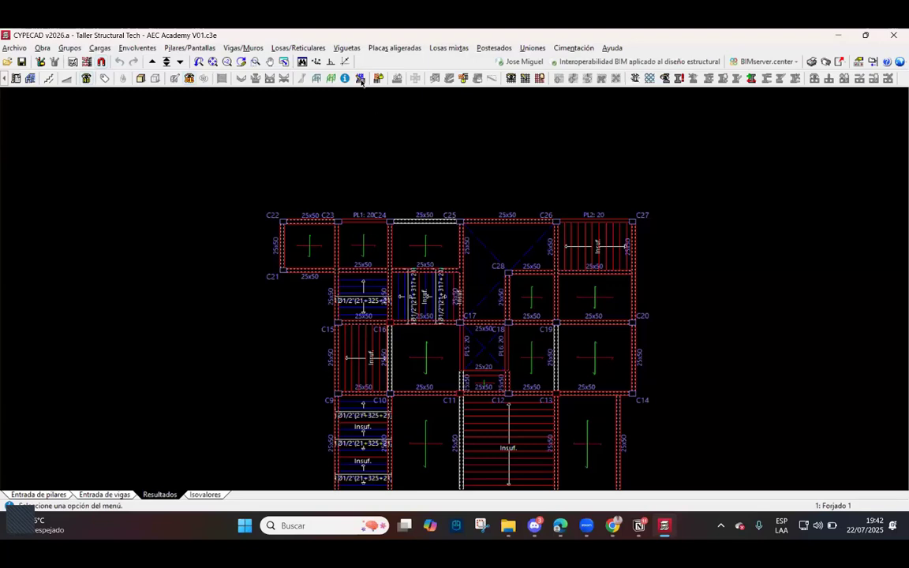
left_click(118, 494)
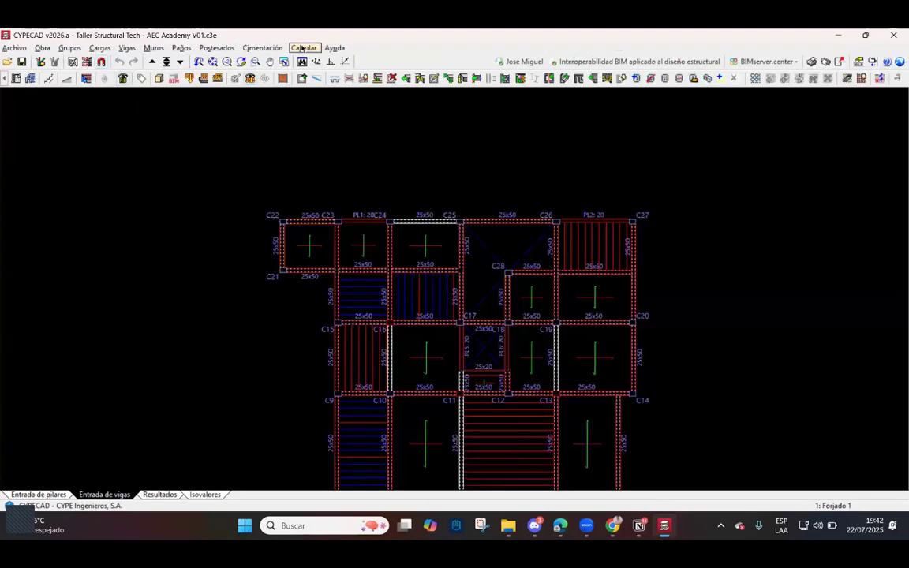
left_click(304, 48)
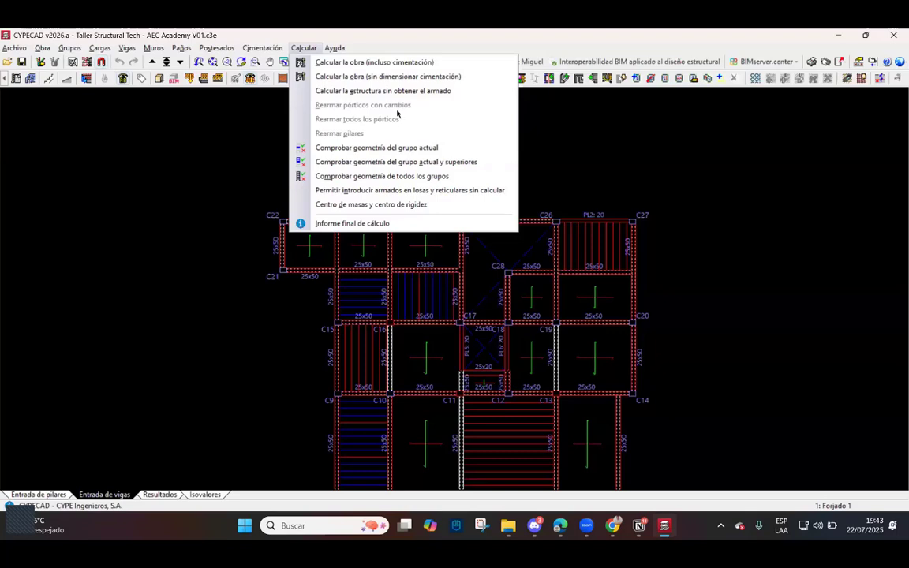
left_click(357, 91)
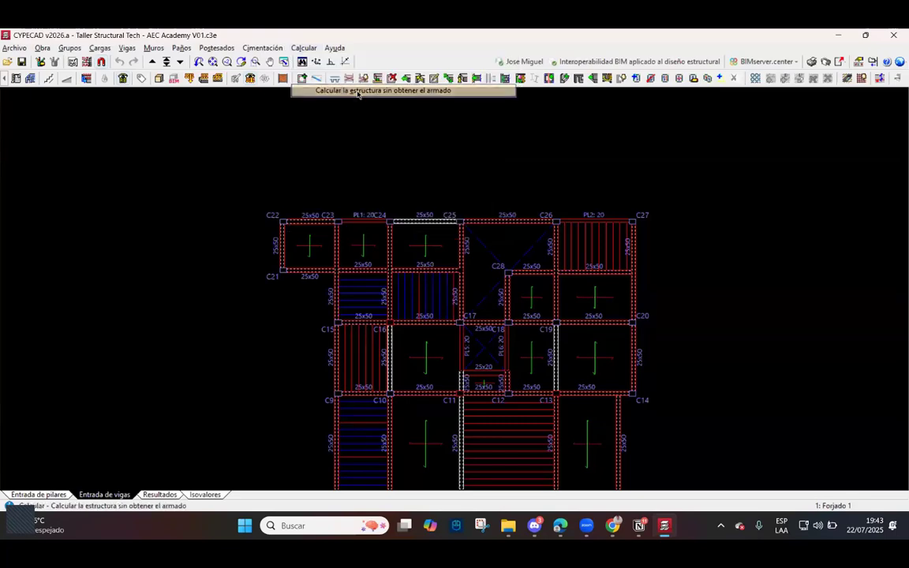
left_click(290, 303)
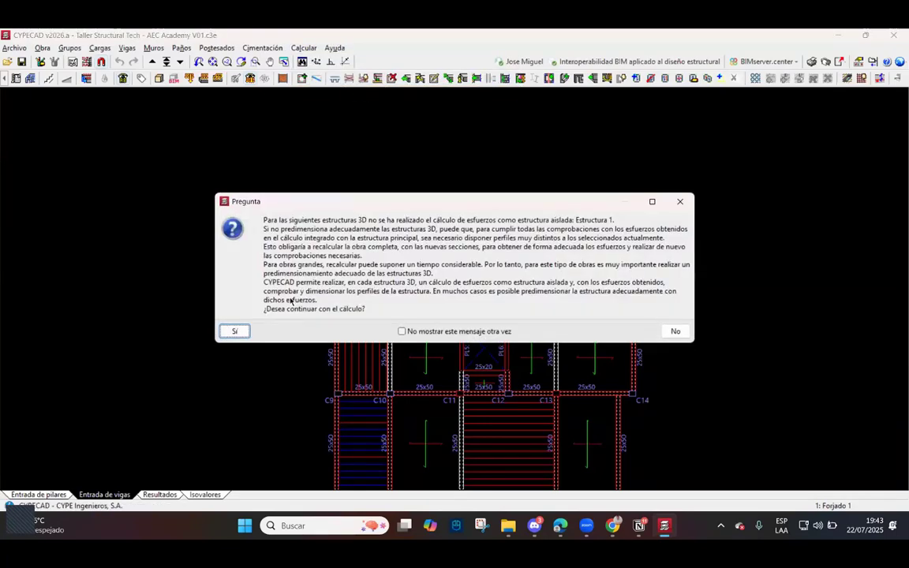
left_click(234, 330)
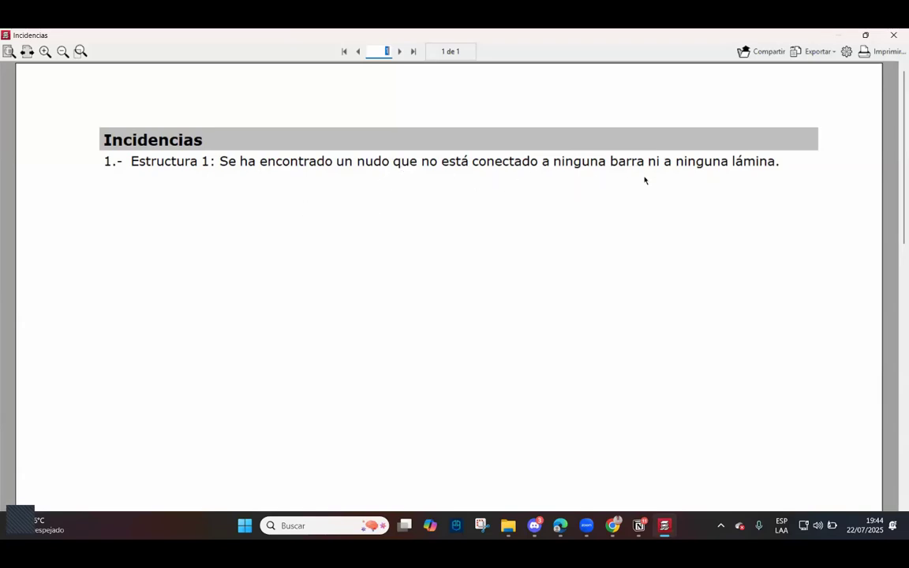
left_click(893, 36)
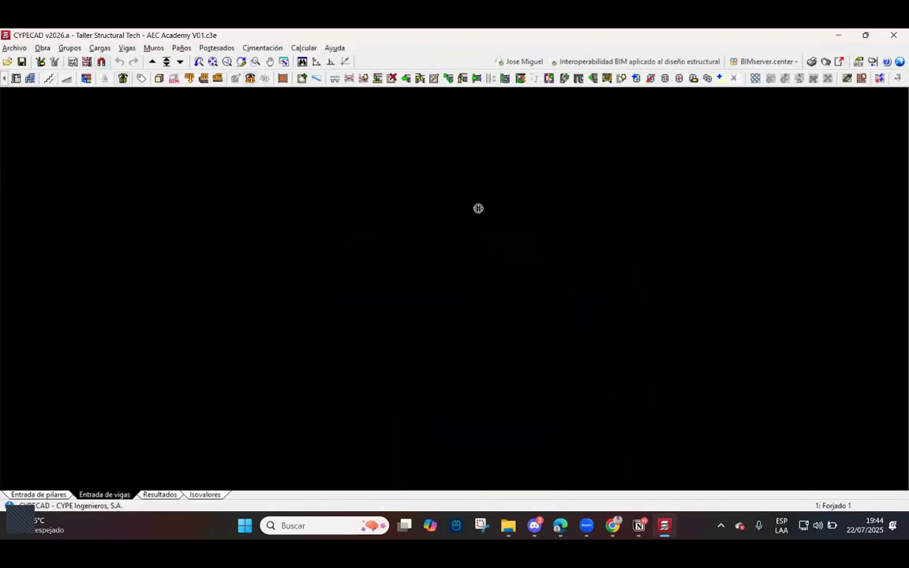
Go down to the Cimentación group, check the current group's geometry, and close the incident report.
scroll(472, 218, "down", 6)
scroll(480, 305, "up", 5)
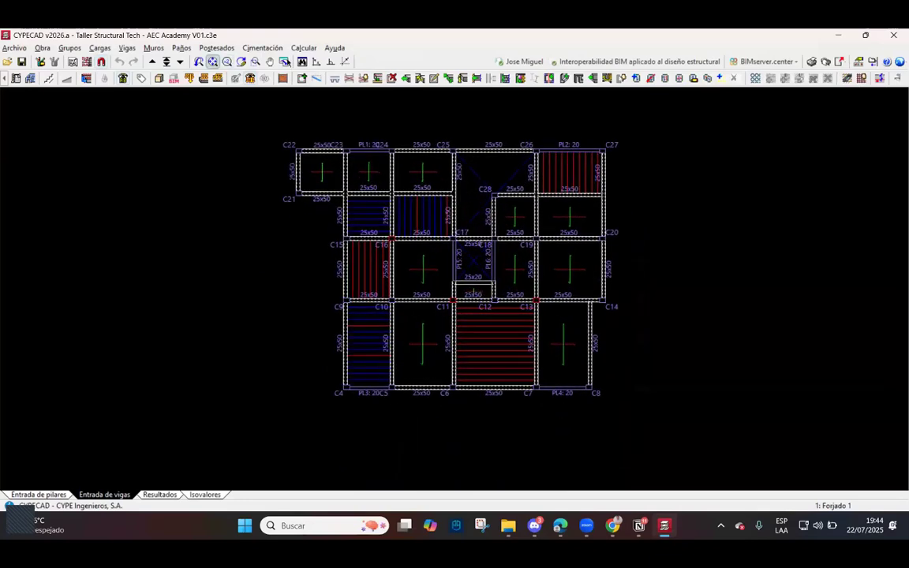
left_click(166, 62)
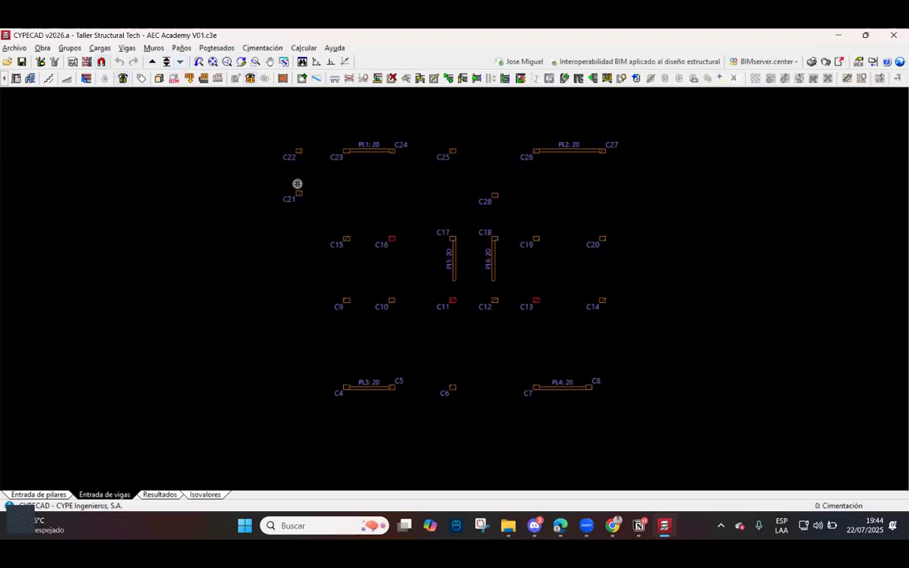
scroll(417, 233, "up", 2)
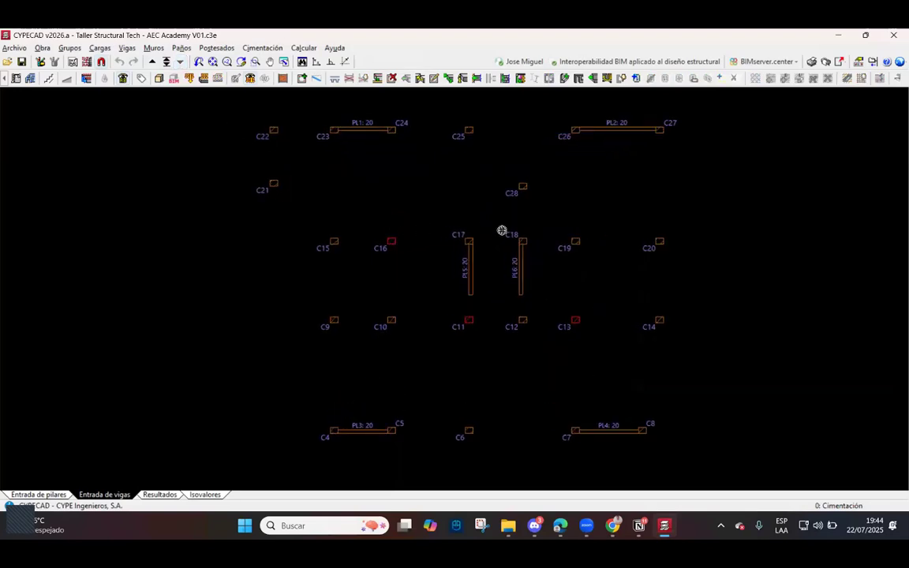
scroll(466, 215, "down", 3)
scroll(467, 221, "up", 1)
scroll(496, 234, "up", 1)
scroll(512, 236, "up", 1)
scroll(502, 230, "down", 3)
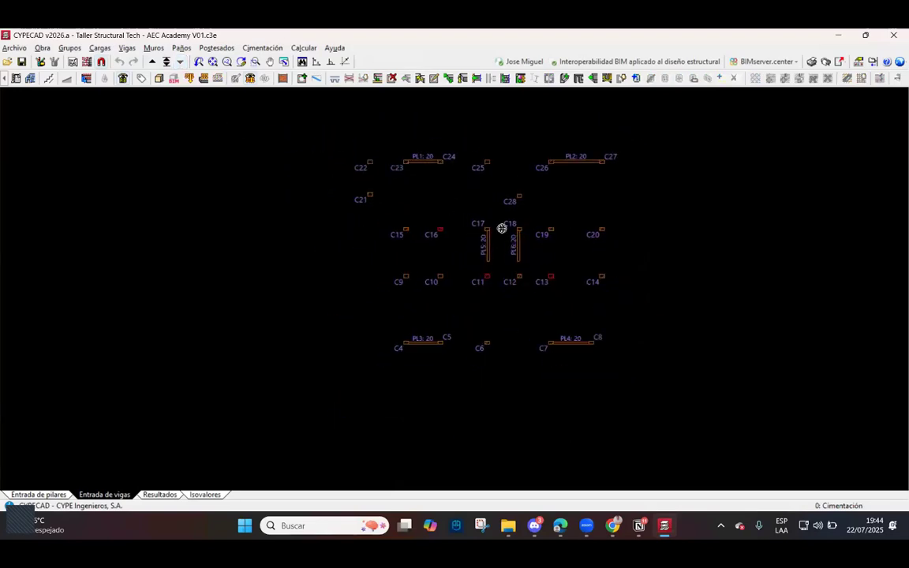
scroll(462, 215, "up", 1)
left_click(304, 48)
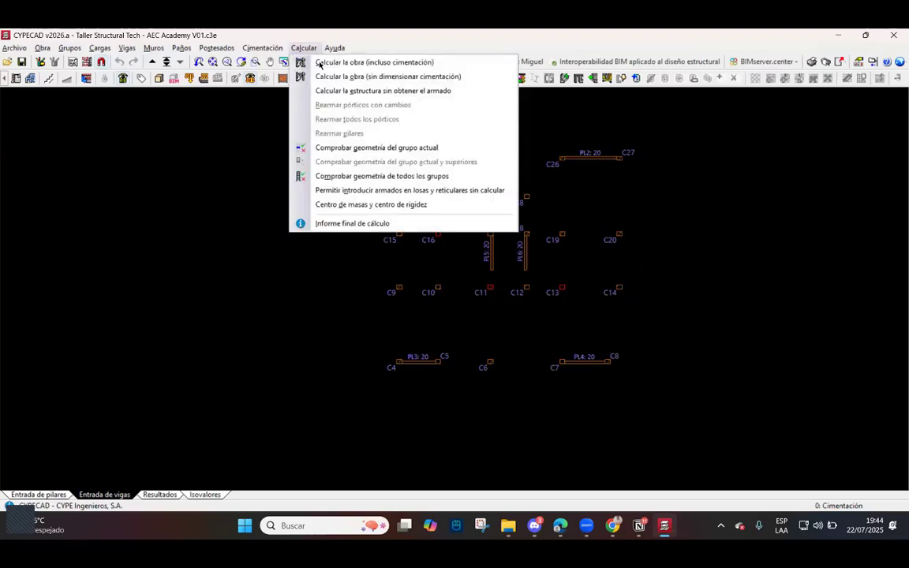
left_click(352, 148)
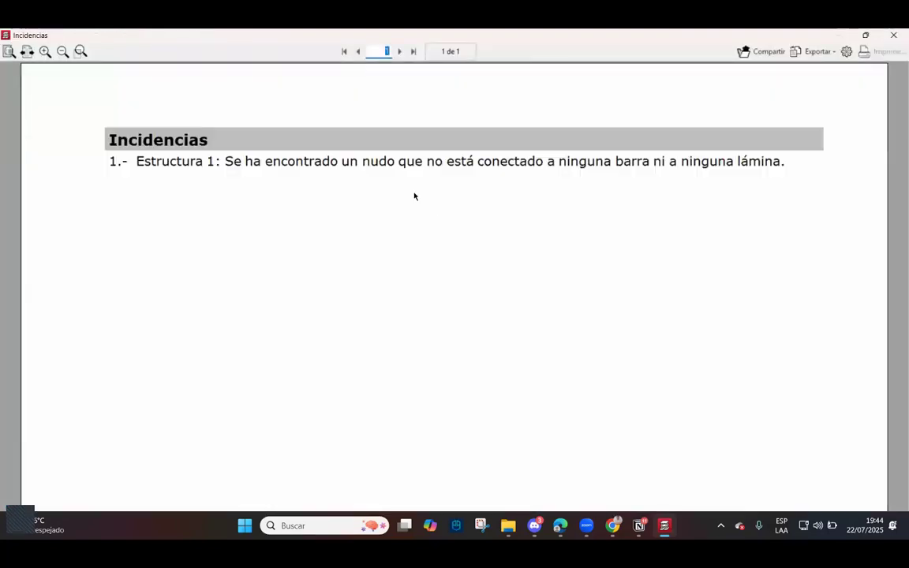
left_click(894, 34)
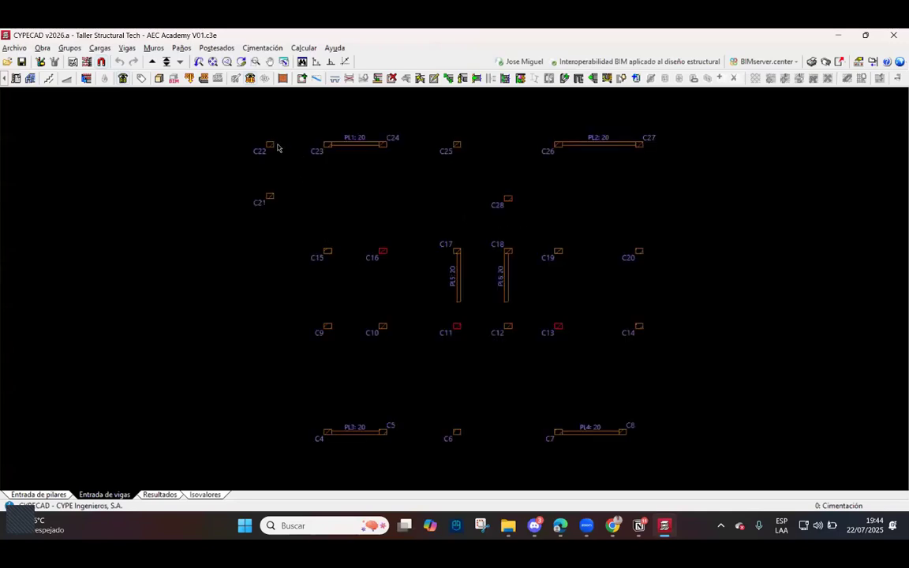
Inspect the foundation columns and walls, return to Forjado 1, check that group's geometry, and close the incident report.
scroll(285, 203, "up", 2)
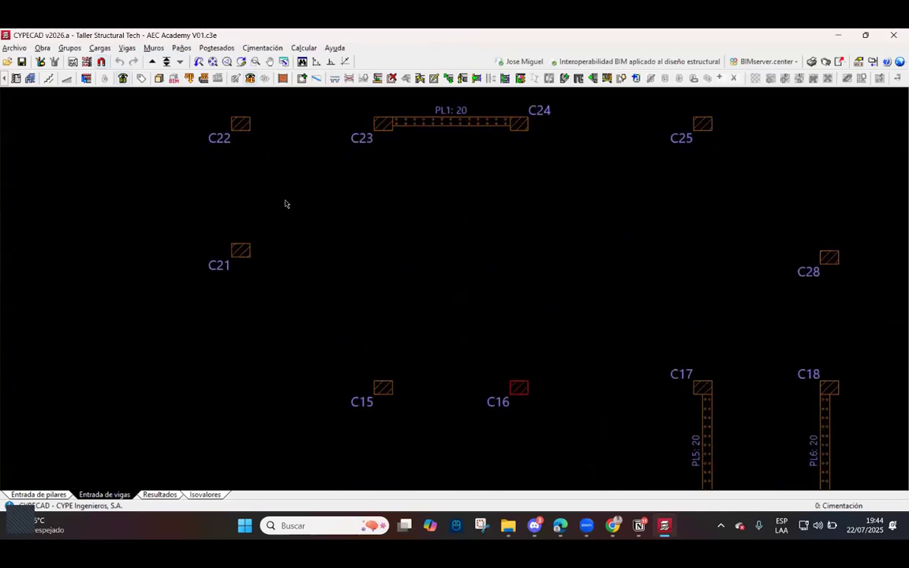
scroll(414, 144, "up", 2)
scroll(420, 154, "down", 1)
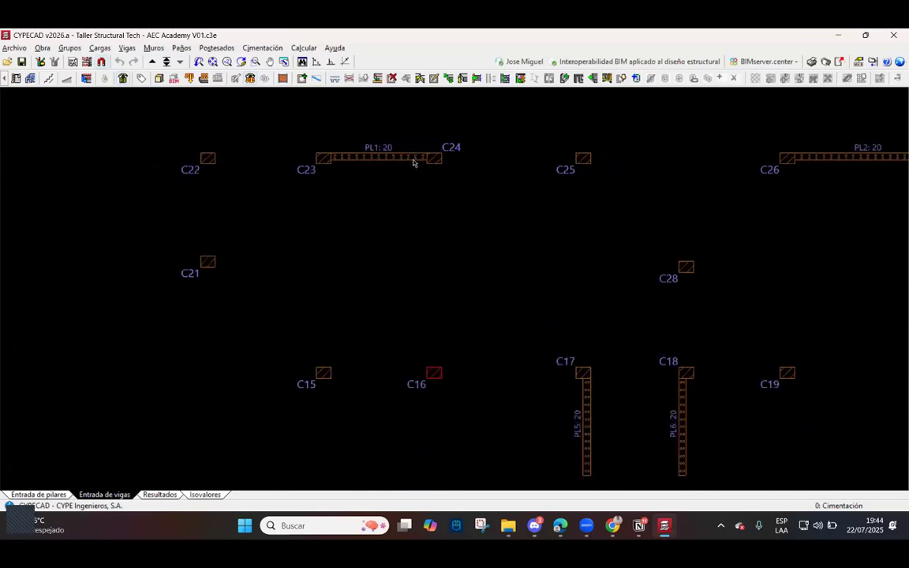
scroll(426, 156, "up", 1)
scroll(439, 165, "up", 1)
scroll(430, 215, "down", 5)
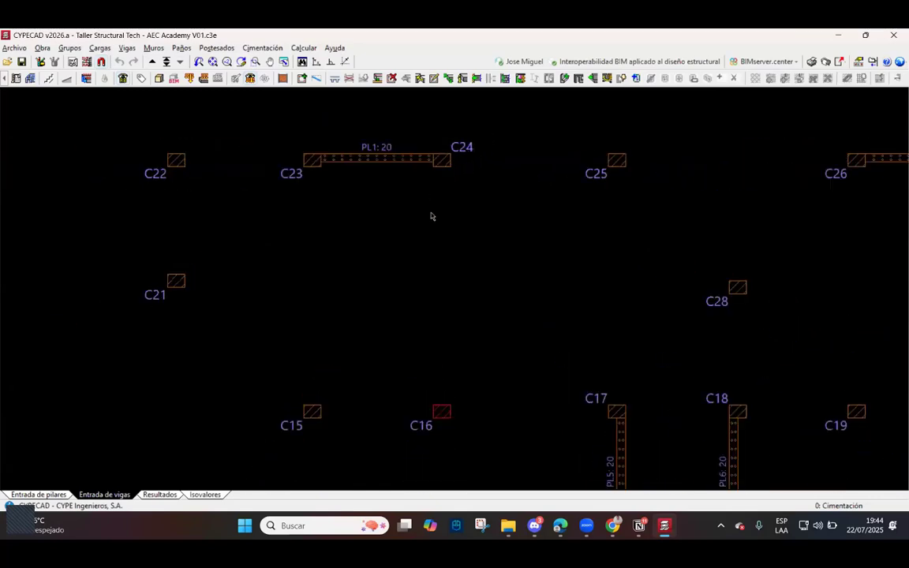
left_click(152, 61)
left_click(304, 47)
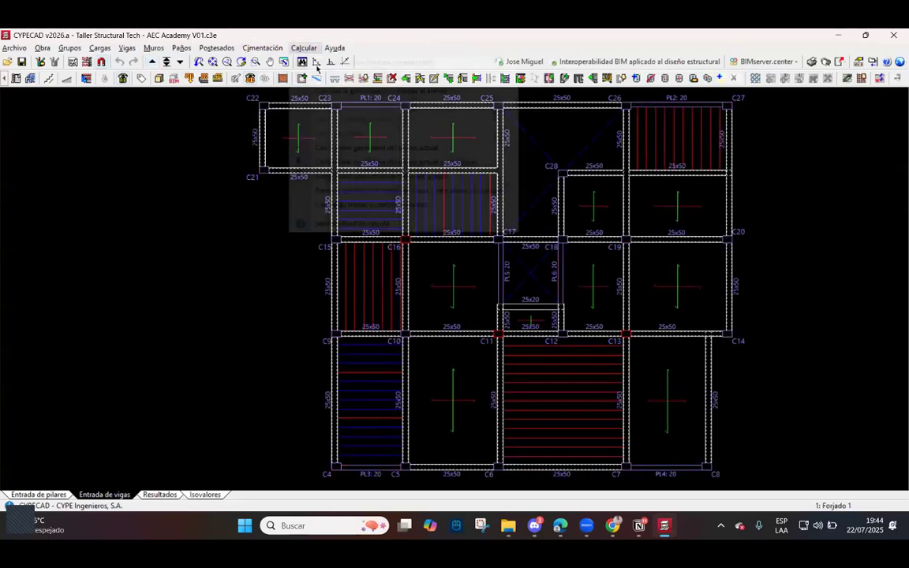
left_click(339, 148)
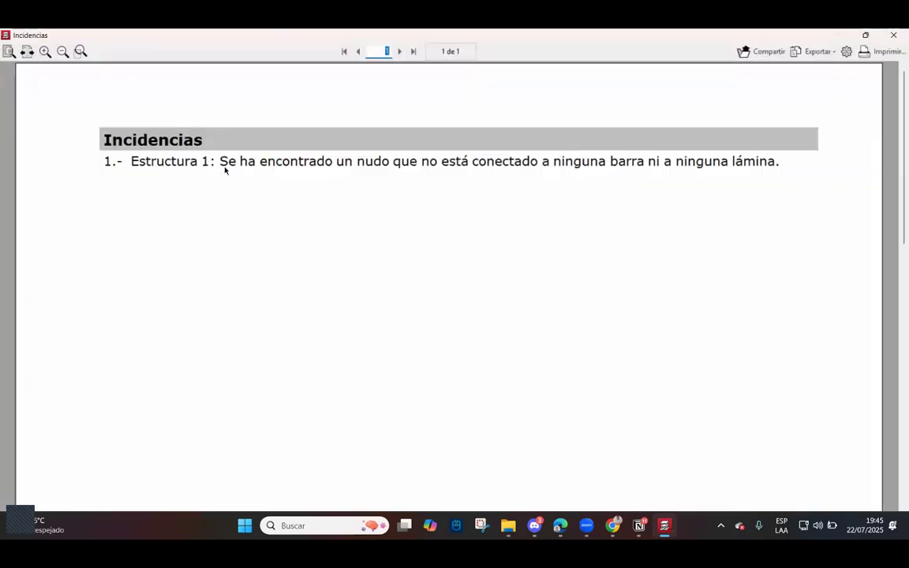
left_click(893, 35)
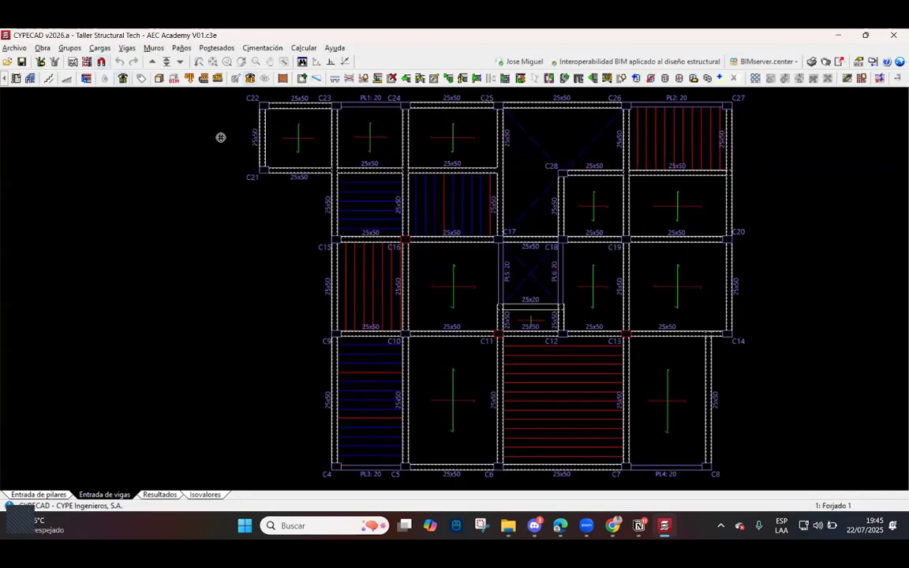
scroll(530, 289, "down", 2)
scroll(530, 289, "up", 4)
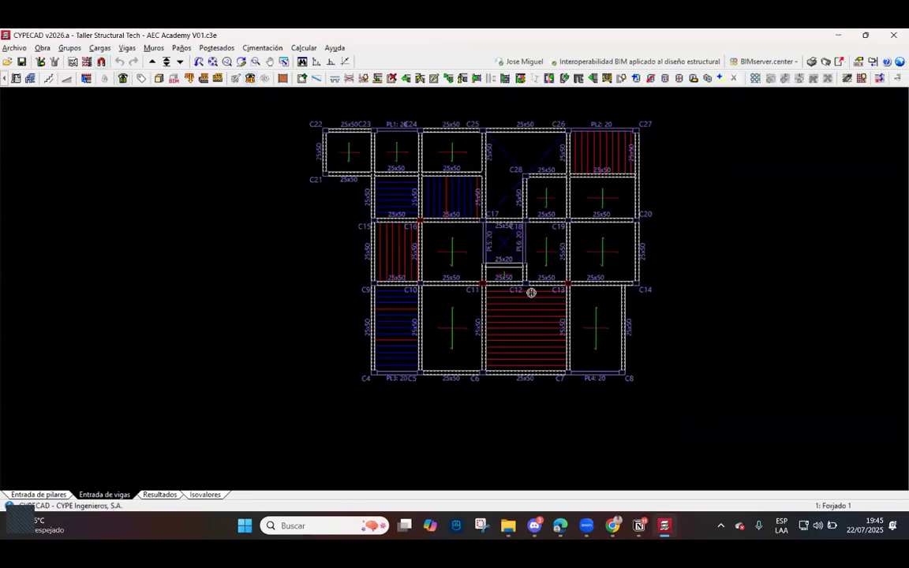
scroll(486, 328, "down", 3)
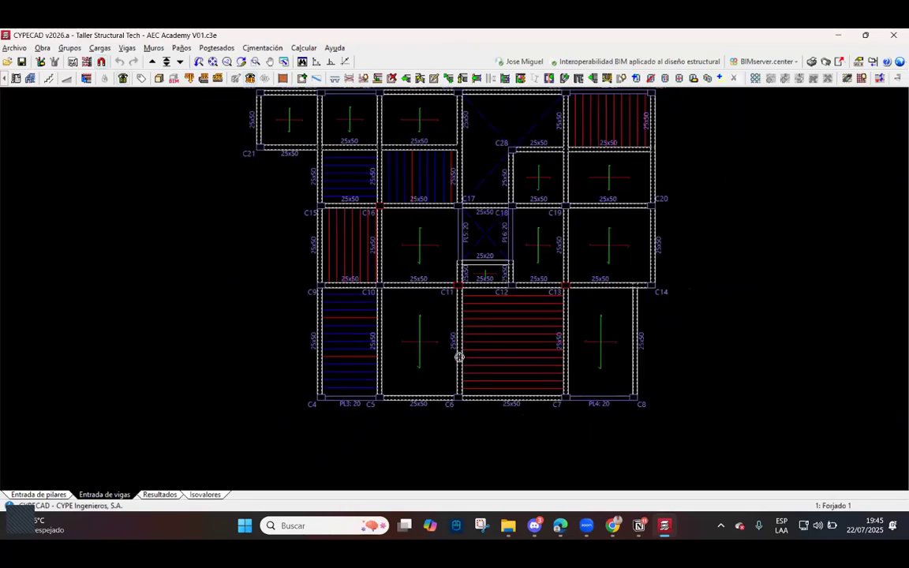
scroll(416, 198, "up", 3)
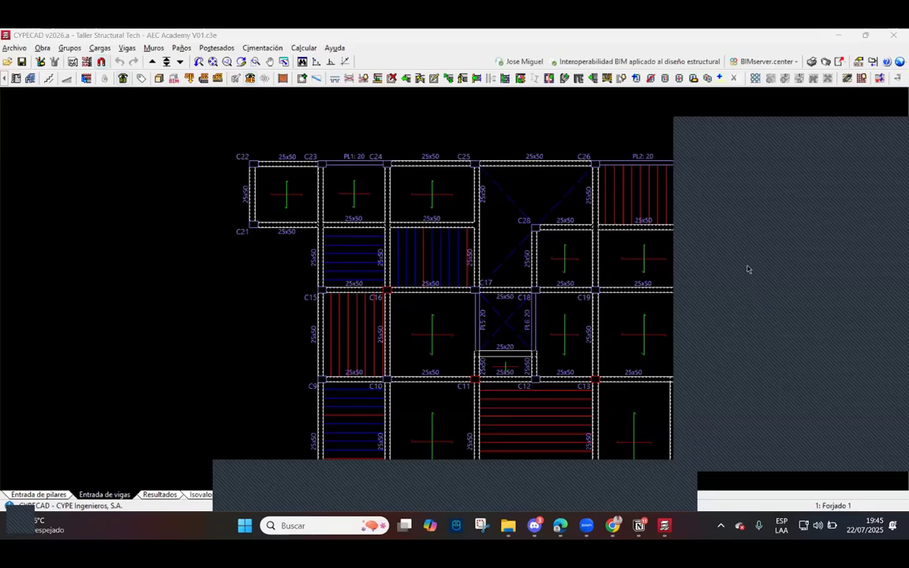
left_click(841, 132)
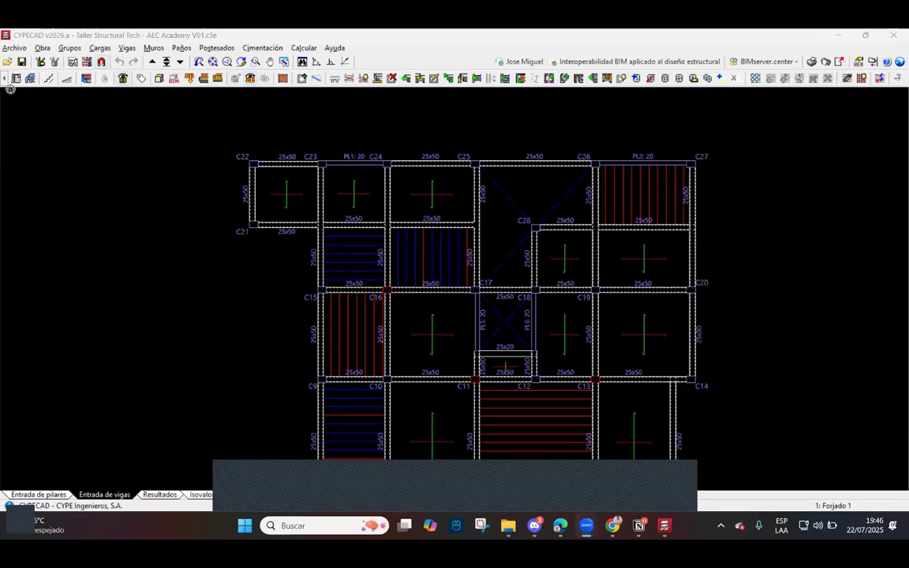
Open the building's general data to view the materials and actions, then close it and acknowledge the P-delta information.
left_click(16, 77)
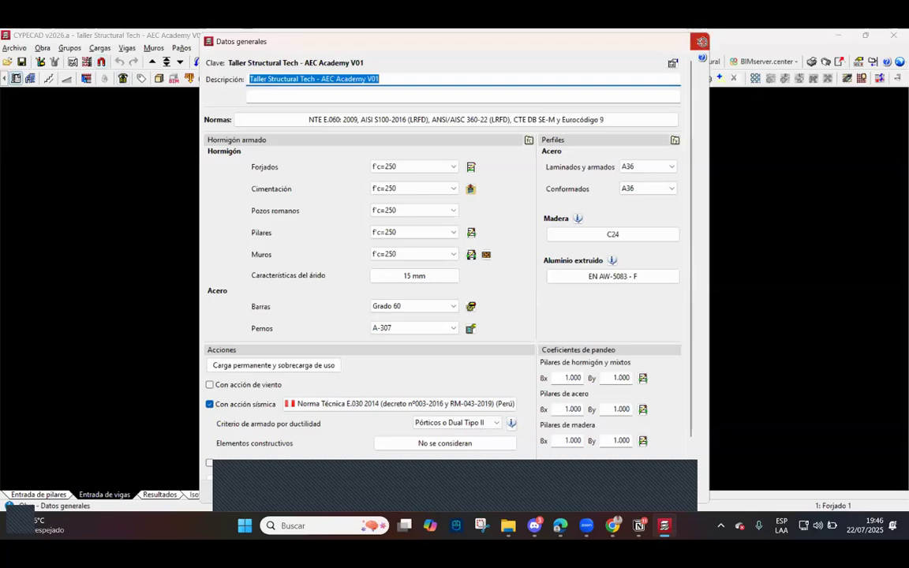
left_click(701, 42)
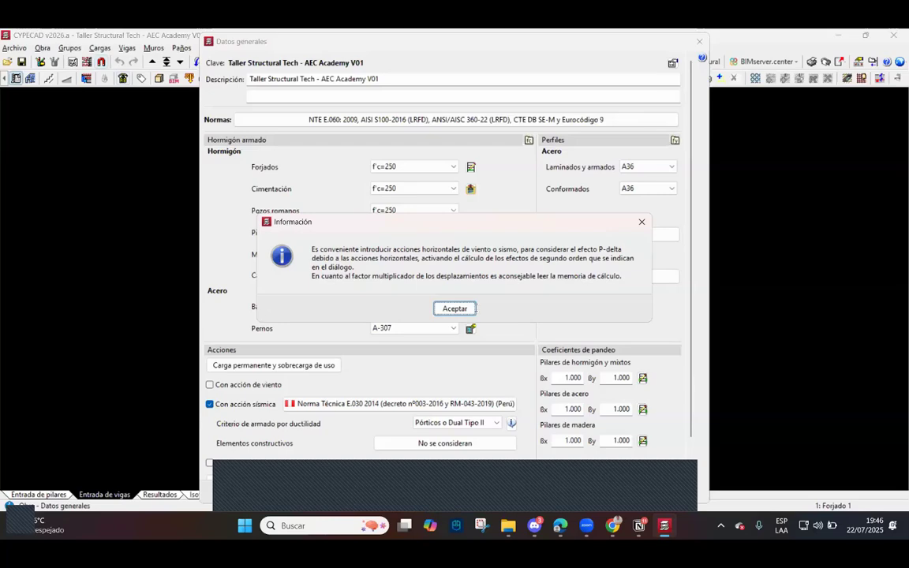
key("Return")
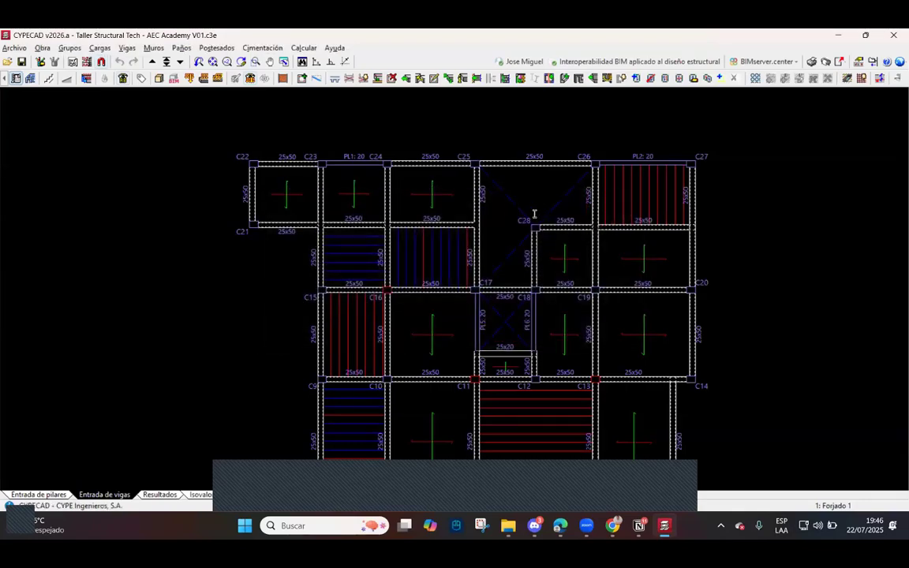
Go up to Forjado 5 and examine the node marks and beams around columns C16, C17, C24 and C25.
scroll(294, 229, "up", 5)
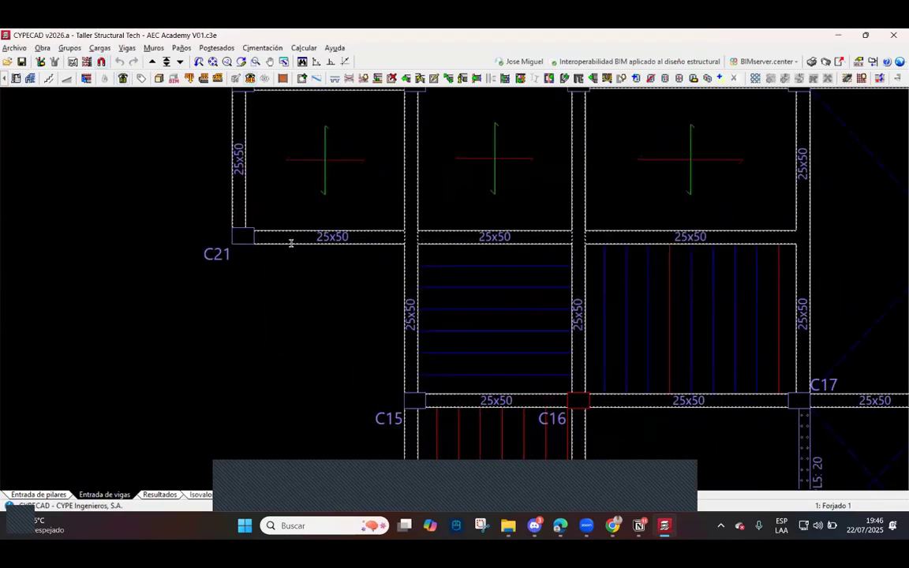
scroll(291, 243, "up", 1)
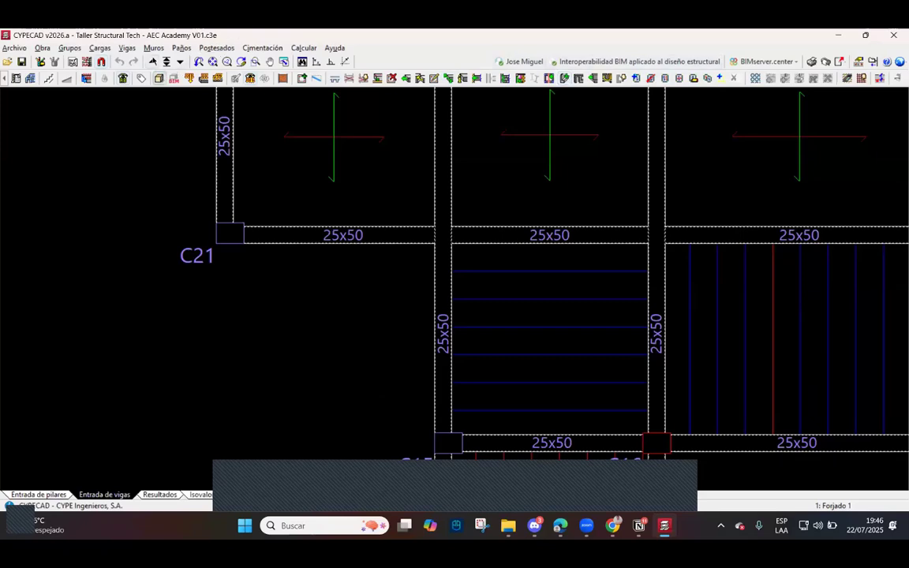
left_click(152, 61)
left_click(153, 62)
left_click(153, 62)
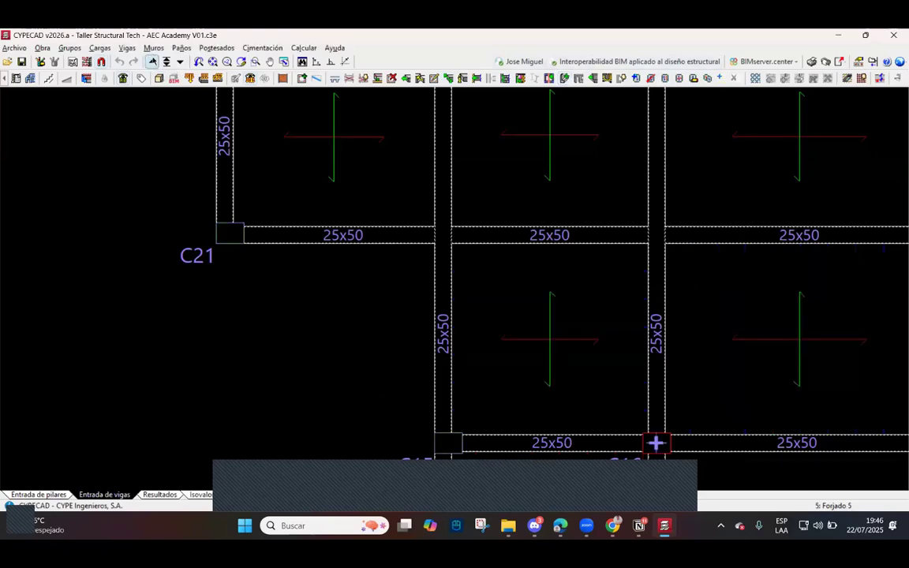
scroll(386, 262, "down", 3)
scroll(521, 365, "down", 2)
scroll(495, 320, "up", 6)
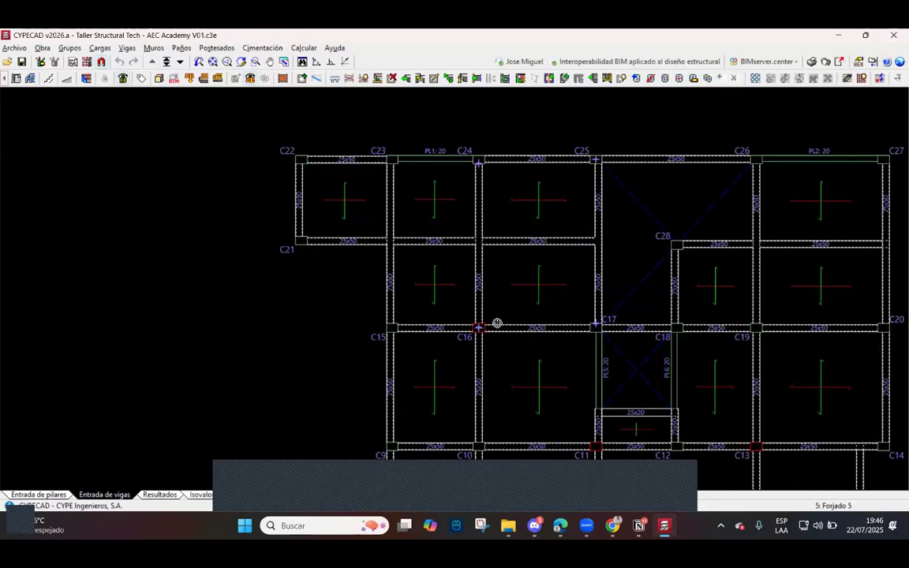
scroll(495, 319, "up", 1)
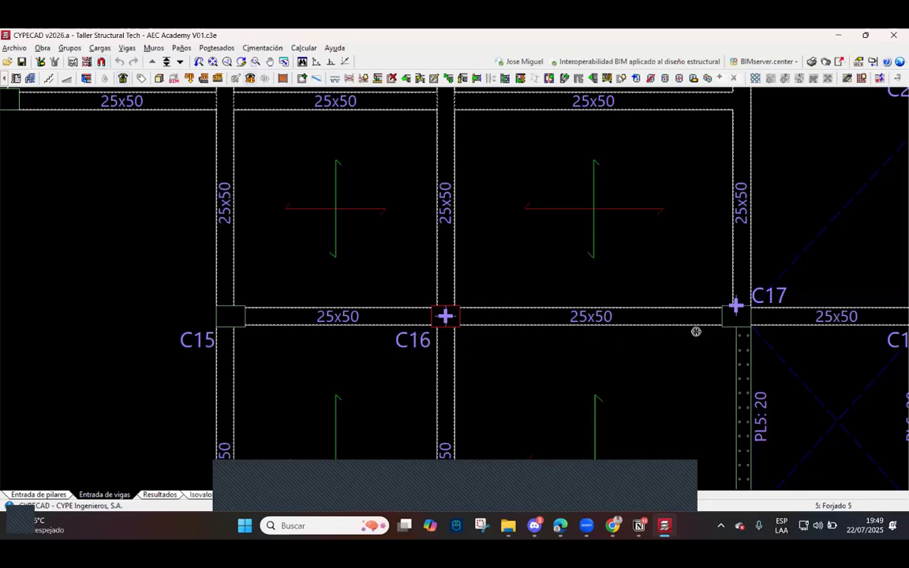
scroll(592, 333, "down", 4)
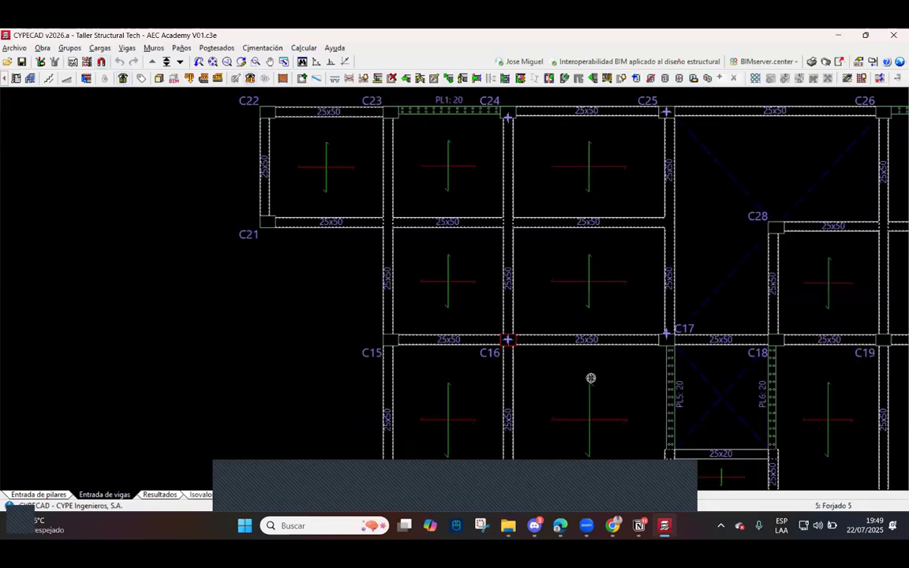
scroll(600, 274, "up", 2)
scroll(581, 285, "up", 3)
scroll(536, 279, "down", 3)
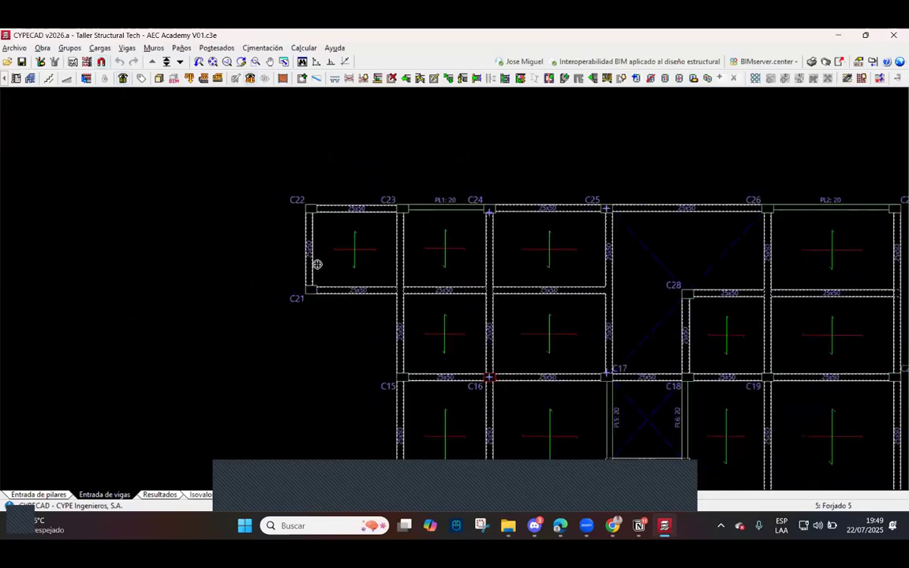
View the building in 3D, orbit around to its roof and front side, and close the 3D view.
scroll(321, 266, "up", 1)
left_click(158, 79)
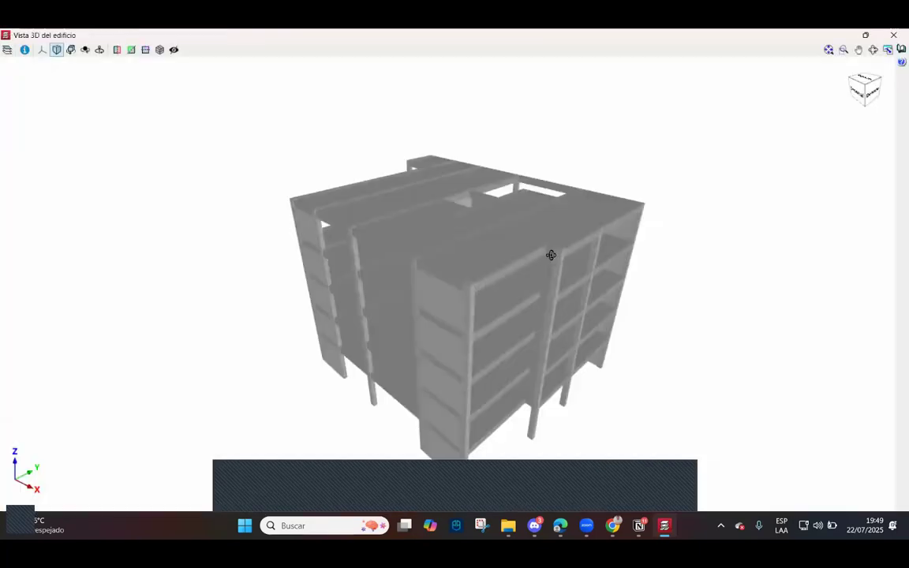
middle_click_drag(551, 254, 465, 323)
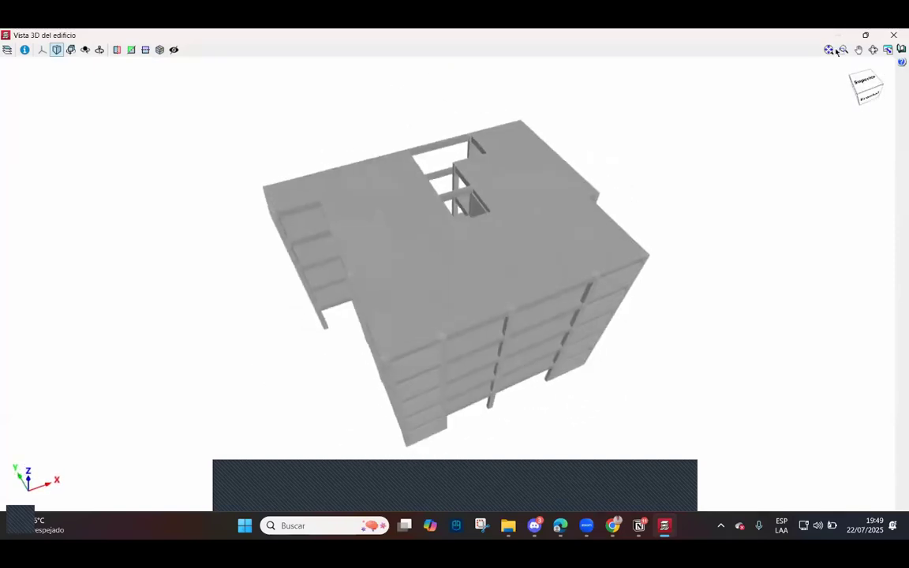
left_click(897, 38)
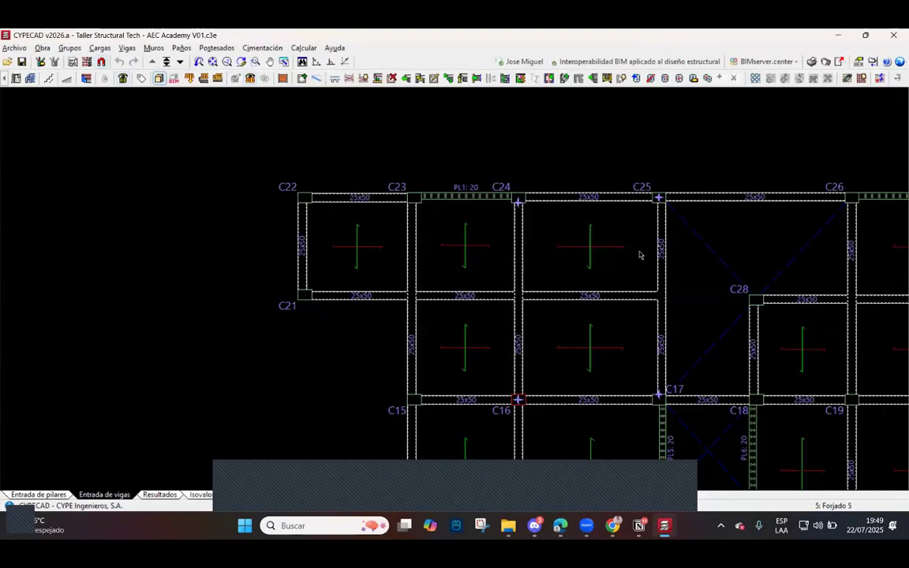
Examine the node marks and beam connections at columns C16 and C17 on Forjado 5.
scroll(556, 354, "down", 2)
scroll(563, 350, "up", 6)
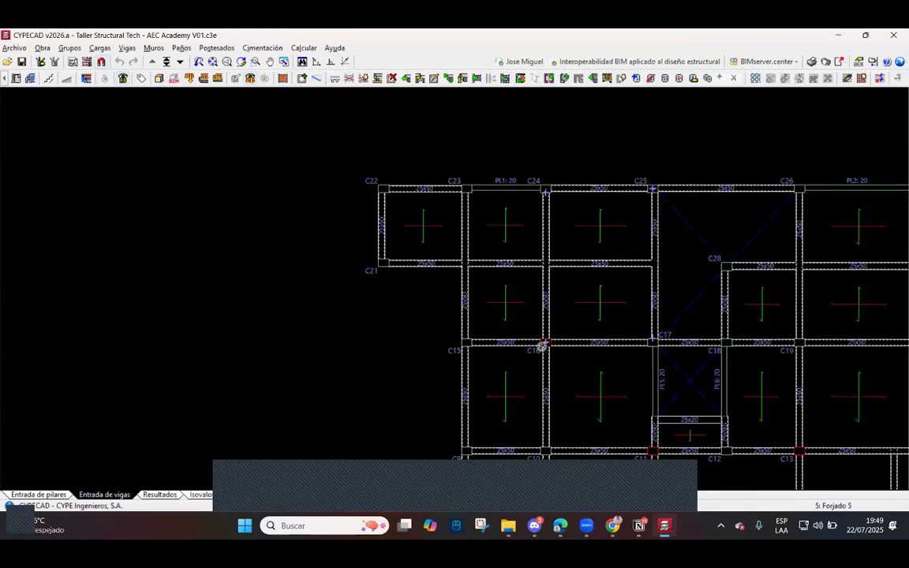
scroll(517, 338, "down", 3)
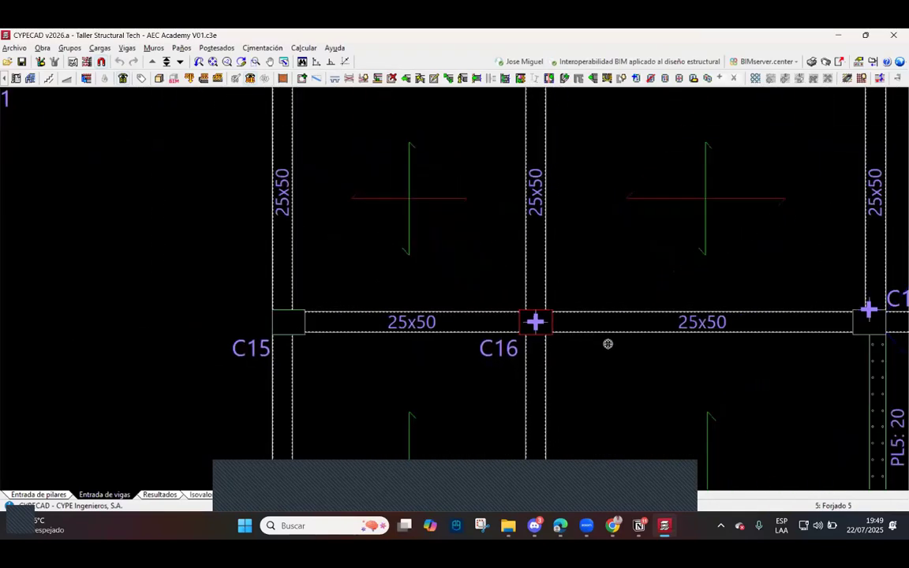
scroll(767, 319, "up", 4)
scroll(769, 320, "down", 4)
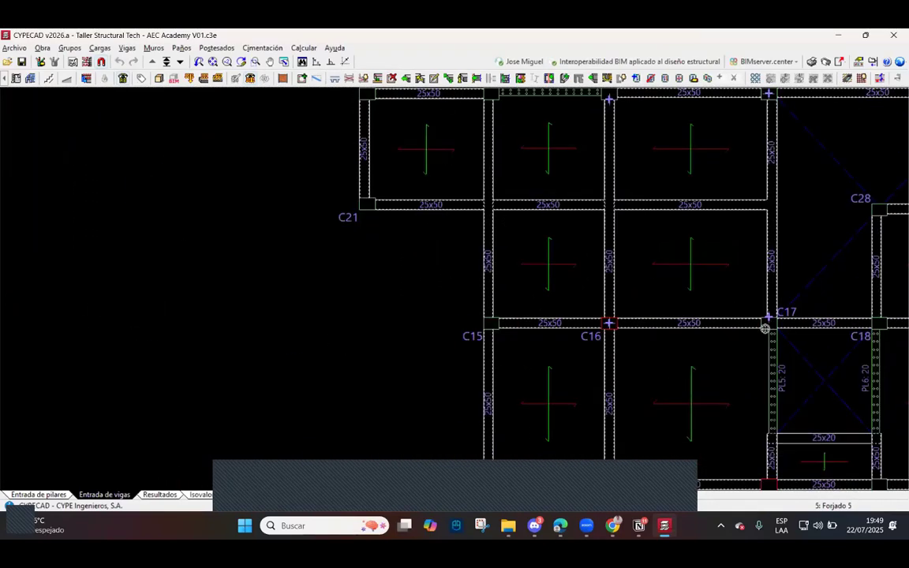
scroll(674, 324, "up", 3)
scroll(664, 324, "up", 3)
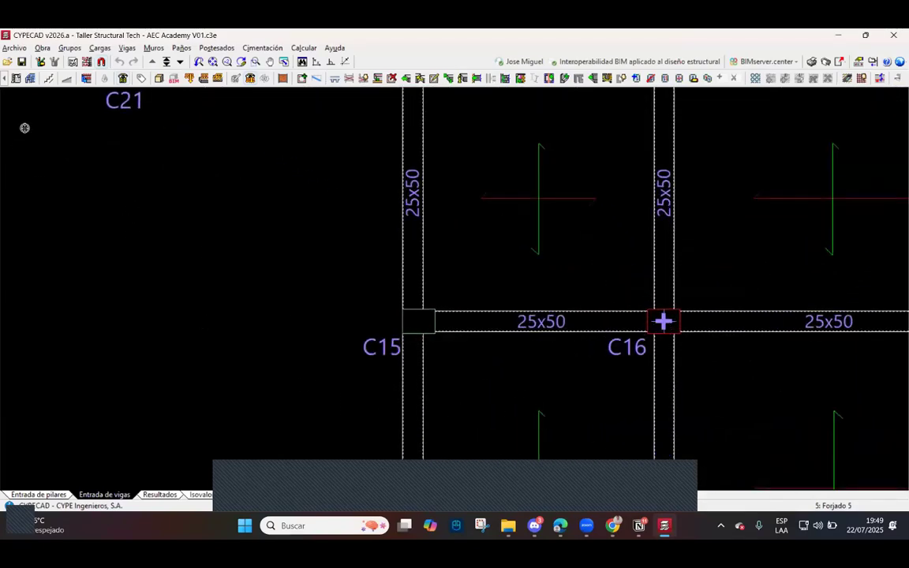
scroll(394, 291, "down", 3)
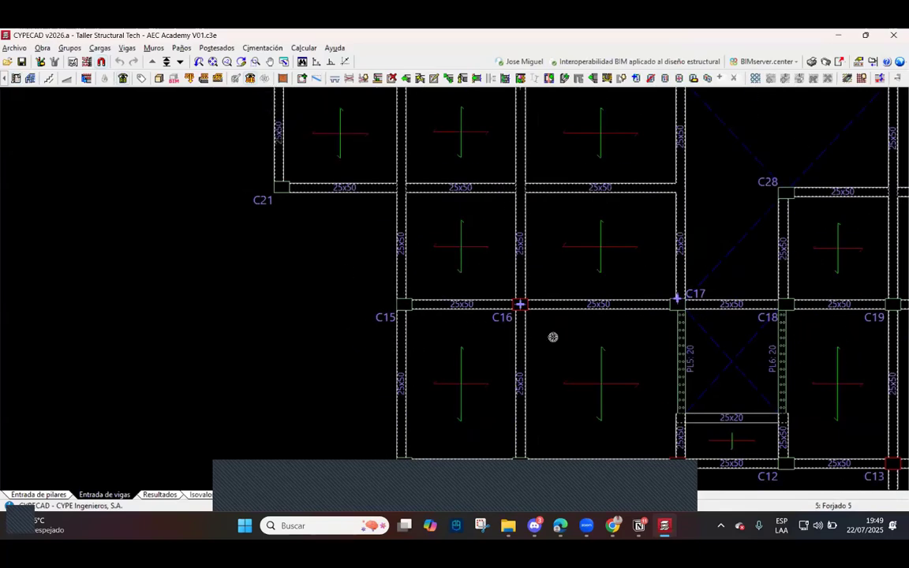
scroll(551, 337, "down", 2)
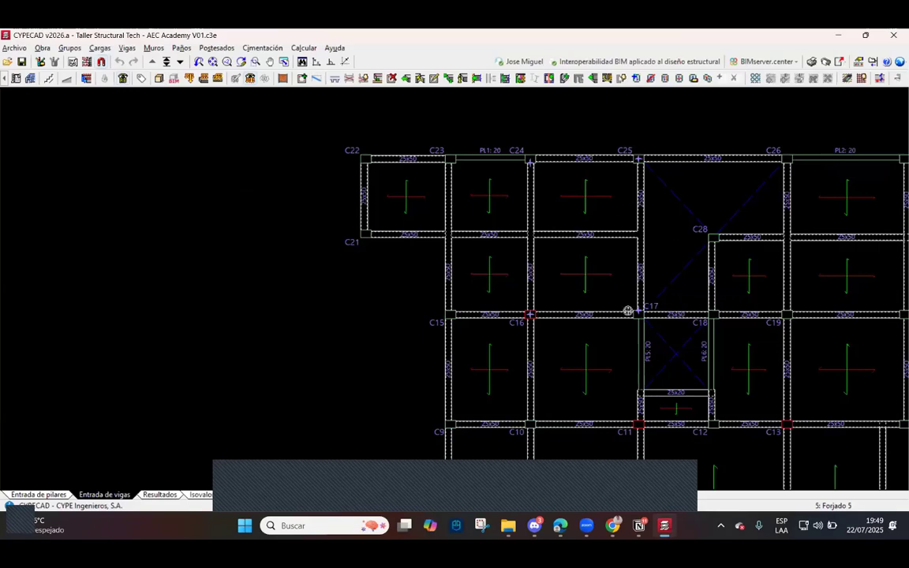
scroll(565, 279, "up", 3)
scroll(553, 344, "up", 4)
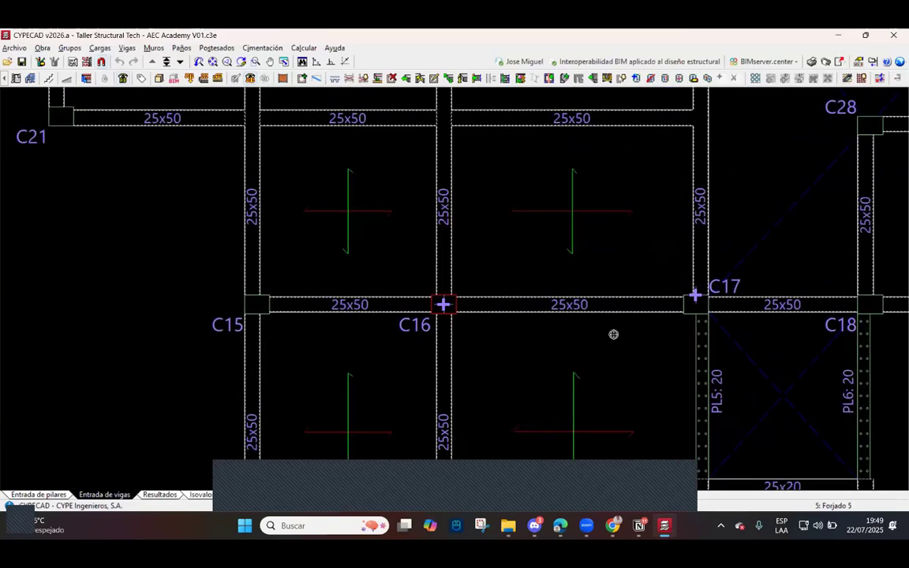
scroll(407, 298, "up", 5)
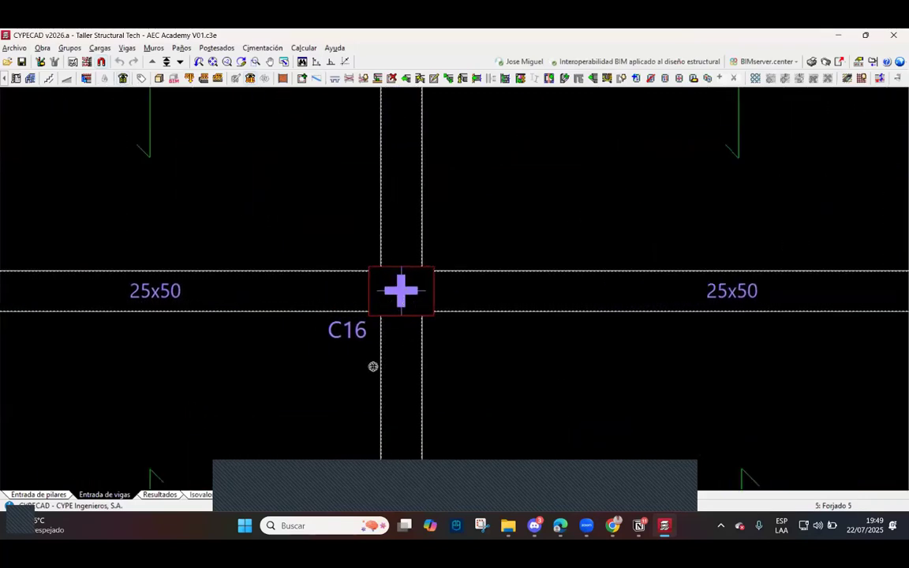
scroll(393, 310, "down", 3)
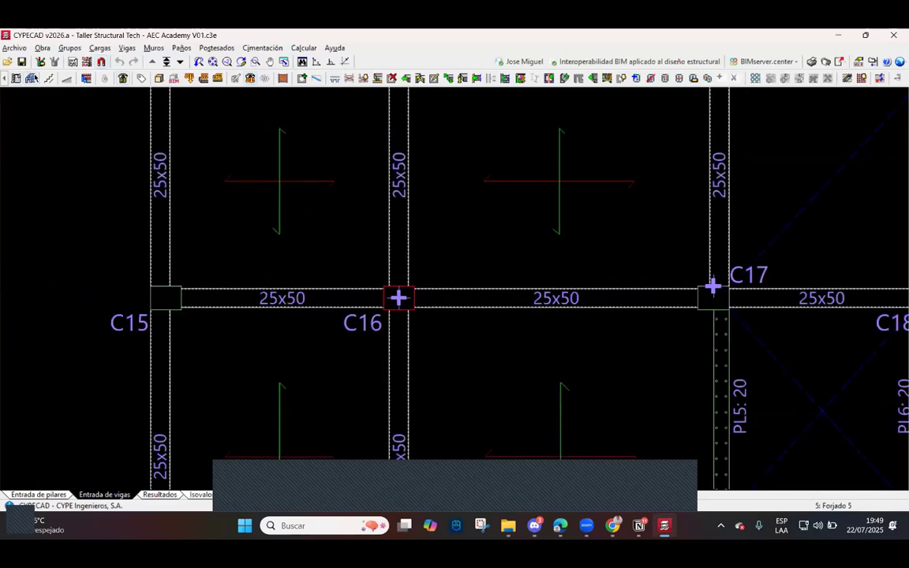
Open the integrated 3D structure Estructura 1 for editing, inspect its four supported nodes and bars, and close its editor.
left_click(33, 78)
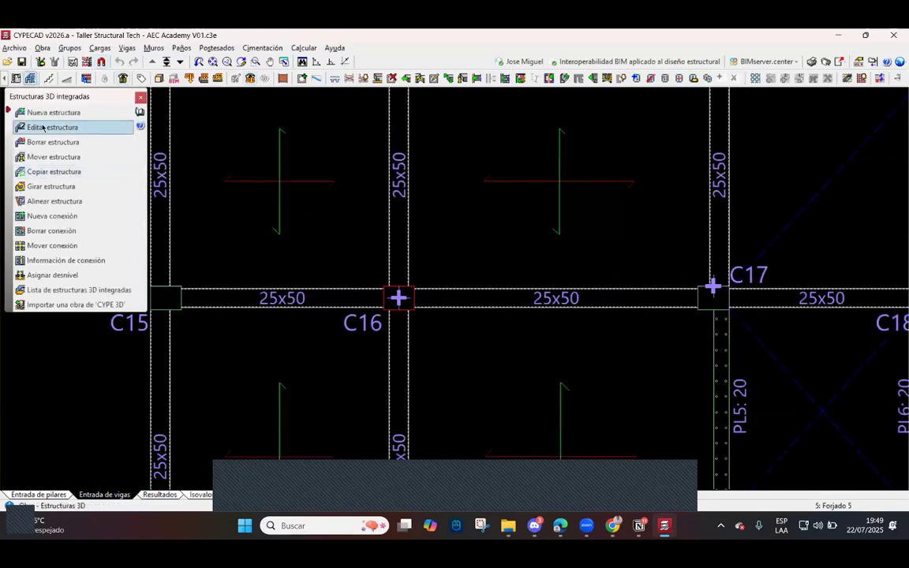
left_click(40, 128)
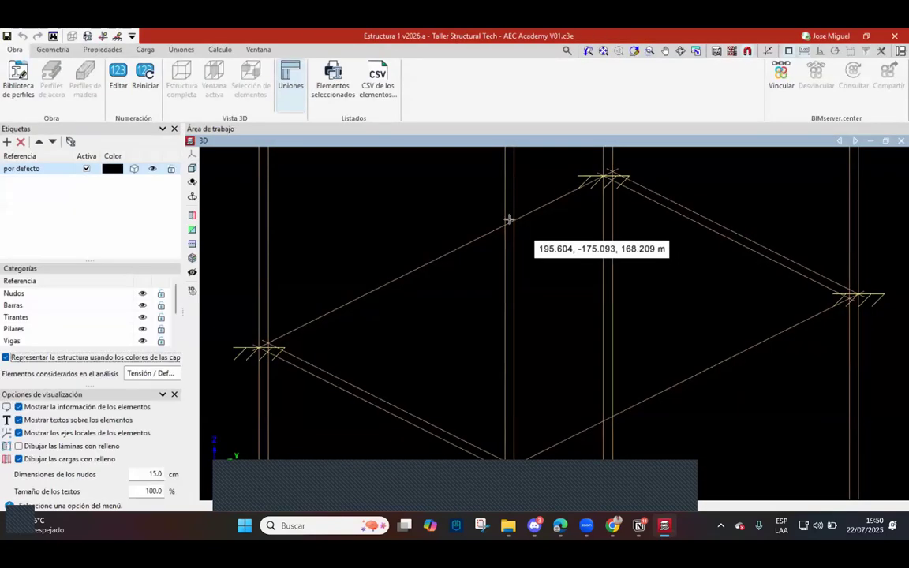
scroll(494, 313, "down", 5)
scroll(521, 284, "down", 3)
scroll(499, 315, "up", 5)
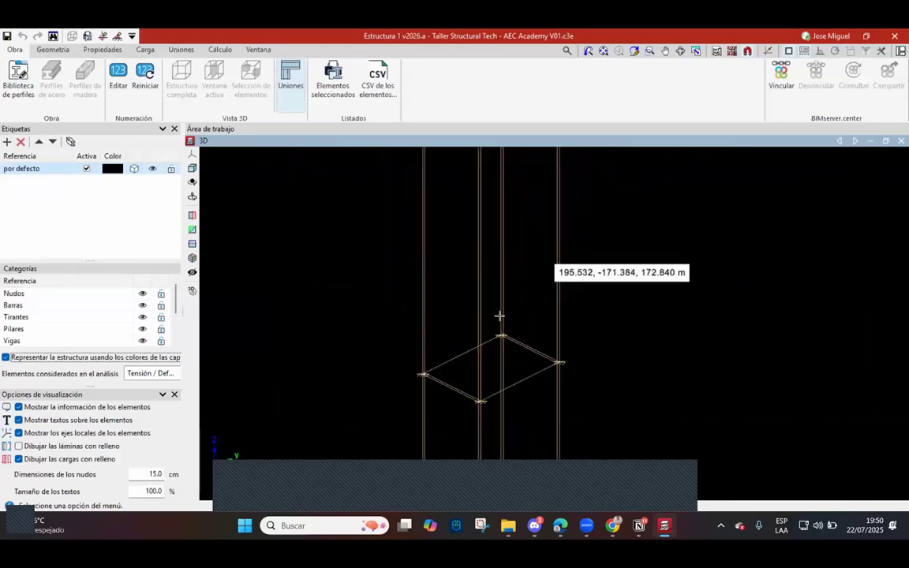
scroll(496, 317, "down", 4)
scroll(483, 391, "up", 8)
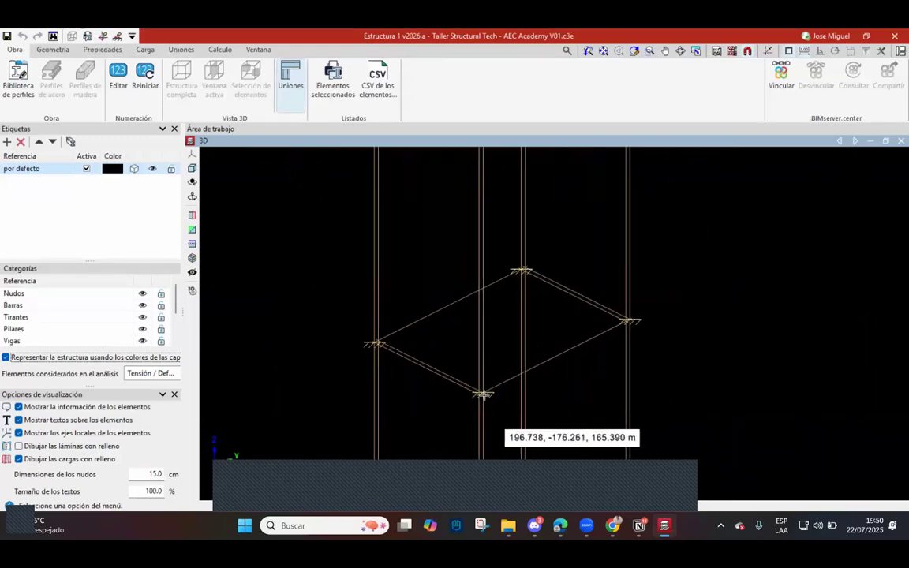
scroll(340, 327, "down", 3)
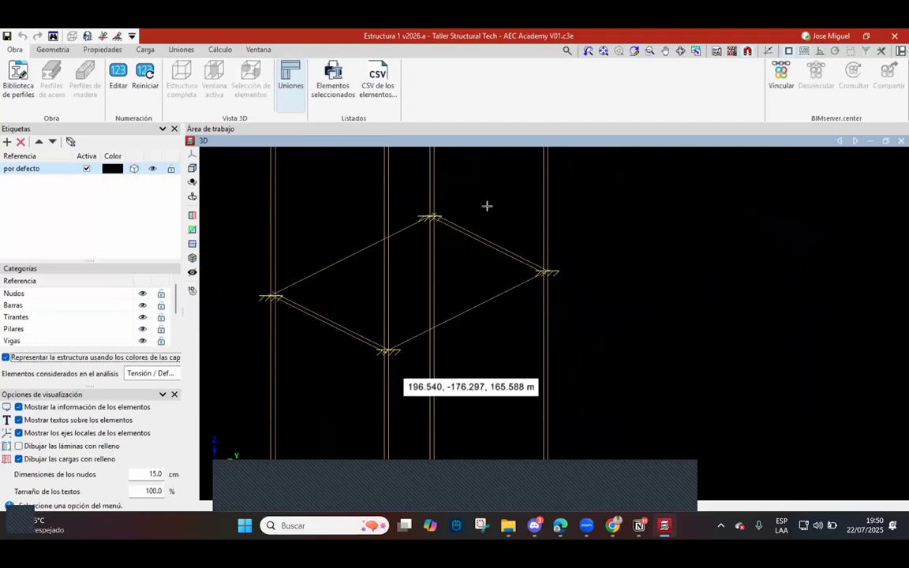
left_click(894, 37)
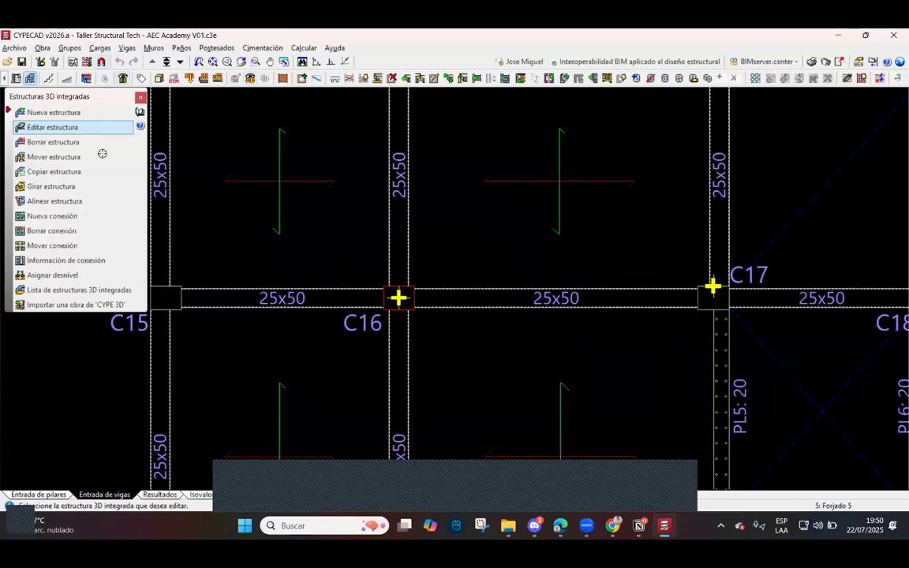
Delete the integrated 3D structure marked at column C16 and close the integrated 3D structure tools.
left_click(48, 142)
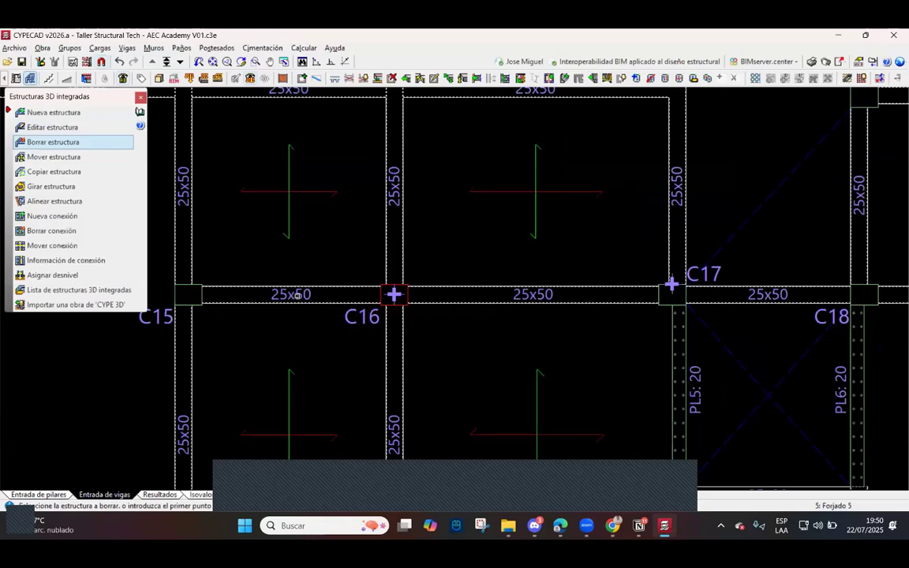
left_click(394, 297)
scroll(524, 260, "down", 4)
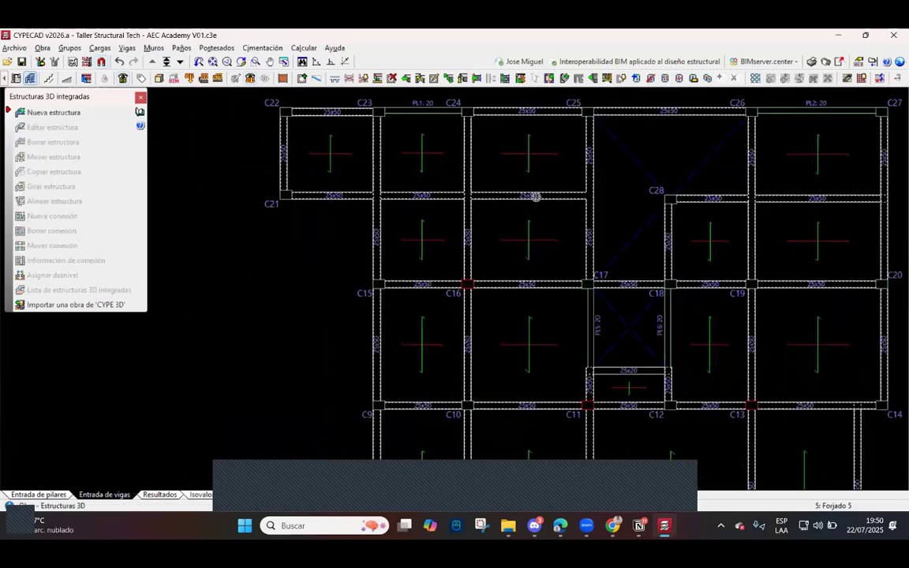
scroll(536, 196, "down", 2)
left_click(140, 99)
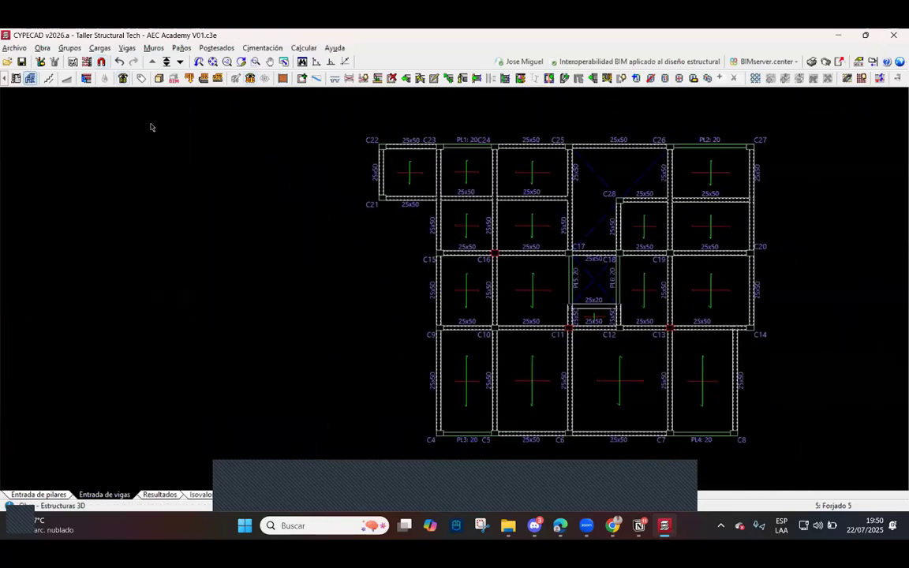
Calculate the structure without obtaining reinforcement, leaving the model simplification options off, and close the final calculation report.
left_click(301, 49)
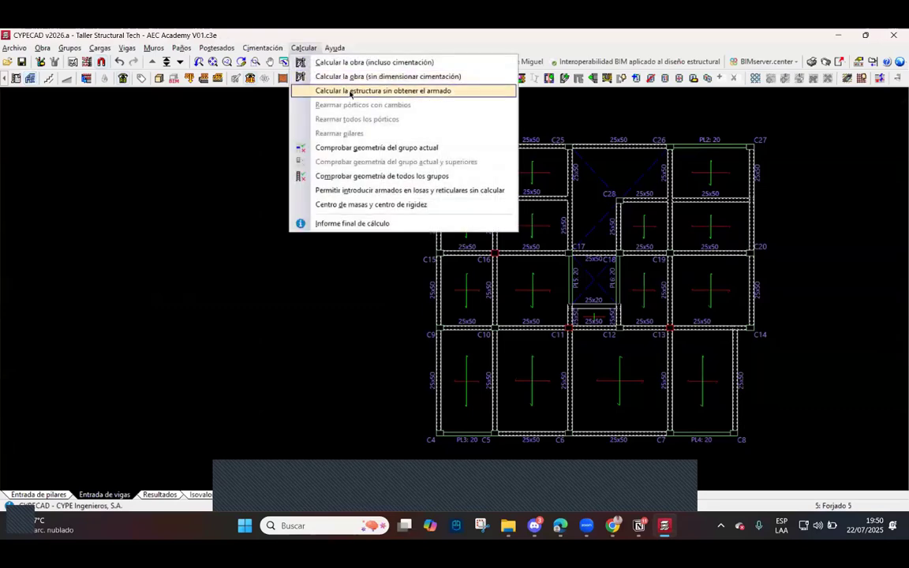
left_click(414, 91)
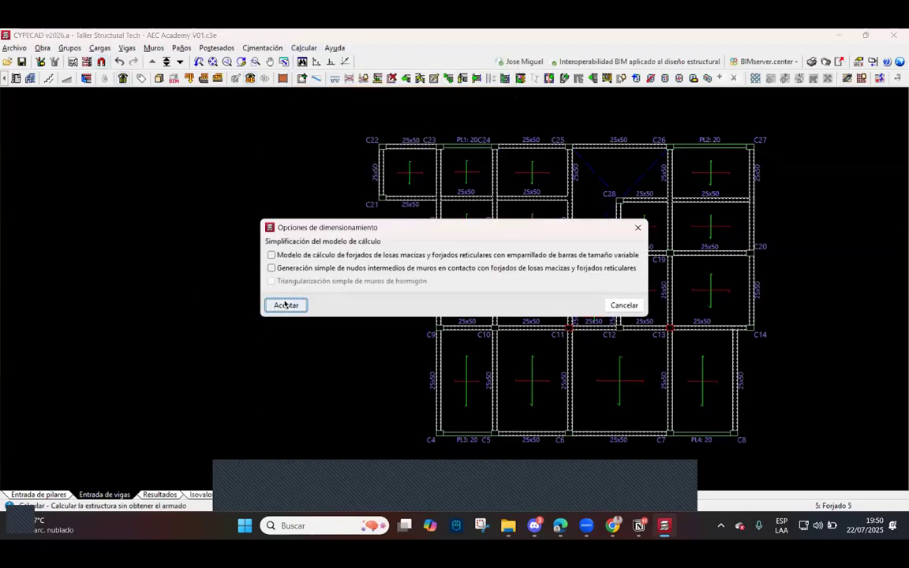
left_click(284, 306)
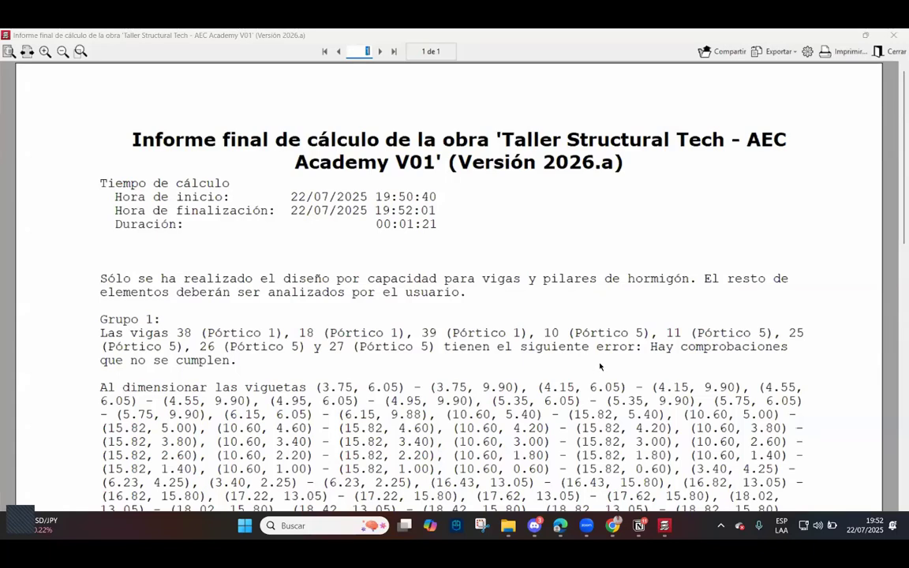
left_click(889, 51)
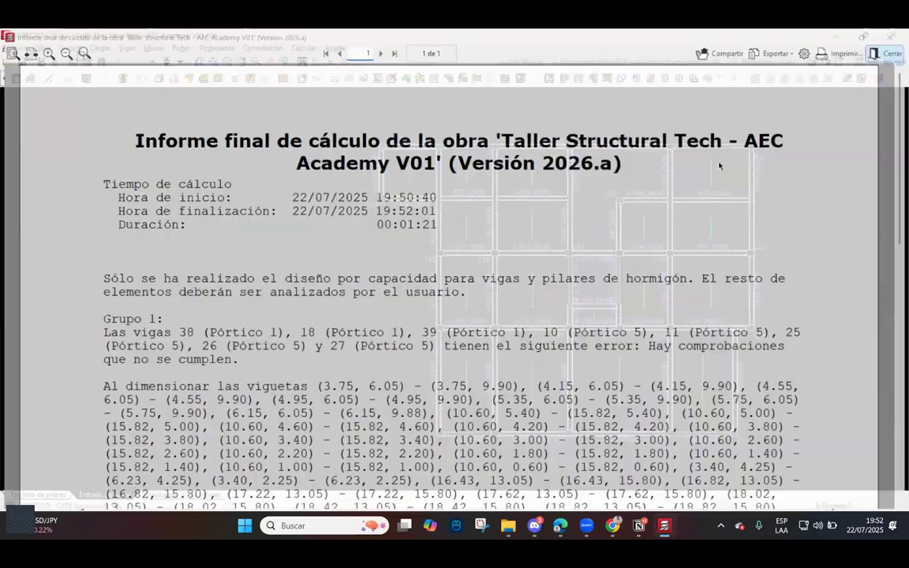
Examine the calculated Forjado 5 plan, including its beam numbering and the walls PL5 and PL6 between columns C17 and C18.
scroll(557, 172, "up", 1)
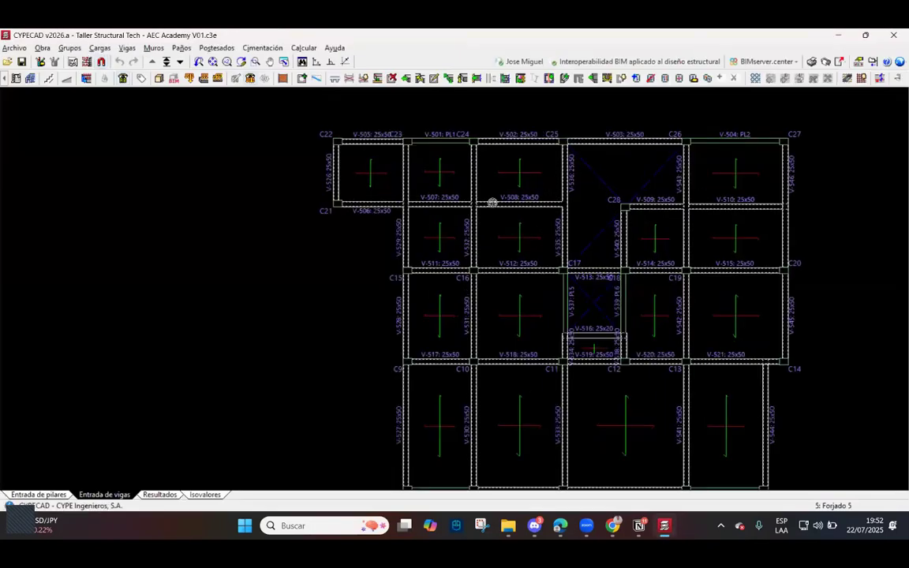
scroll(492, 203, "down", 1)
scroll(579, 224, "up", 2)
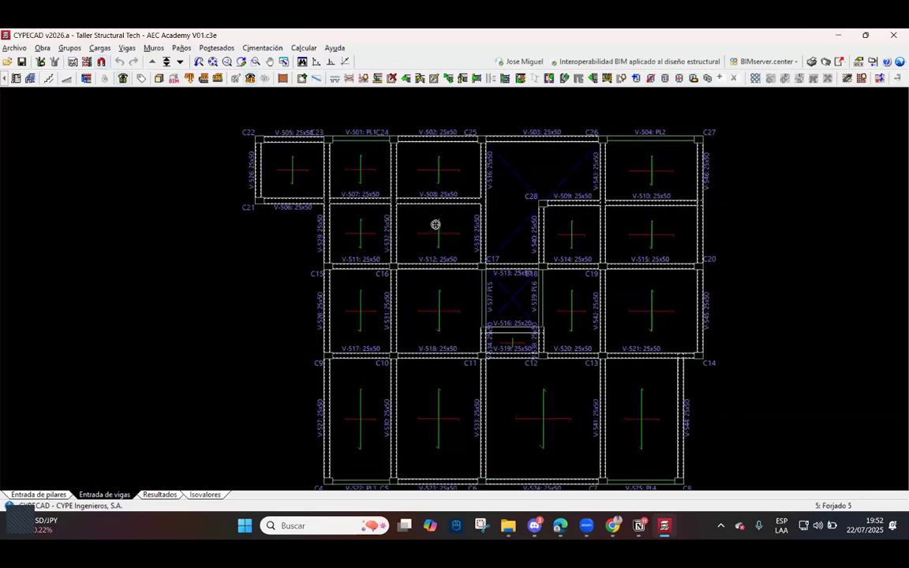
scroll(542, 288, "down", 2)
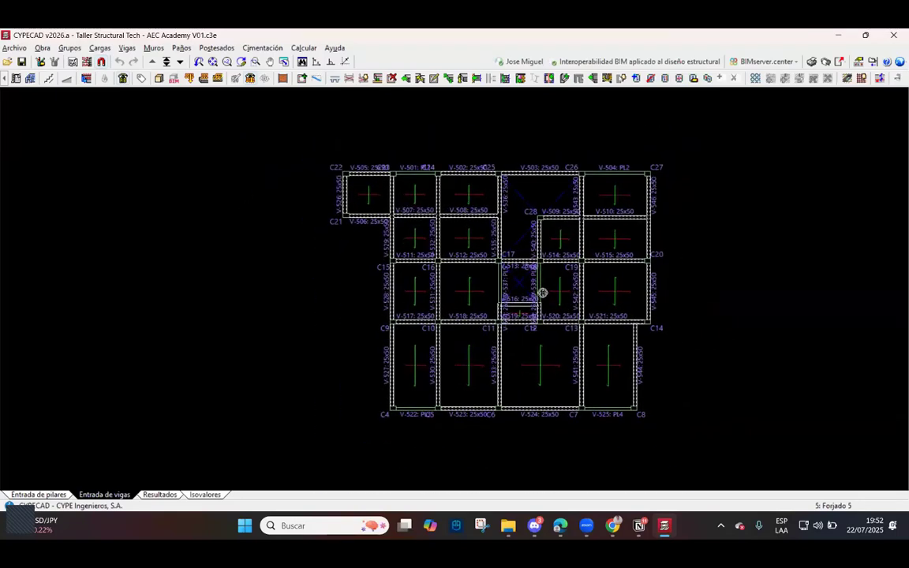
scroll(596, 332, "up", 2)
scroll(596, 332, "down", 2)
scroll(613, 398, "up", 1)
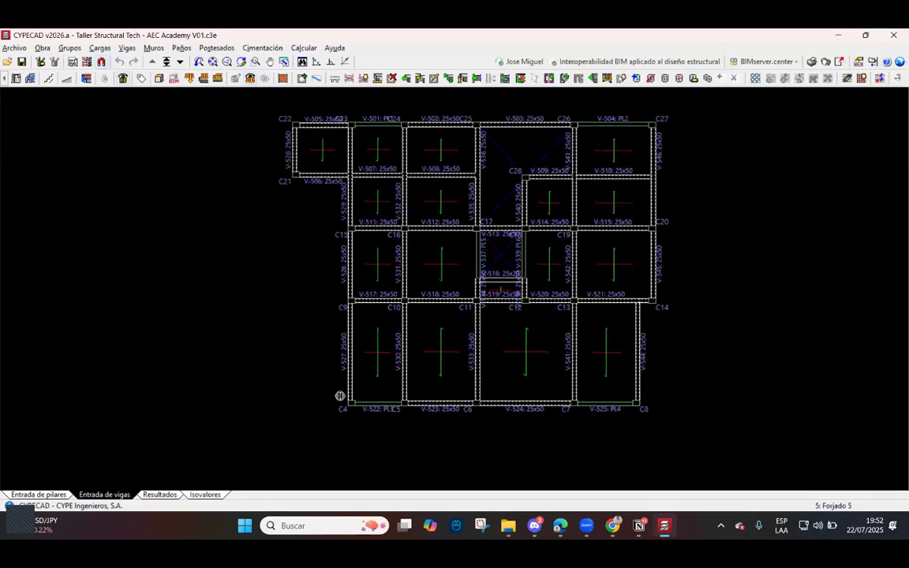
scroll(389, 382, "down", 1)
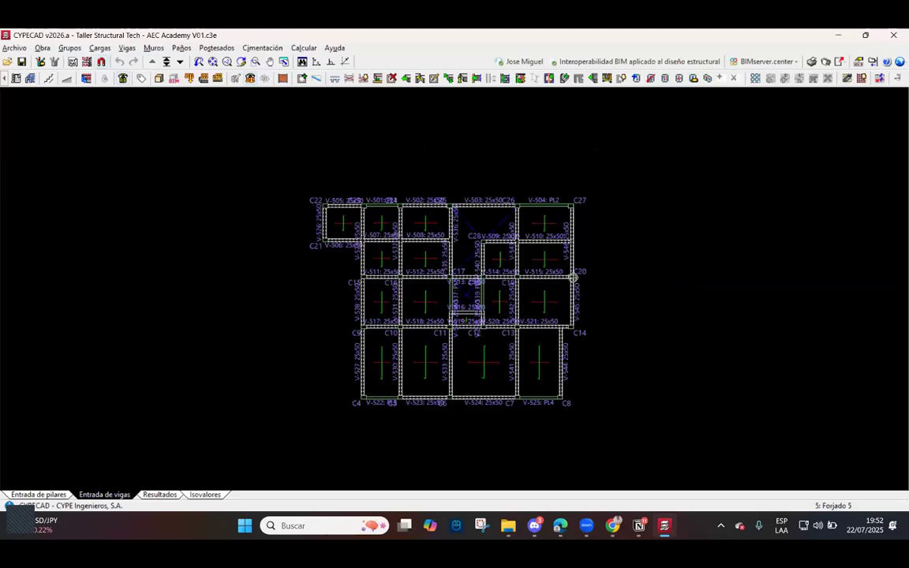
scroll(465, 292, "up", 1)
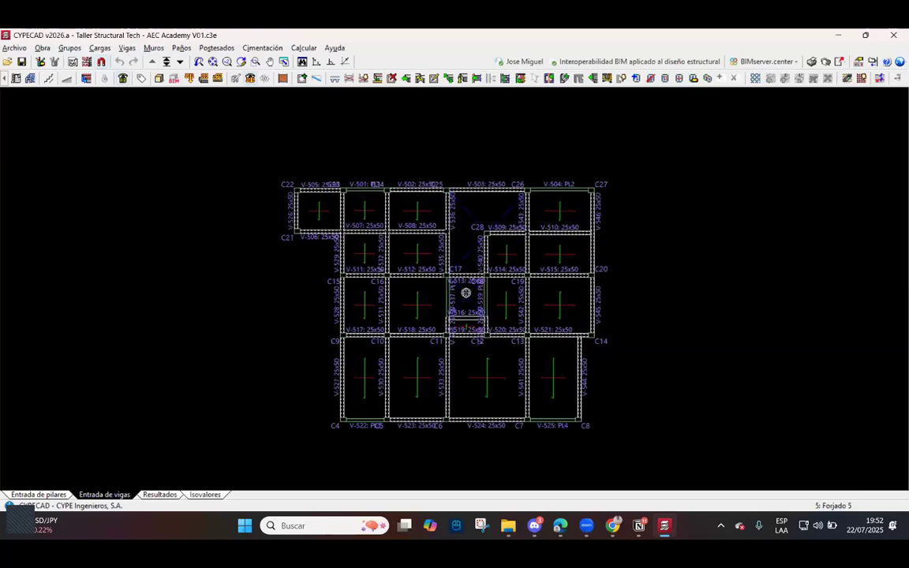
scroll(463, 303, "up", 3)
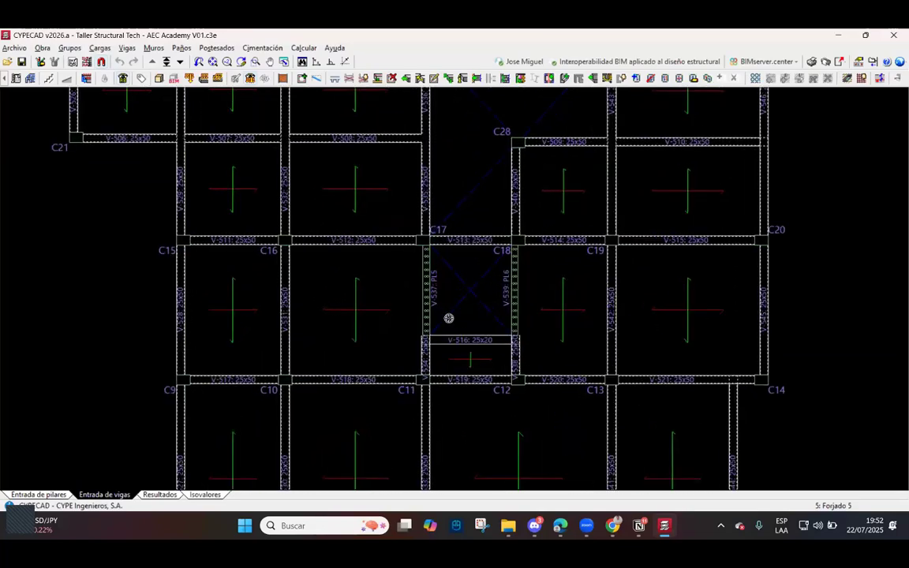
scroll(386, 217, "up", 3)
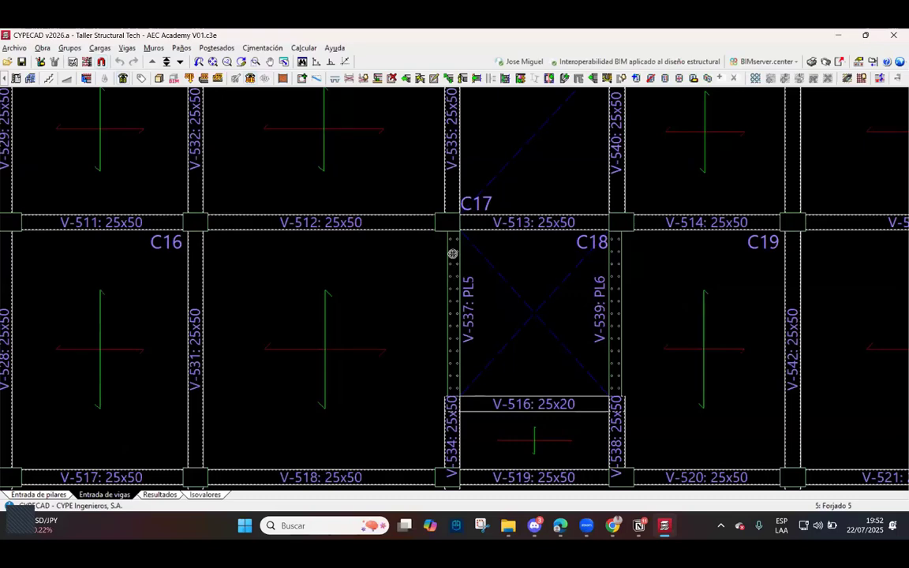
scroll(444, 323, "down", 5)
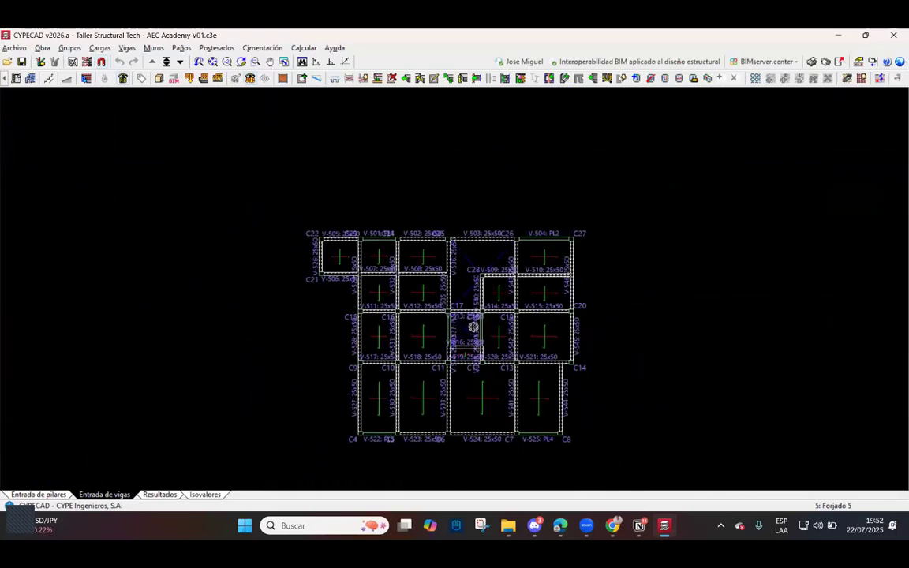
scroll(481, 331, "up", 4)
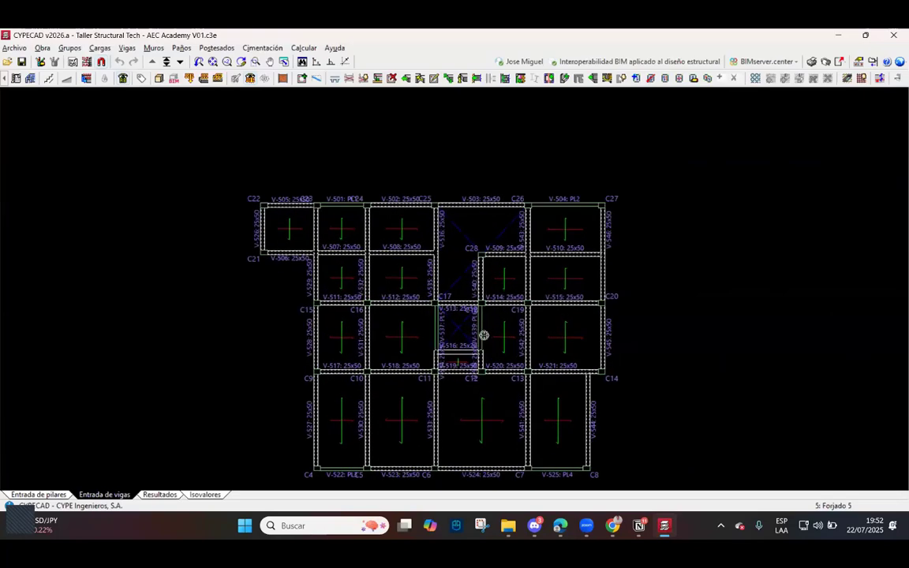
scroll(445, 338, "up", 1)
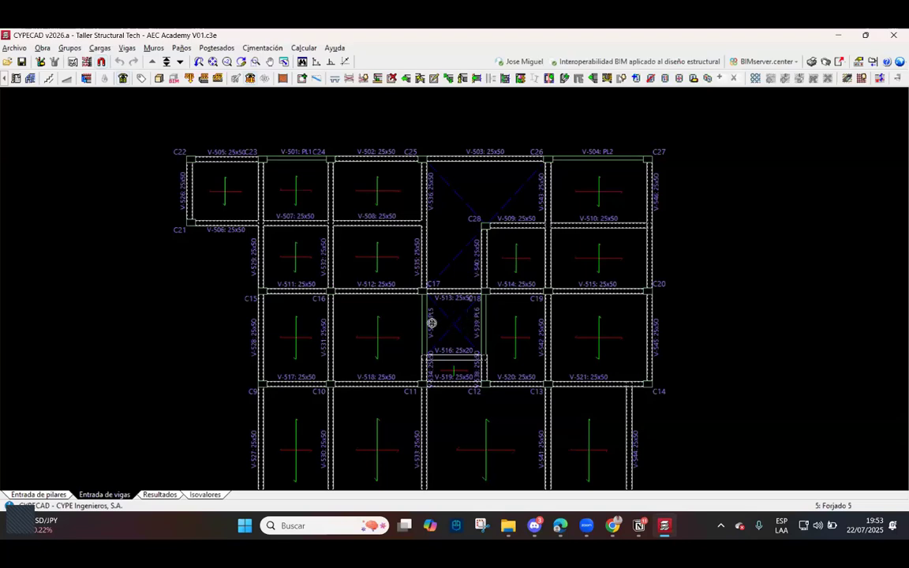
scroll(452, 315, "down", 4)
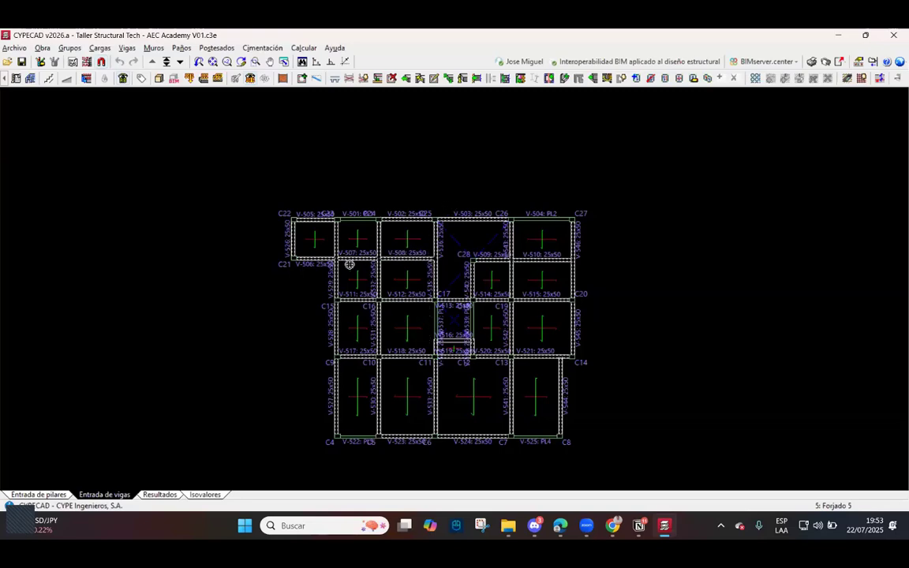
Examine the beam, column and slab layout on the Forjado 5 plan.
scroll(355, 234, "up", 1)
scroll(386, 243, "up", 4)
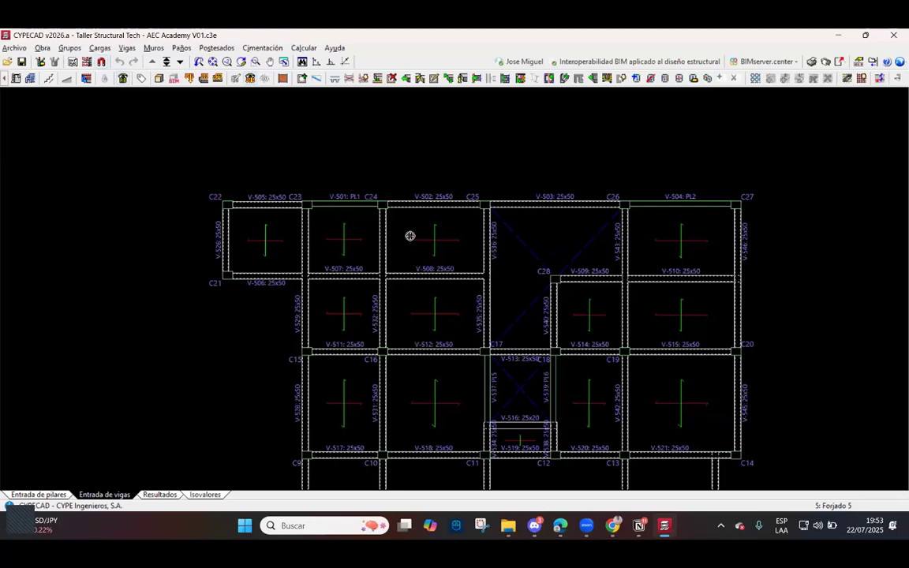
scroll(596, 199, "down", 3)
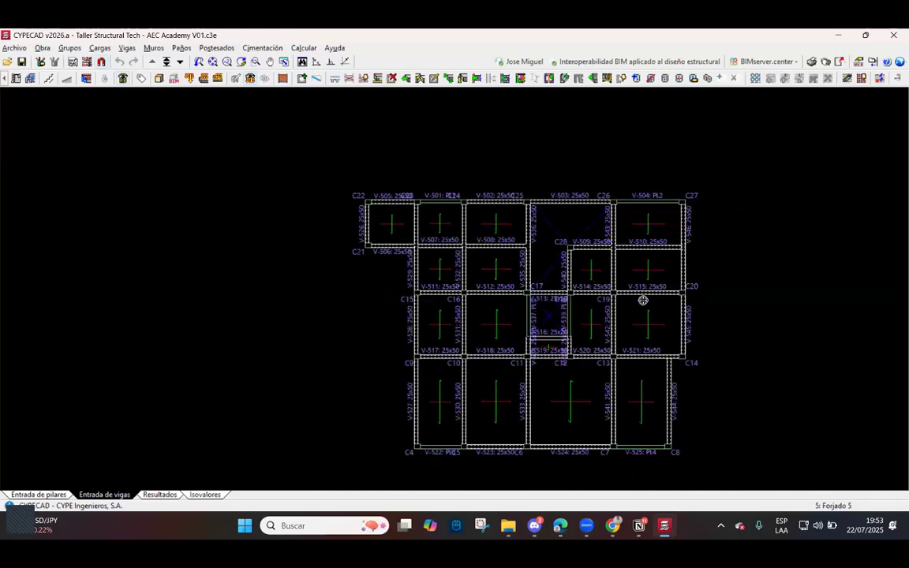
scroll(629, 347, "up", 3)
scroll(632, 313, "down", 2)
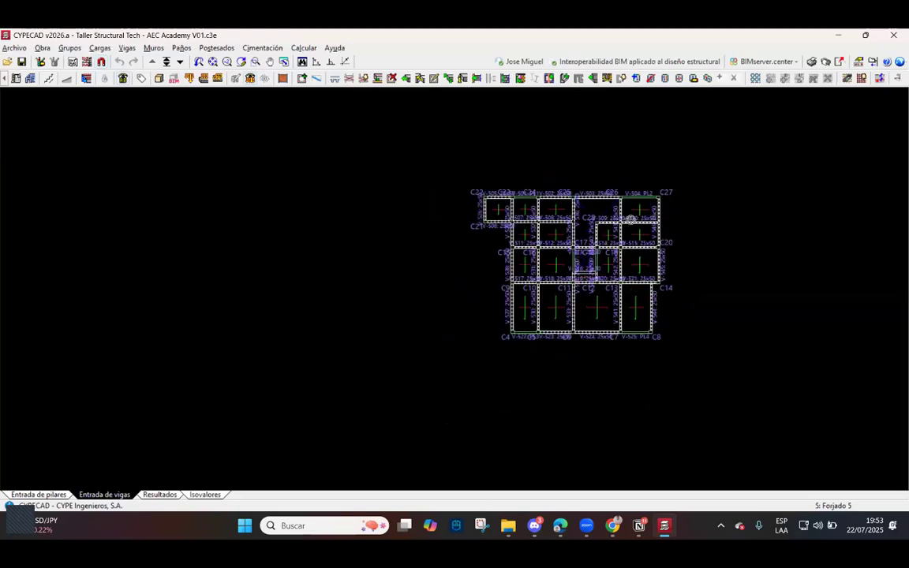
scroll(632, 213, "up", 3)
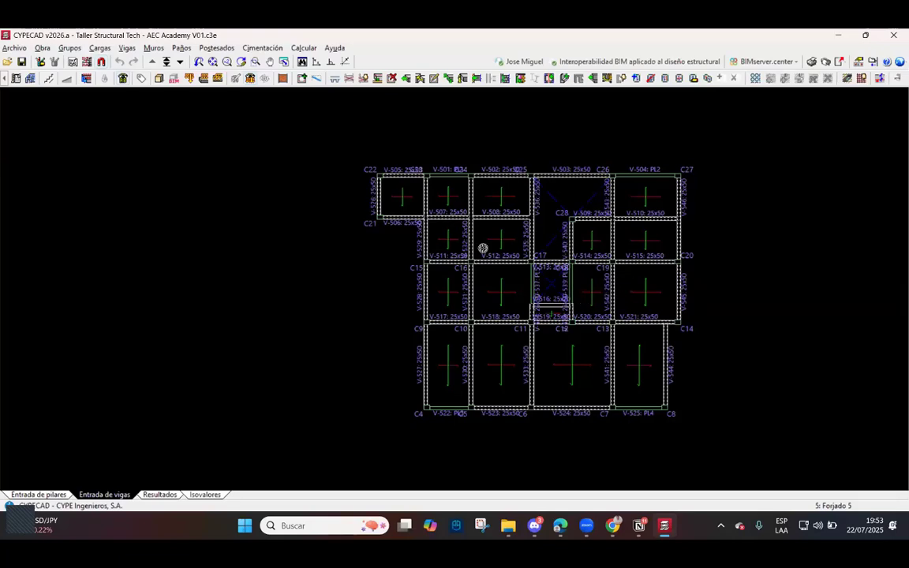
scroll(483, 247, "down", 2)
scroll(401, 272, "up", 1)
scroll(401, 272, "up", 4)
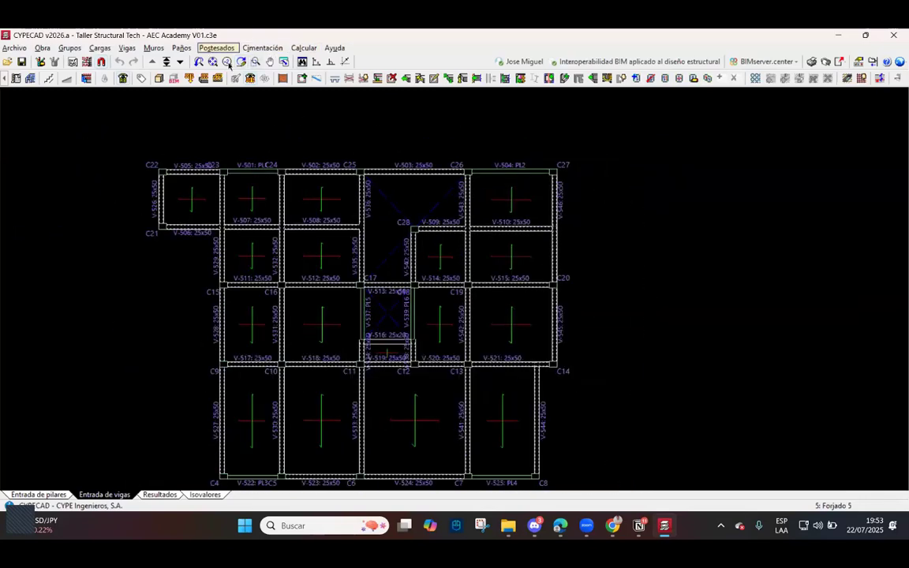
Show the calculated moment and shear envelopes, including seismic situations, along the V-501 to V-504 beam line.
left_click(162, 493)
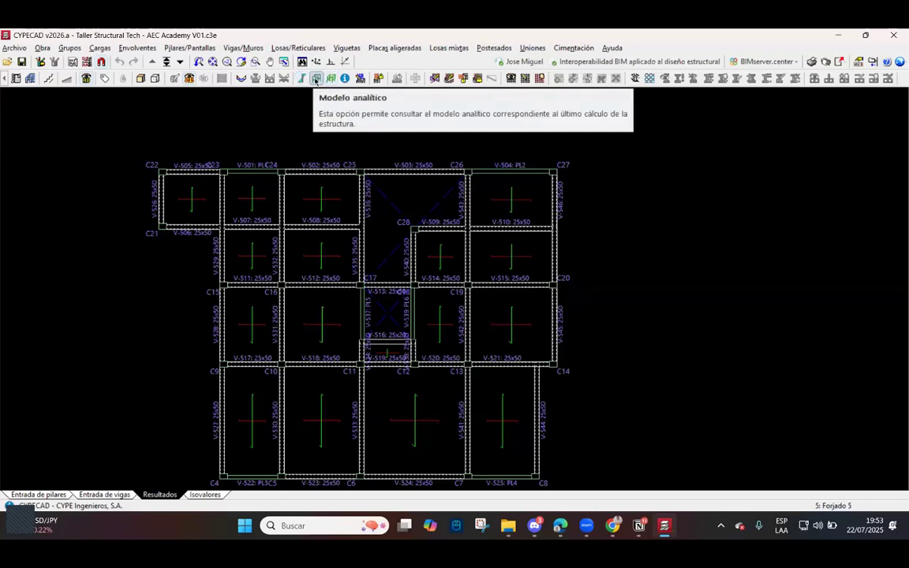
left_click(241, 79)
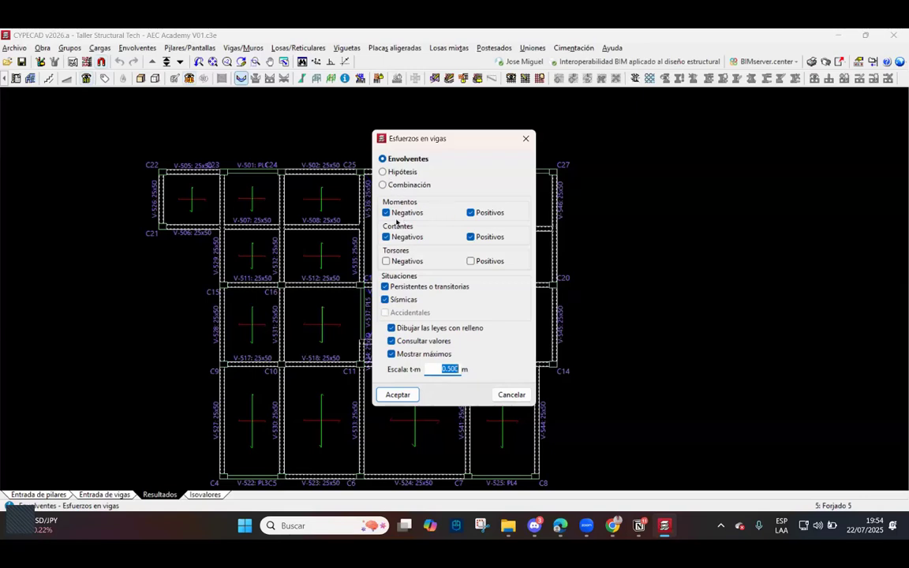
left_click(399, 393)
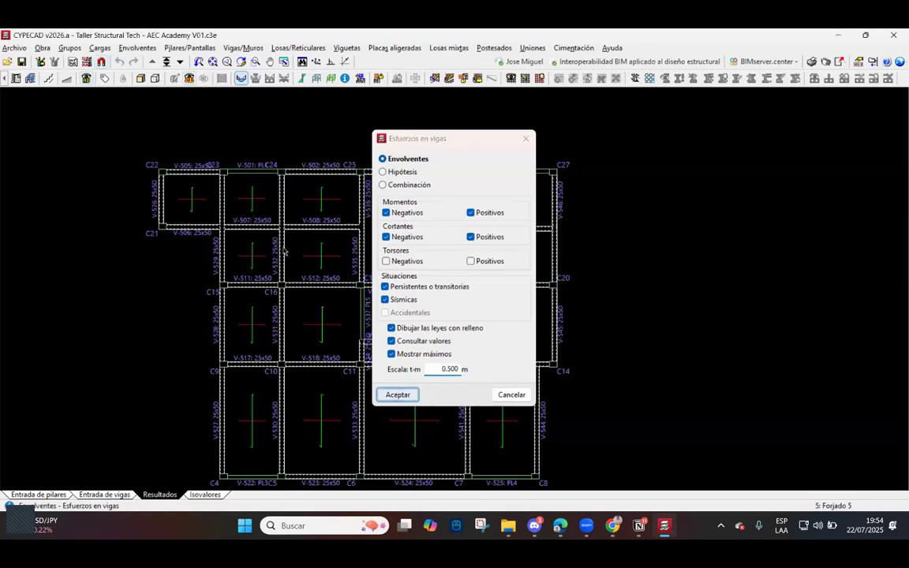
left_click(316, 171)
scroll(307, 178, "up", 4)
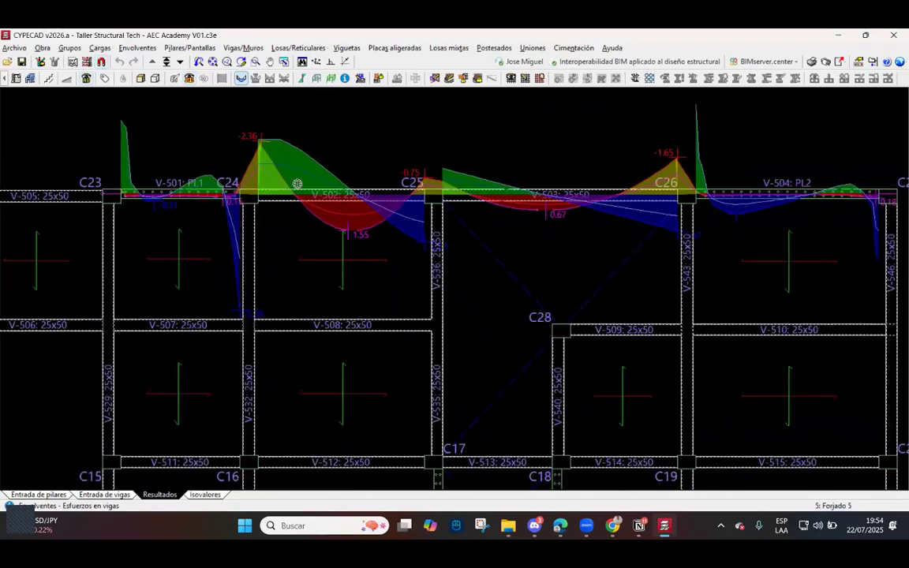
scroll(298, 183, "up", 1)
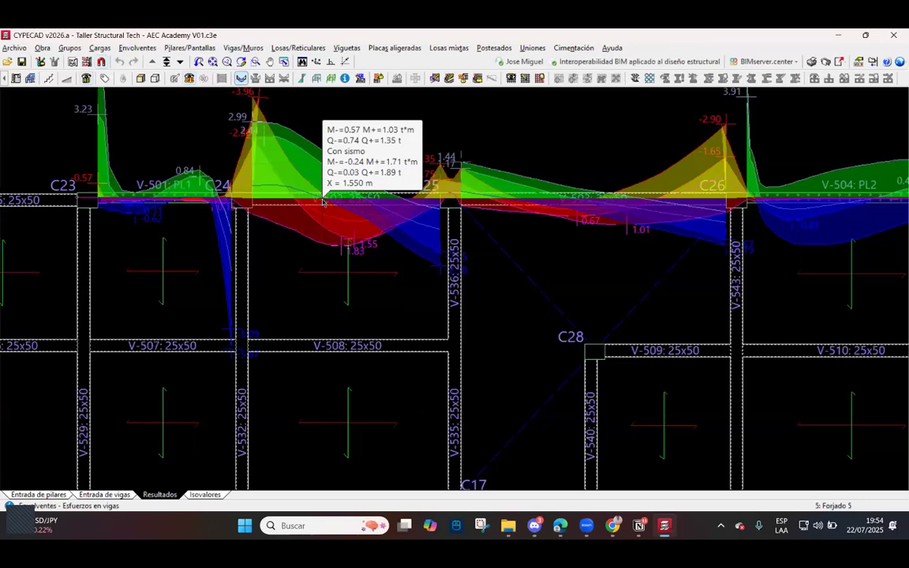
Set the beam force diagram scale to 0.25 m and display the envelopes on the beam line containing V-508.
right_click(323, 202)
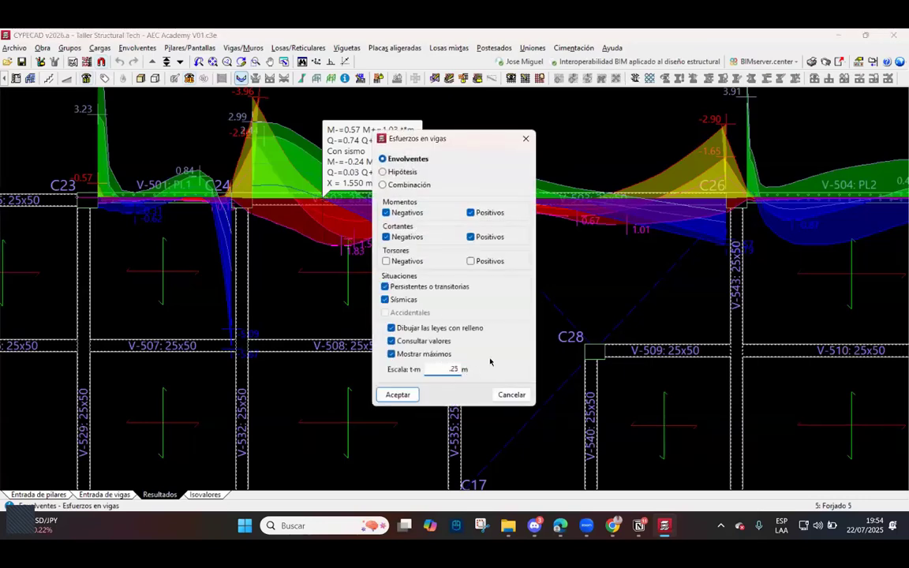
left_click(397, 394)
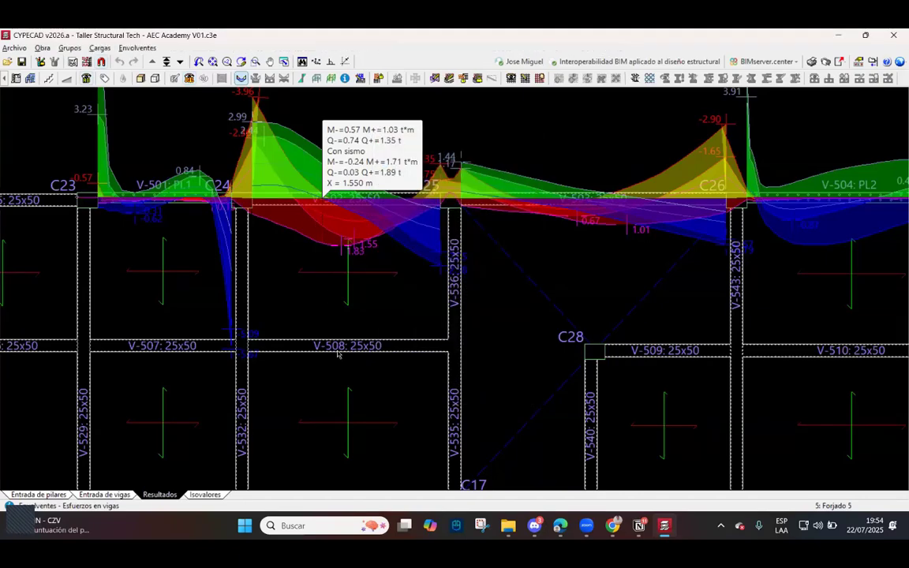
scroll(339, 355, "down", 3)
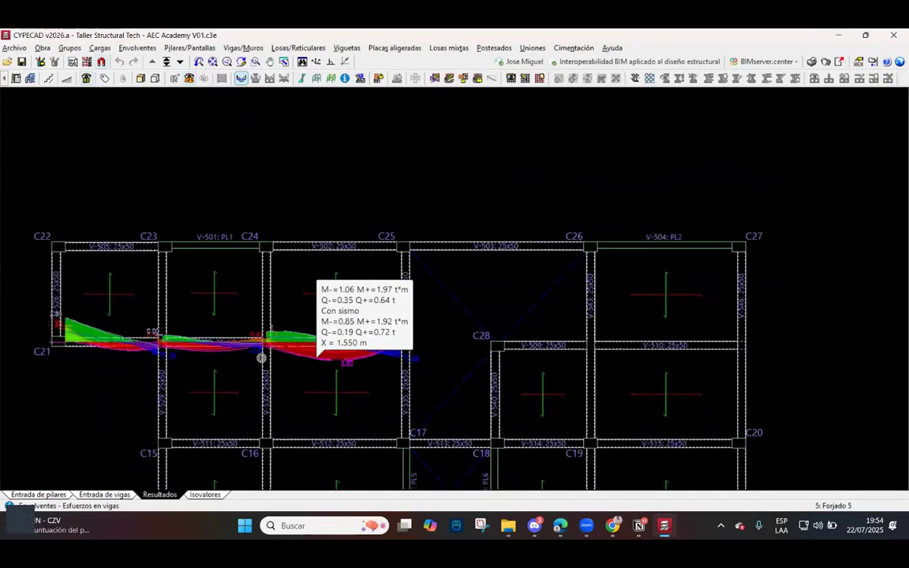
Examine the moment and shear envelope values at several points along beam V-508 and its neighbouring spans.
scroll(261, 357, "up", 5)
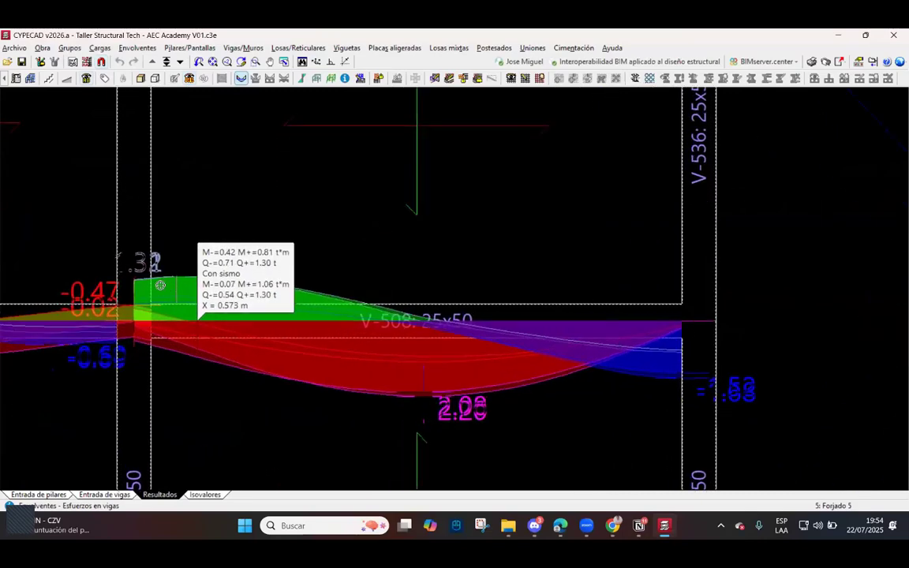
scroll(160, 284, "up", 1)
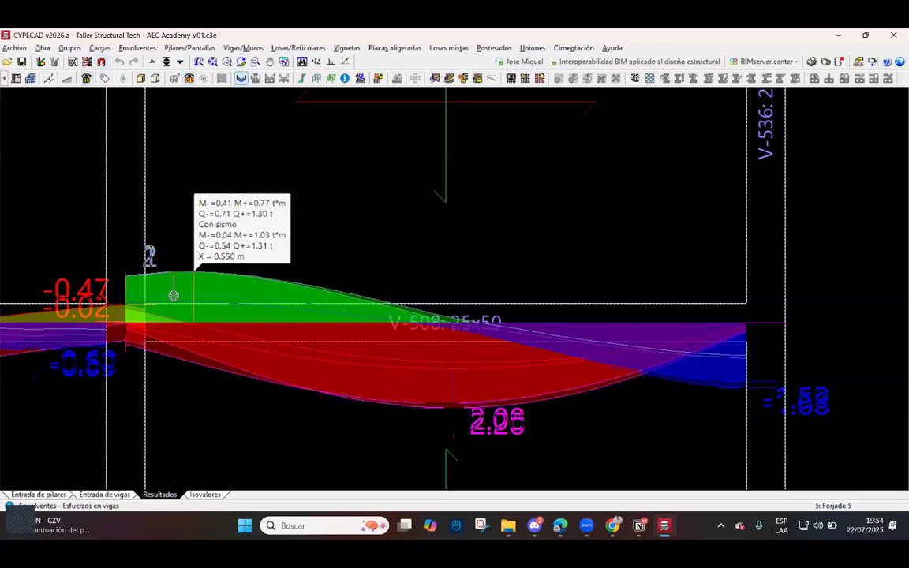
scroll(177, 290, "up", 3)
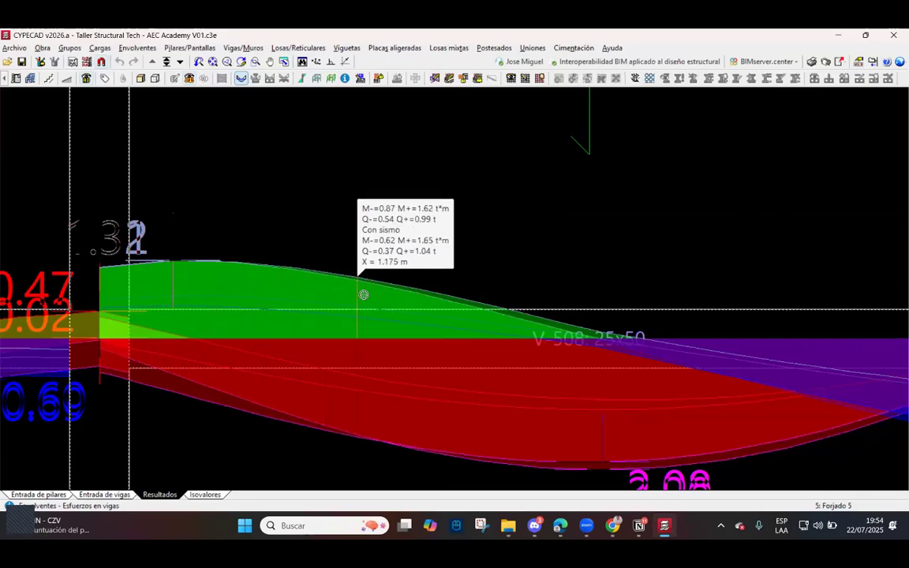
scroll(394, 297, "down", 1)
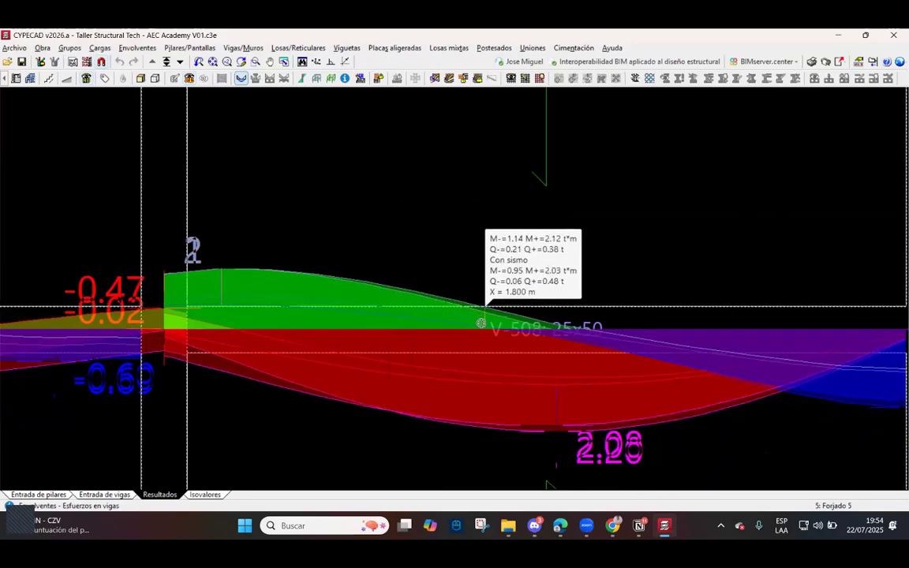
scroll(477, 317, "down", 5)
scroll(586, 335, "up", 3)
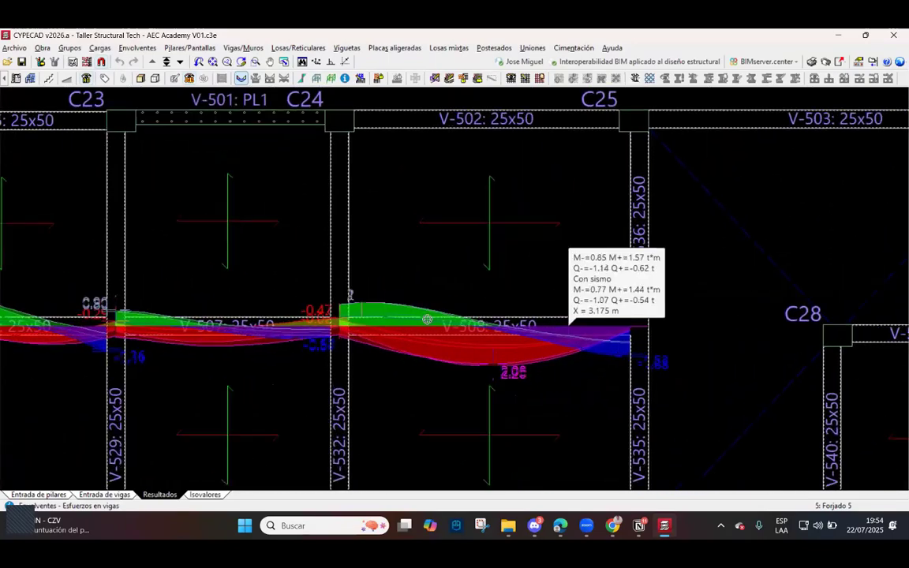
scroll(418, 288, "down", 6)
scroll(438, 327, "up", 2)
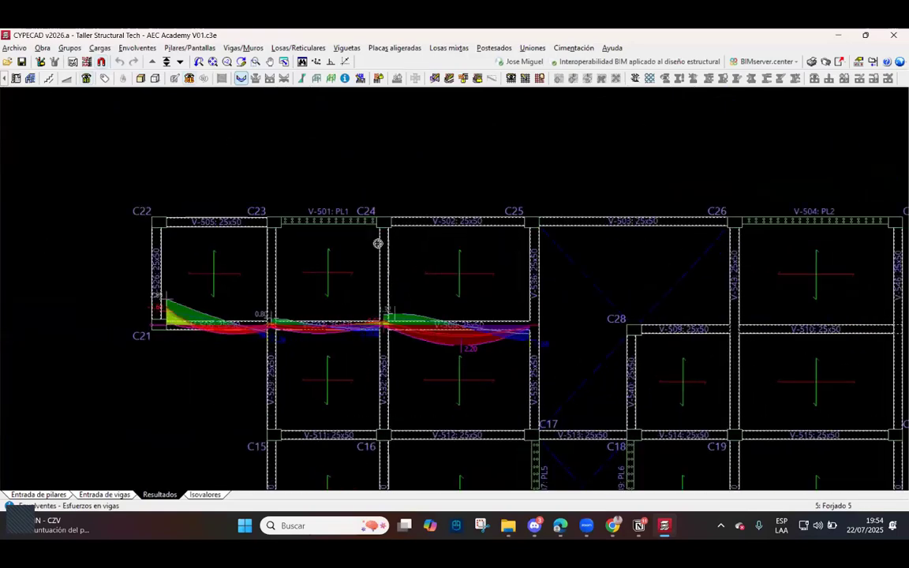
Display the moment and shear diagrams of the Sismo X hypothesis, Modo 1, on the V-501 to V-504 beam line and inspect V-502.
right_click(422, 228)
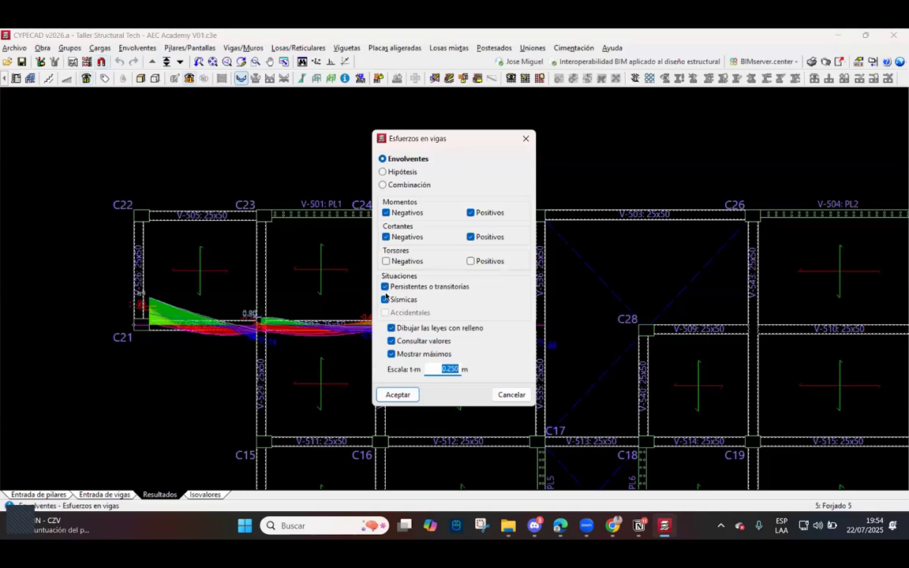
left_click(383, 172)
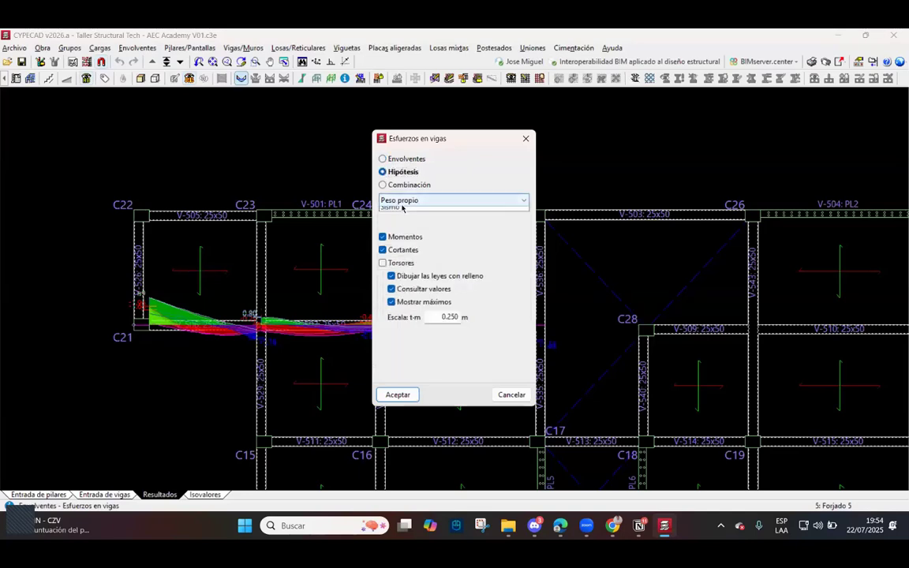
left_click(401, 201)
left_click(404, 246)
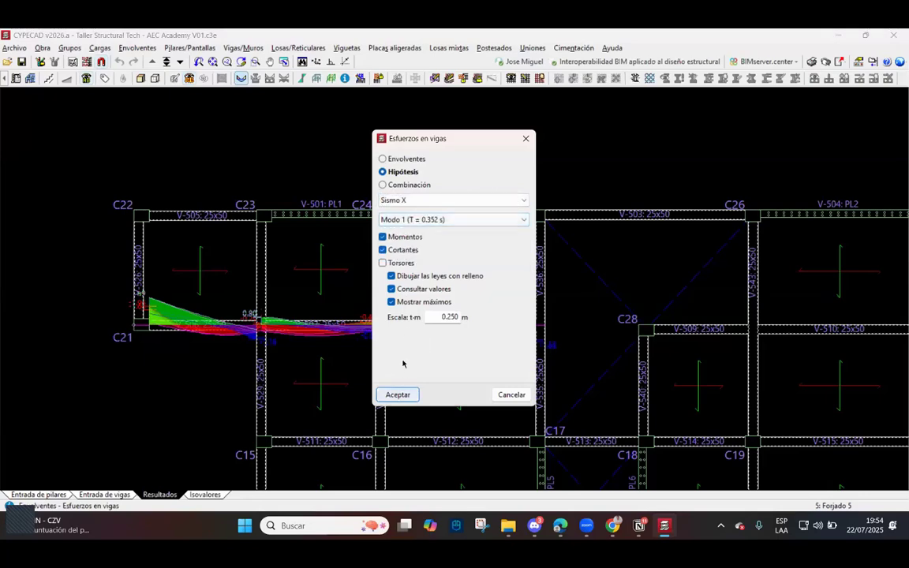
left_click(397, 394)
mouse_move(494, 209)
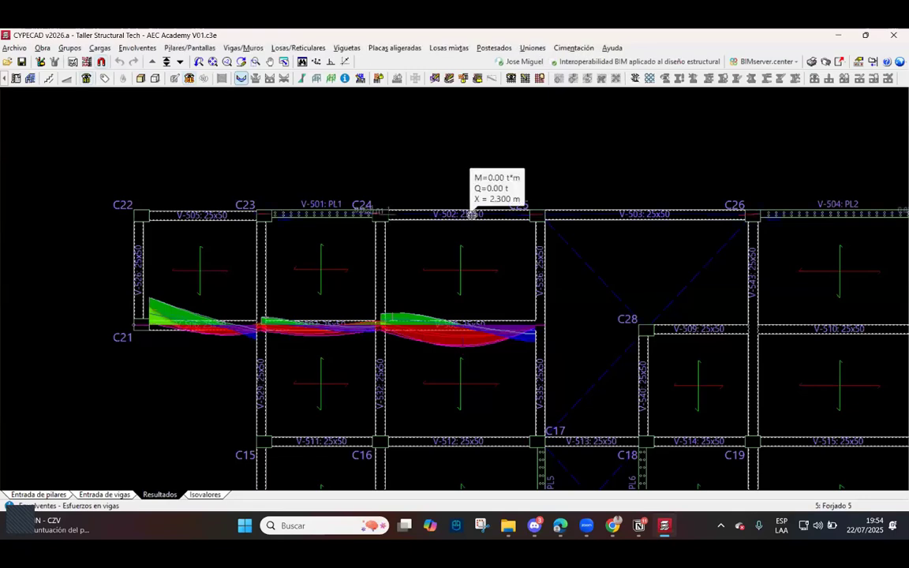
scroll(428, 215, "up", 1)
scroll(428, 215, "up", 6)
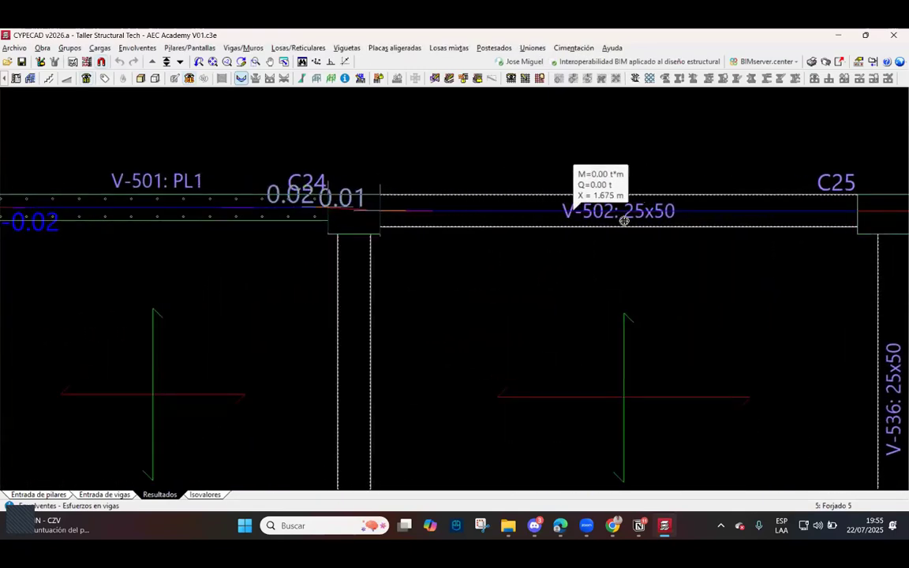
scroll(383, 212, "down", 4)
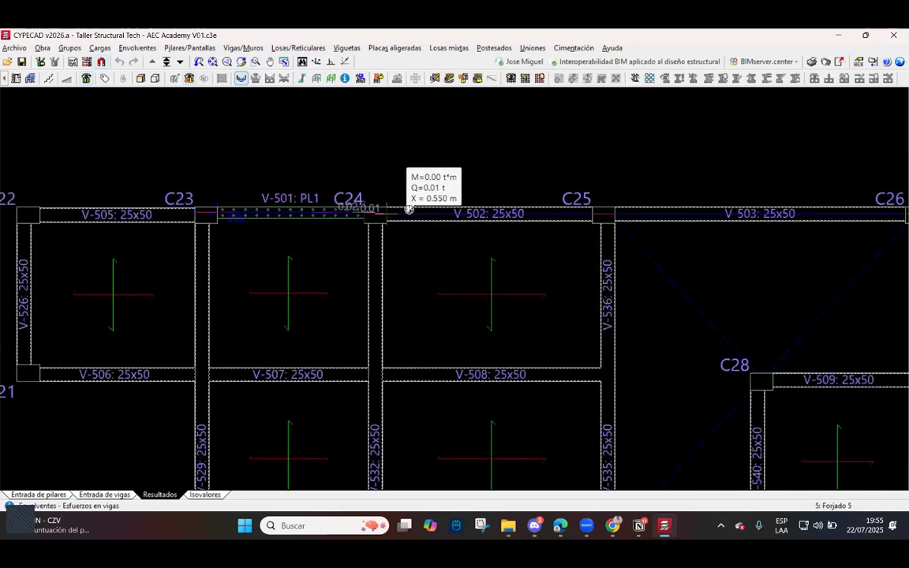
right_click(412, 213)
left_click(423, 222)
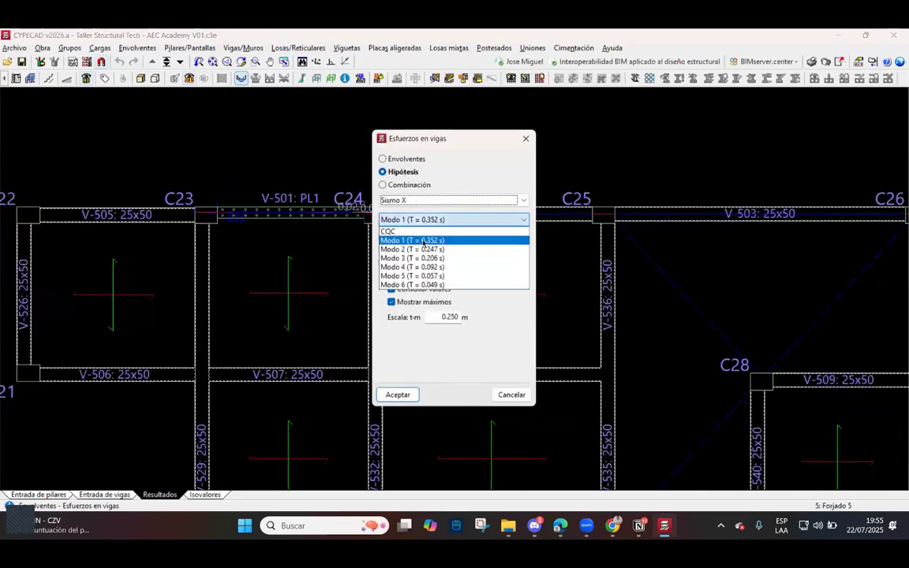
left_click(426, 249)
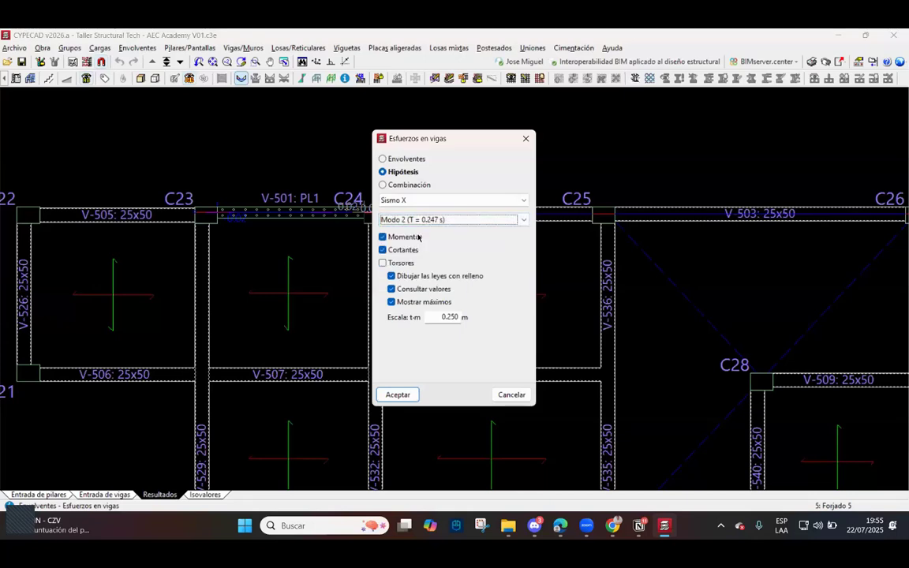
left_click(493, 202)
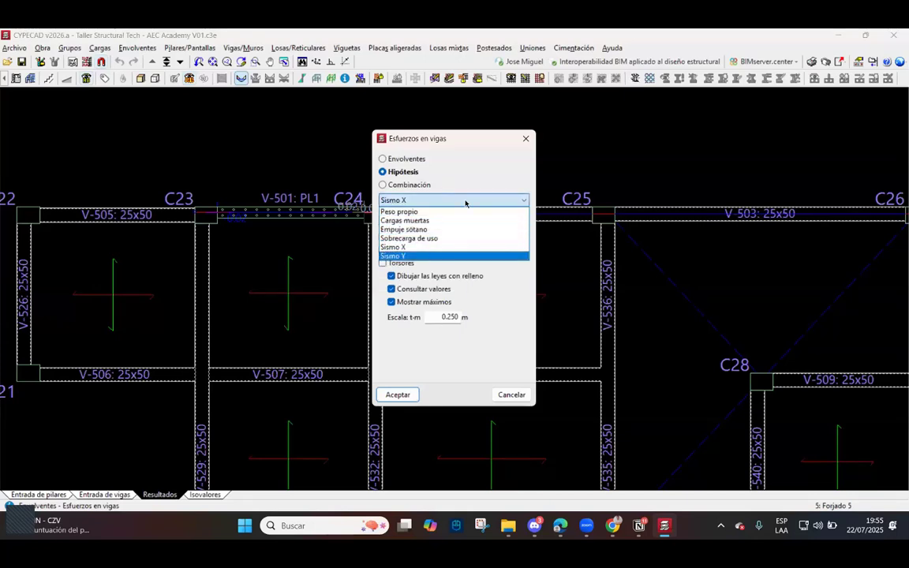
left_click(525, 138)
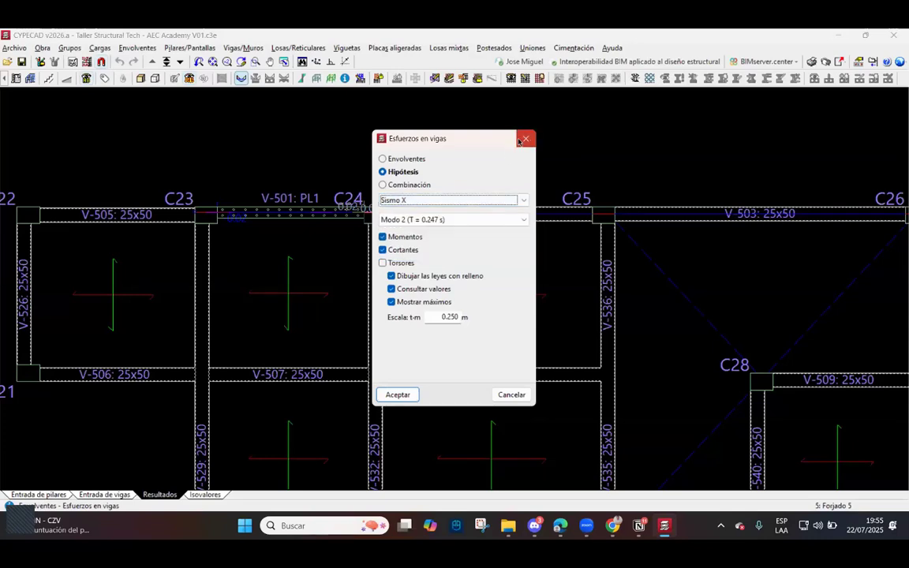
left_click(525, 139)
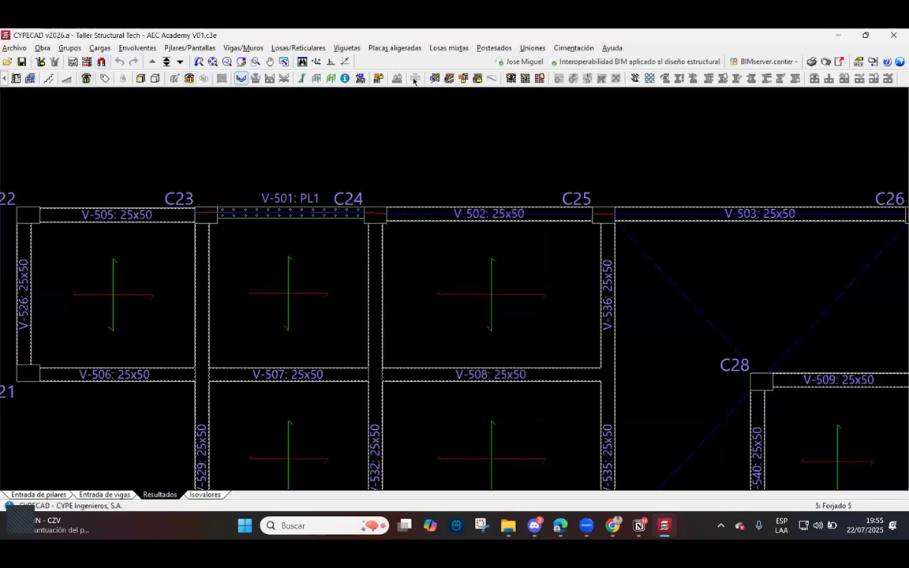
right_click(320, 278)
Open the beam editor for the frame running from C23 to C27 and look over its spans and force diagrams.
scroll(320, 279, "down", 3)
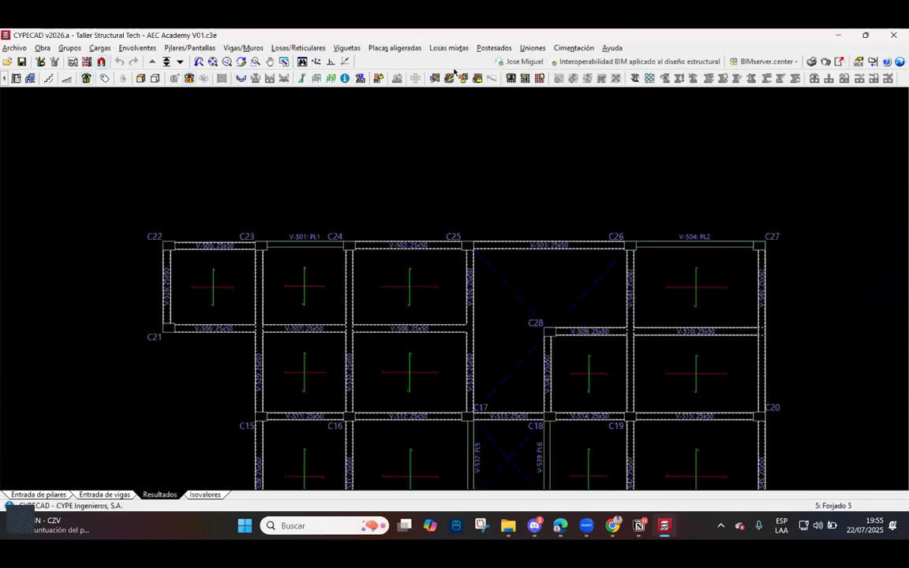
left_click(242, 48)
left_click(248, 81)
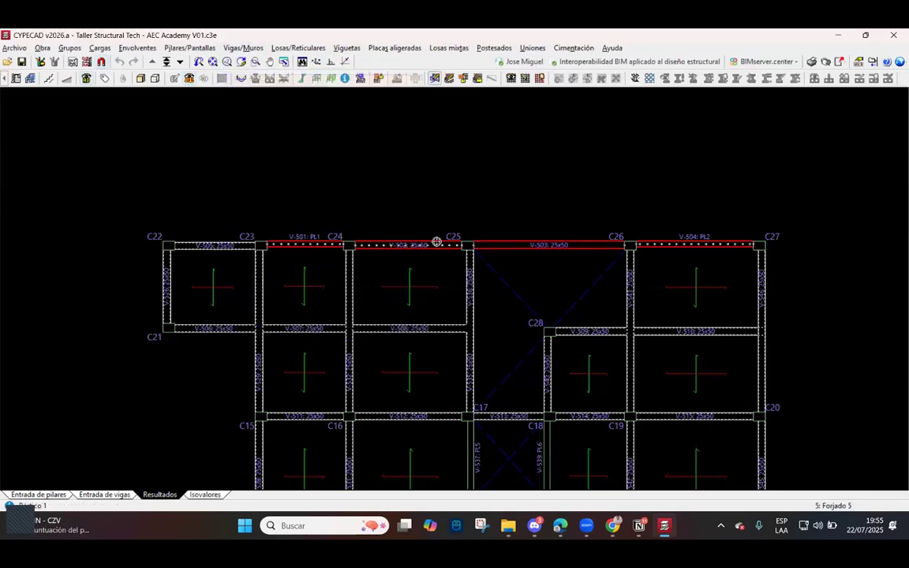
left_click(337, 248)
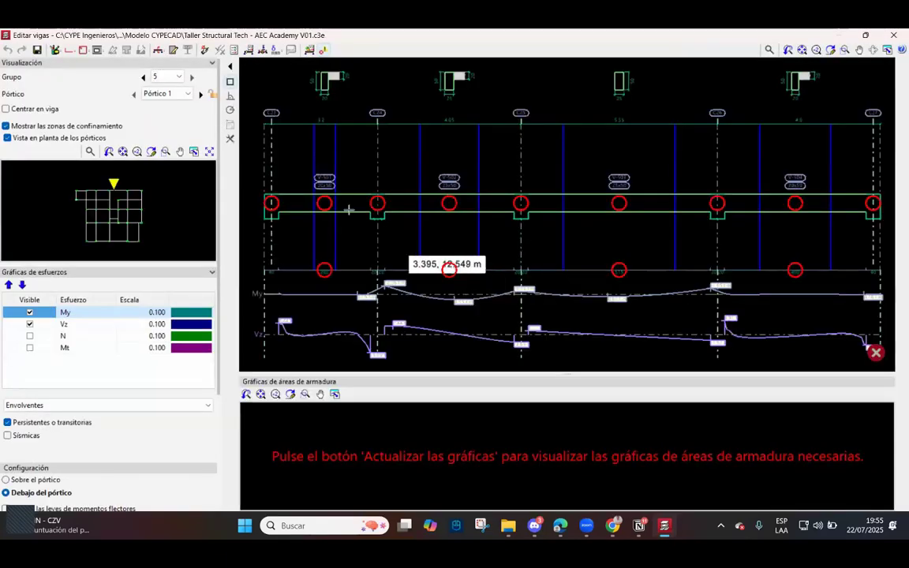
scroll(373, 212, "up", 3)
scroll(609, 212, "down", 3)
scroll(539, 216, "up", 2)
scroll(539, 235, "down", 2)
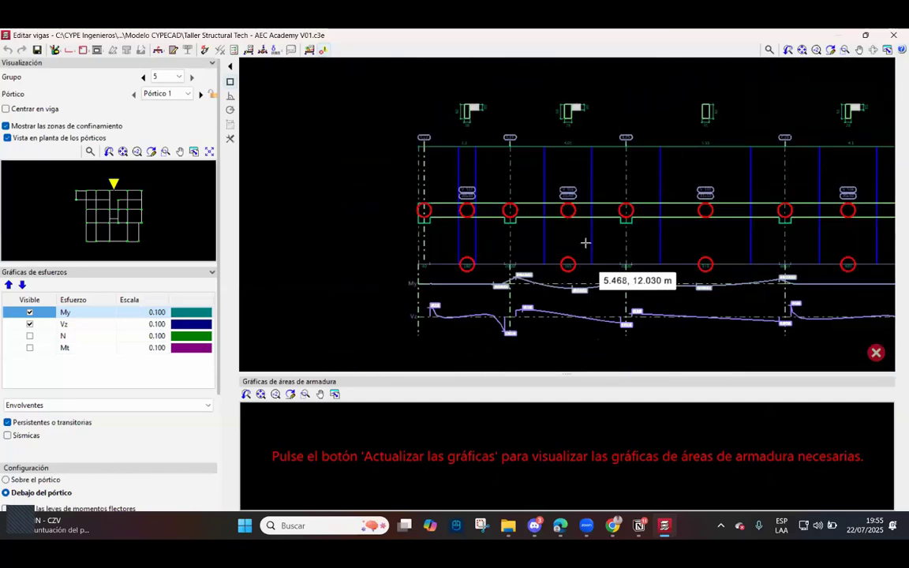
scroll(440, 228, "up", 1)
scroll(443, 229, "down", 2)
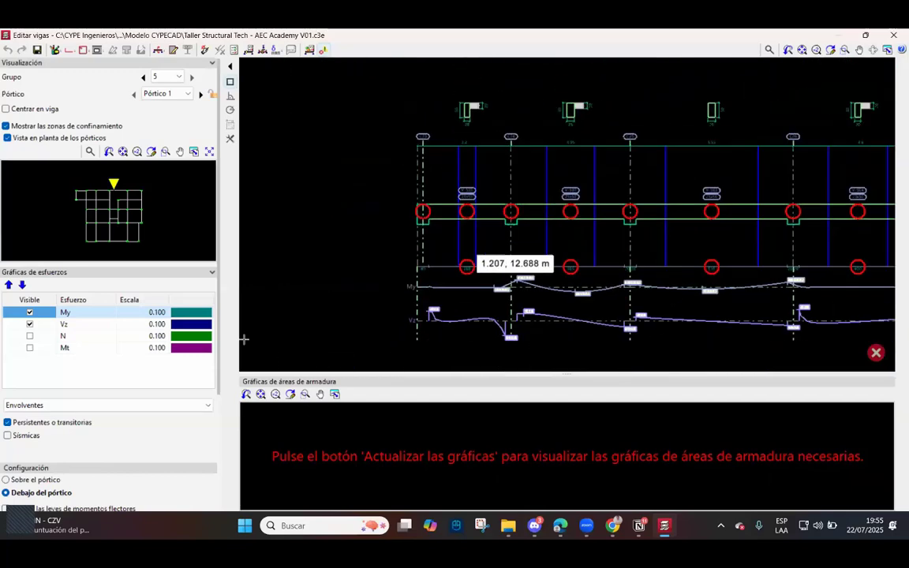
Show only the Sísmicas envelopes in the frame's force diagrams, hiding the Persistentes o transitorias ones.
left_click(7, 435)
scroll(8, 362, "down", 1)
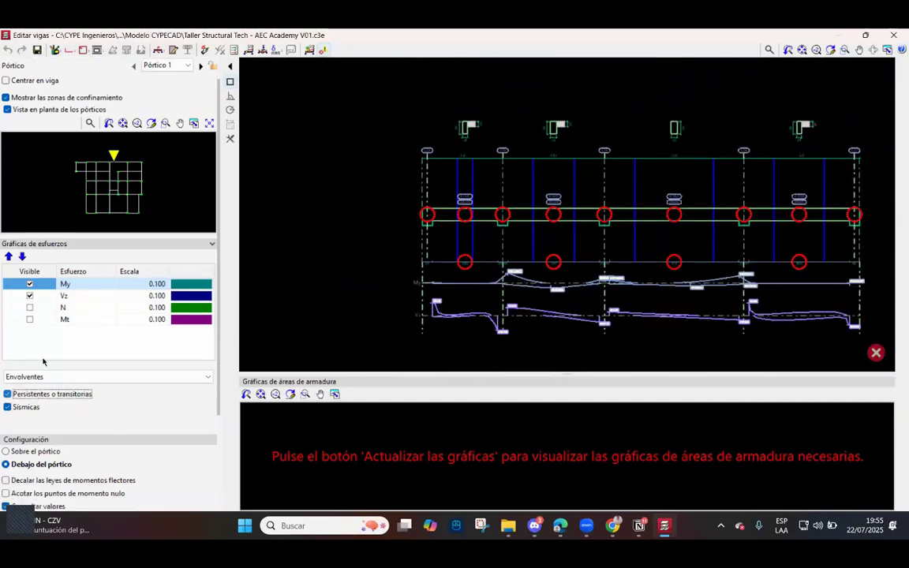
scroll(551, 247, "down", 1)
scroll(537, 227, "up", 3)
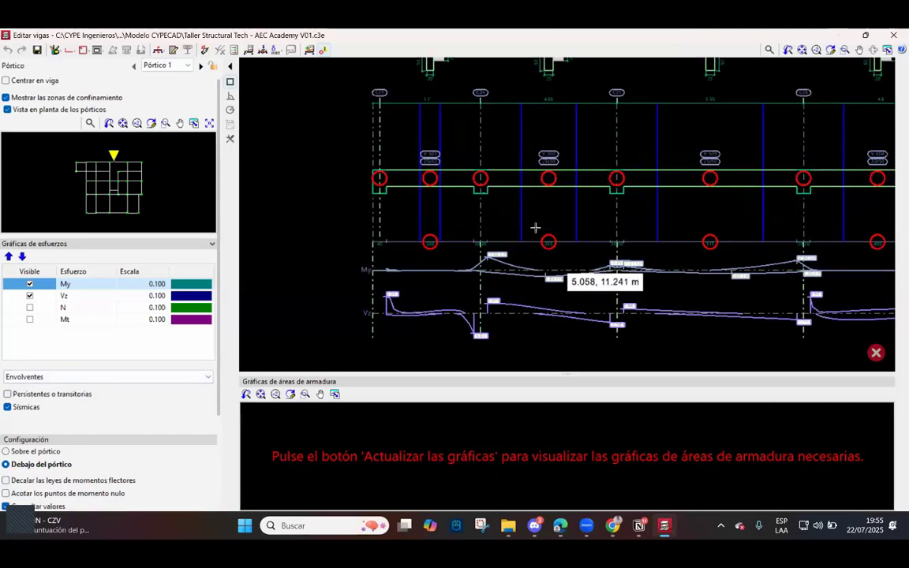
Examine the seismic moment and shear envelopes along spans V-501, V-502 and V-503.
scroll(552, 166, "up", 3)
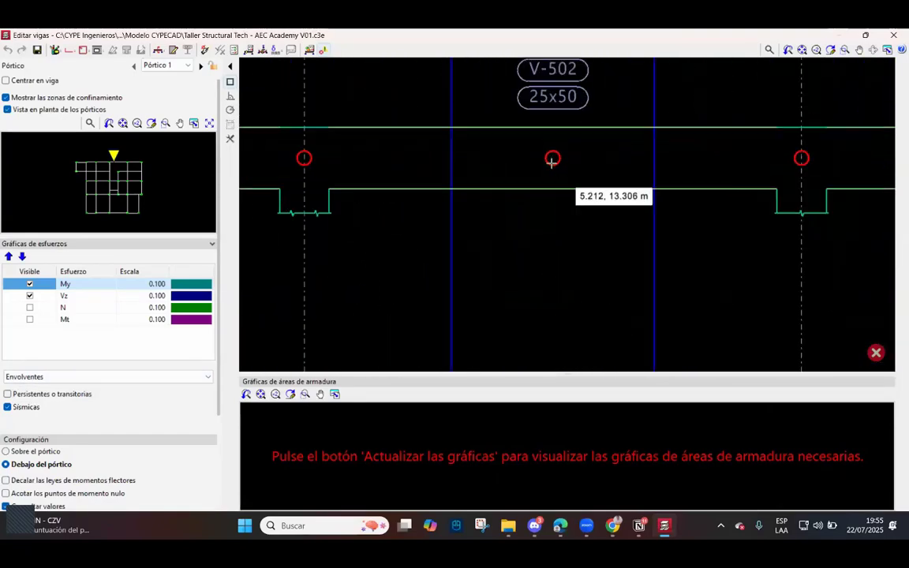
scroll(553, 166, "down", 2)
scroll(553, 166, "down", 1)
scroll(551, 281, "down", 1)
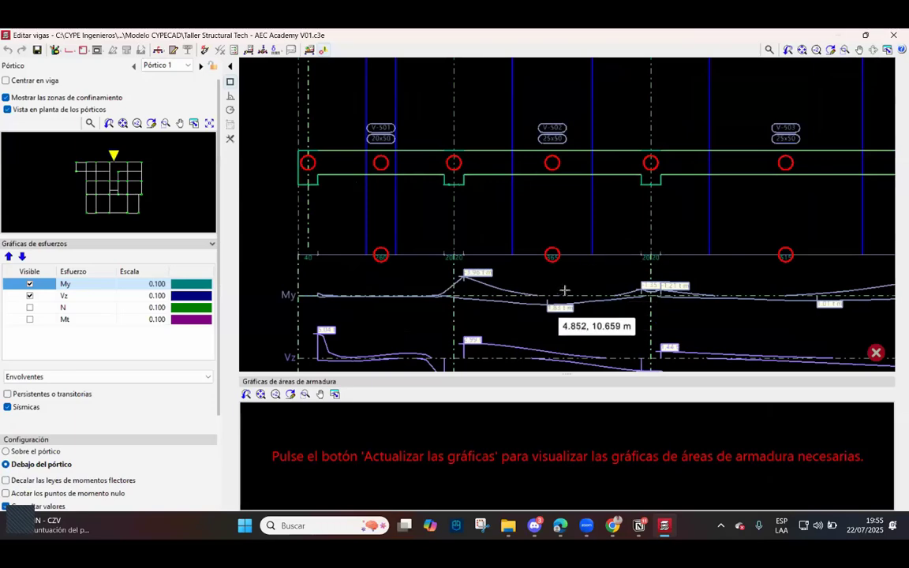
scroll(544, 301, "up", 1)
scroll(544, 302, "up", 2)
scroll(407, 268, "down", 2)
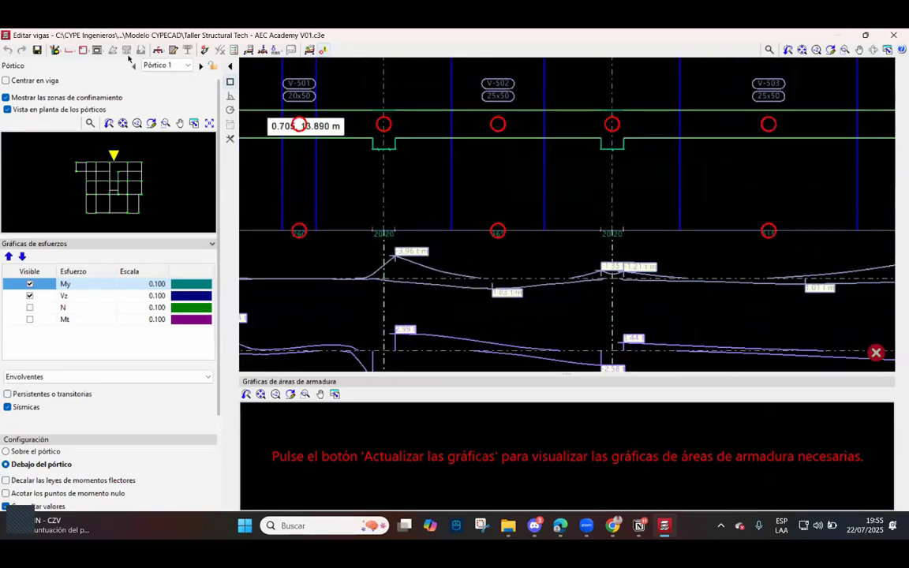
Start inserting longitudinal reinforcement bars of type Refuerzo, with diameter Ø1/2" for both the upper and lower faces.
left_click(69, 50)
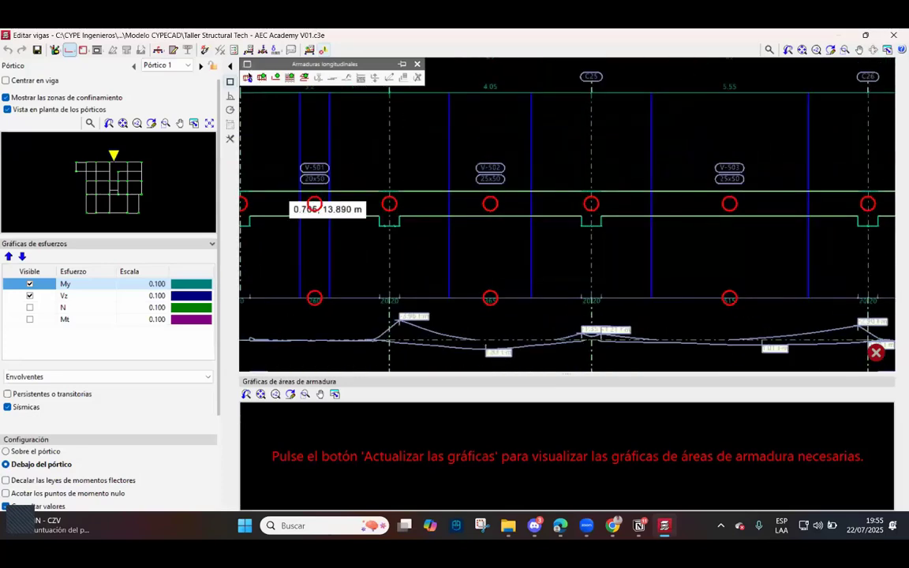
left_click(246, 76)
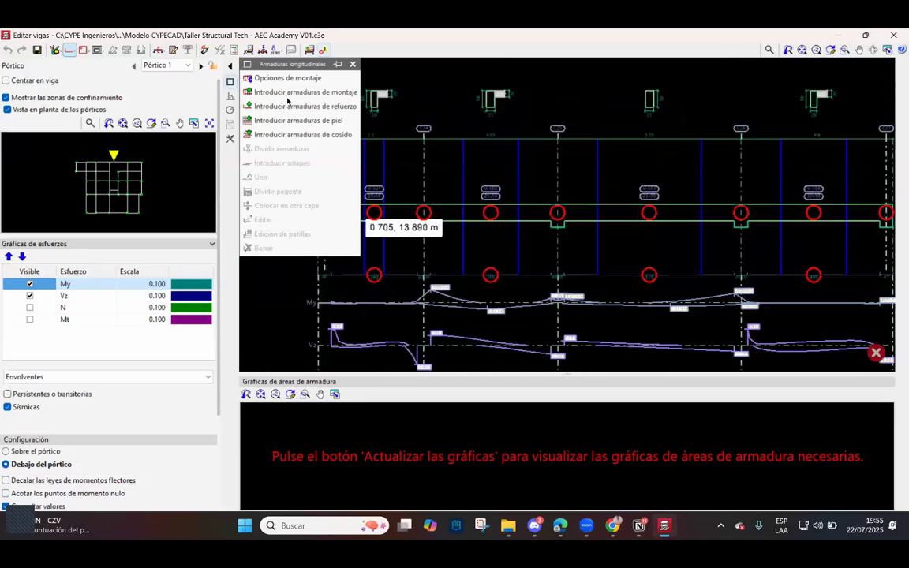
left_click(247, 106)
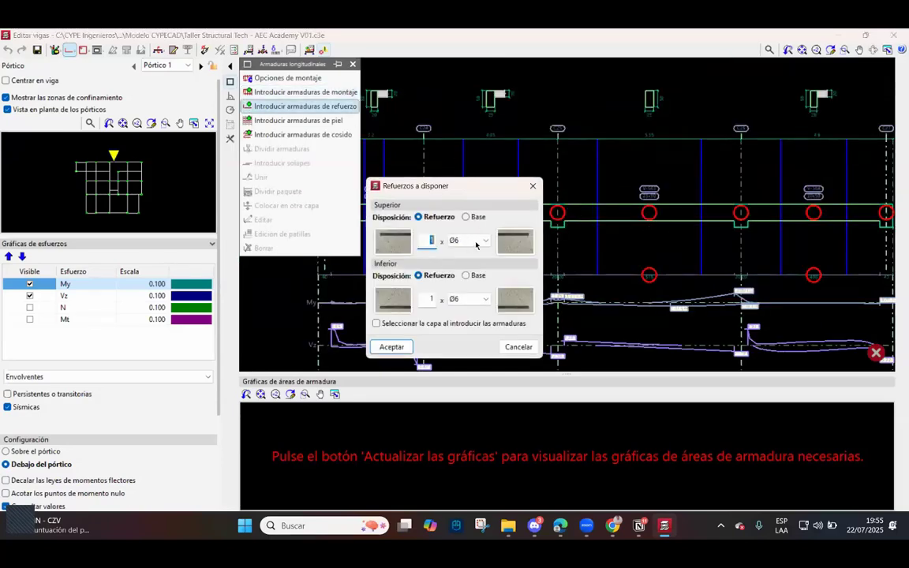
left_click(476, 240)
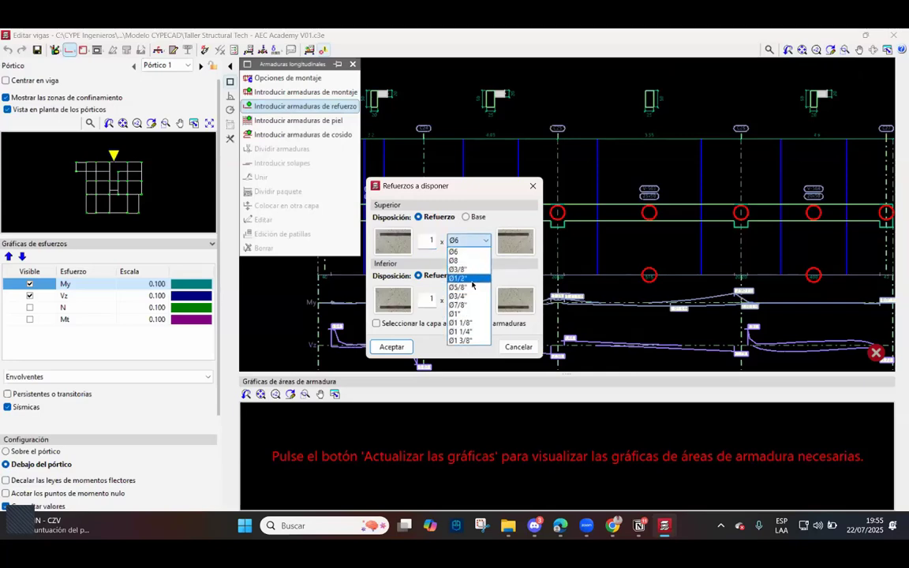
left_click(471, 280)
left_click(476, 302)
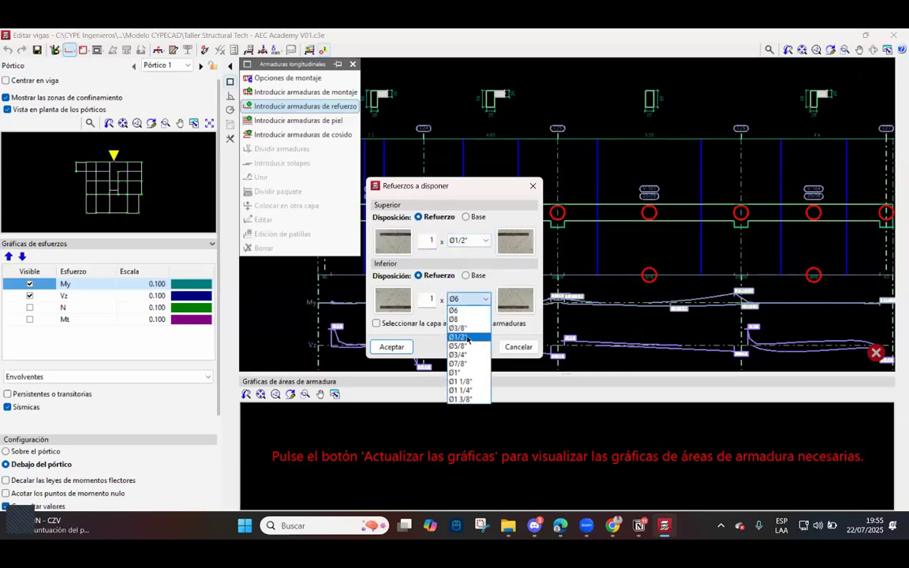
left_click(467, 337)
left_click(391, 347)
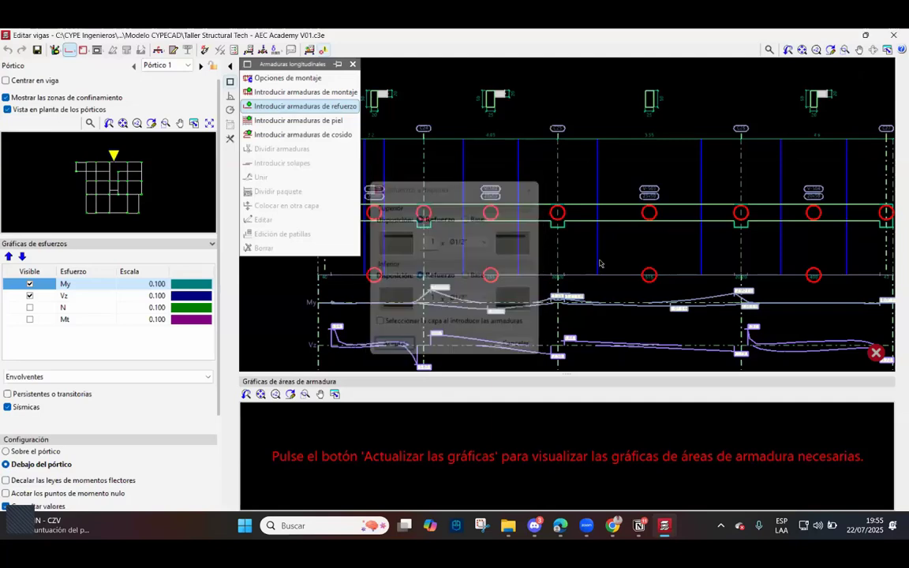
Draw an upper reinforcement bar along the whole frame from C23 to C27, with a total length of about 1774 cm.
scroll(543, 252, "down", 3)
scroll(568, 253, "up", 3)
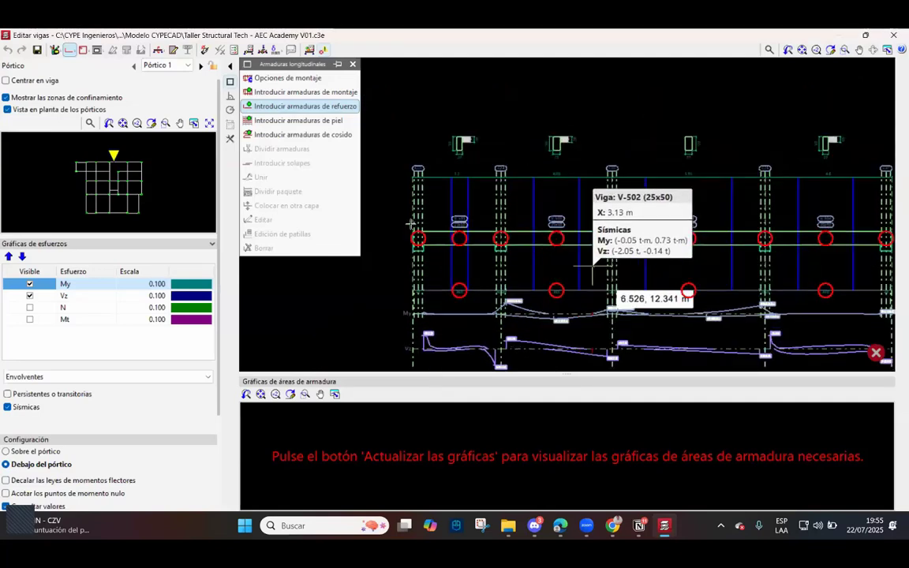
scroll(678, 227, "down", 3)
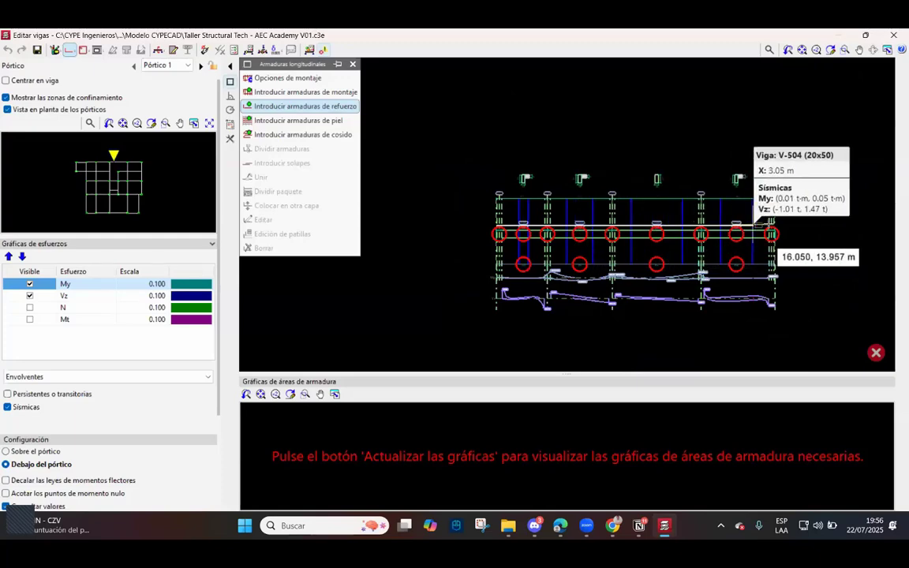
scroll(772, 226, "up", 3)
scroll(772, 227, "up", 5)
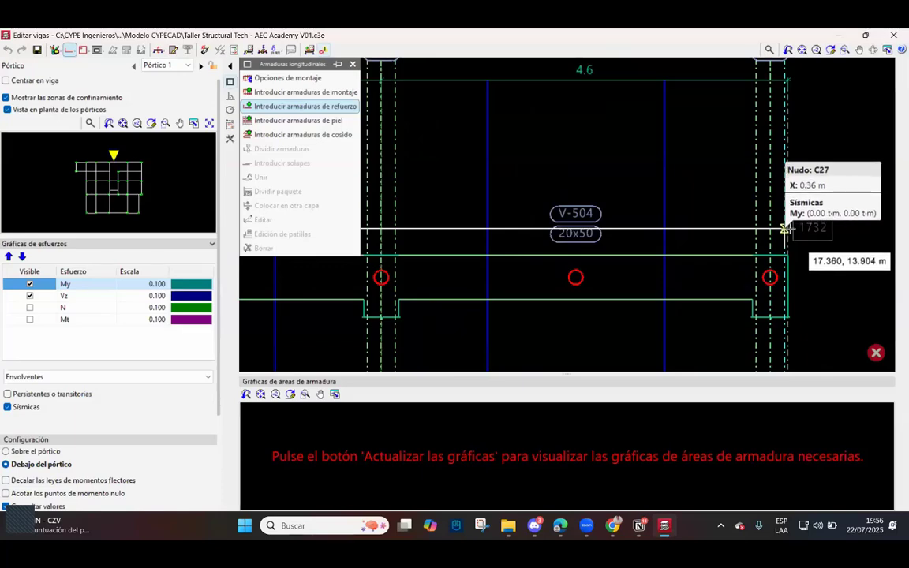
scroll(785, 233, "down", 5)
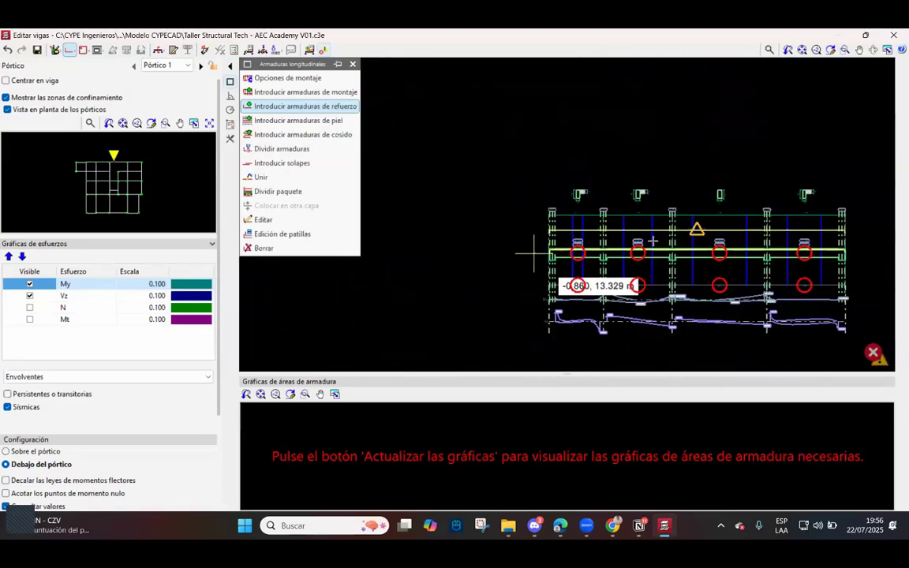
Check the length warning on the full-frame upper bar and delete that bar.
scroll(694, 234, "up", 5)
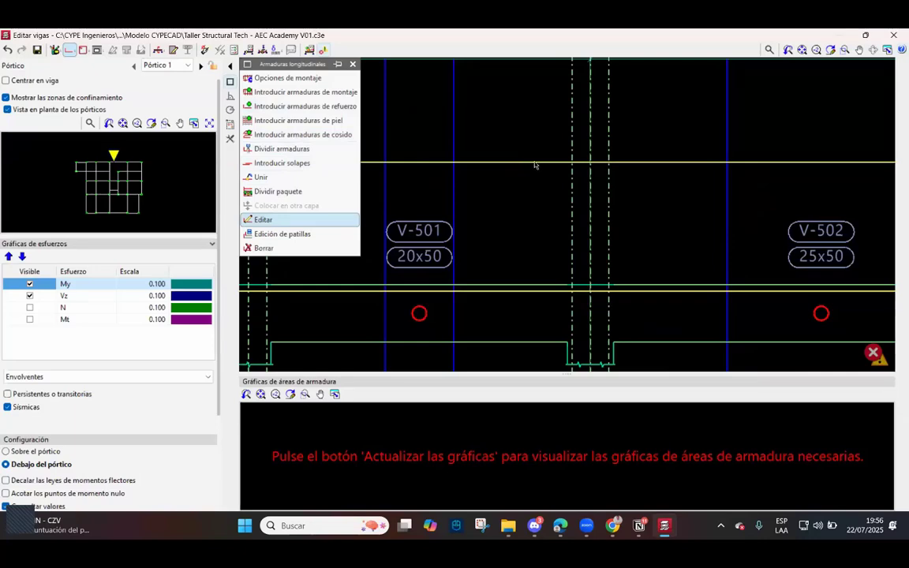
scroll(530, 219, "down", 5)
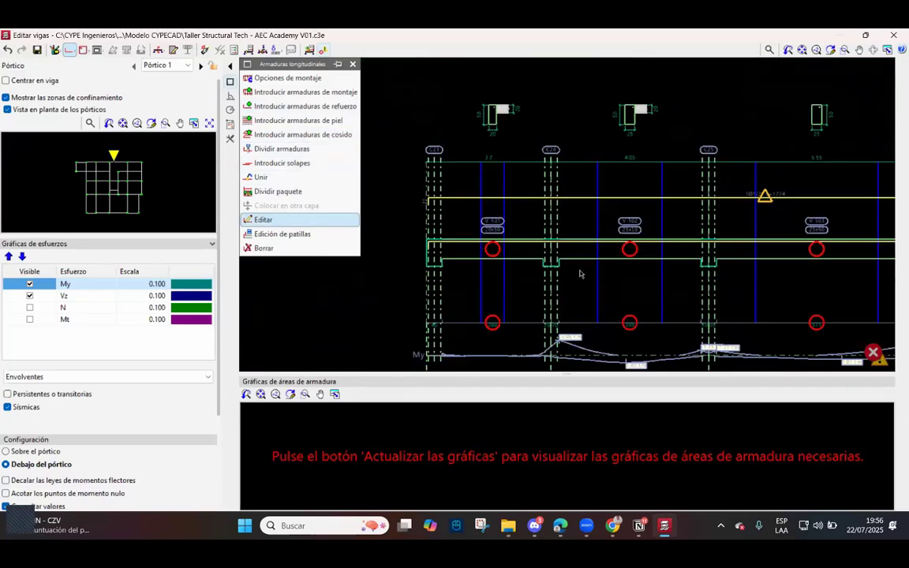
scroll(580, 274, "up", 3)
mouse_move(608, 136)
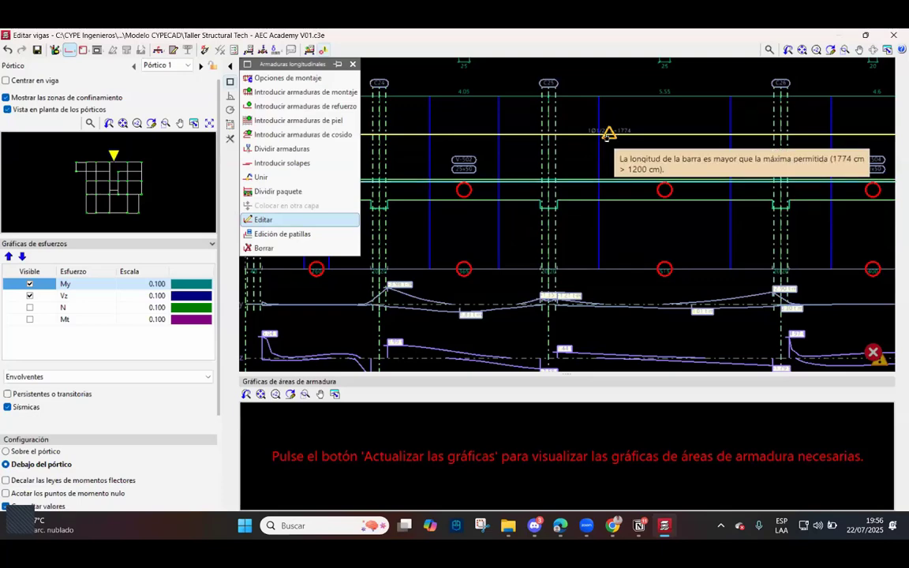
scroll(607, 135, "down", 3)
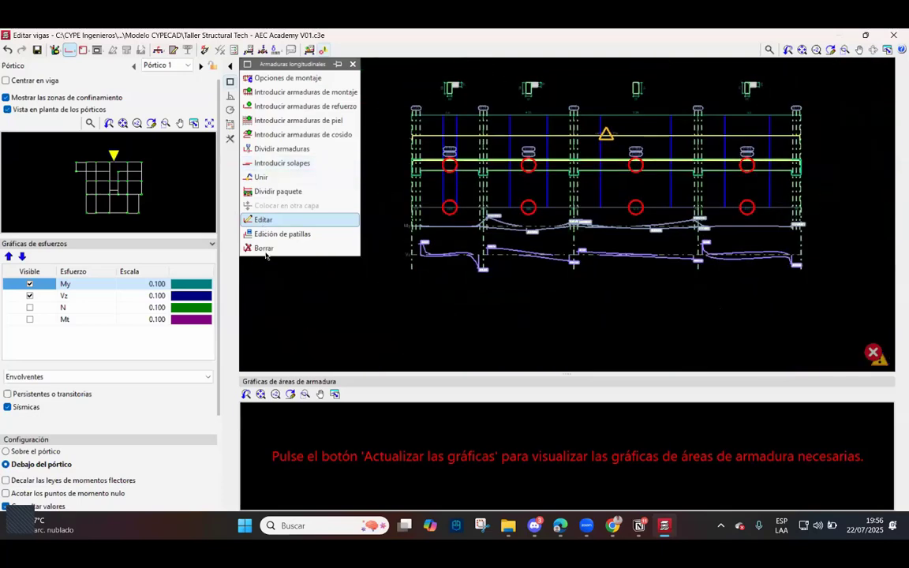
left_click(265, 249)
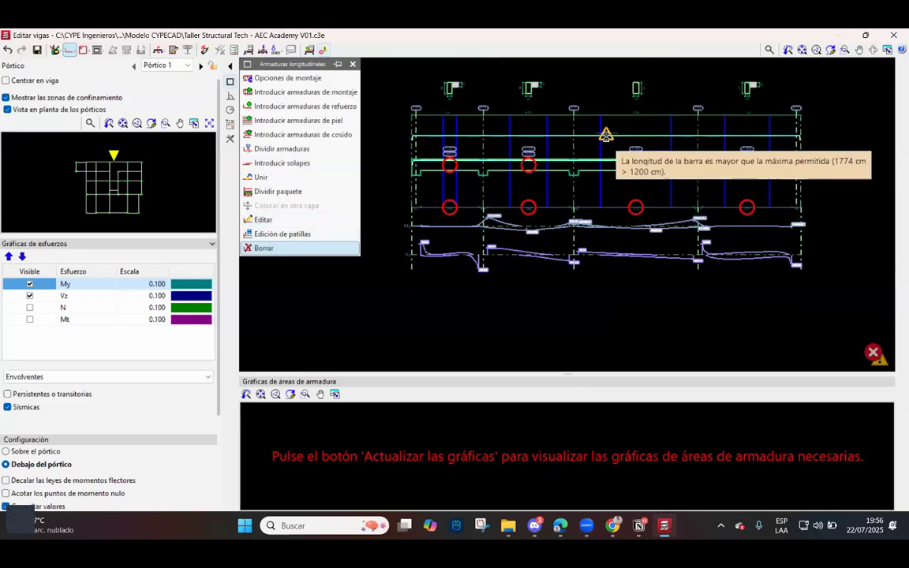
left_click(606, 136)
Draw an upper reinforcement bar from the outer face of C23 into span V-503 with a length of 875 cm.
scroll(470, 157, "up", 3)
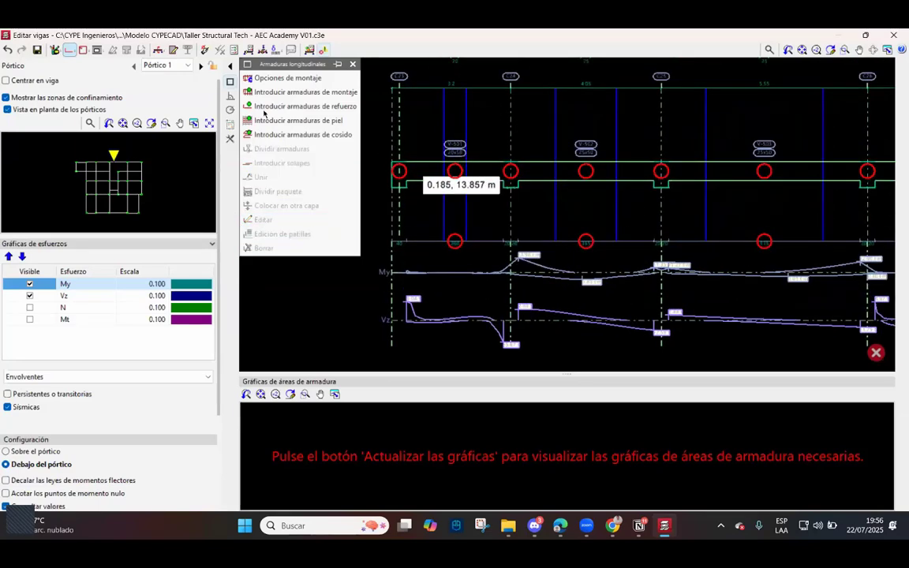
left_click(392, 142)
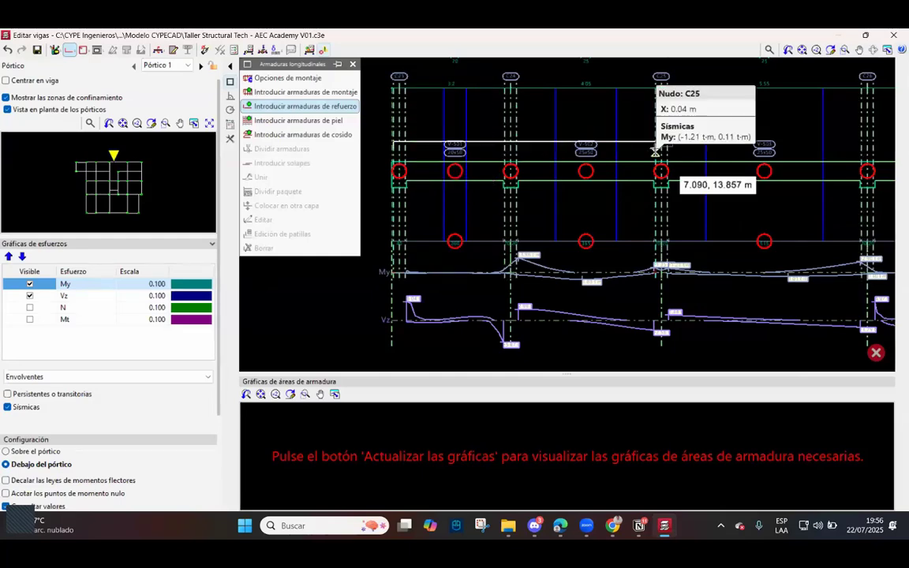
left_click(718, 146)
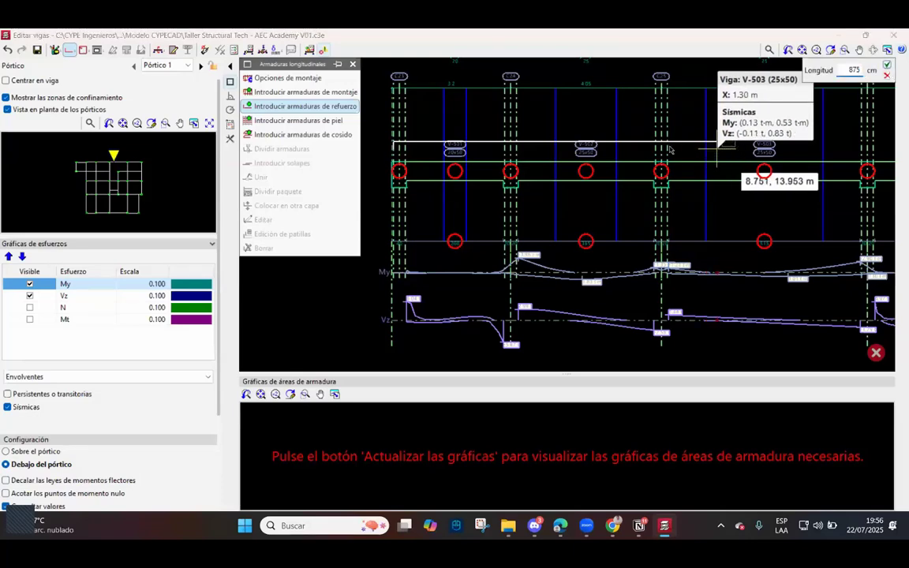
key("Return")
scroll(509, 132, "up", 2)
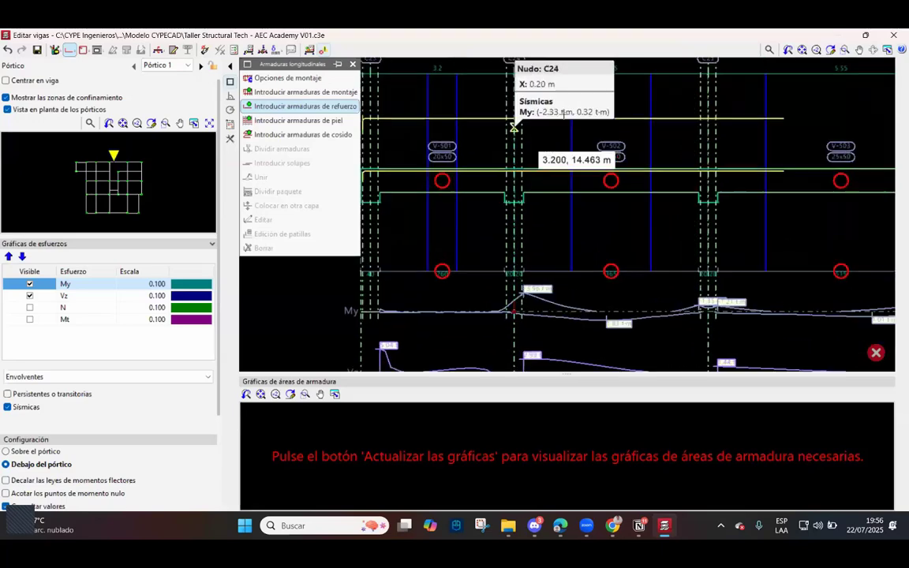
Edit the upper reinforcement over V-501 and V-502 to two Ø1/2" bars.
scroll(513, 127, "up", 5)
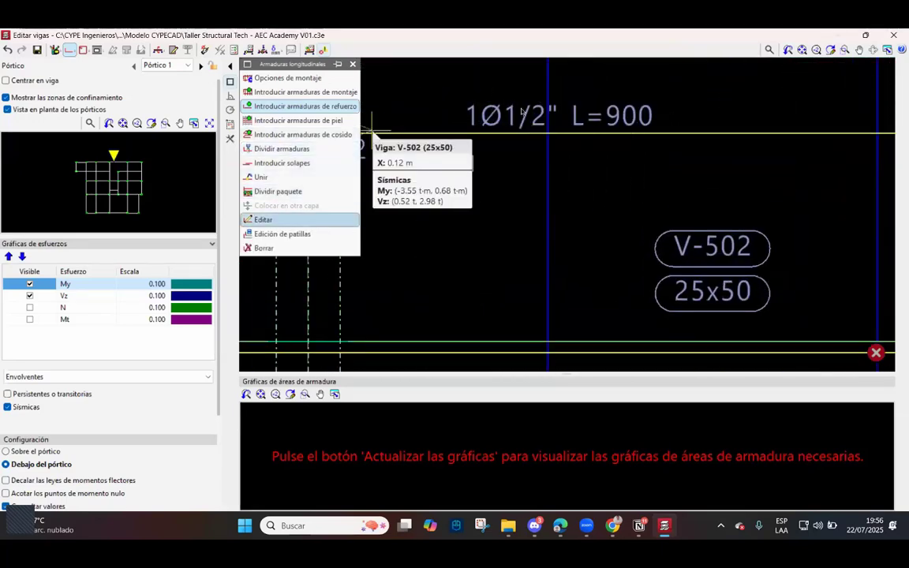
left_click(510, 132)
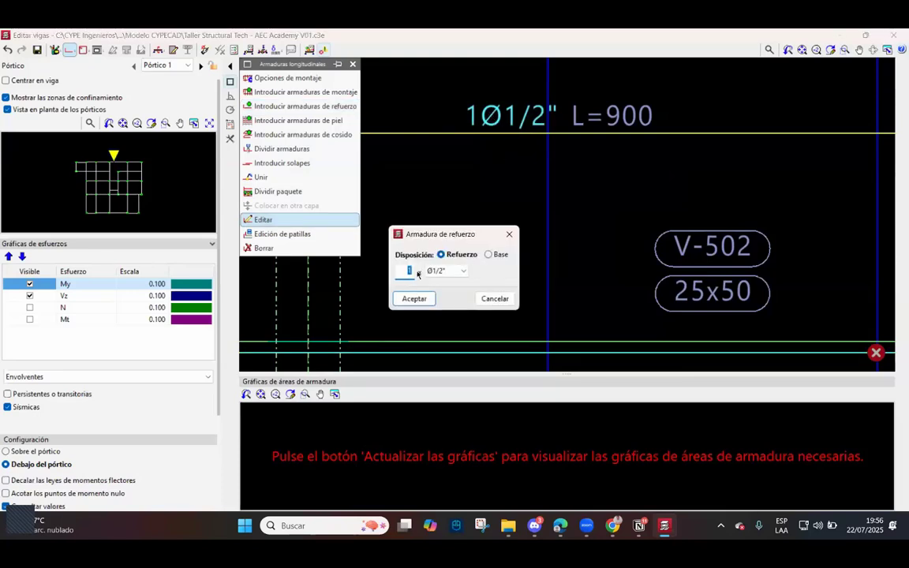
type("2")
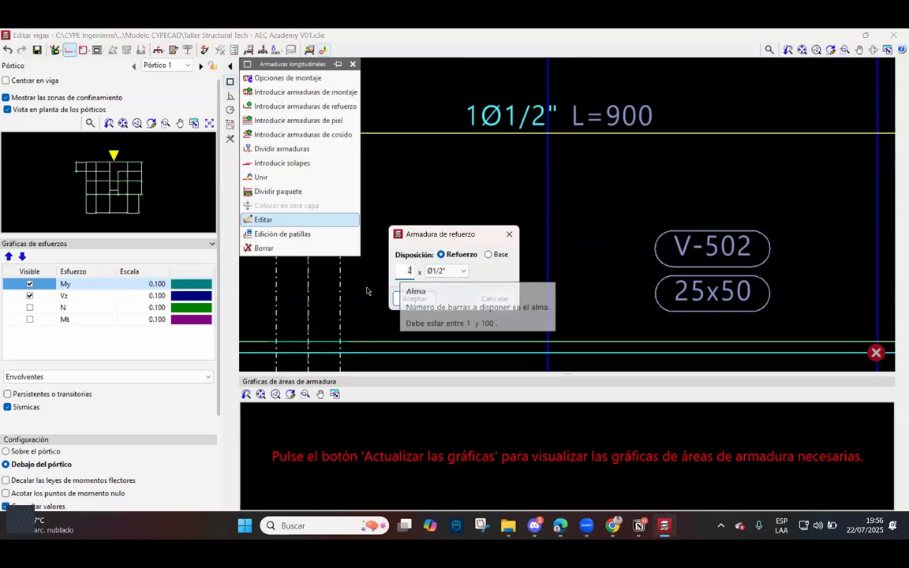
key("Return")
Examine the bar positions in V-501's cross-section and the extent of the upper reinforcement along the frame.
scroll(558, 196, "down", 5)
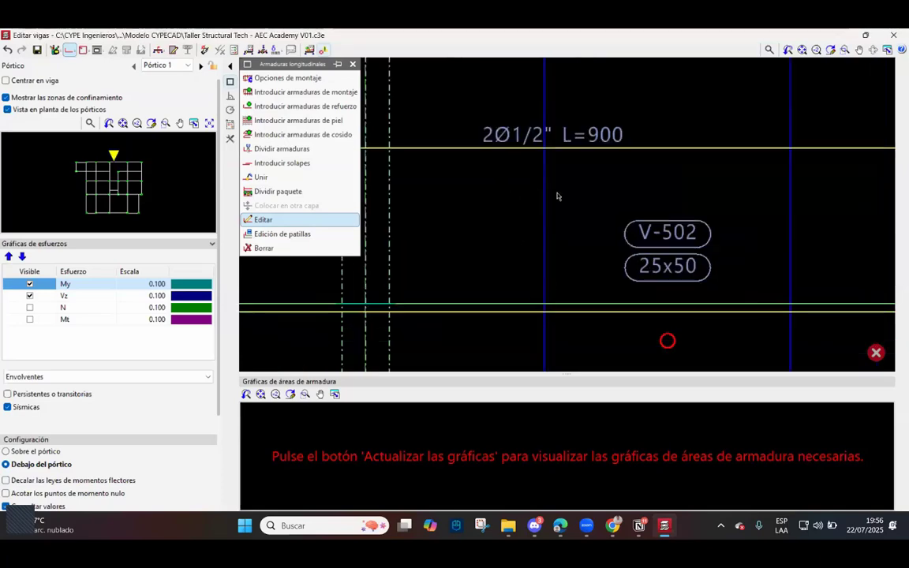
scroll(491, 123, "up", 5)
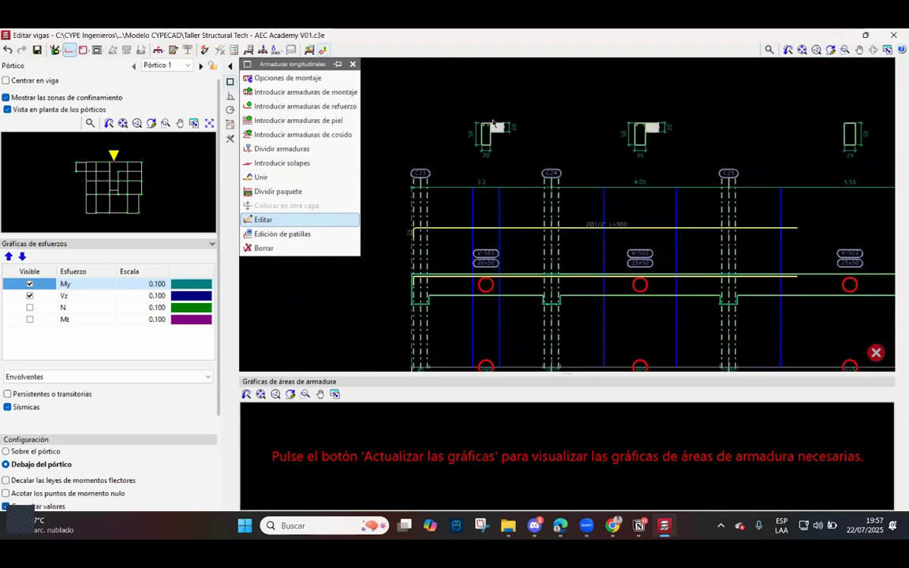
scroll(491, 122, "up", 3)
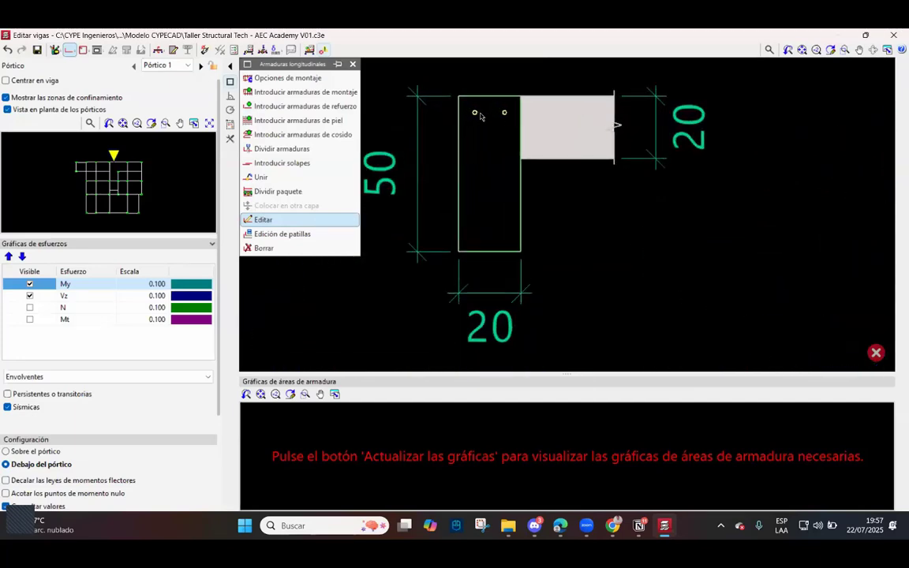
scroll(487, 120, "down", 5)
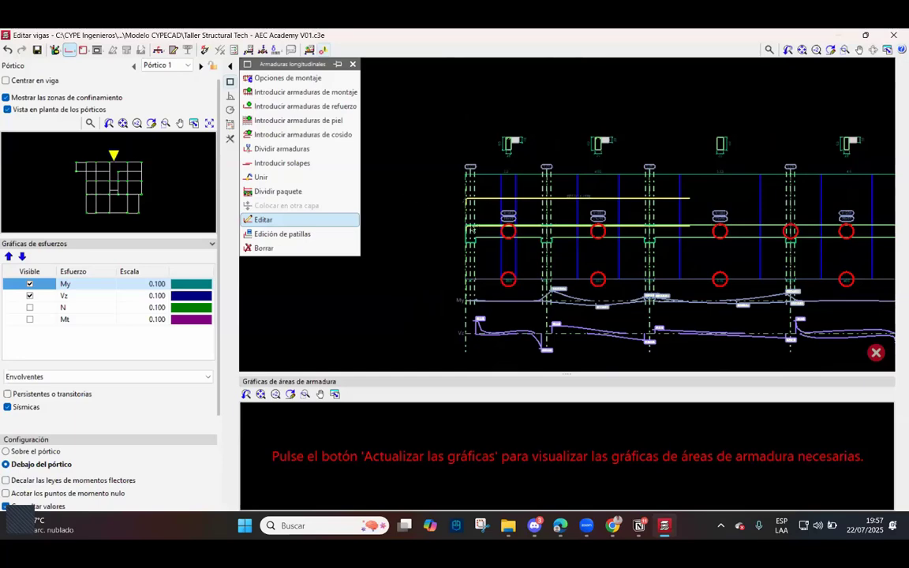
scroll(524, 222, "down", 5)
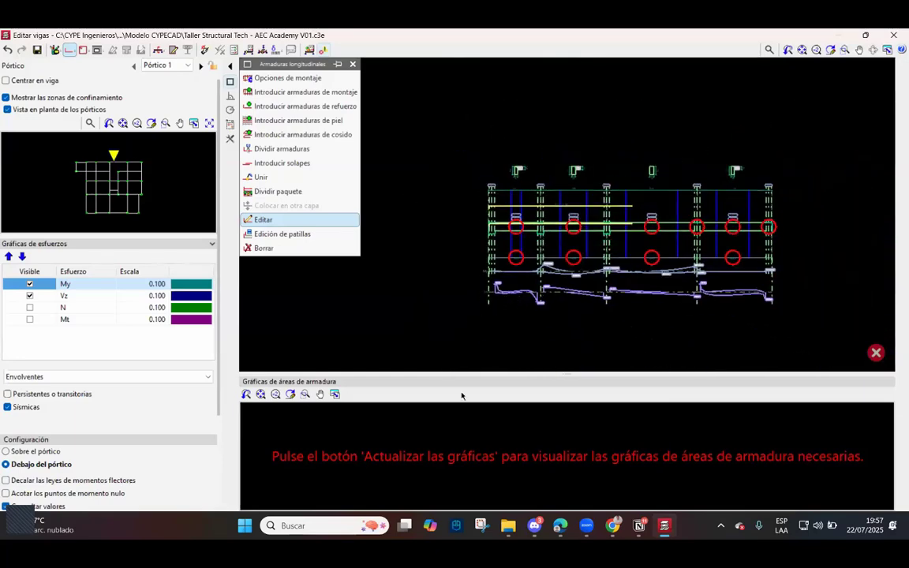
scroll(467, 297, "up", 1)
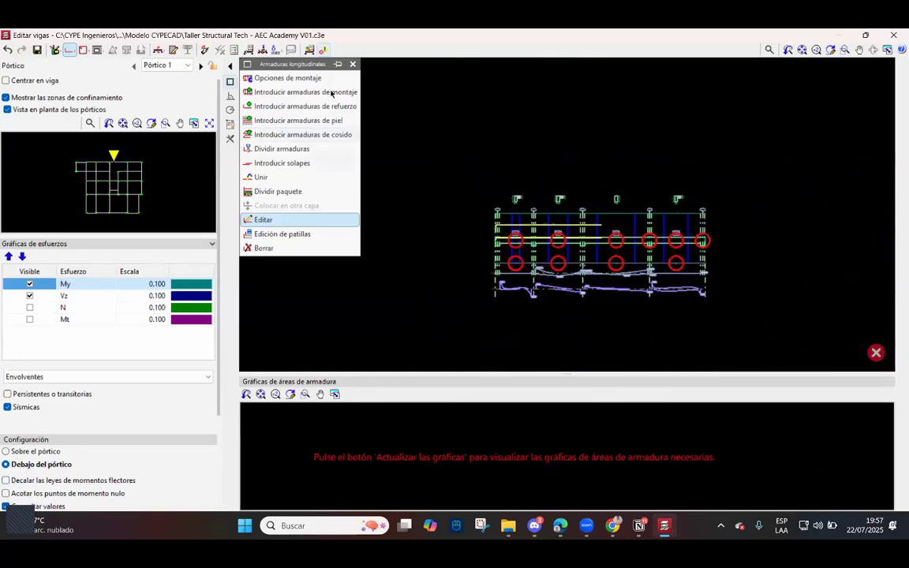
scroll(577, 226, "up", 1)
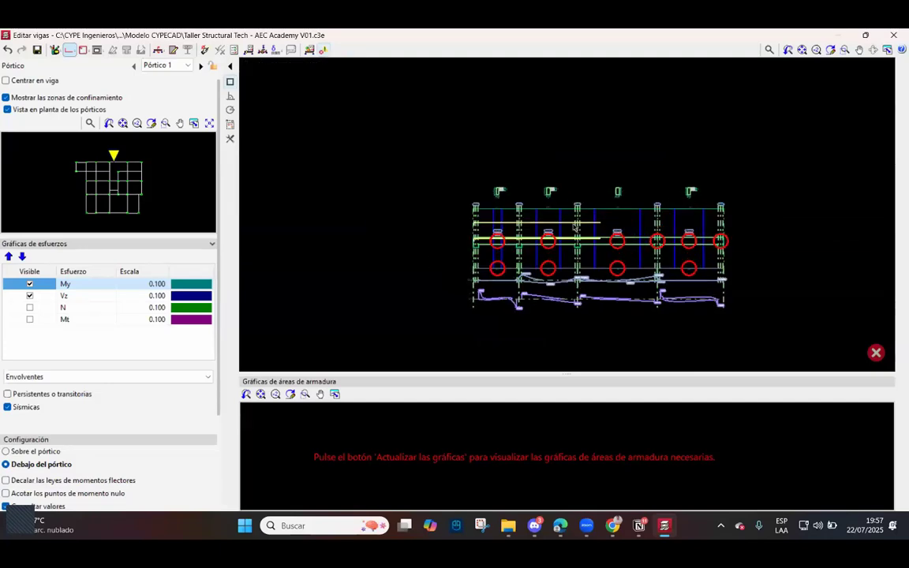
scroll(576, 226, "up", 3)
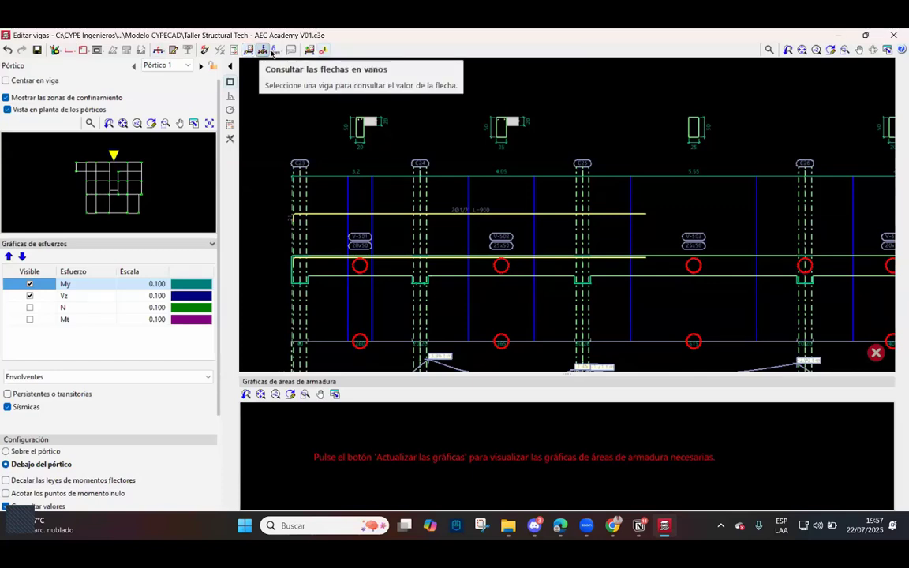
Try to run the check on Pórtico 1 and close the beam editor without saving the frame's changes.
left_click(263, 50)
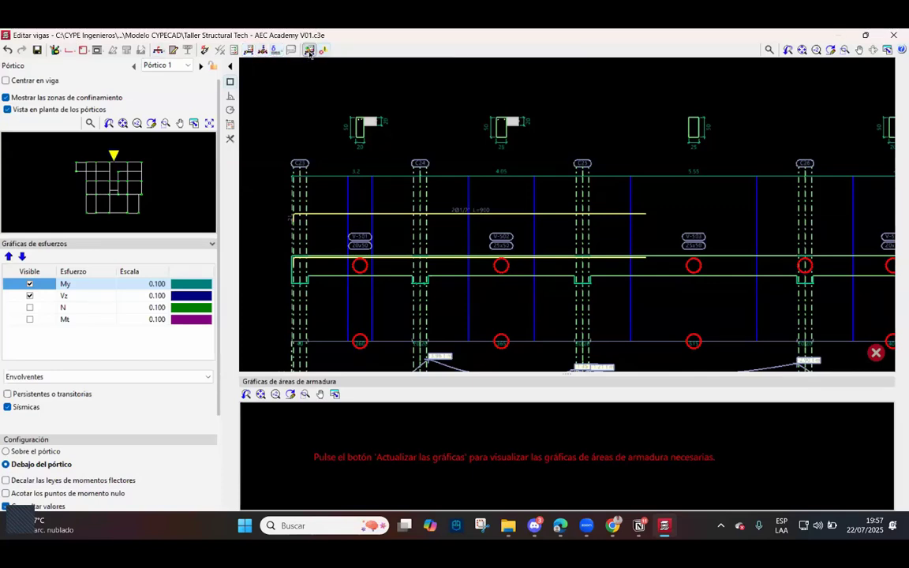
left_click(309, 51)
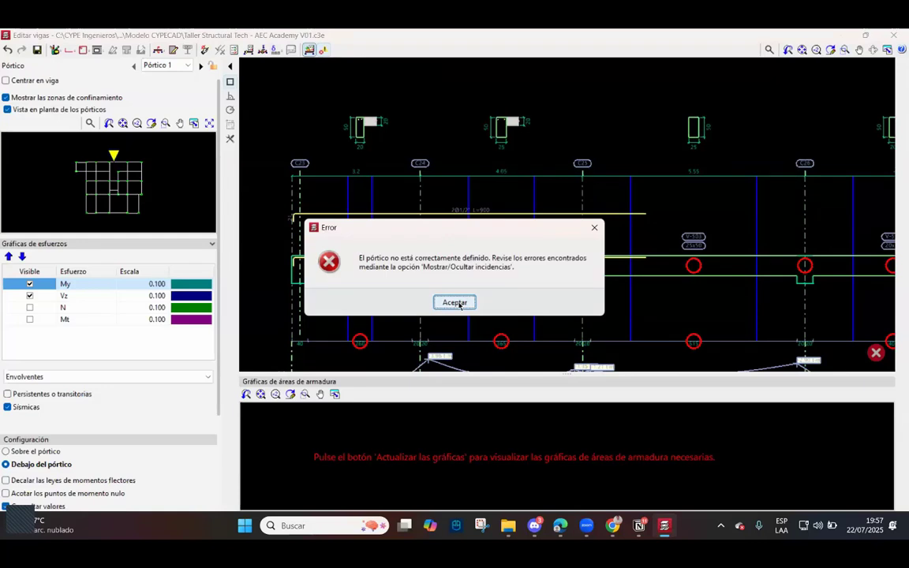
left_click(459, 303)
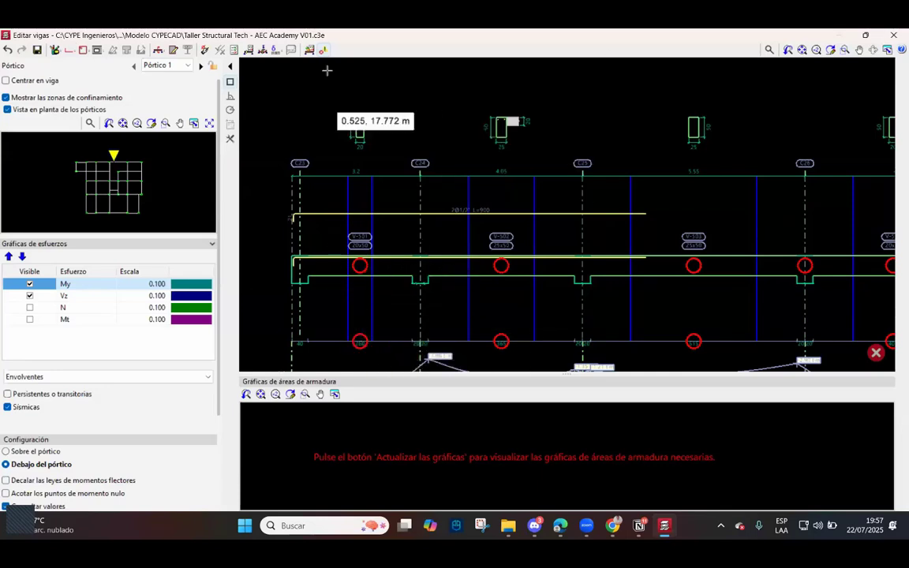
left_click(894, 34)
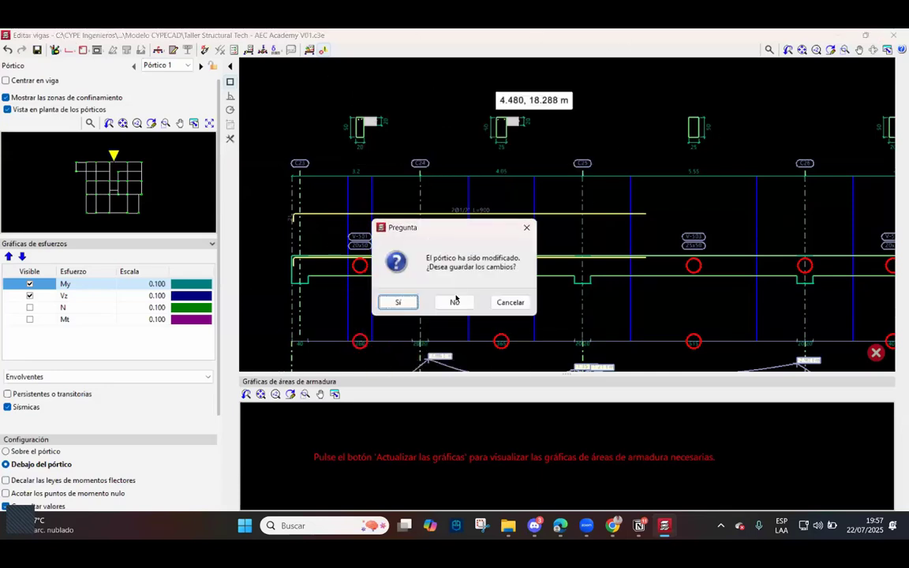
left_click(454, 302)
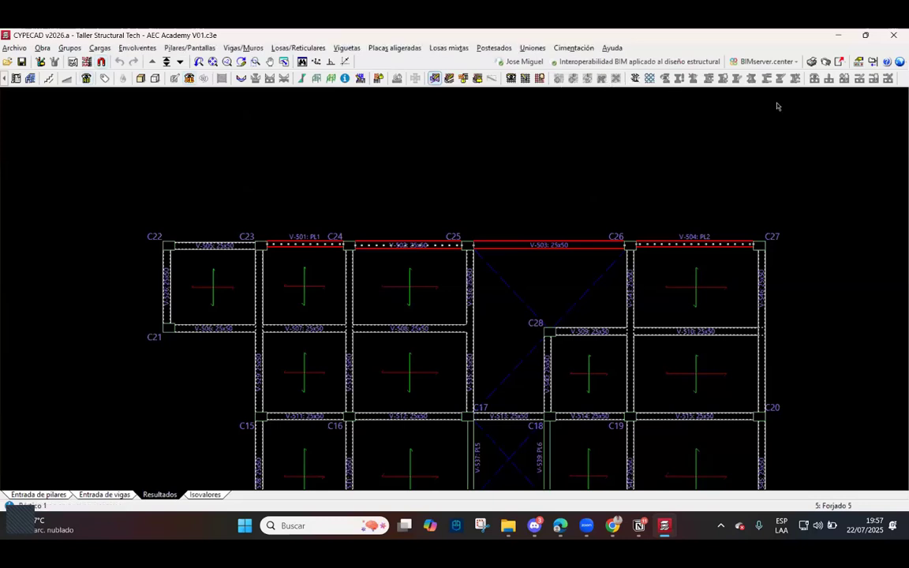
Generate the Justificación de la acción sísmica report from the project's report list.
left_click(811, 63)
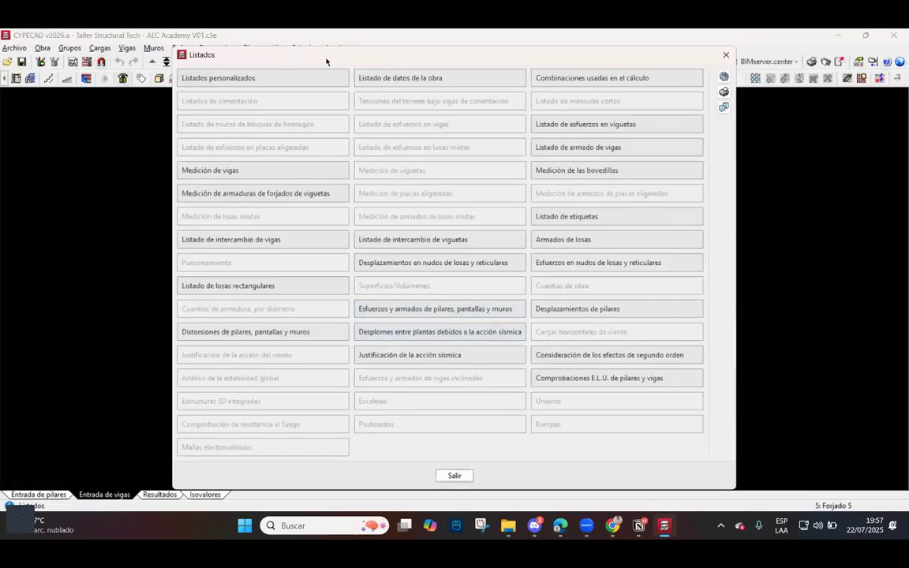
left_click_drag(325, 61, 367, 73)
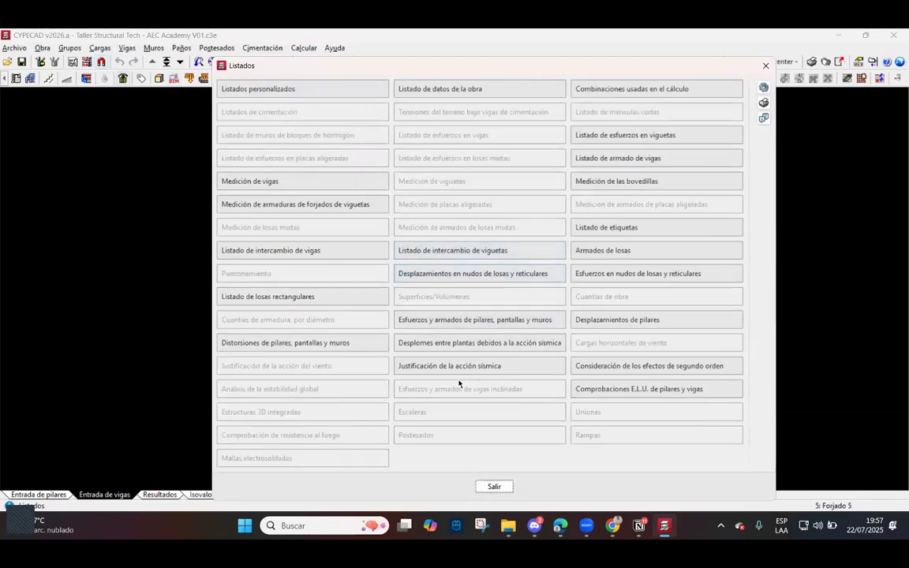
left_click(438, 369)
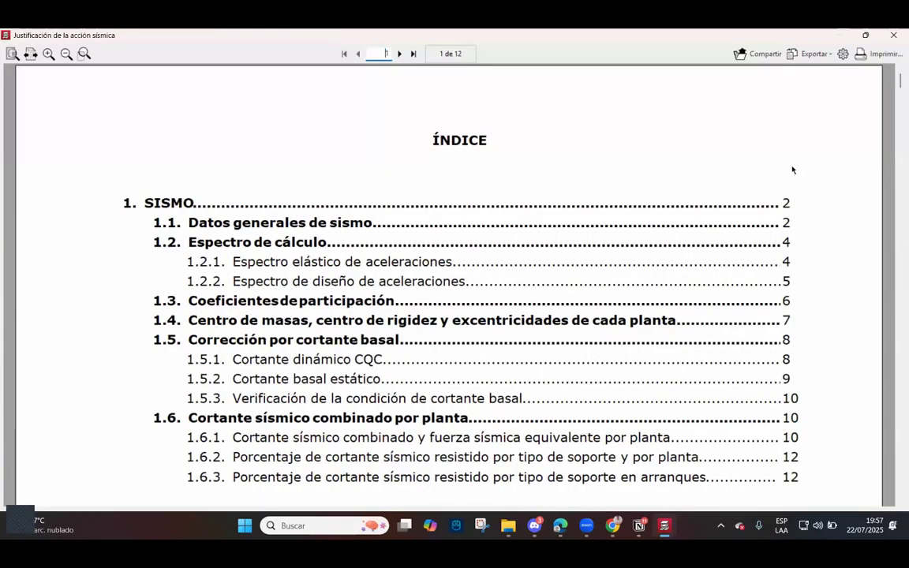
Review the report's index and the general seismic data in section 1.1, including site and structural system parameters.
scroll(791, 171, "down", 5)
scroll(738, 202, "down", 5)
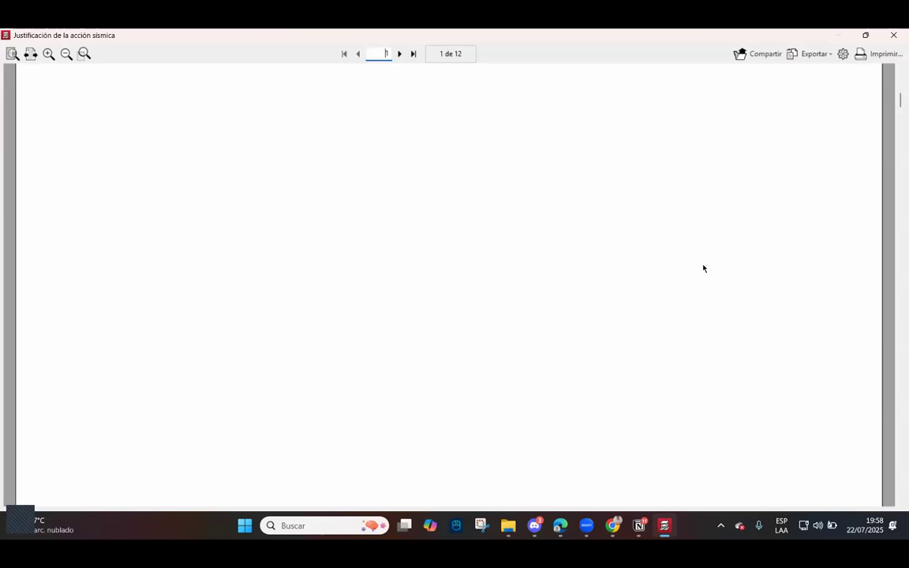
scroll(703, 268, "down", 10)
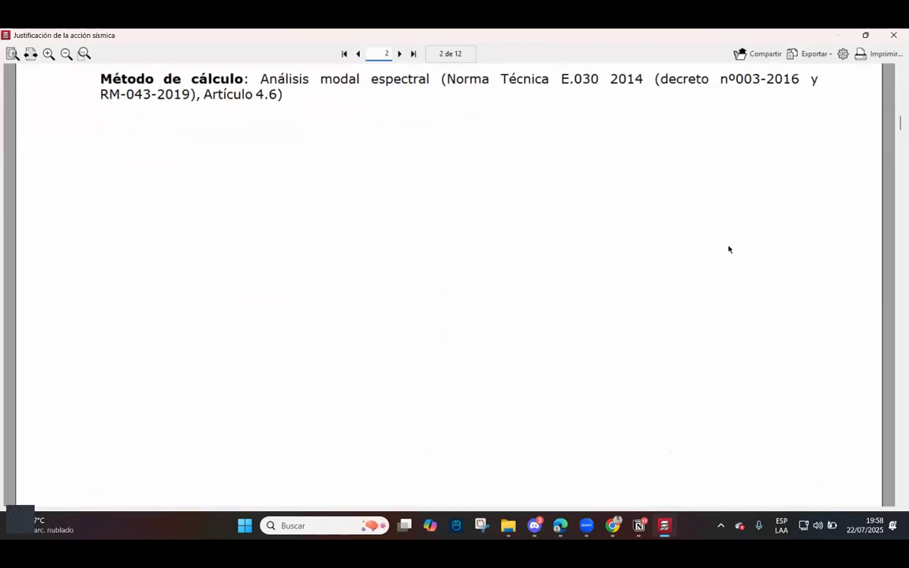
scroll(729, 249, "down", 3)
scroll(639, 224, "down", 8)
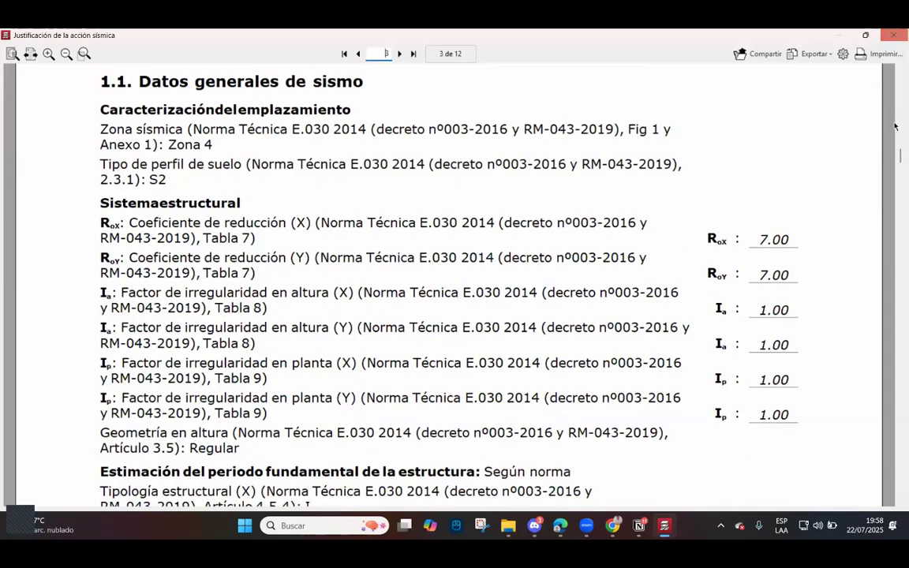
Examine the participation coefficients in section 1.3, comparing each mode's period and the displaced mass in X and Y.
left_click_drag(897, 157, 897, 268)
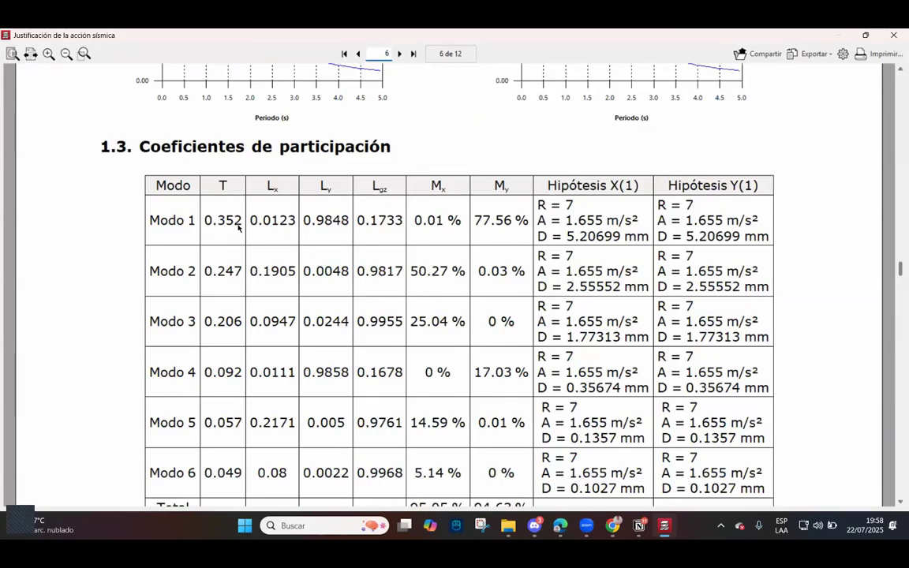
scroll(211, 219, "down", 3)
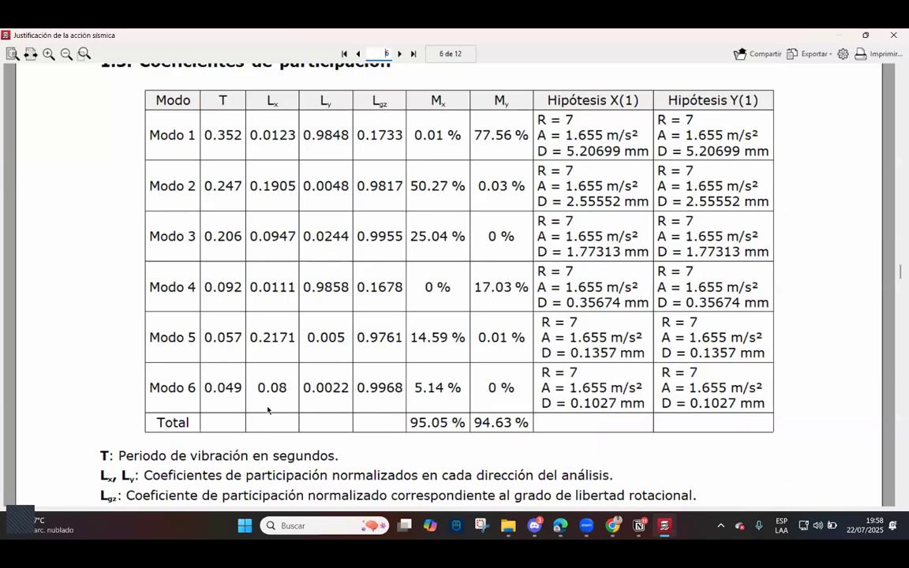
scroll(428, 422, "up", 2)
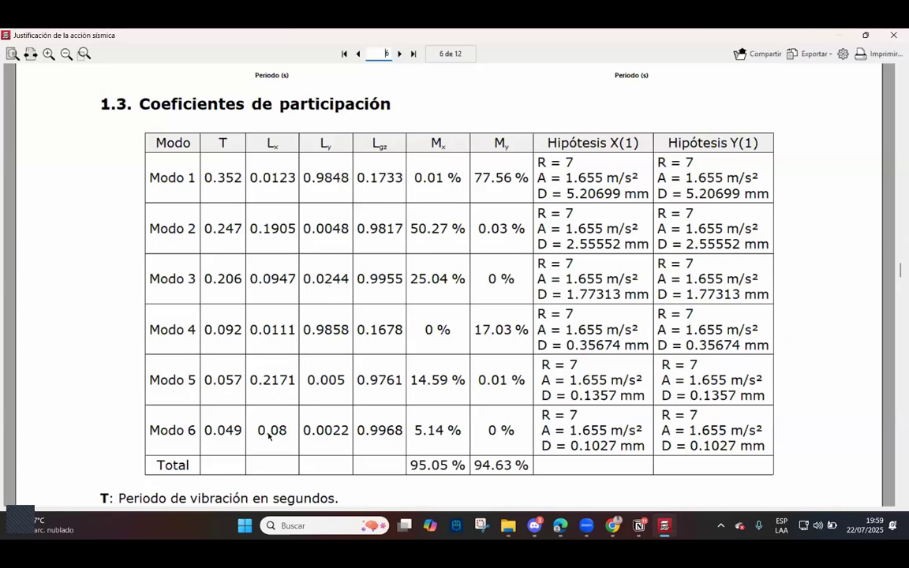
scroll(262, 351, "down", 3)
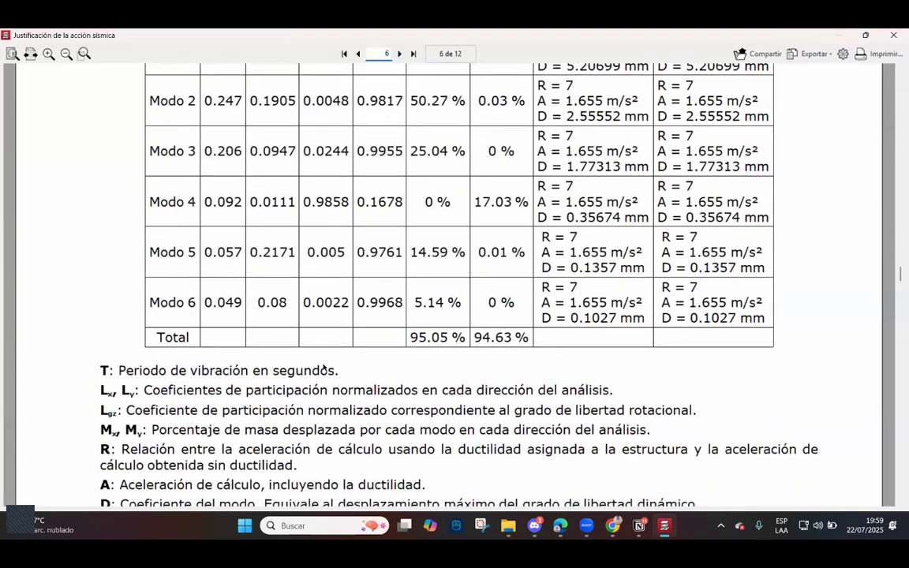
scroll(292, 339, "down", 1)
scroll(308, 300, "up", 5)
scroll(331, 268, "up", 2)
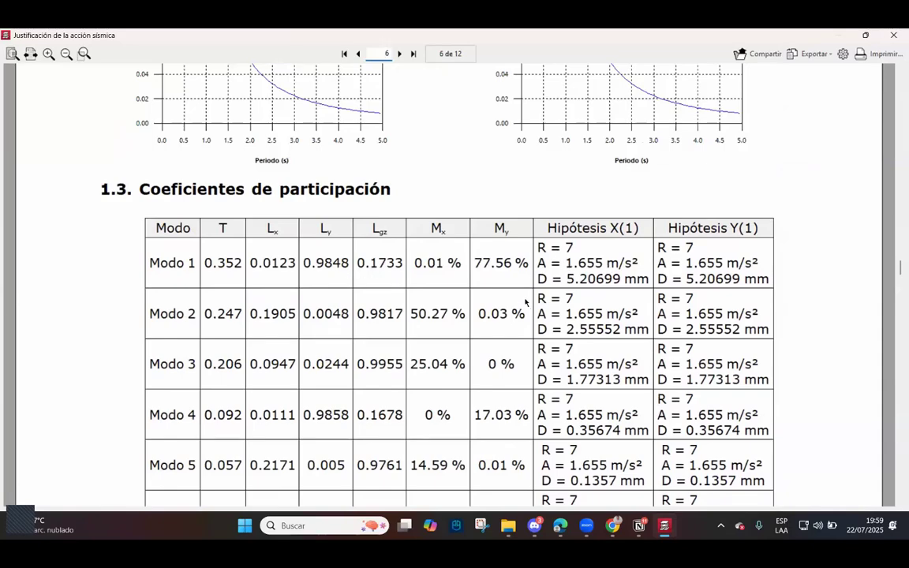
scroll(505, 284, "down", 8)
scroll(520, 277, "down", 2)
scroll(515, 237, "up", 8)
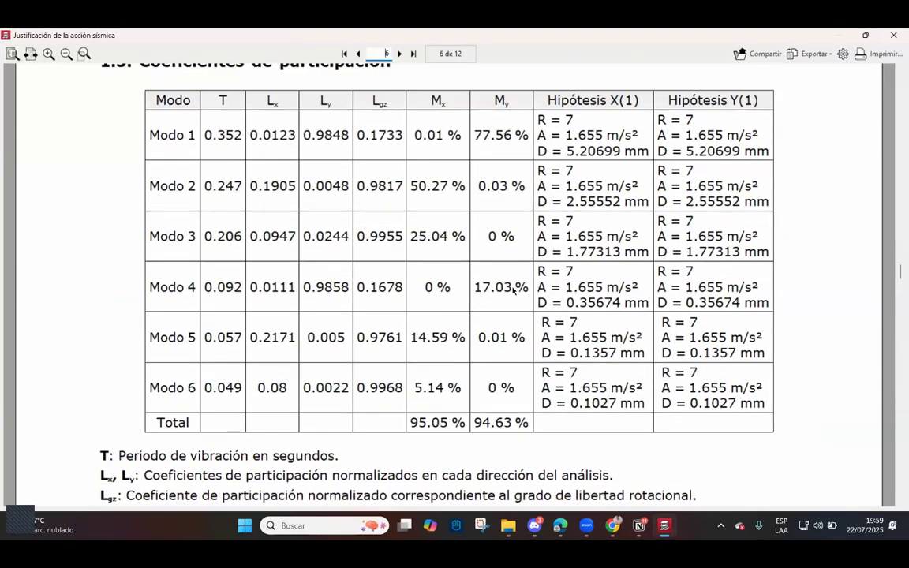
scroll(512, 290, "down", 4)
scroll(501, 291, "down", 18)
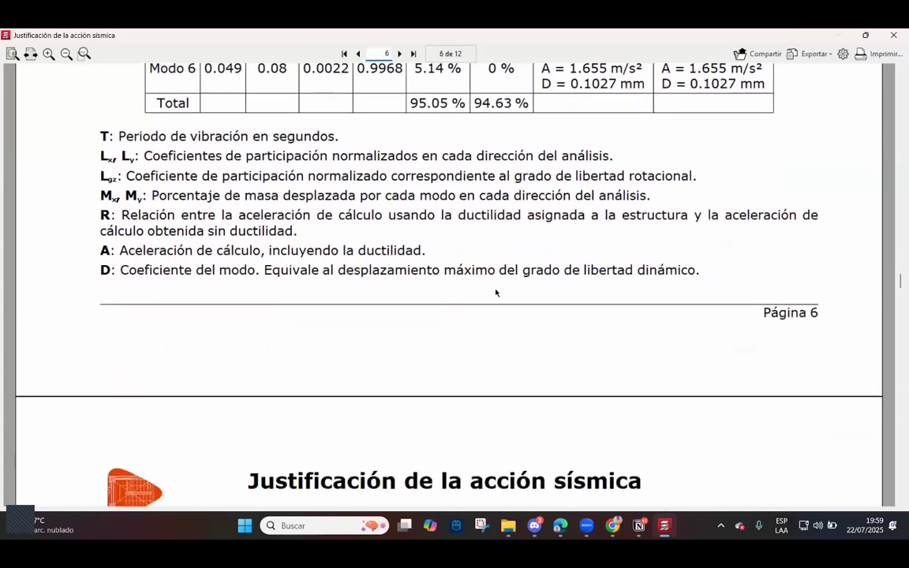
Review the dominant modes for Sismo X1 and Y1 and each floor's centres of mass and rigidity in section 1.4.
scroll(505, 295, "down", 12)
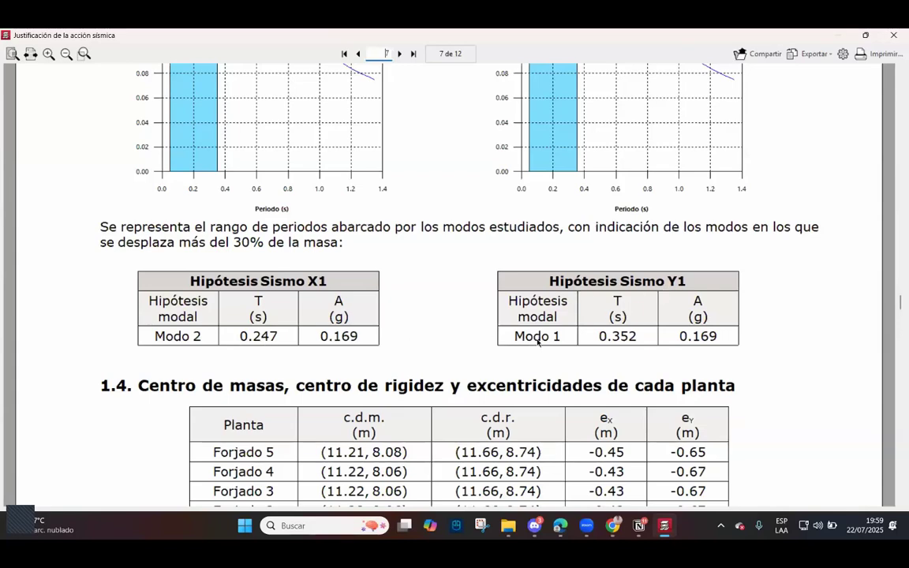
scroll(603, 335, "down", 5)
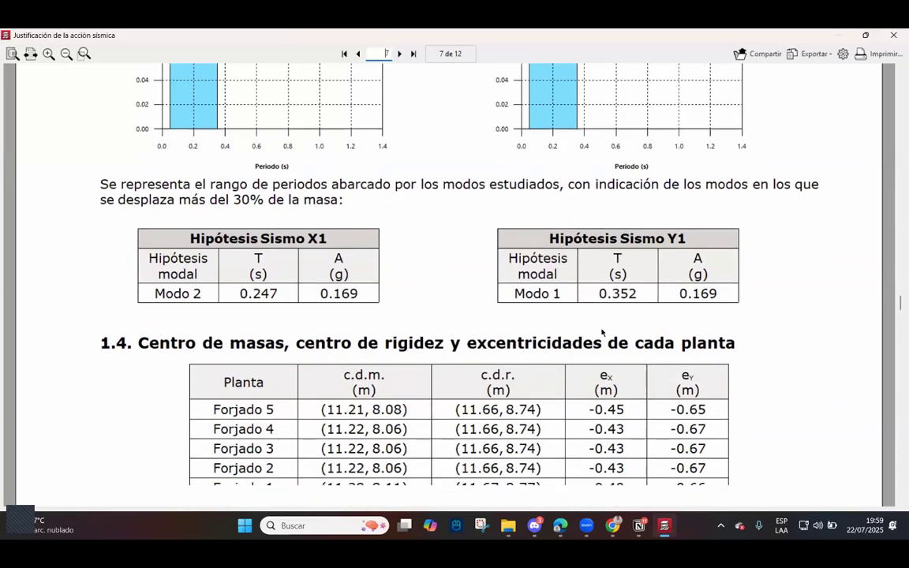
scroll(541, 324, "down", 14)
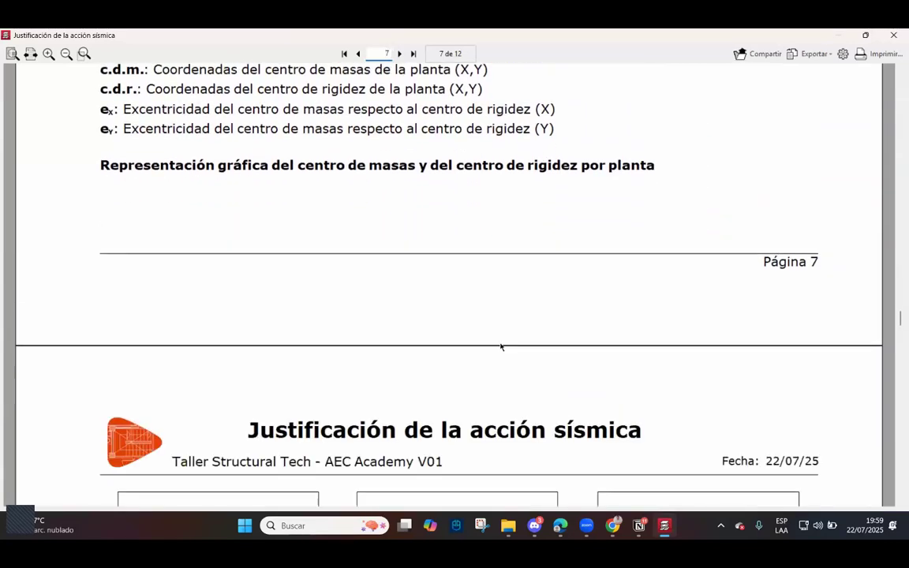
Compare the dynamic CQC base shears in section 1.5.1 with the static base shears in section 1.5.2.
scroll(536, 362, "down", 13)
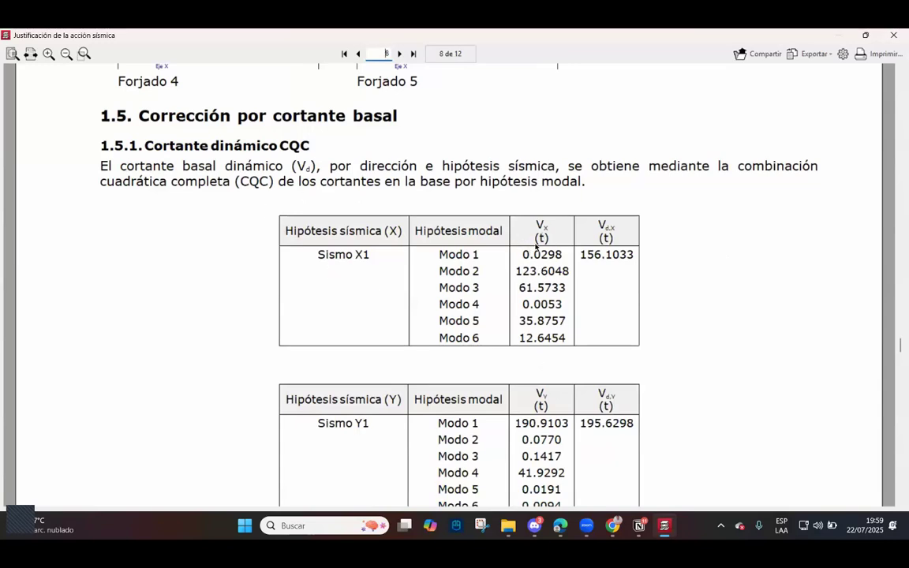
scroll(568, 284, "down", 11)
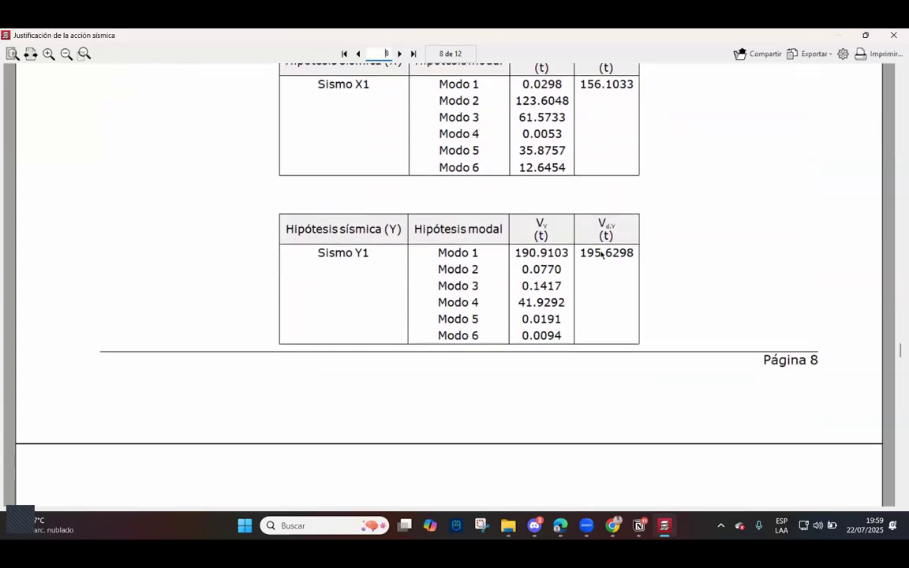
scroll(574, 344, "down", 5)
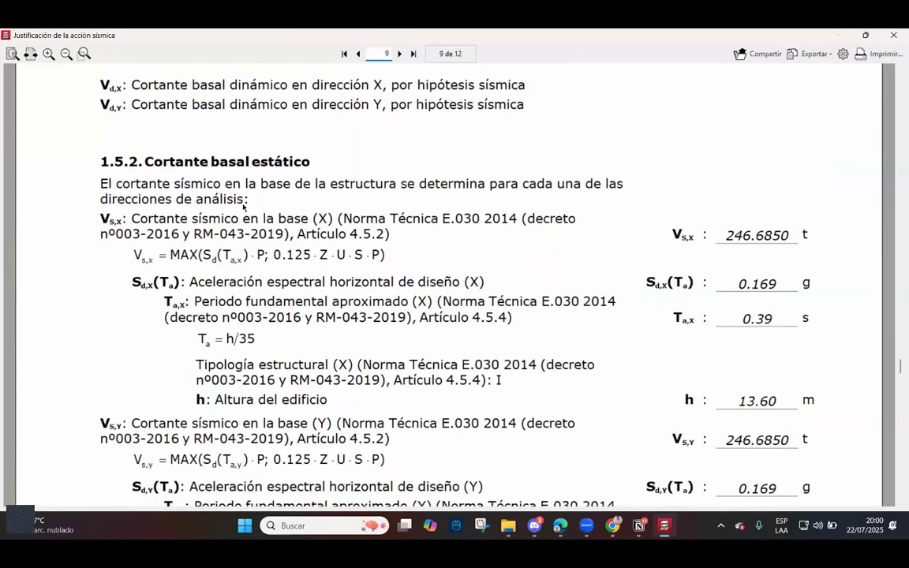
scroll(740, 250, "up", 13)
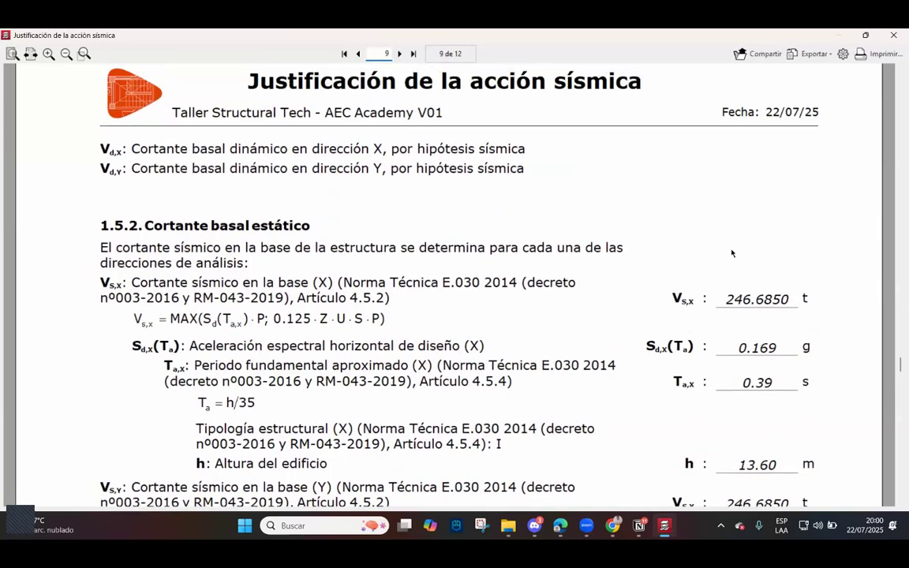
scroll(596, 221, "up", 2)
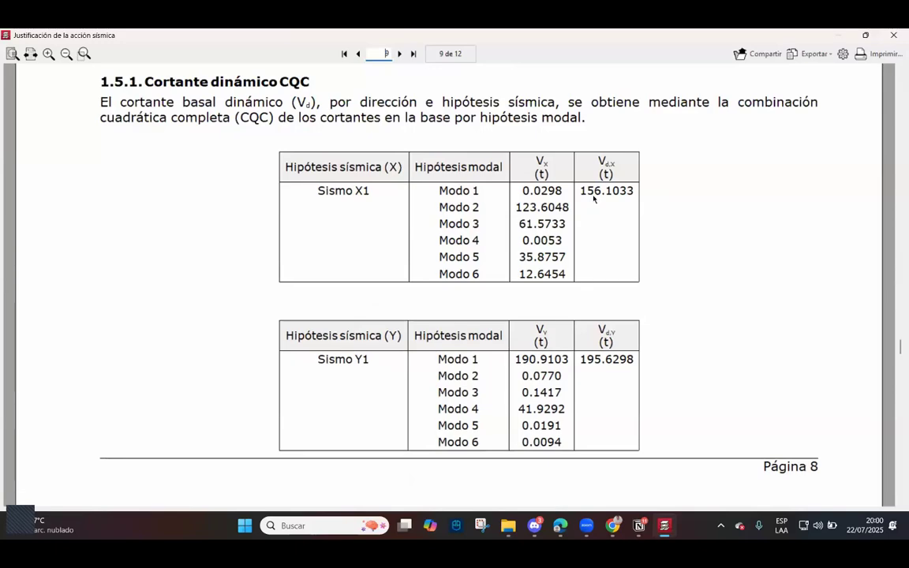
scroll(612, 253, "down", 12)
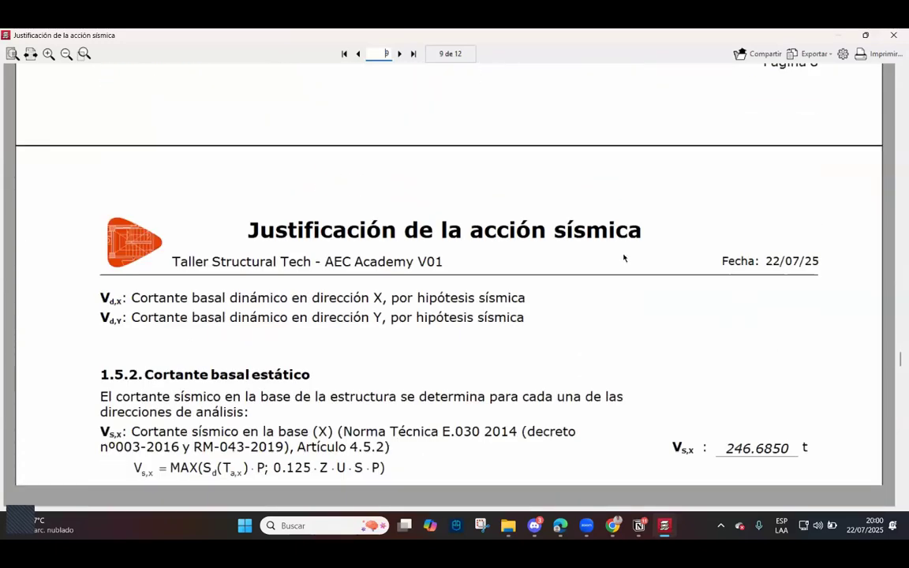
scroll(616, 268, "down", 5)
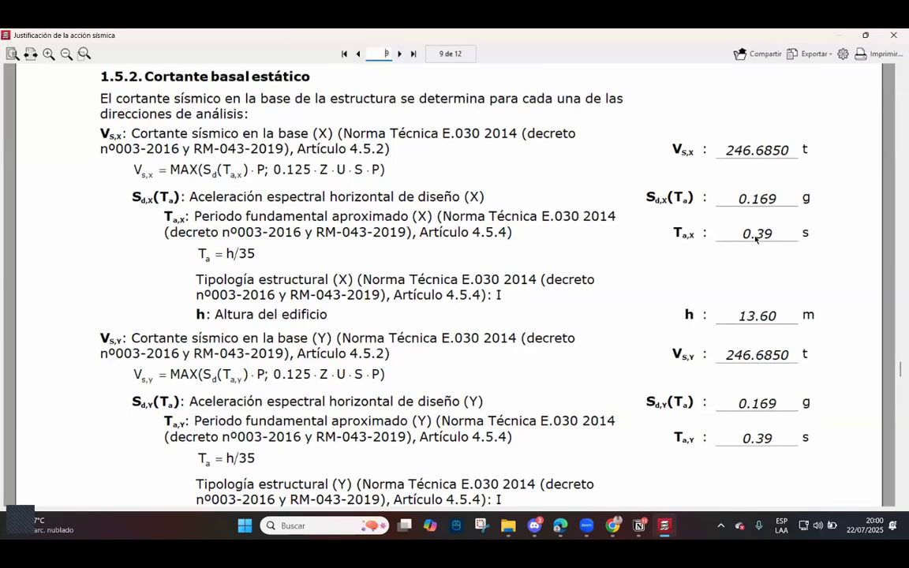
Compare the approximate fundamental periods of the static base shear with the dominant modal periods for Sismo X1 and Y1.
scroll(292, 253, "up", 13)
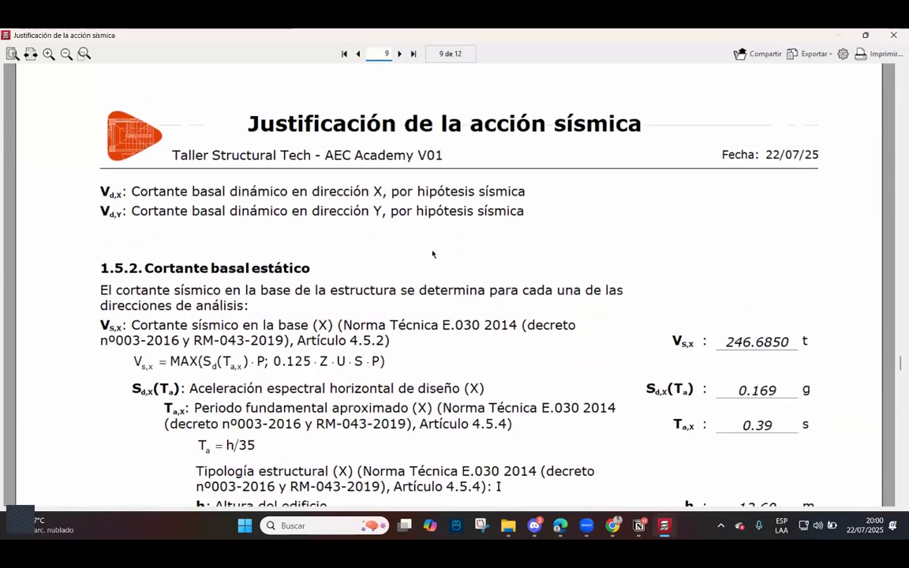
scroll(292, 254, "up", 14)
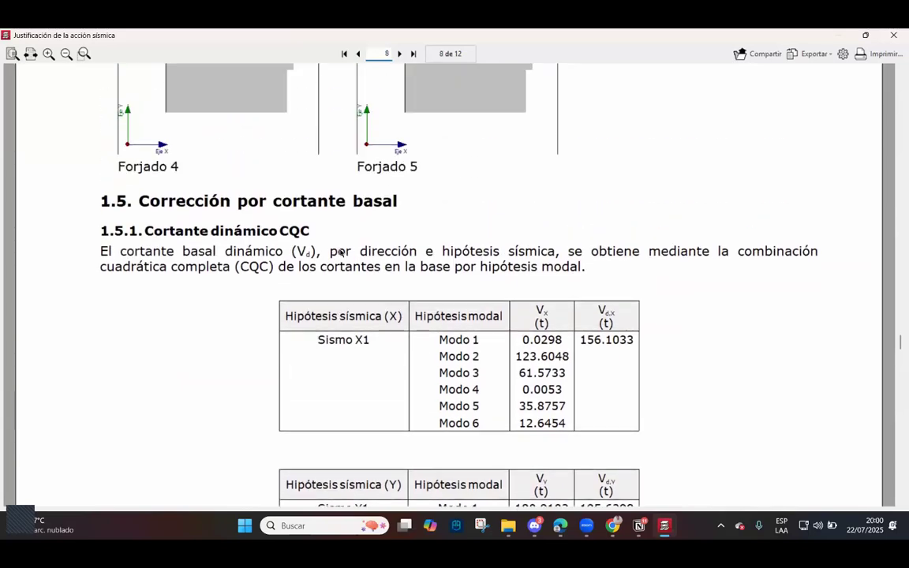
scroll(352, 268, "up", 16)
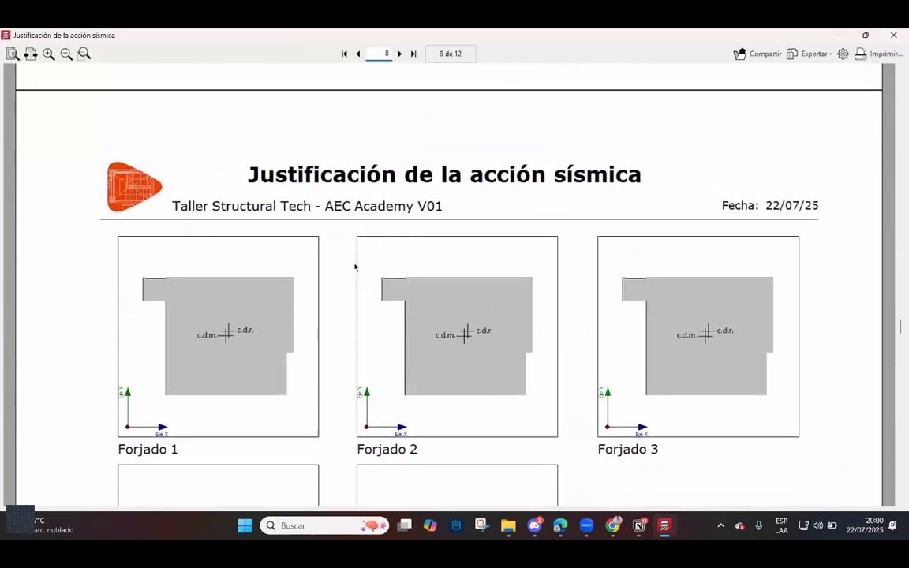
scroll(357, 265, "up", 8)
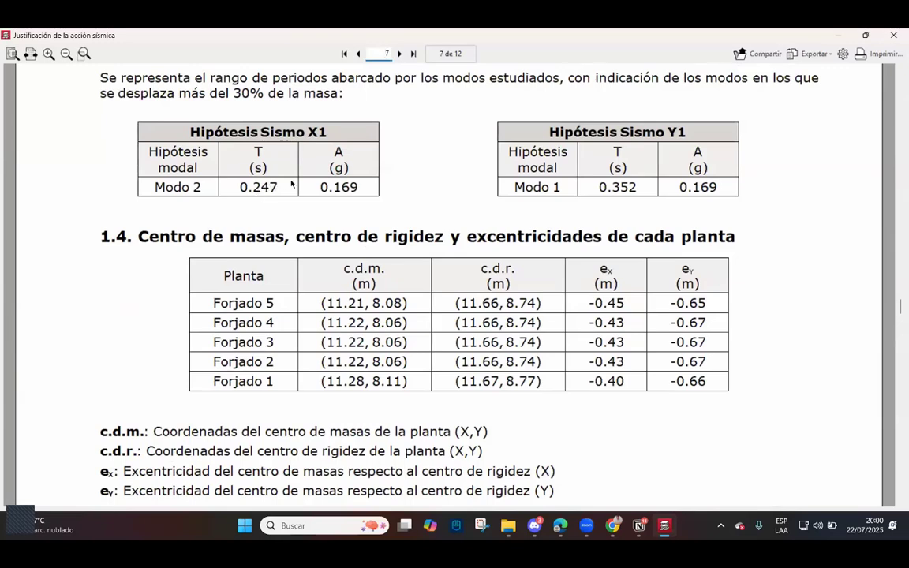
scroll(291, 184, "down", 17)
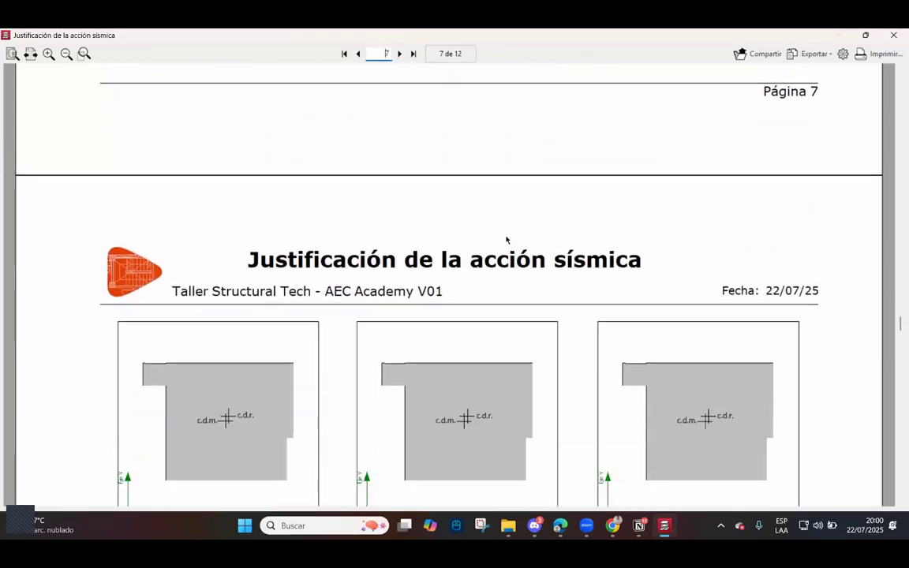
scroll(506, 240, "down", 18)
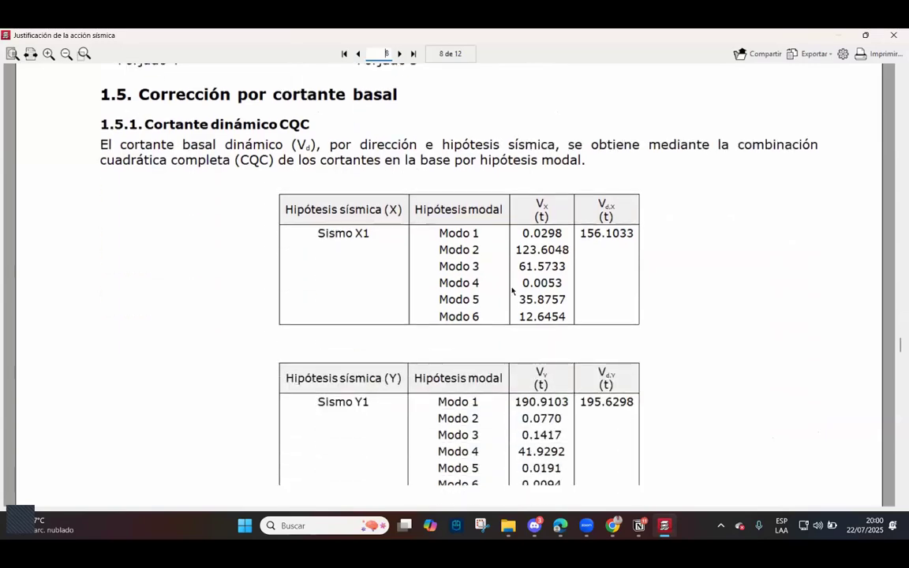
scroll(512, 291, "down", 17)
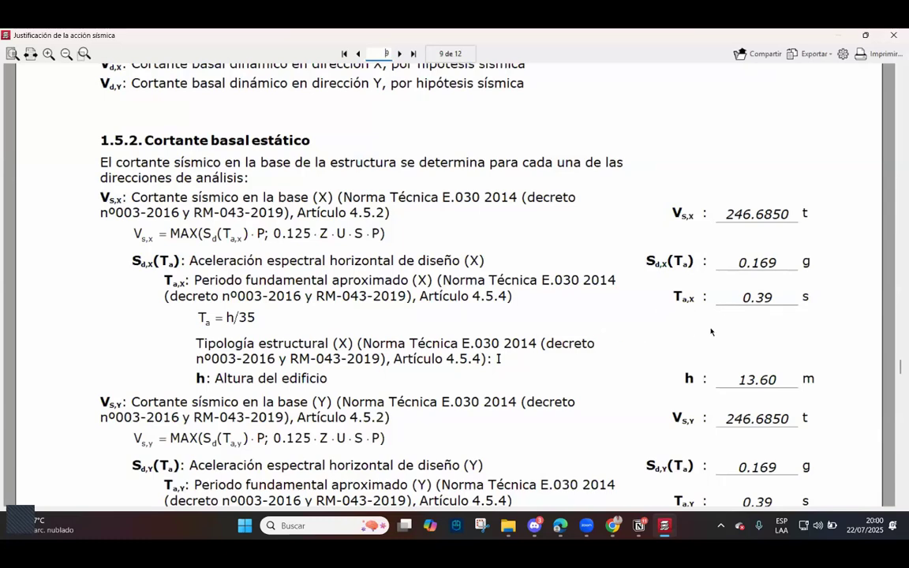
Review the static base shear parameters and each floor's seismic weight in section 1.5.2, continuing to the base shear check in section 1.5.3.
scroll(776, 327, "down", 4)
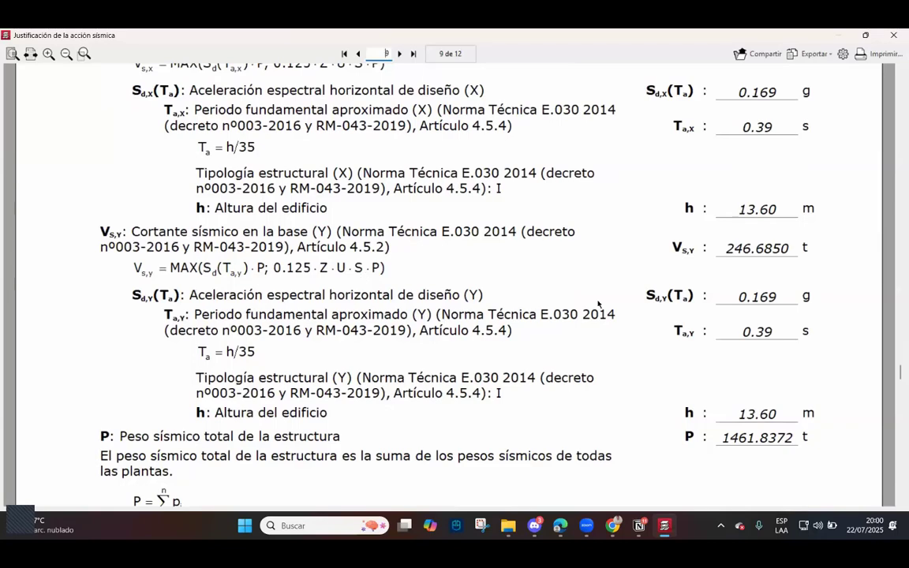
scroll(402, 292, "down", 5)
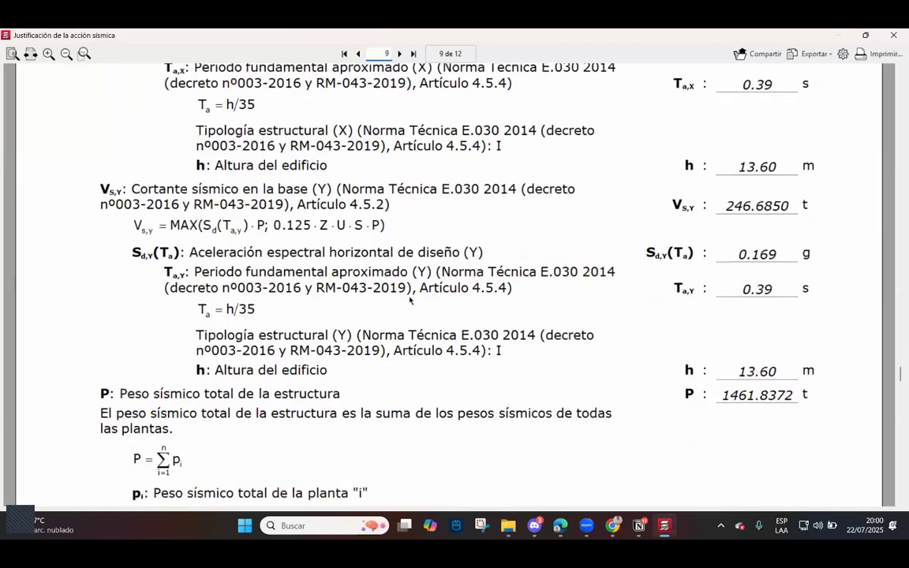
scroll(741, 294, "down", 2)
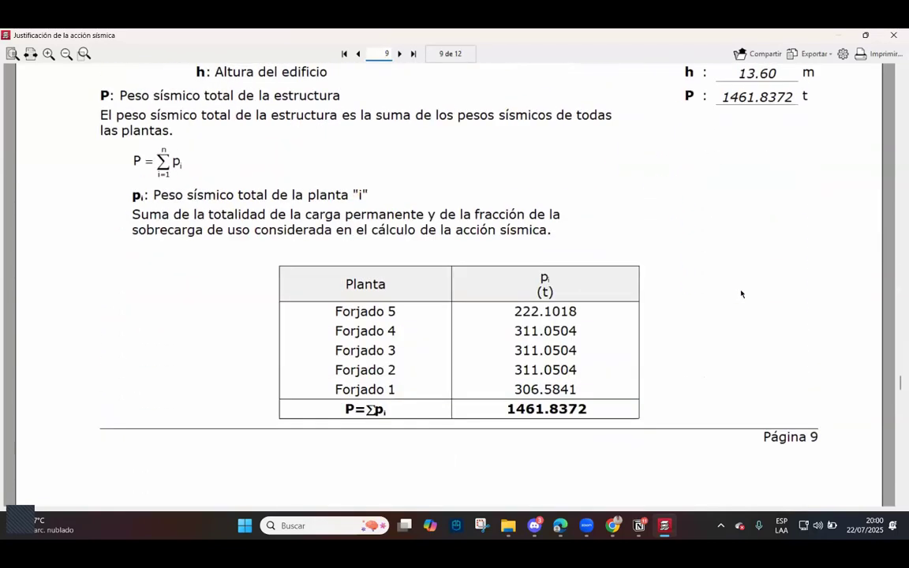
scroll(738, 268, "up", 5)
scroll(738, 254, "up", 2)
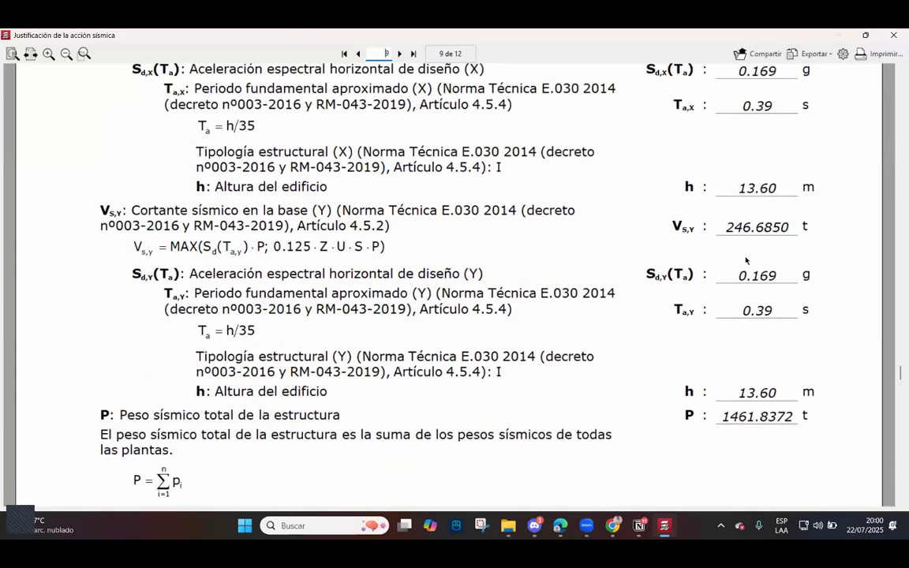
scroll(737, 248, "down", 2)
scroll(736, 241, "up", 2)
scroll(745, 251, "down", 10)
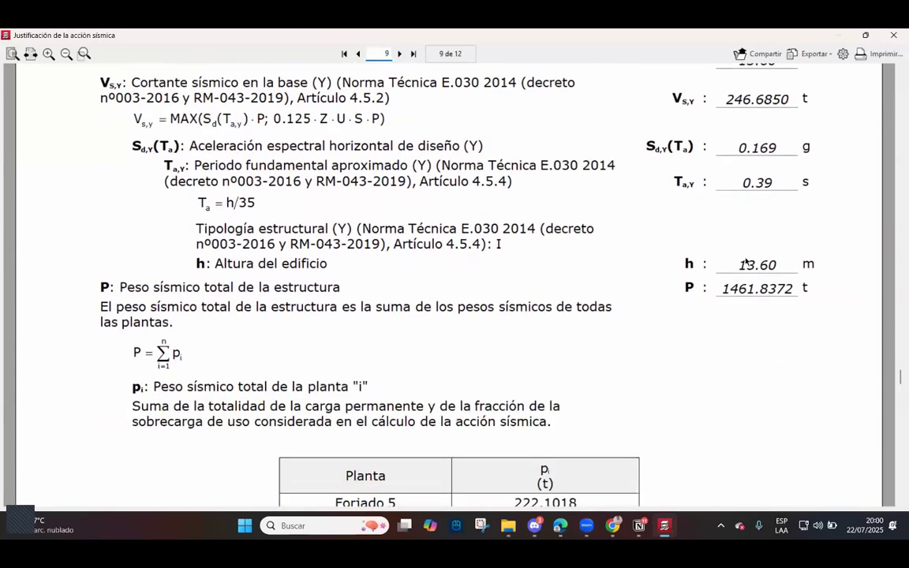
scroll(488, 269, "down", 8)
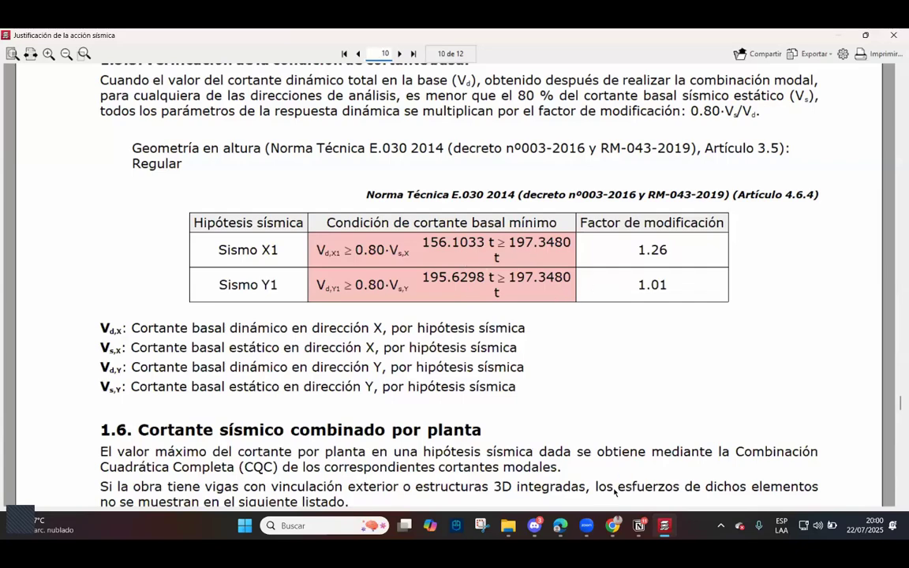
Switch to the Norma E.030 PDF in the browser and find section 29.4, highlighting clause 29.4.1 on minimum shear for regular and irregular structures.
key("alt+Tab")
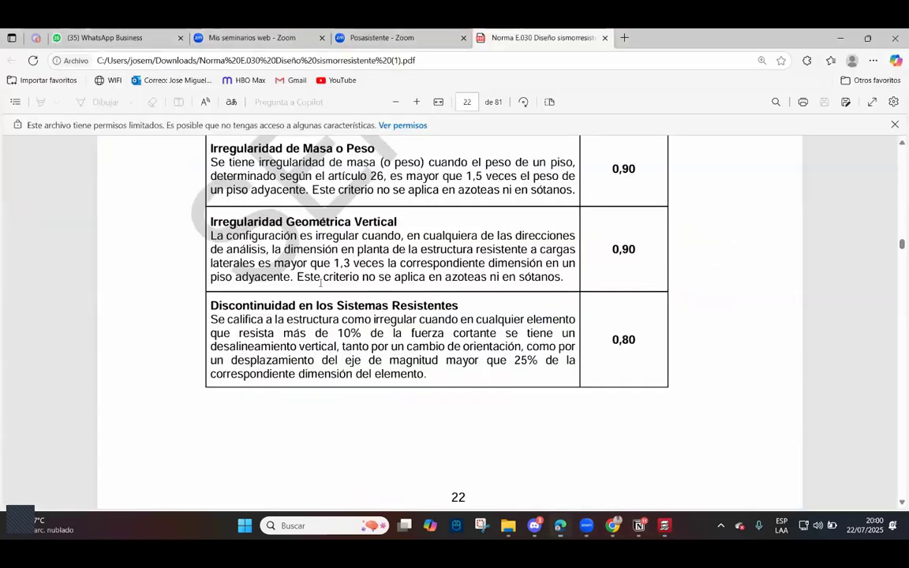
scroll(433, 252, "down", 8)
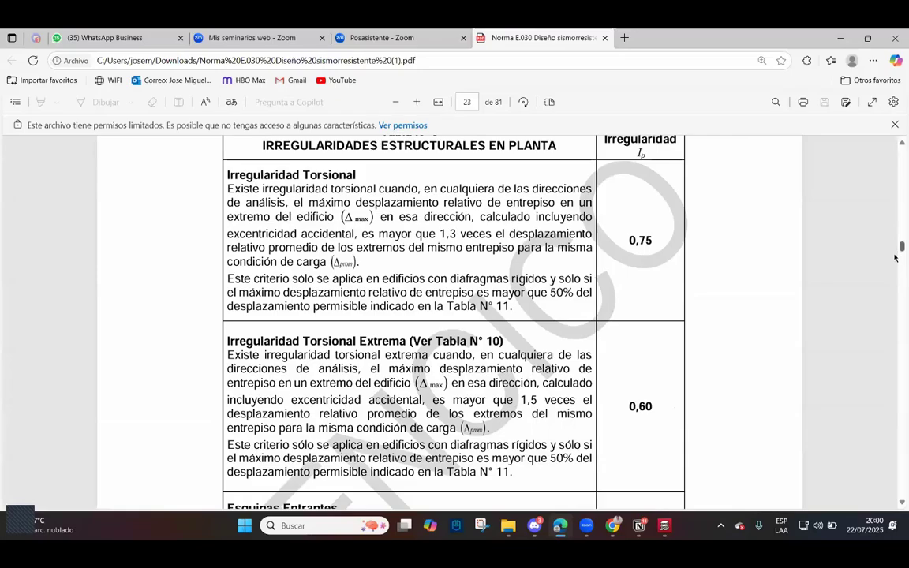
left_click_drag(895, 252, 895, 273)
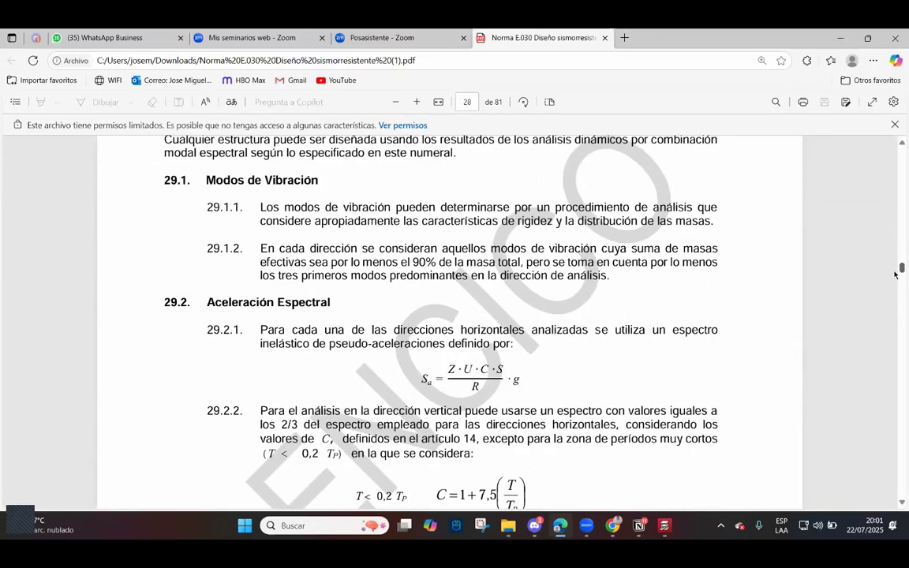
scroll(530, 273, "down", 4)
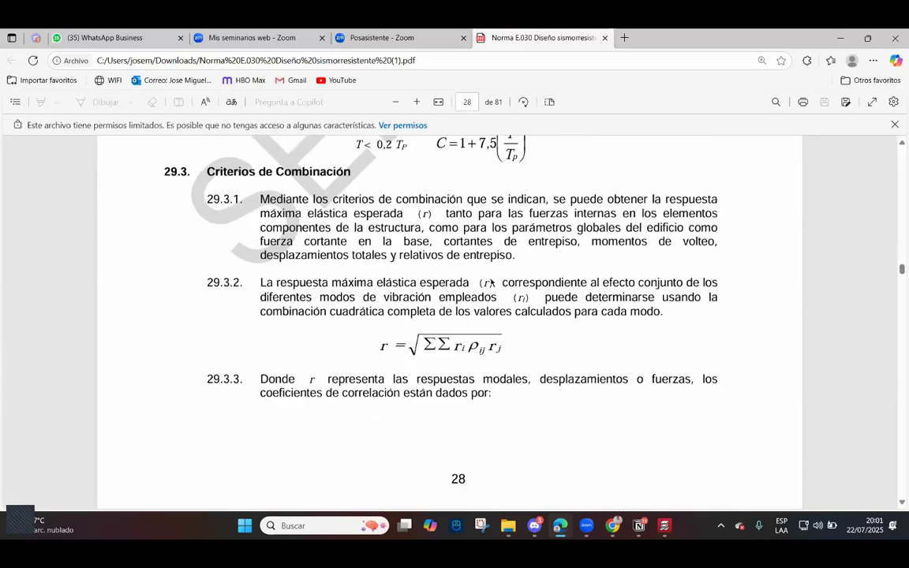
scroll(490, 283, "down", 9)
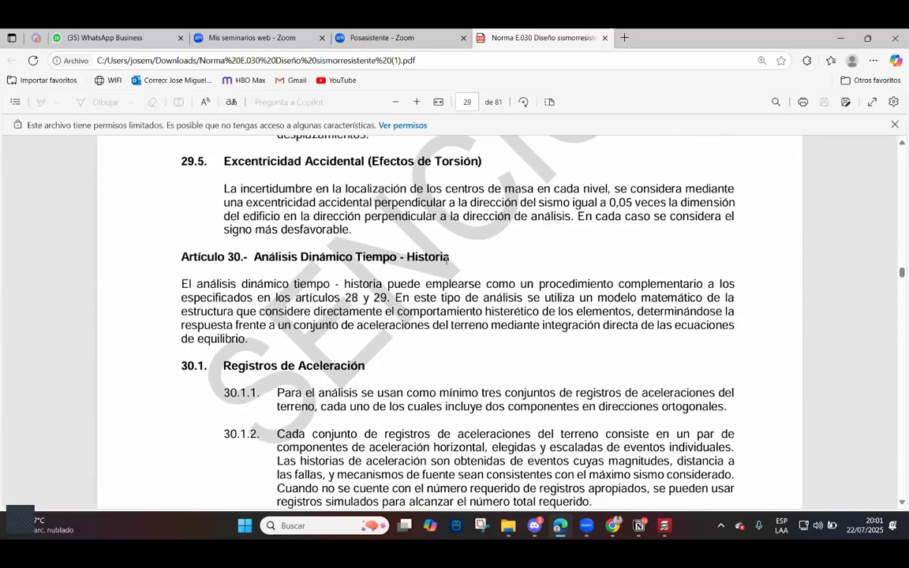
scroll(380, 255, "up", 2)
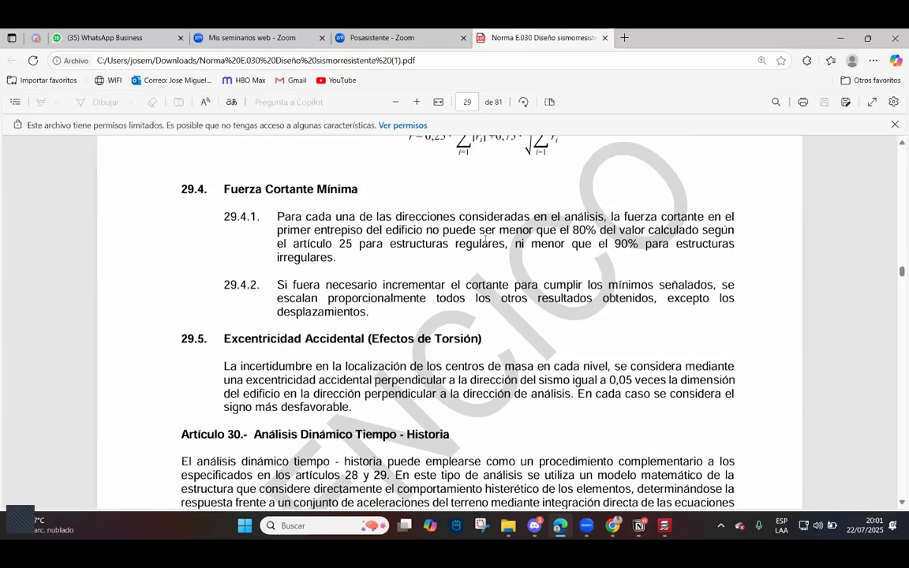
left_click_drag(277, 218, 564, 241)
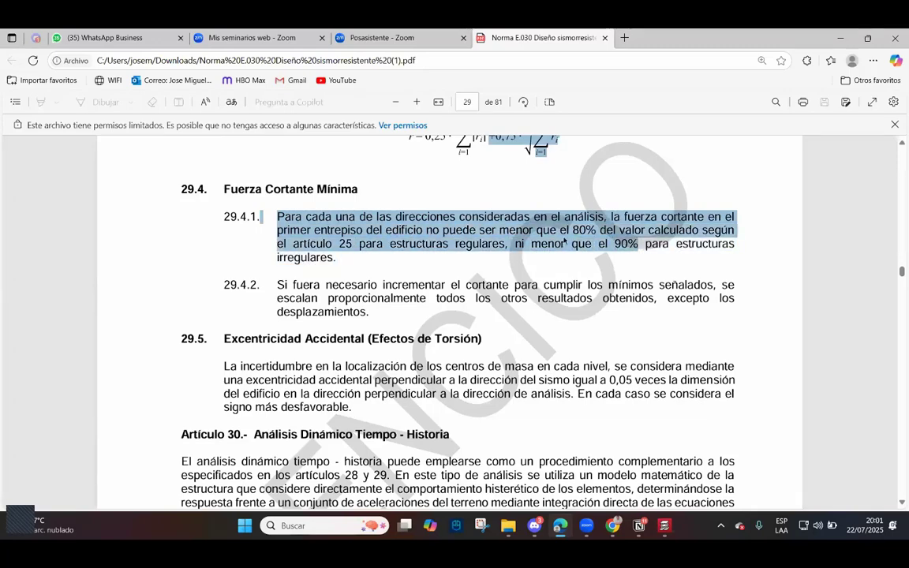
left_click(489, 271)
Look back through Article 28 of the standard, covering accidental eccentricity, the fundamental period coefficients CT and the base shear formula.
scroll(442, 280, "up", 10)
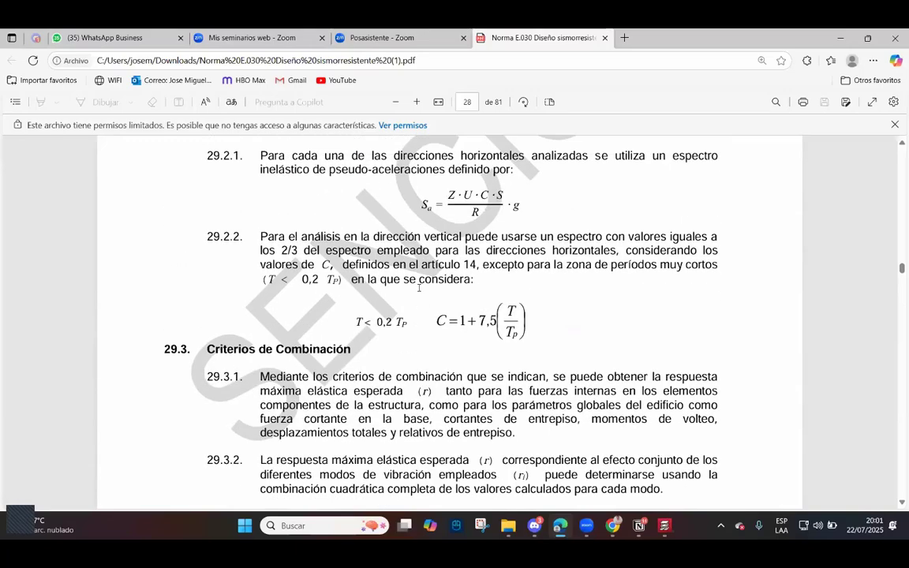
scroll(419, 288, "up", 5)
scroll(302, 284, "up", 10)
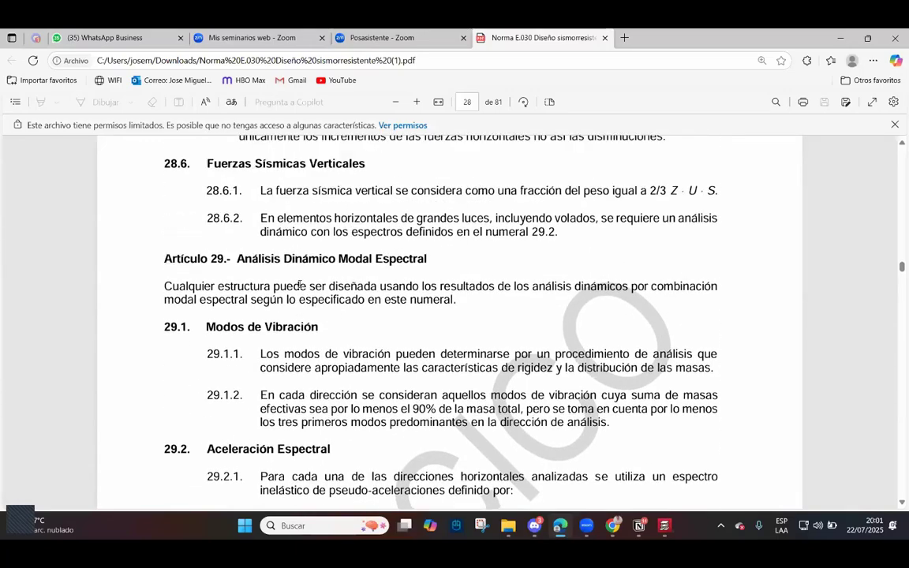
scroll(307, 290, "up", 12)
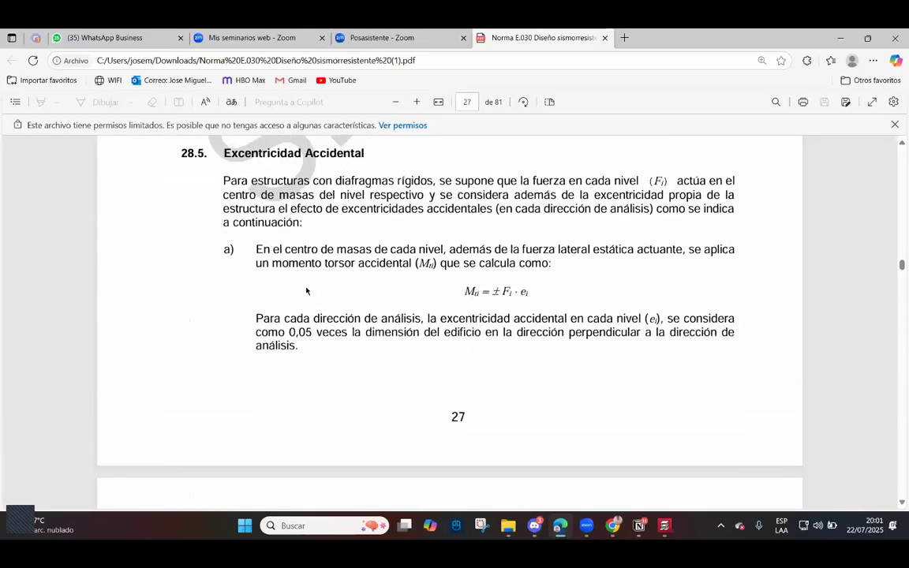
scroll(302, 285, "up", 12)
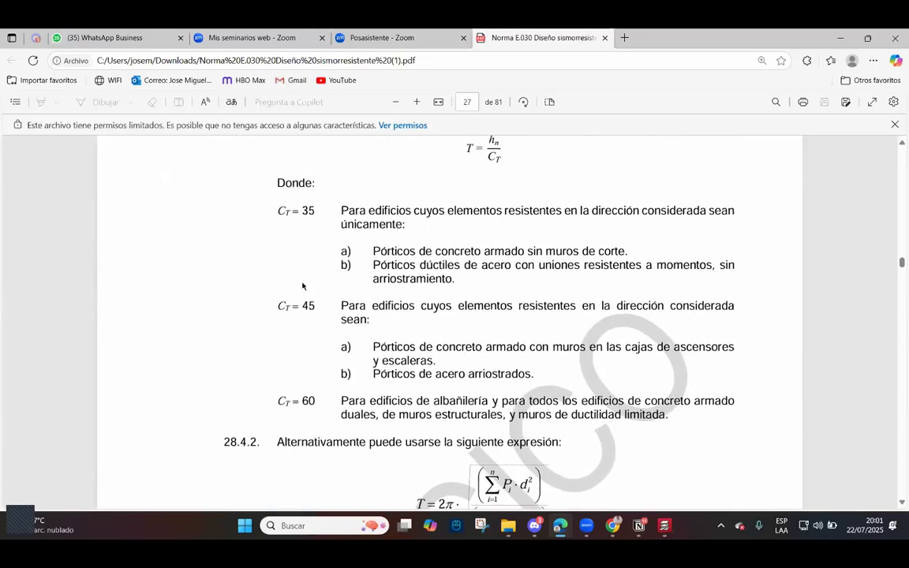
scroll(303, 286, "up", 5)
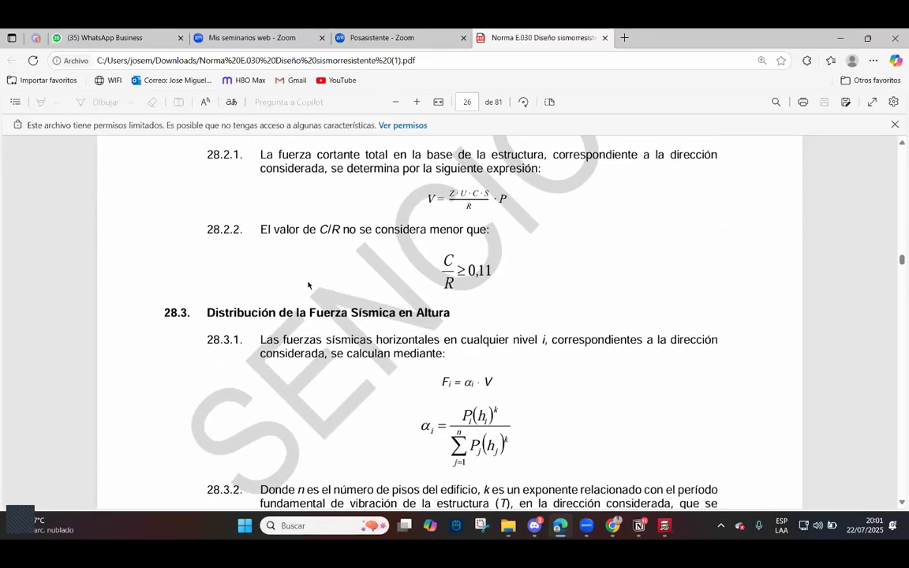
Find Article 31 on lateral displacements and highlight the 0,75 R factor for regular structures and 0,85 R for irregular ones in clause 31.1.
scroll(307, 284, "down", 20)
scroll(331, 282, "down", 20)
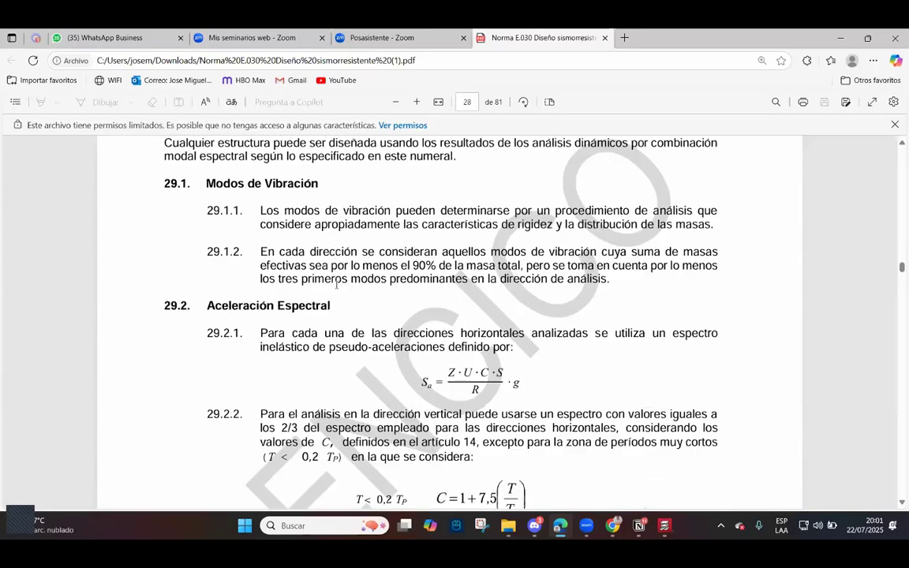
scroll(335, 285, "down", 5)
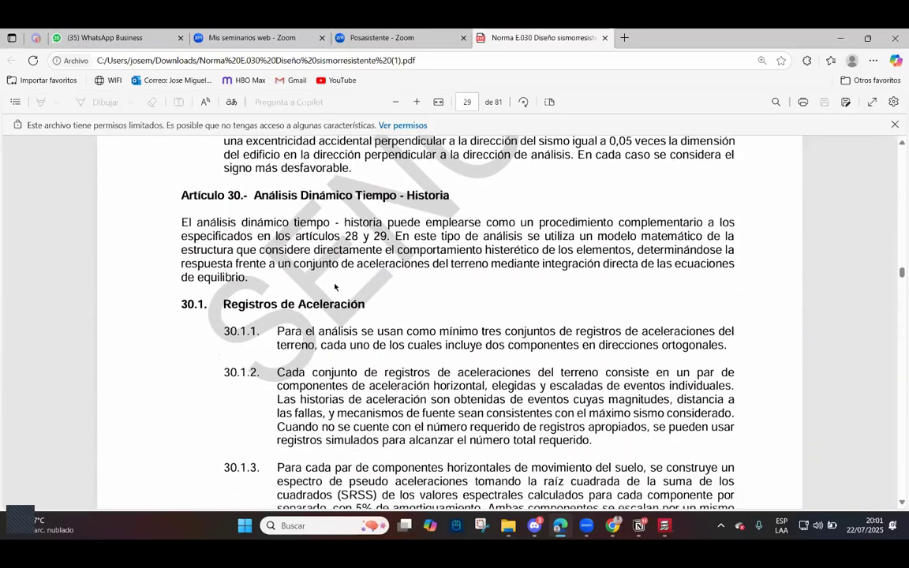
scroll(336, 286, "down", 13)
scroll(340, 288, "down", 4)
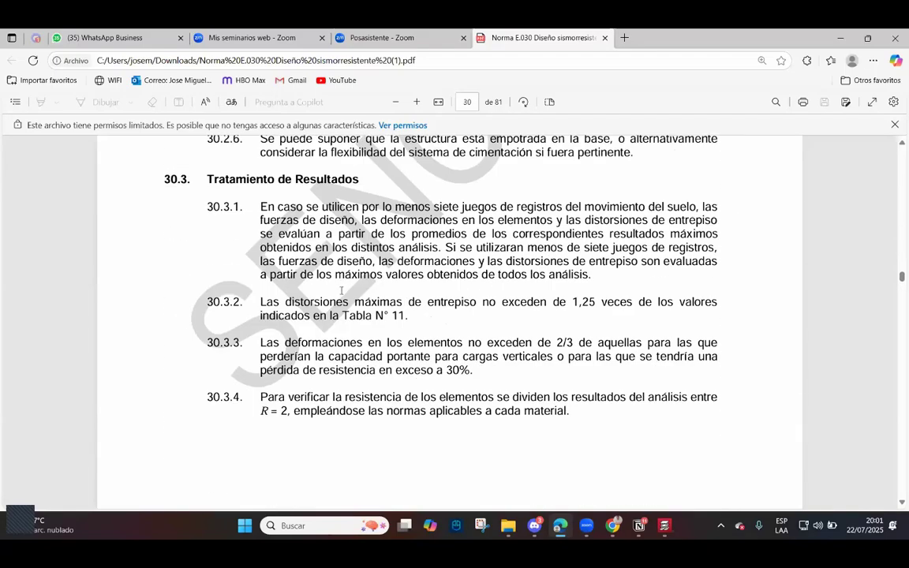
scroll(343, 294, "down", 12)
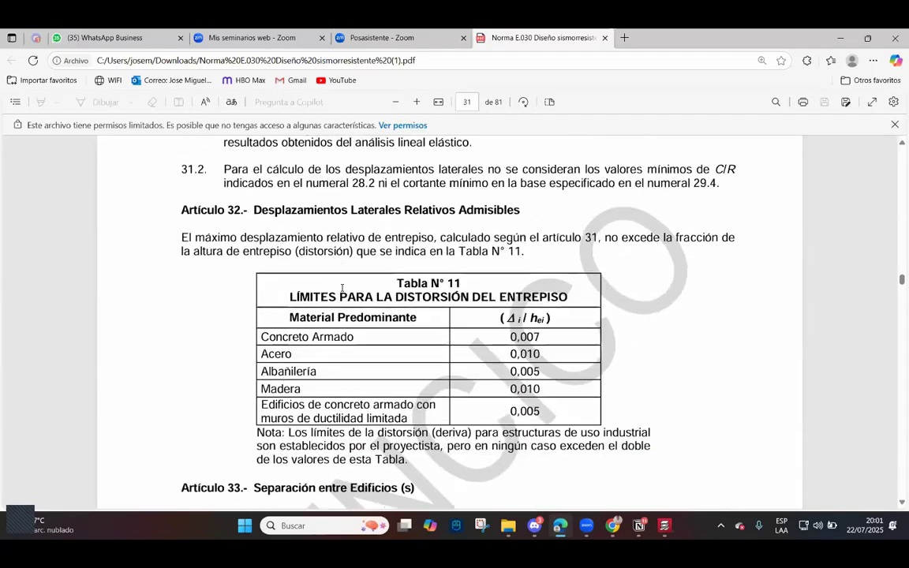
scroll(341, 288, "up", 3)
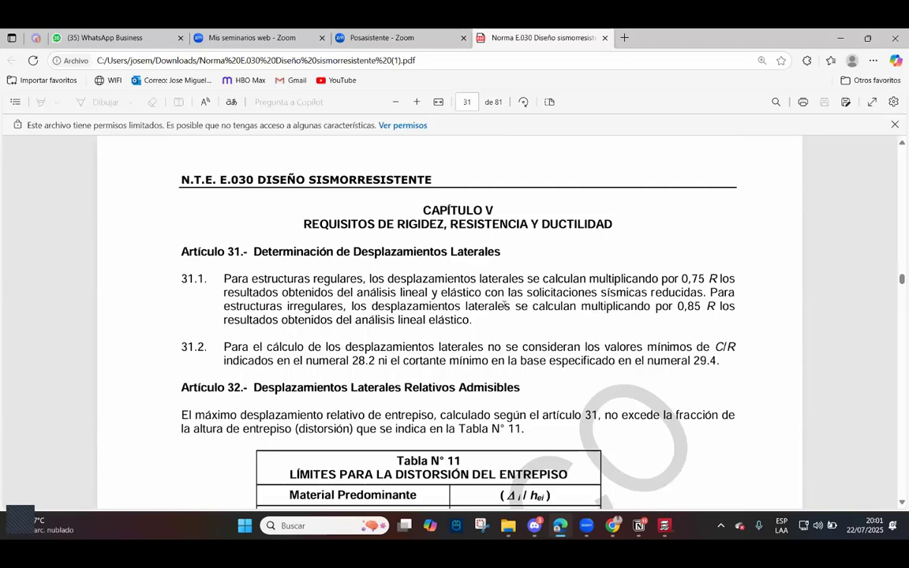
left_click_drag(224, 277, 704, 268)
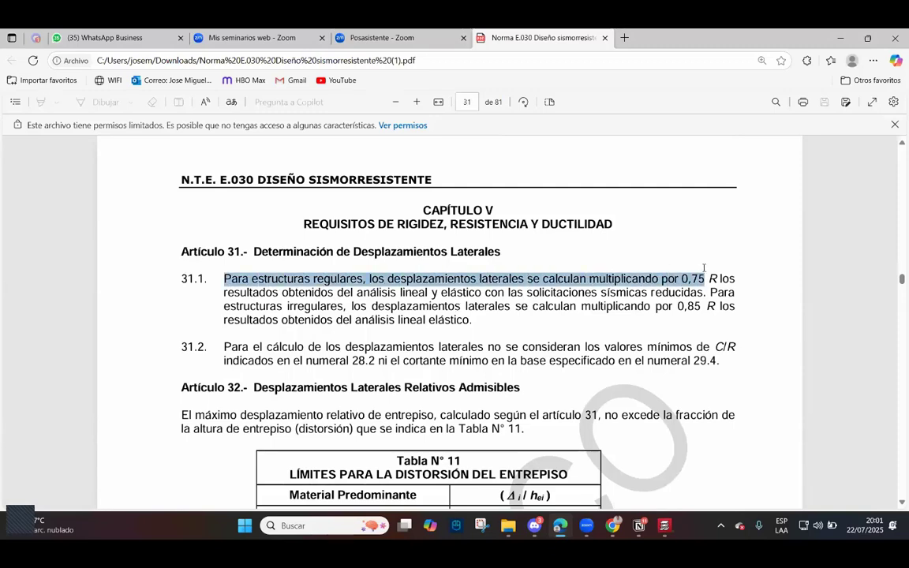
left_click_drag(478, 279, 586, 278)
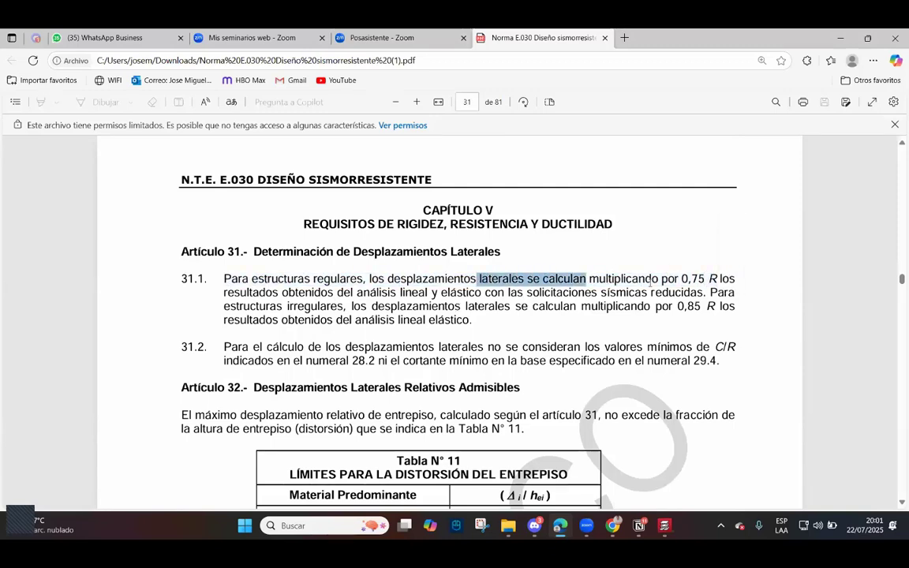
left_click_drag(649, 281, 704, 278)
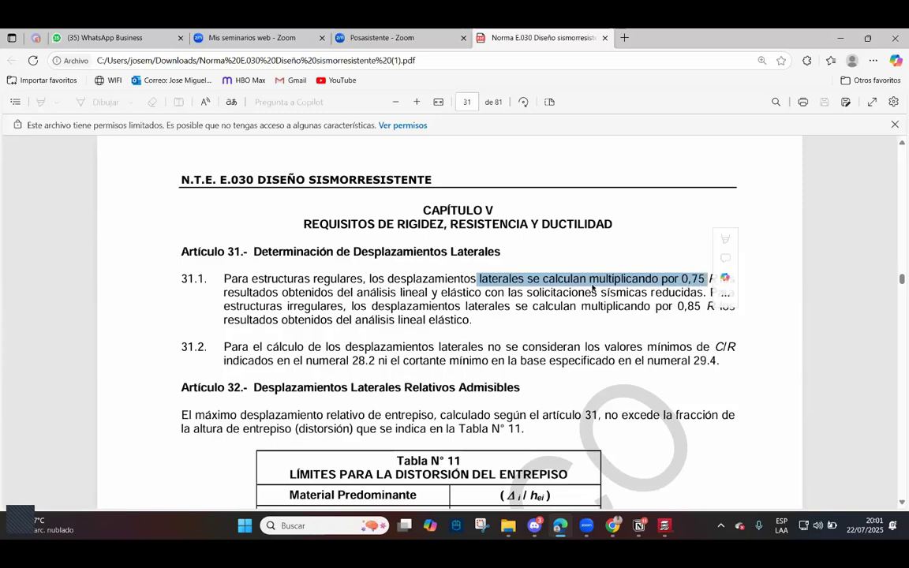
left_click_drag(323, 281, 386, 285)
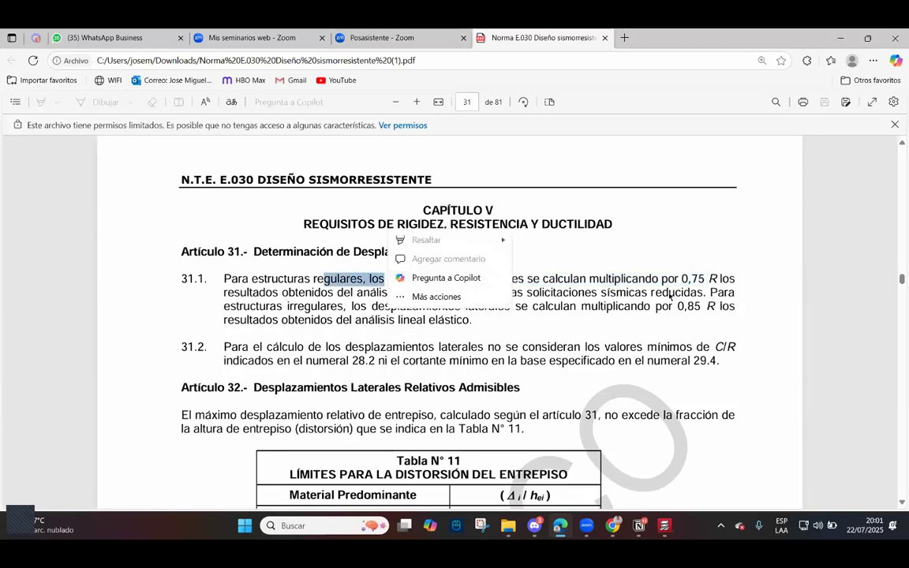
left_click_drag(528, 307, 713, 307)
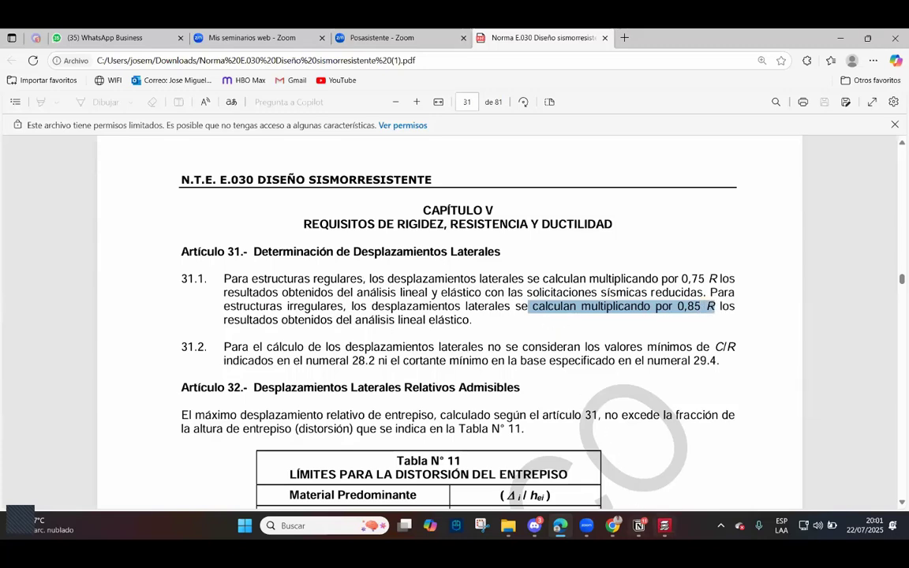
Return to the seismic action report and review the minimum base shear condition in section 1.5.3 and the combined floor shears in section 1.6.1.
mouse_move(639, 526)
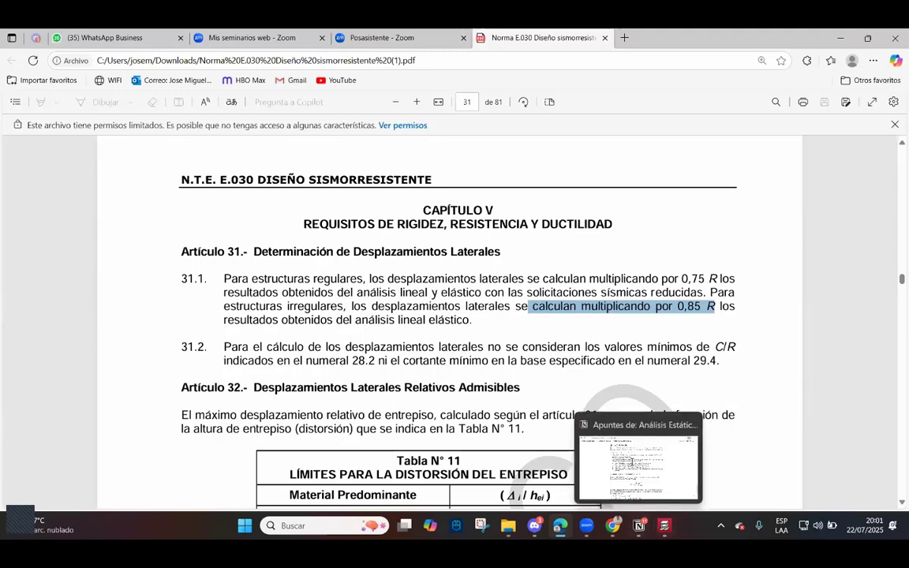
left_click(639, 526)
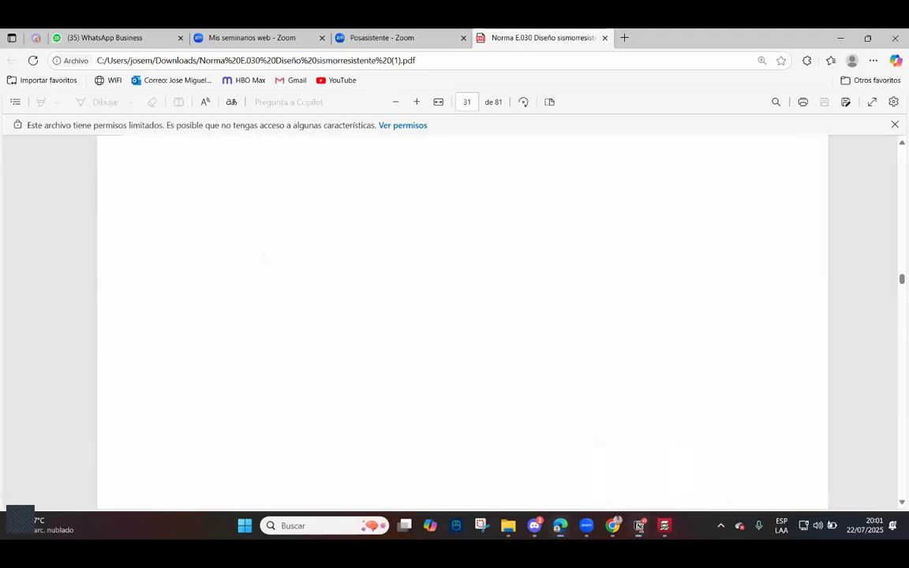
left_click(664, 525)
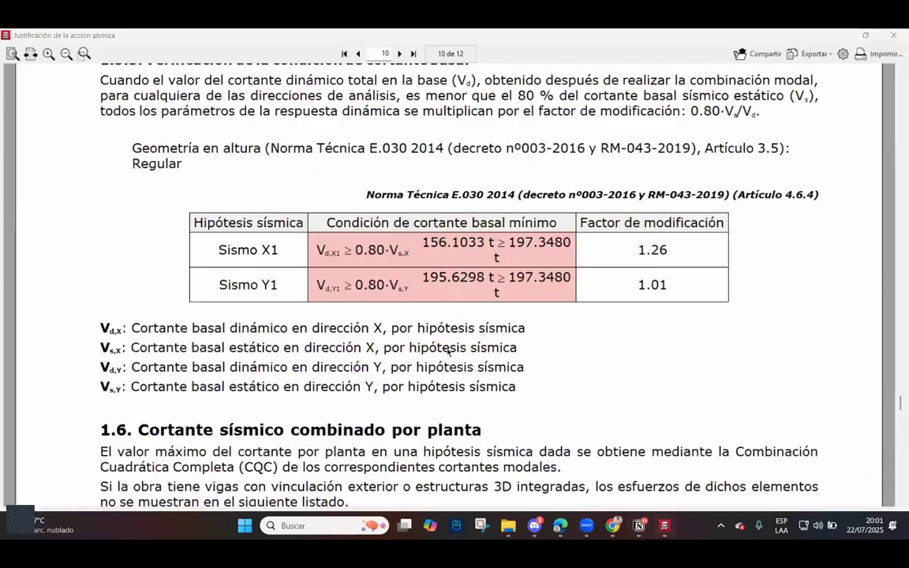
scroll(446, 269, "up", 1)
scroll(473, 269, "down", 3)
scroll(474, 269, "down", 3)
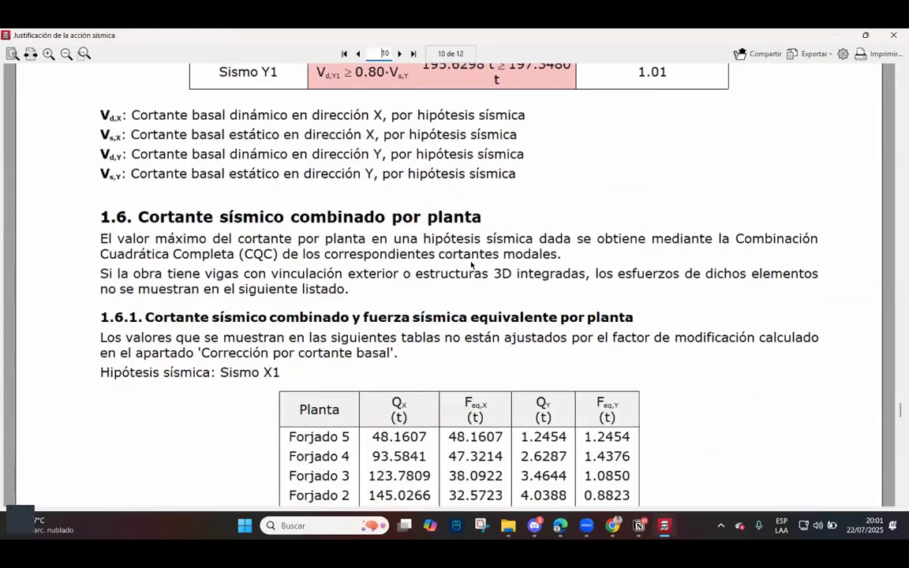
scroll(396, 238, "up", 5)
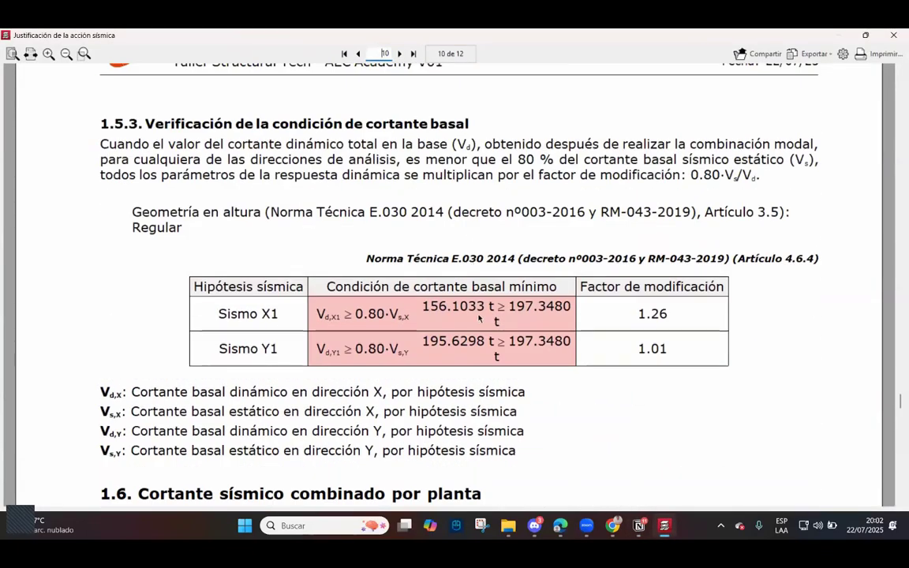
scroll(389, 248, "down", 2)
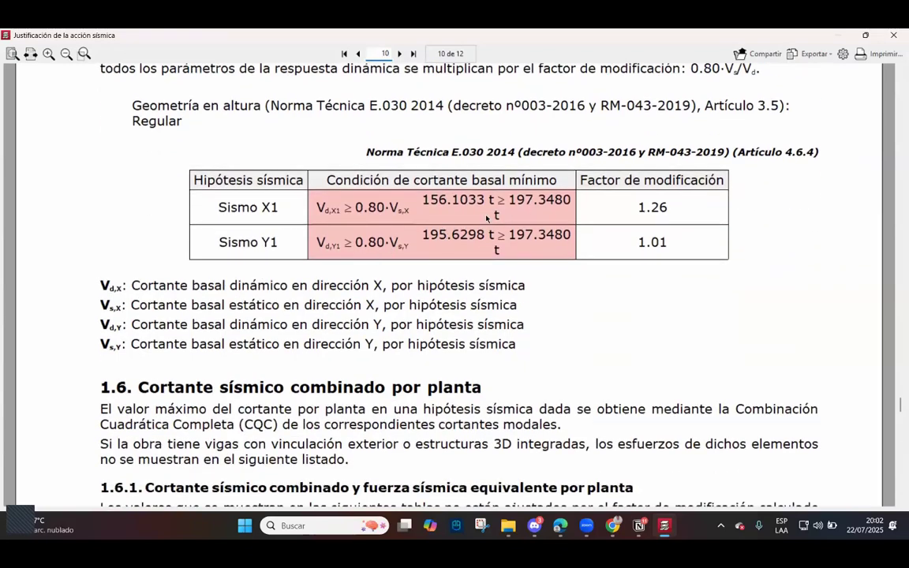
scroll(487, 218, "down", 8)
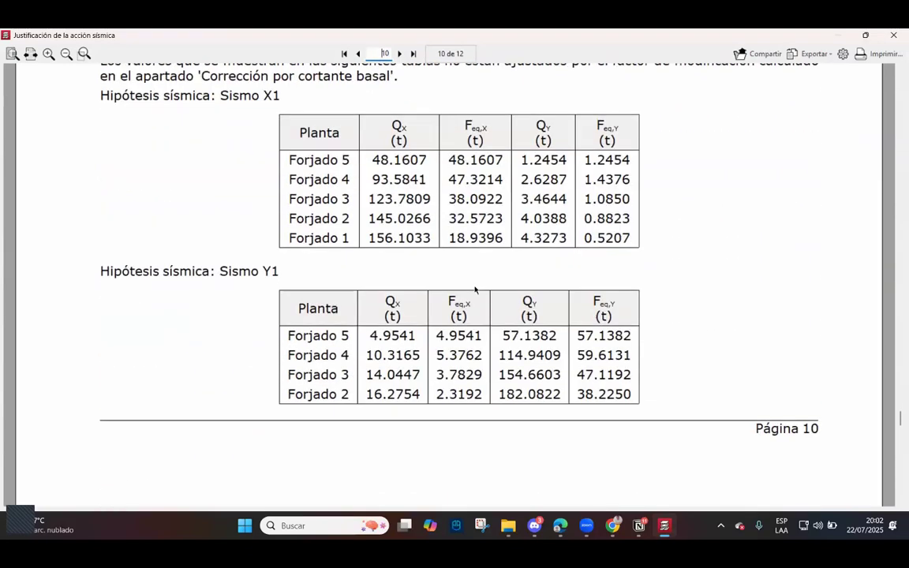
Review the combined shear and equivalent force tables per floor for Sismo X1 and Y1 in section 1.6.1, plus their bar charts.
scroll(473, 286, "down", 5)
scroll(469, 279, "up", 3)
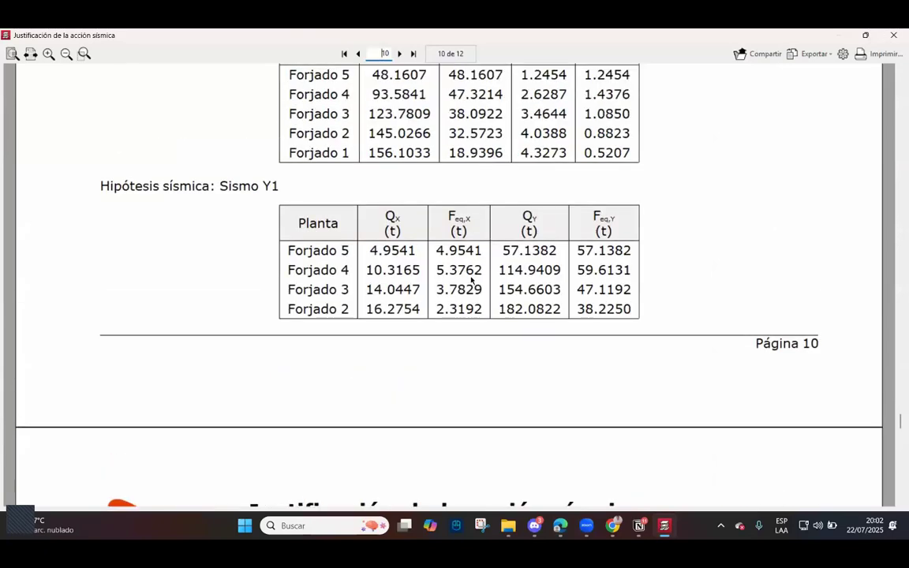
scroll(471, 279, "up", 5)
scroll(470, 280, "down", 3)
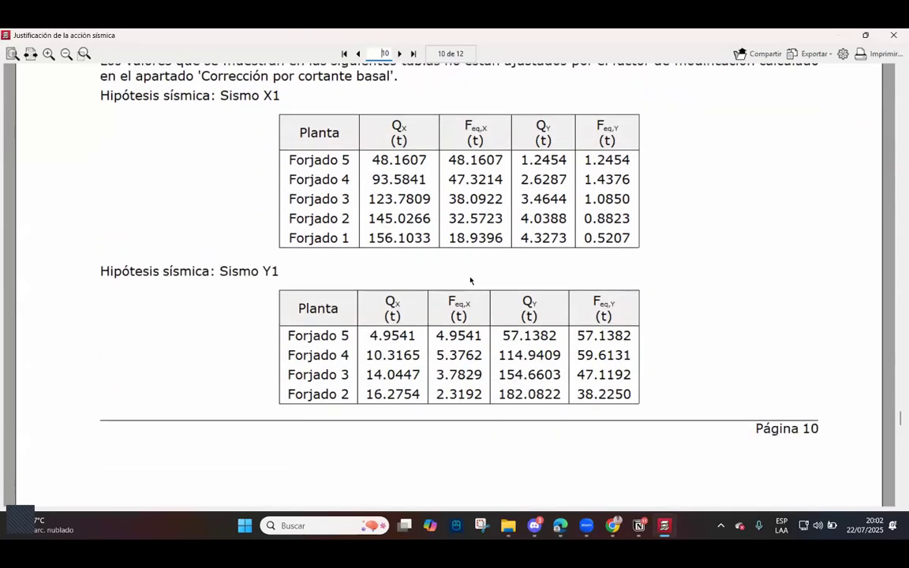
scroll(434, 281, "up", 2)
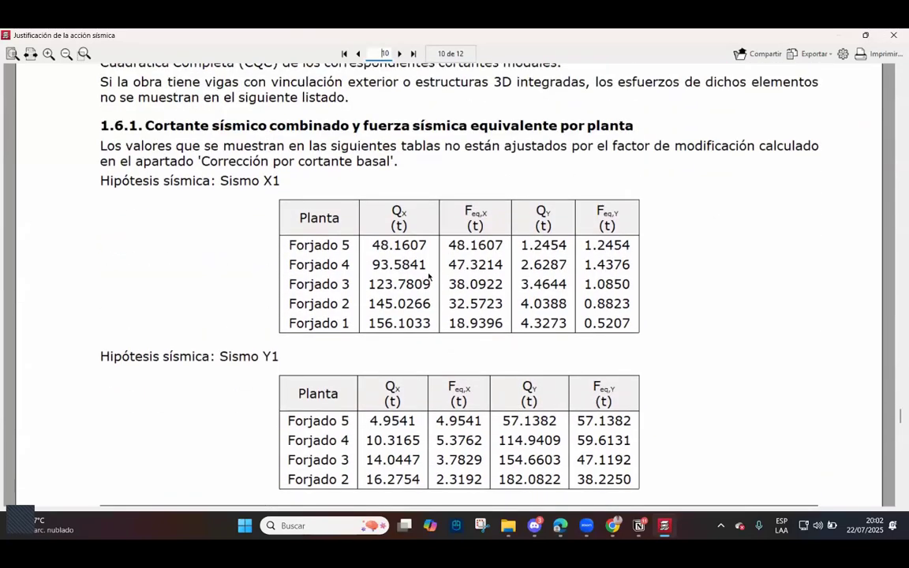
scroll(429, 276, "down", 14)
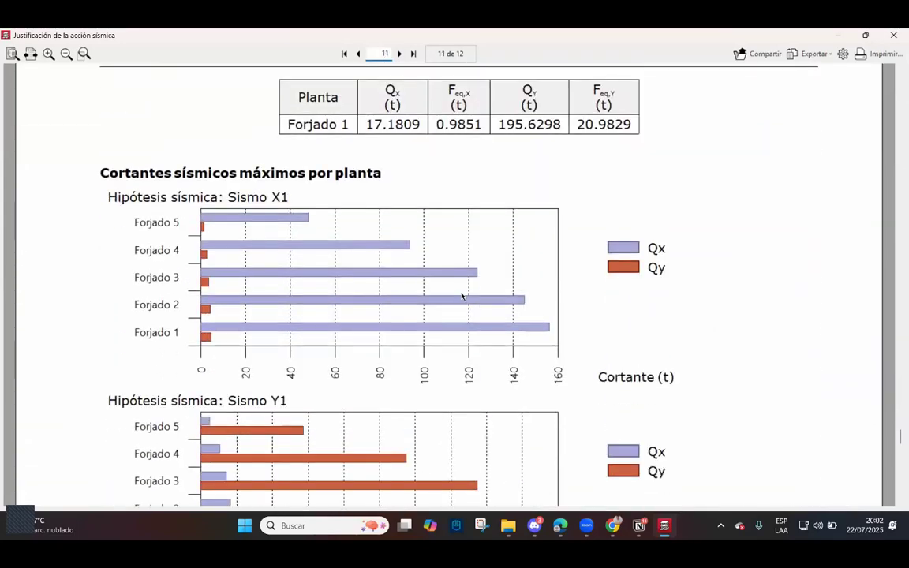
scroll(462, 296, "down", 15)
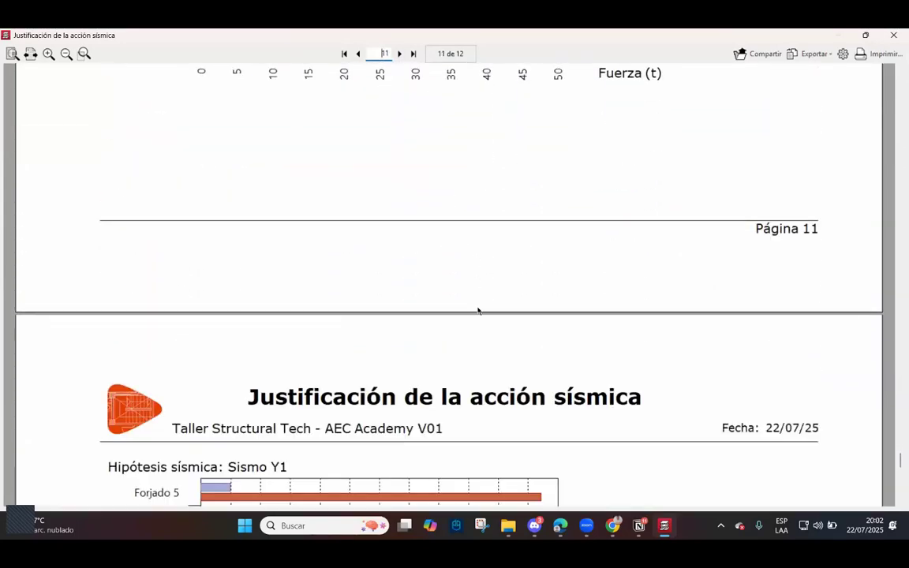
Examine the shear percentages resisted by columns and walls in sections 1.6.2 and 1.6.3, and close the seismic action report.
scroll(477, 310, "down", 11)
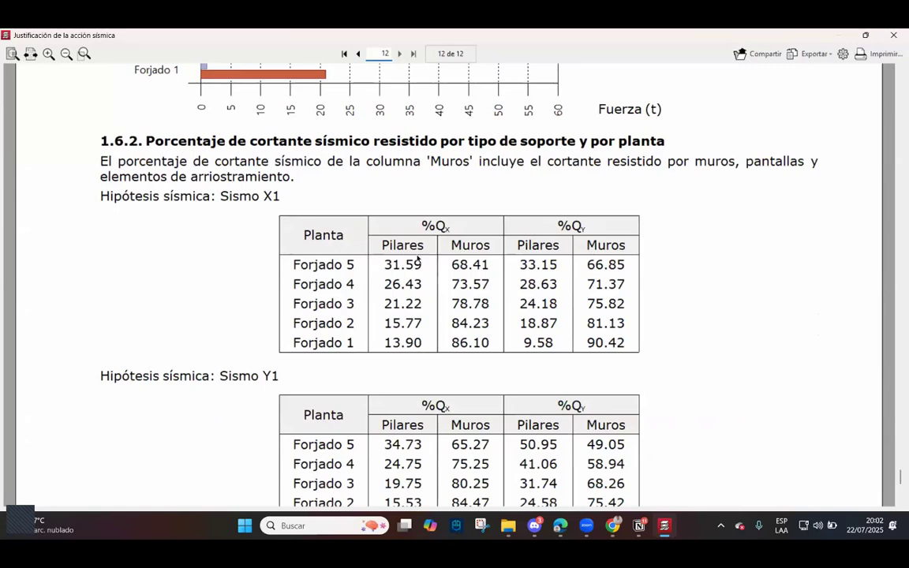
scroll(473, 260, "down", 1)
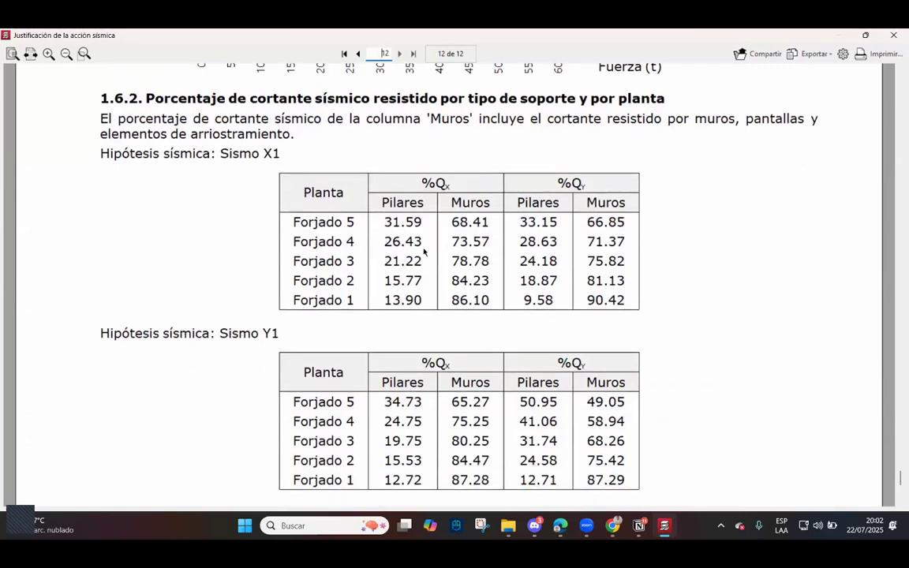
scroll(318, 199, "up", 1)
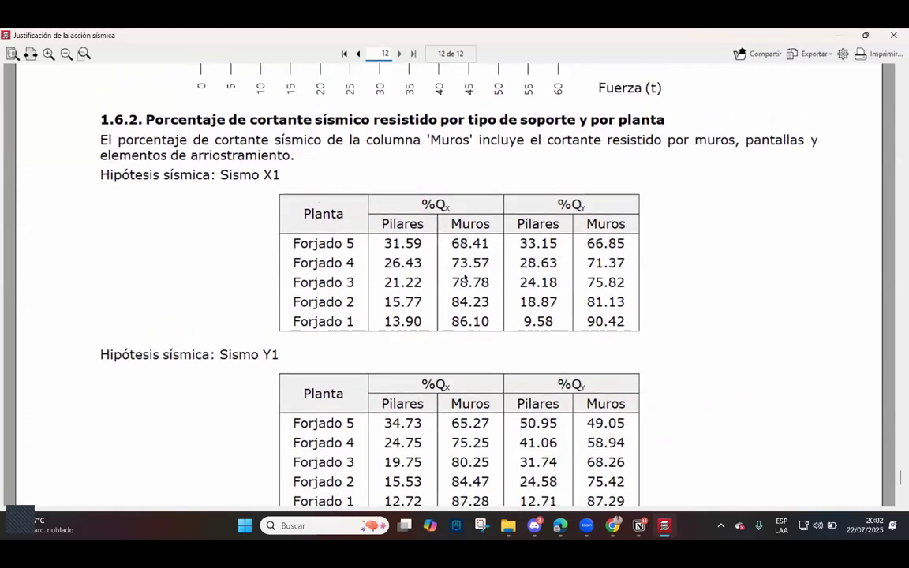
scroll(470, 272, "down", 3)
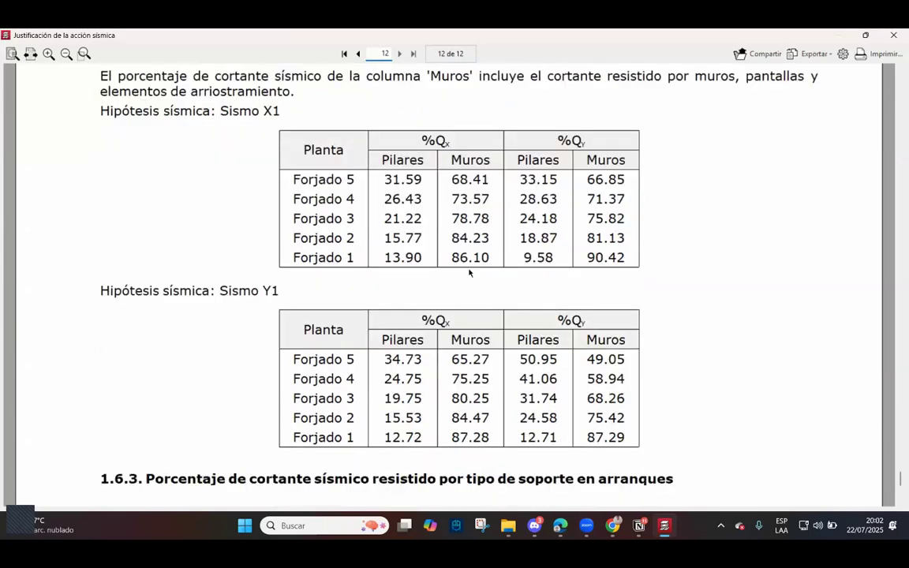
scroll(469, 272, "down", 1)
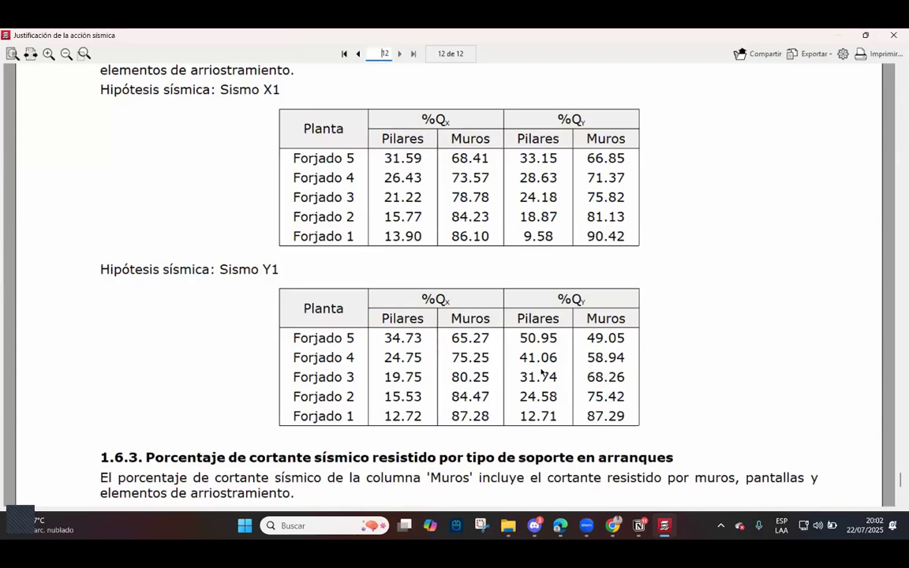
scroll(619, 403, "down", 5)
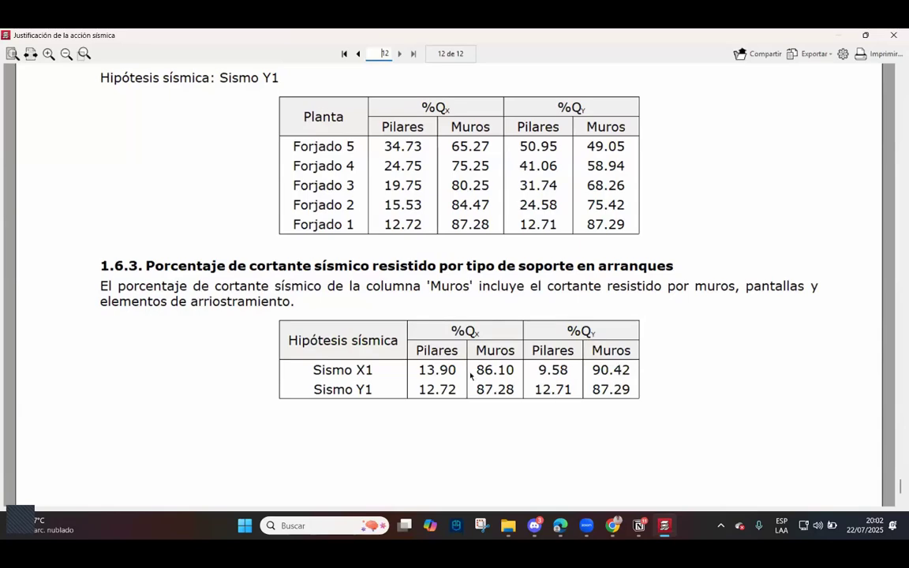
scroll(533, 339, "down", 2)
scroll(543, 330, "up", 5)
scroll(562, 329, "up", 10)
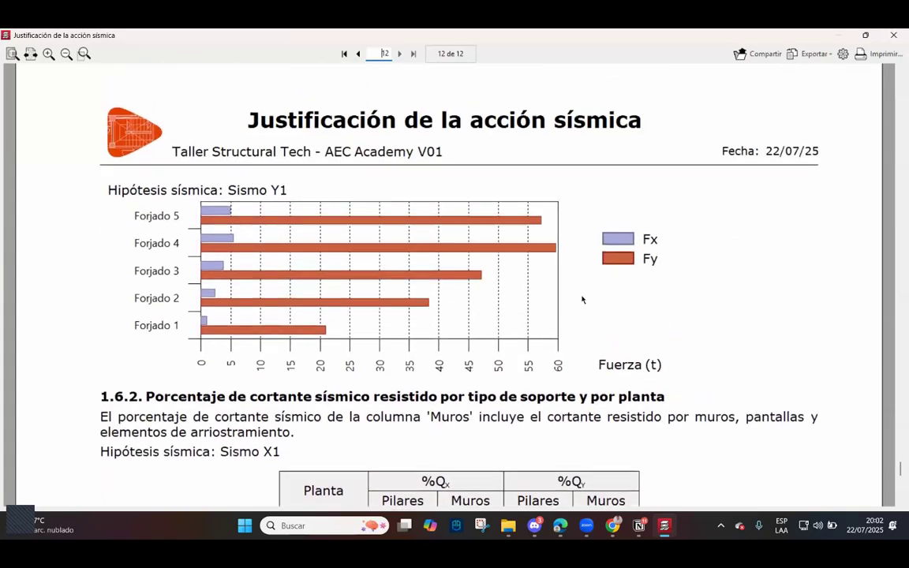
scroll(629, 259, "up", 3)
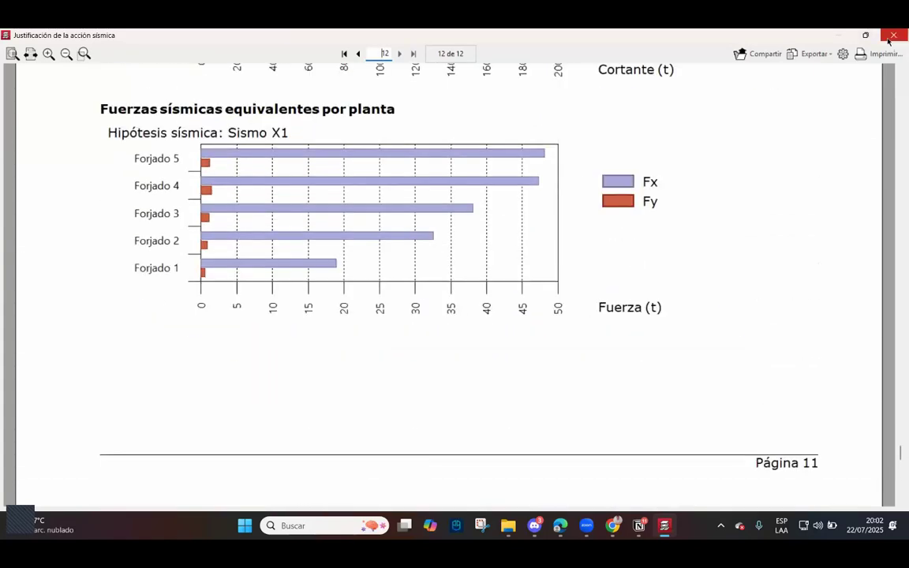
left_click(892, 36)
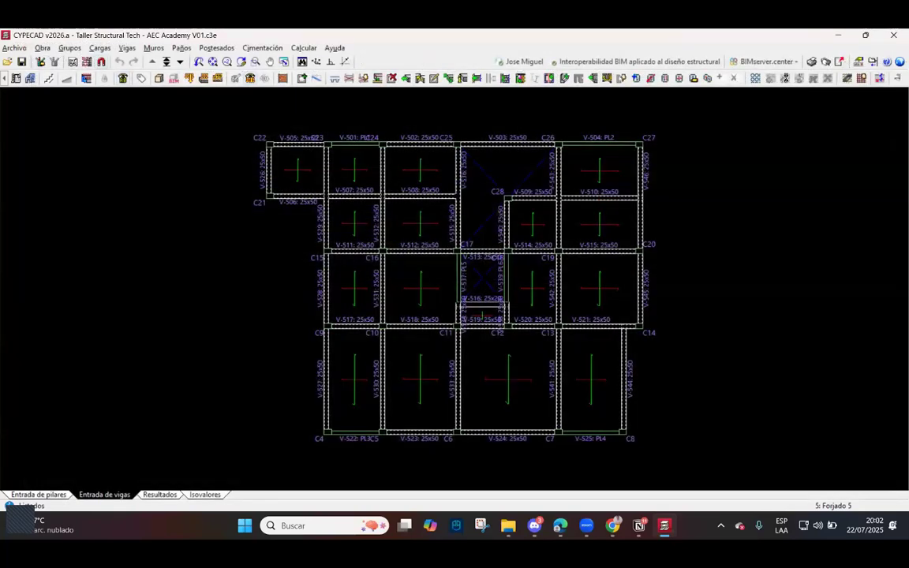
Generate the 'Desplomes entre plantas debidos a la acción sísmica' report with the index, definitions, column and wall drifts, and inter-storey drifts included.
left_click(814, 63)
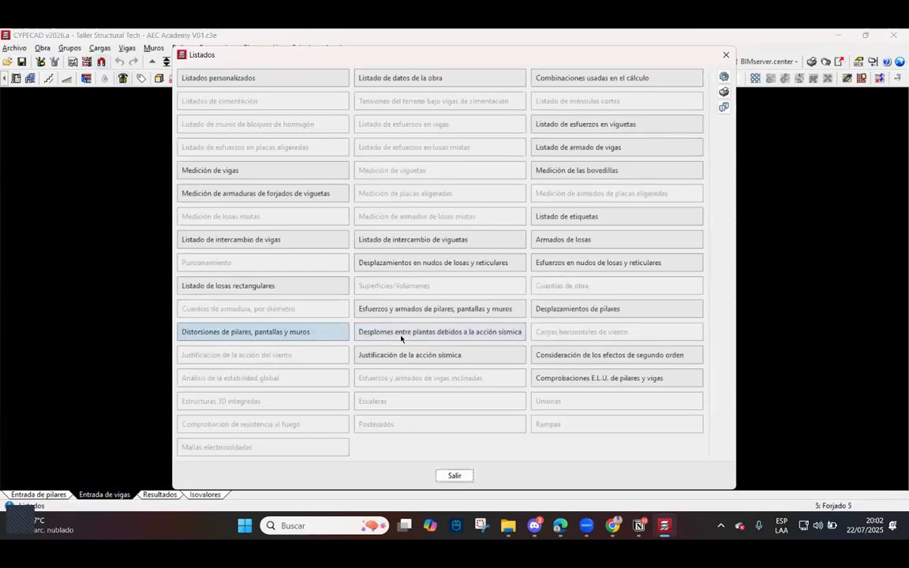
left_click(406, 333)
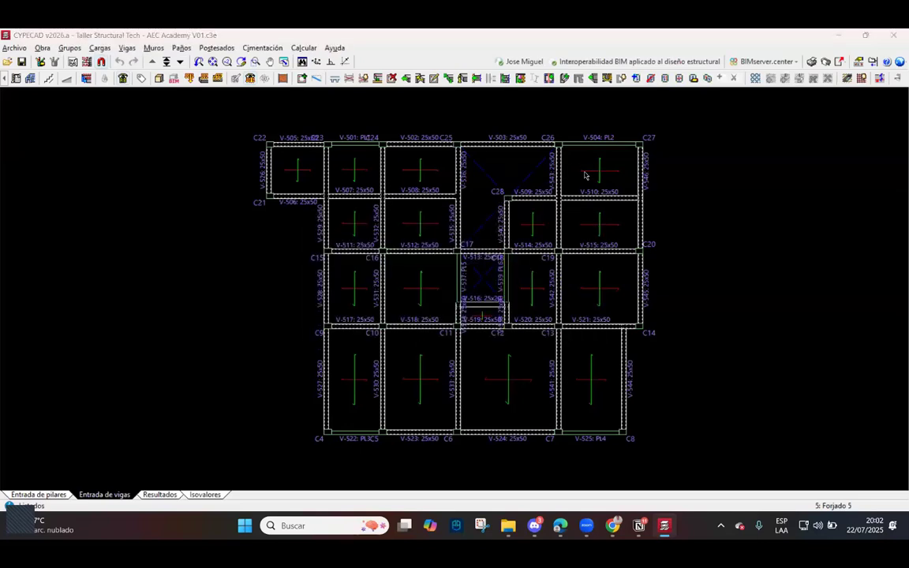
left_click(351, 225)
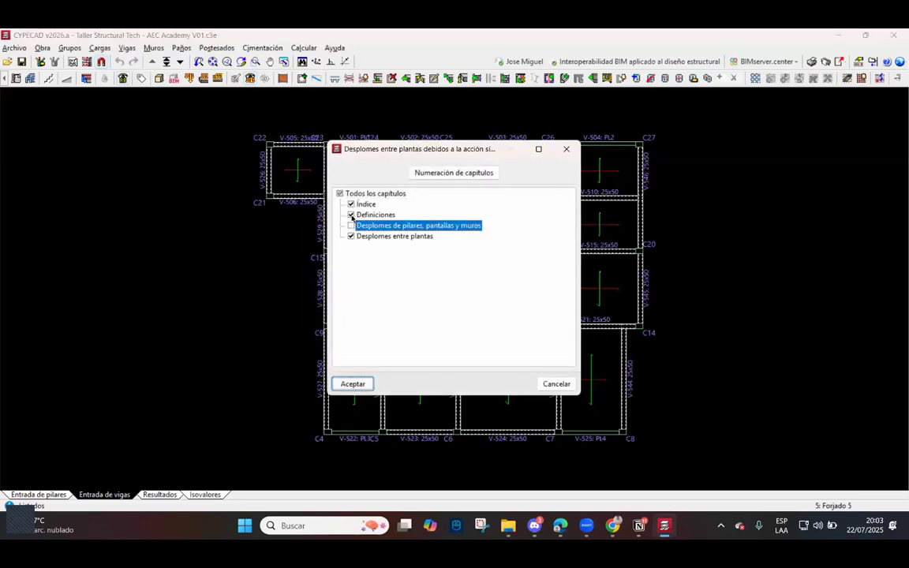
left_click(351, 215)
left_click(350, 205)
left_click(351, 217)
left_click(352, 225)
left_click(351, 205)
left_click(352, 384)
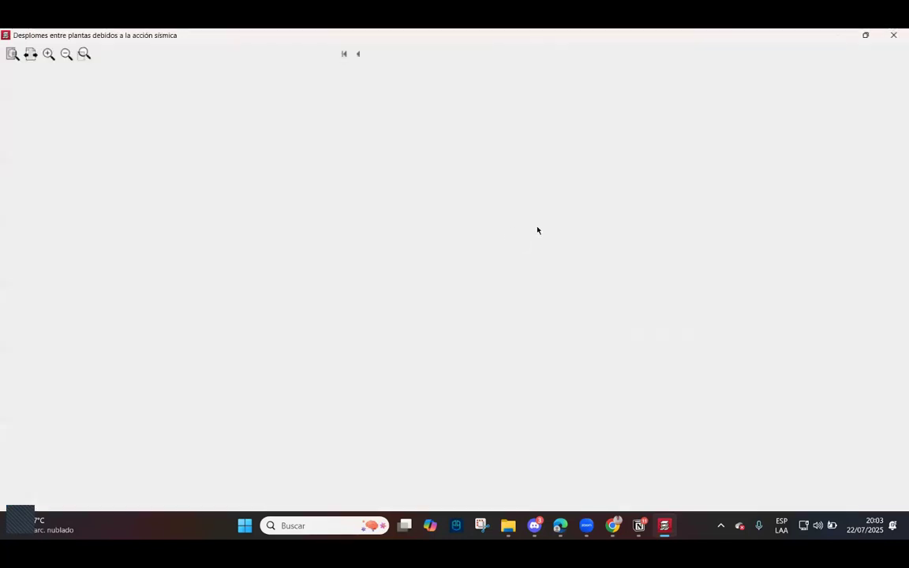
Review the drift definitions and the Sismo X drift tables for individual columns in sections 1 and 2 of the report.
scroll(600, 319, "down", 5)
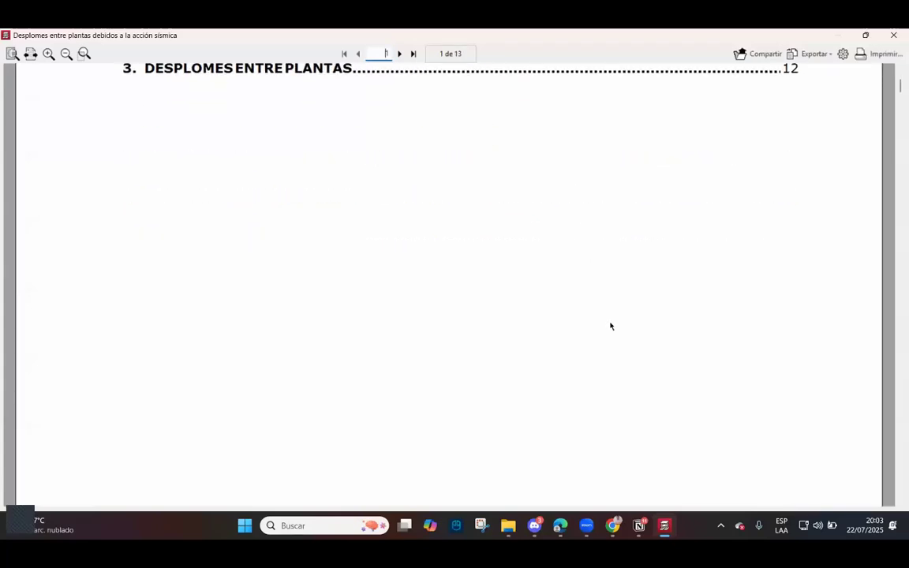
scroll(615, 333, "down", 10)
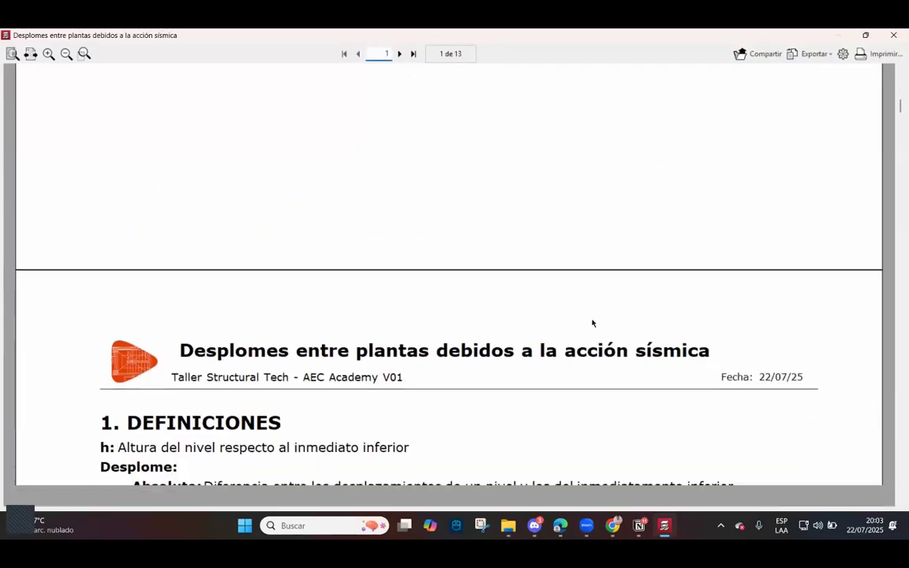
scroll(590, 340, "down", 3)
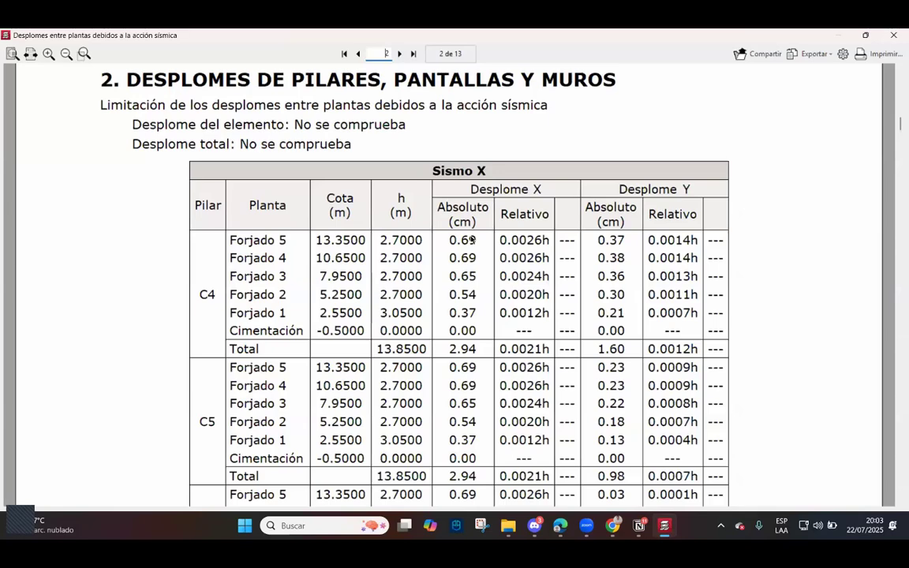
scroll(560, 237, "down", 5)
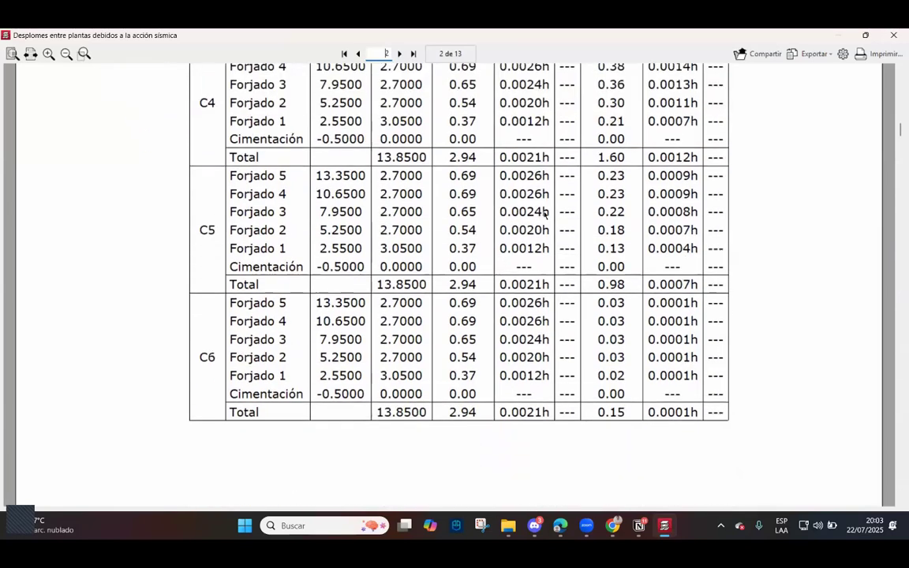
scroll(544, 212, "down", 15)
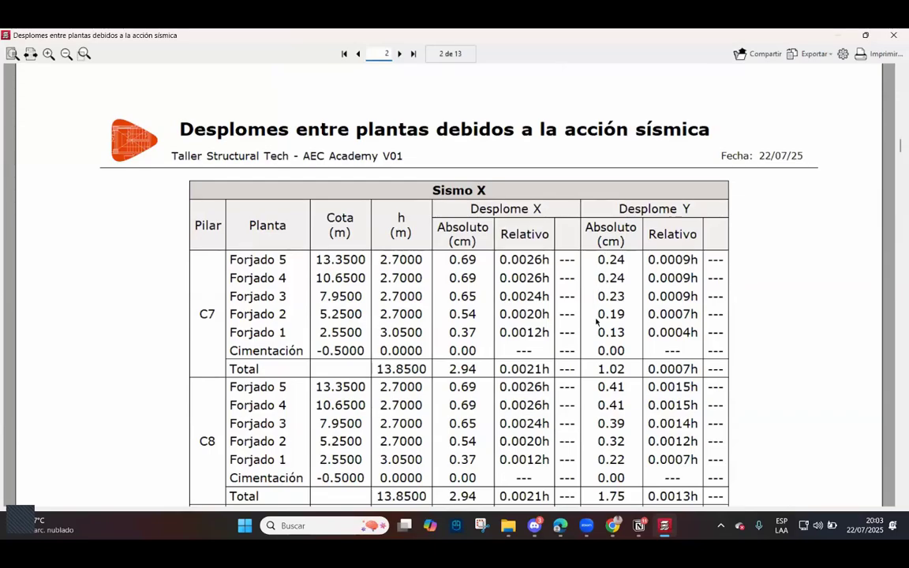
scroll(607, 381, "down", 7)
scroll(609, 379, "down", 12)
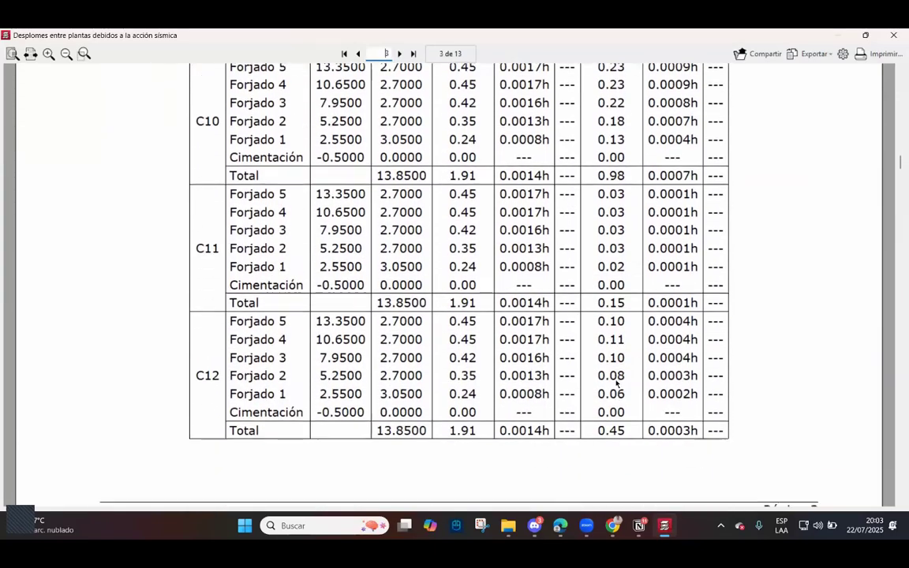
Check the inter-storey drifts for Sismo X and Sismo Y in section 3, and close the report and the listings dialog.
left_click_drag(897, 167, 897, 470)
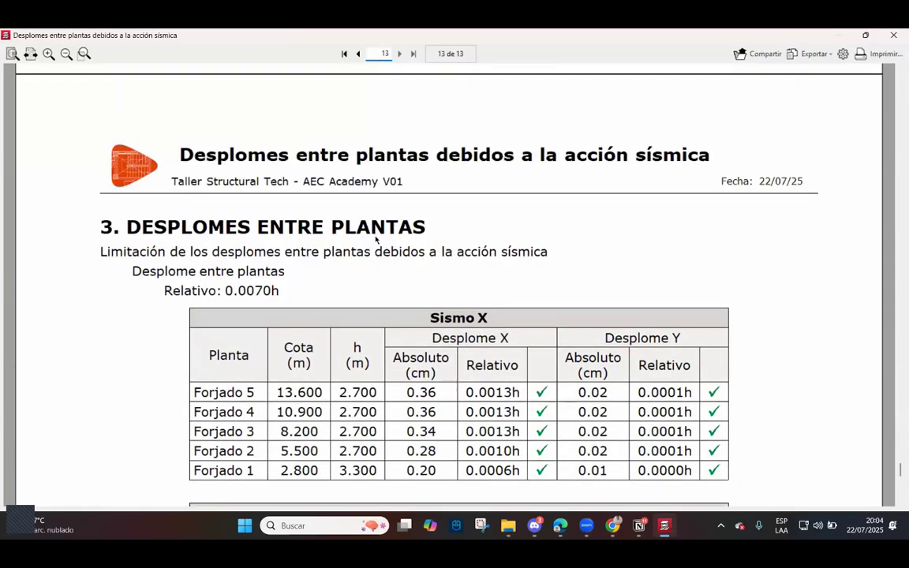
scroll(377, 236, "down", 2)
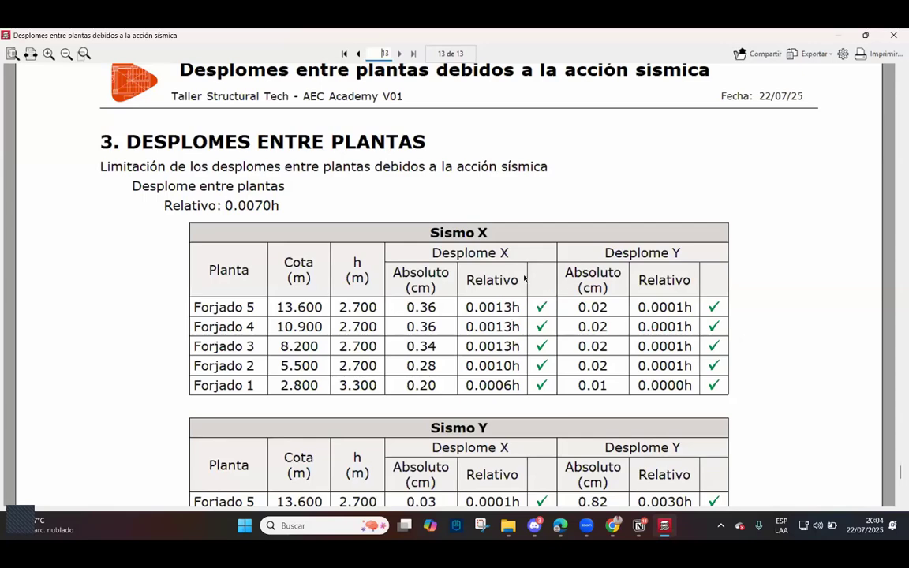
scroll(523, 278, "down", 5)
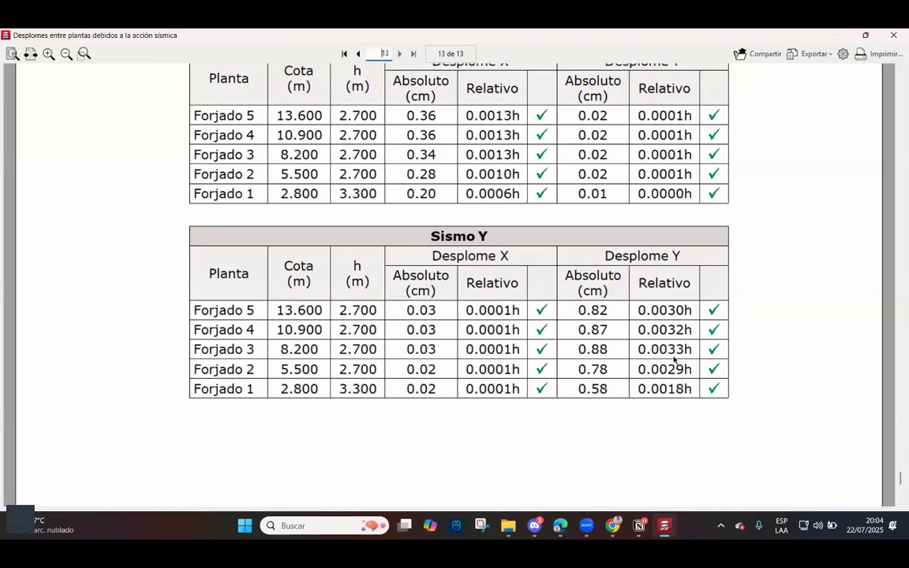
scroll(647, 349, "up", 3)
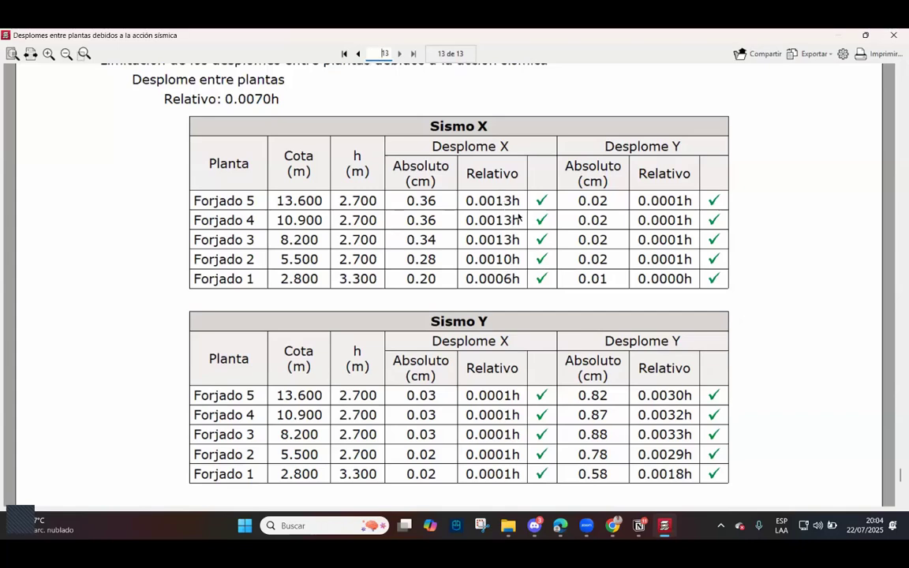
left_click(892, 40)
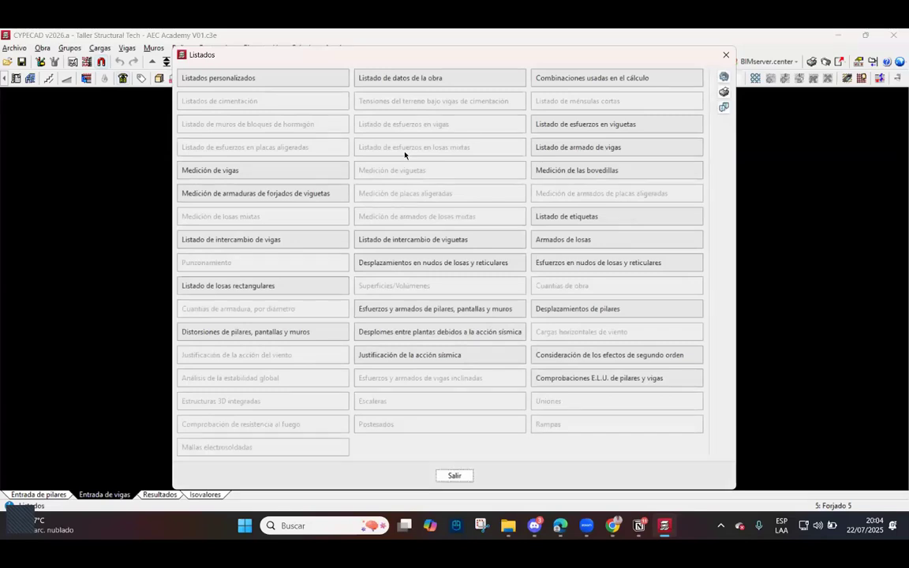
left_click(726, 54)
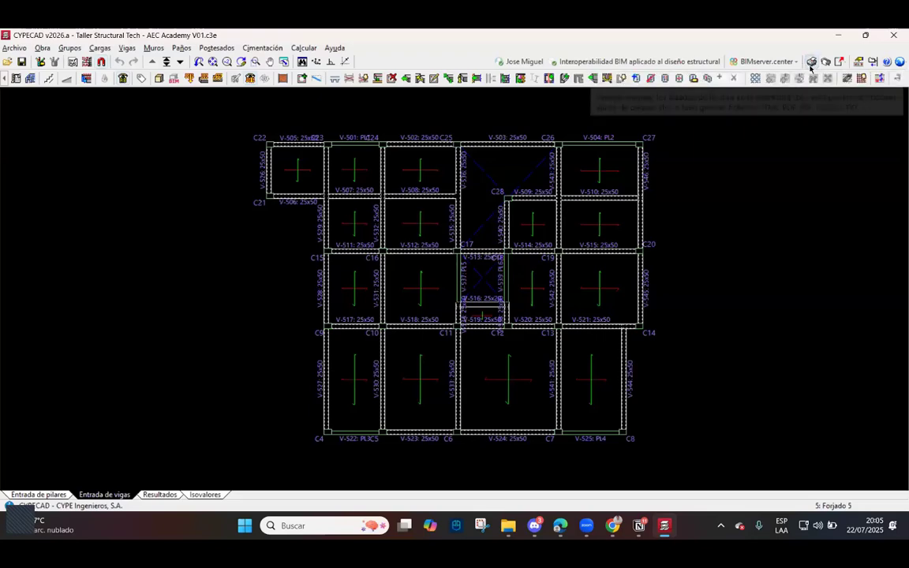
Examine the walls in the Forjado 5 plan, focusing on wall PL4 between columns C7 and C8.
scroll(362, 163, "up", 2)
scroll(461, 173, "down", 3)
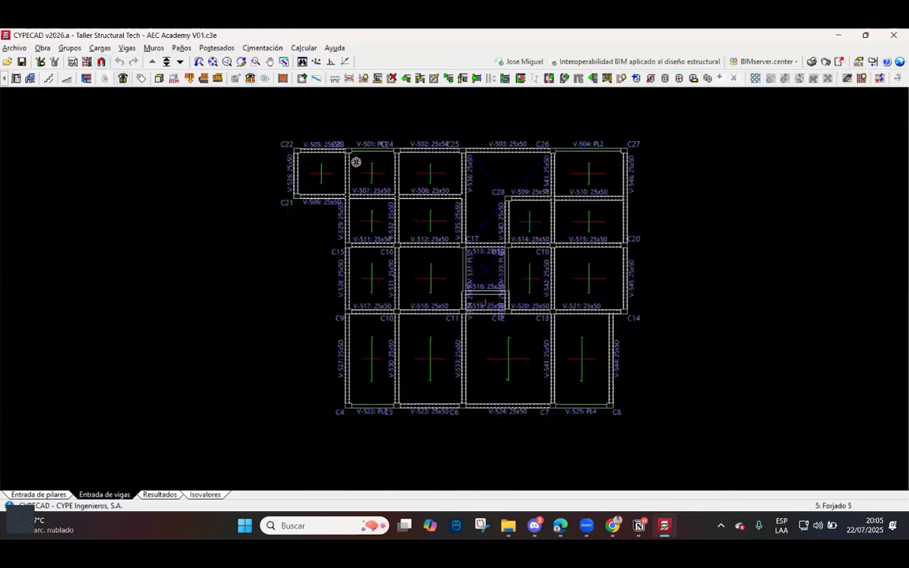
scroll(357, 160, "up", 1)
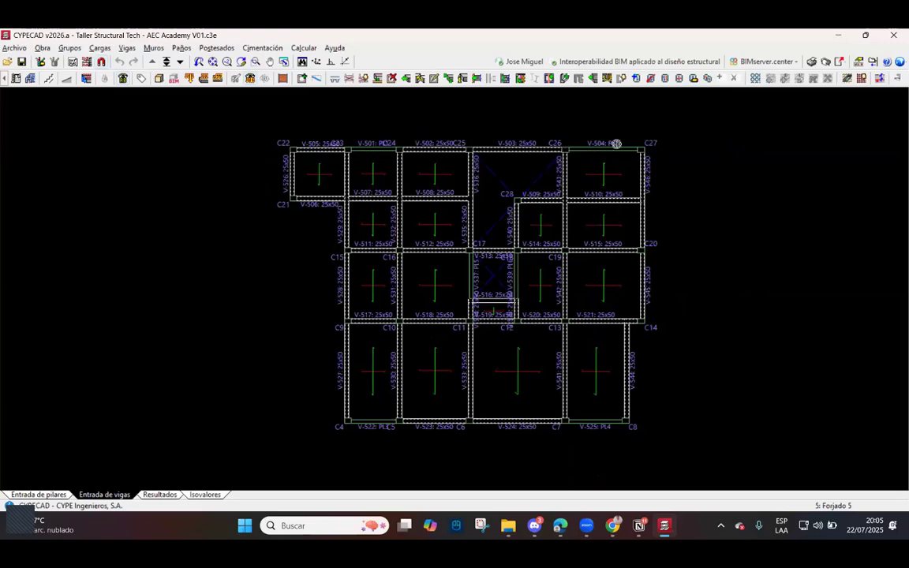
scroll(597, 424, "up", 3)
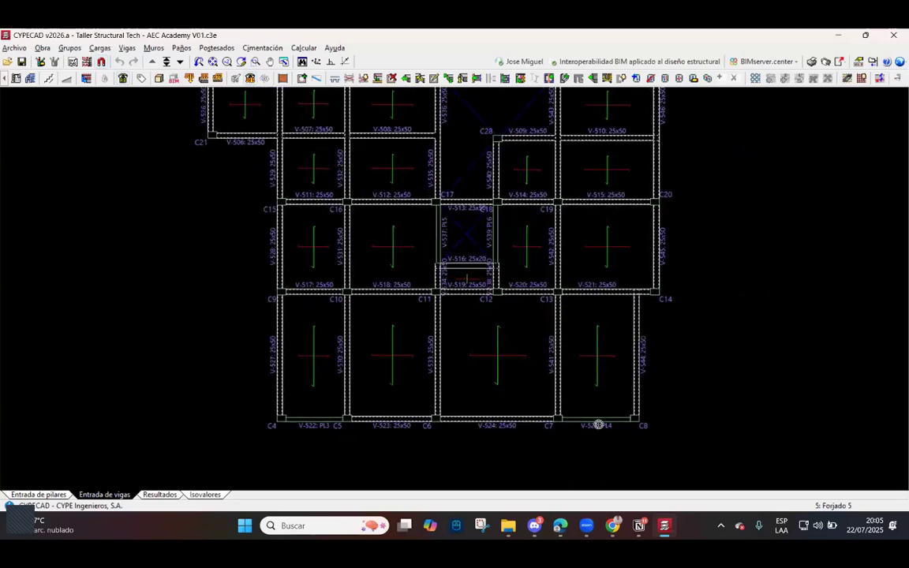
scroll(515, 423, "up", 1)
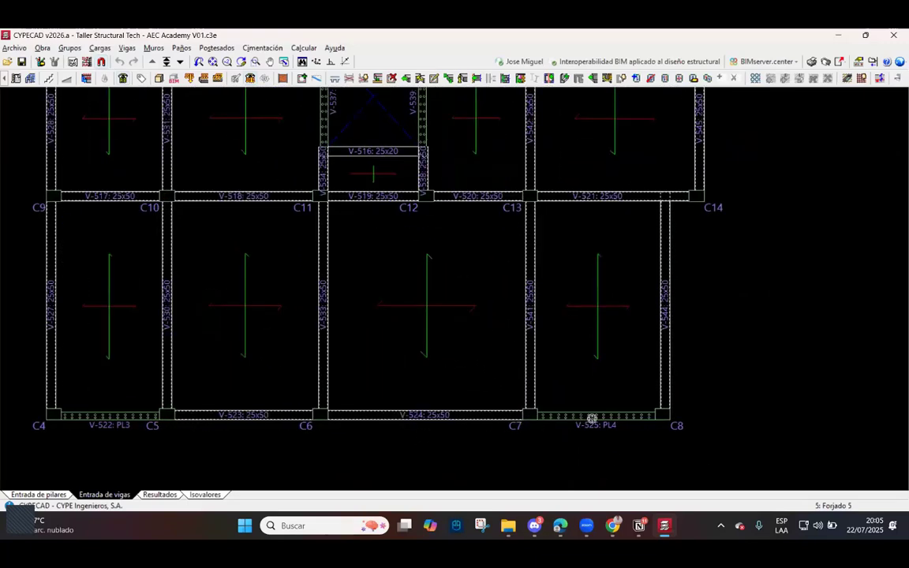
scroll(623, 414, "up", 2)
scroll(641, 410, "up", 4)
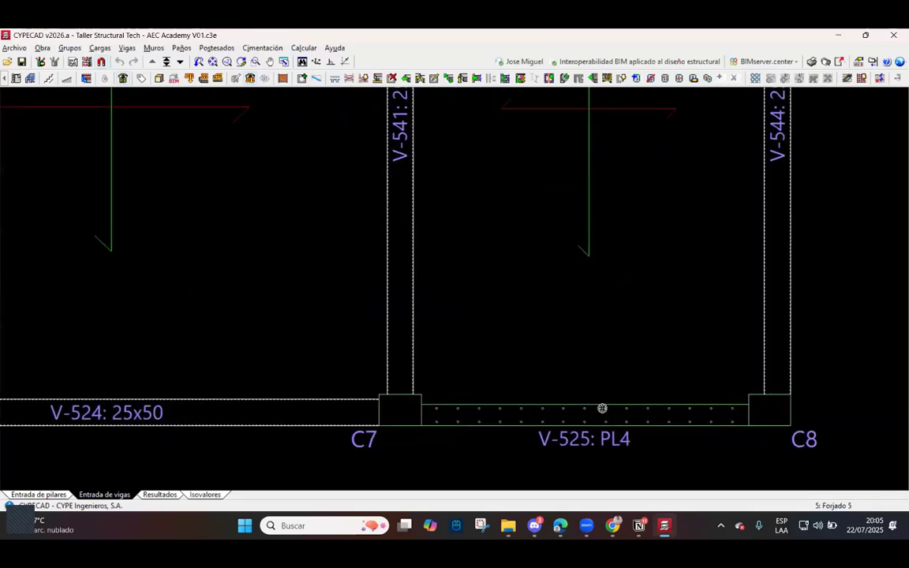
Examine the structural walls PL3 between columns C4 and C5 and PL2 between columns C26 and C27 in the Forjado 5 plan.
scroll(593, 412, "down", 6)
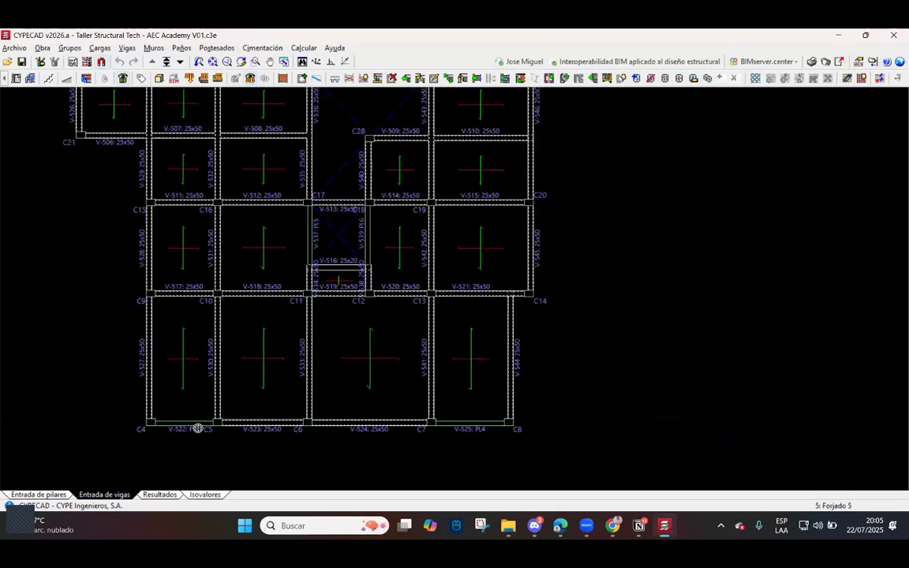
scroll(219, 423, "up", 2)
scroll(219, 424, "up", 1)
scroll(518, 209, "down", 4)
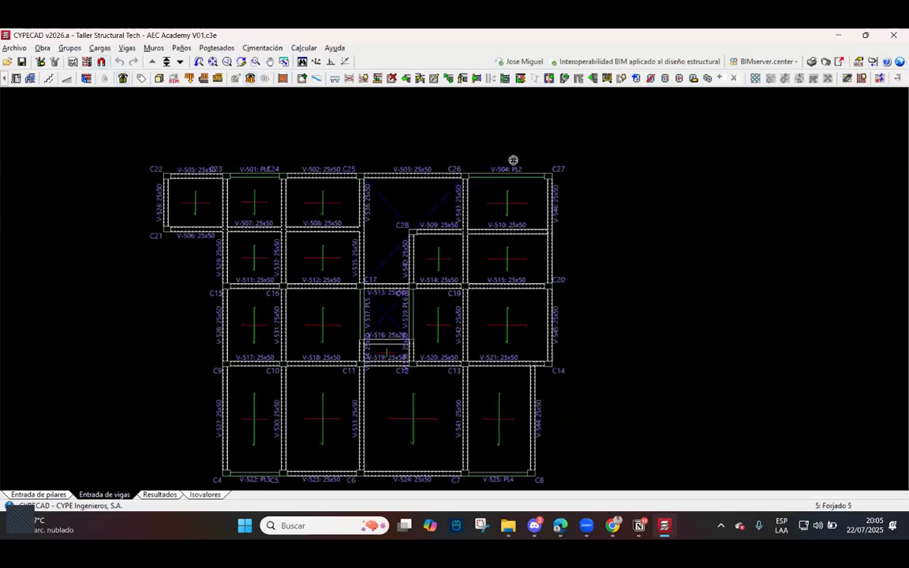
scroll(511, 170, "up", 2)
scroll(510, 176, "up", 5)
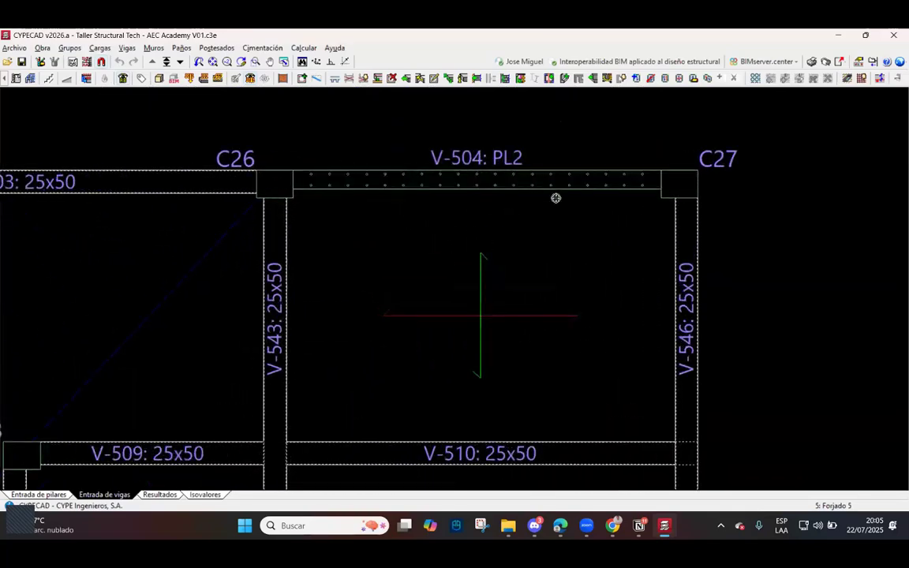
scroll(527, 258, "down", 4)
scroll(314, 210, "down", 3)
scroll(328, 210, "up", 3)
scroll(408, 361, "down", 3)
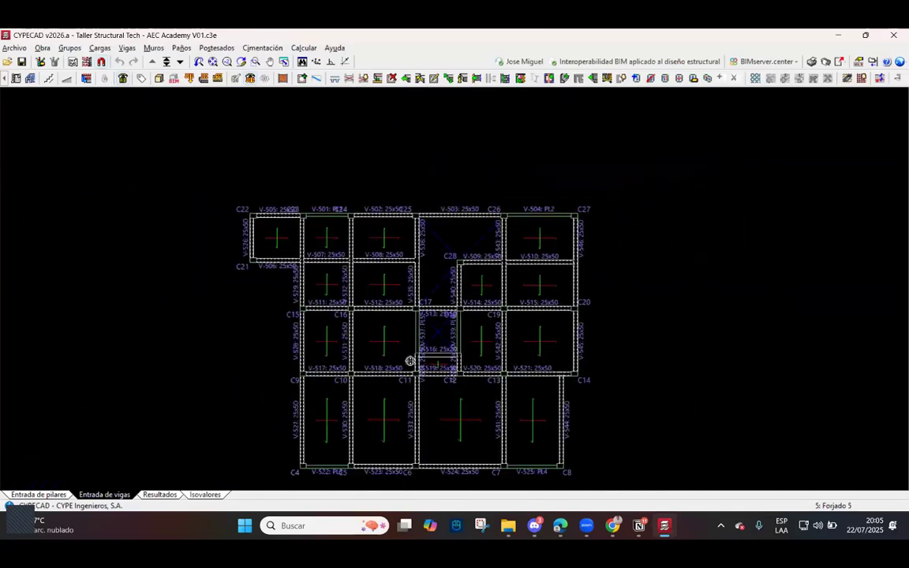
Inspect the frame line through columns C15, C16 and C17, including beams V-511 and V-512, in the Forjado 5 plan.
scroll(411, 285, "up", 1)
scroll(411, 285, "up", 4)
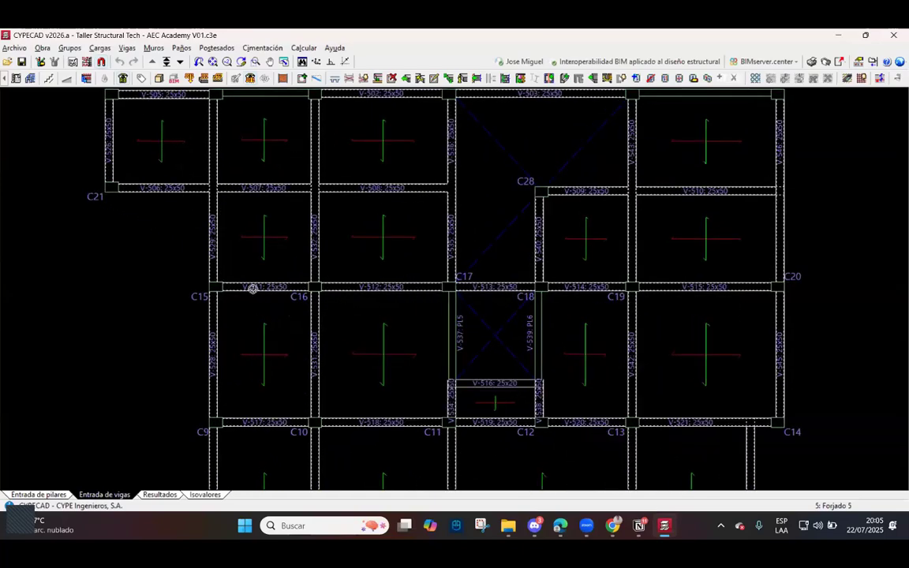
scroll(224, 287, "up", 1)
scroll(224, 287, "up", 1)
scroll(413, 290, "down", 4)
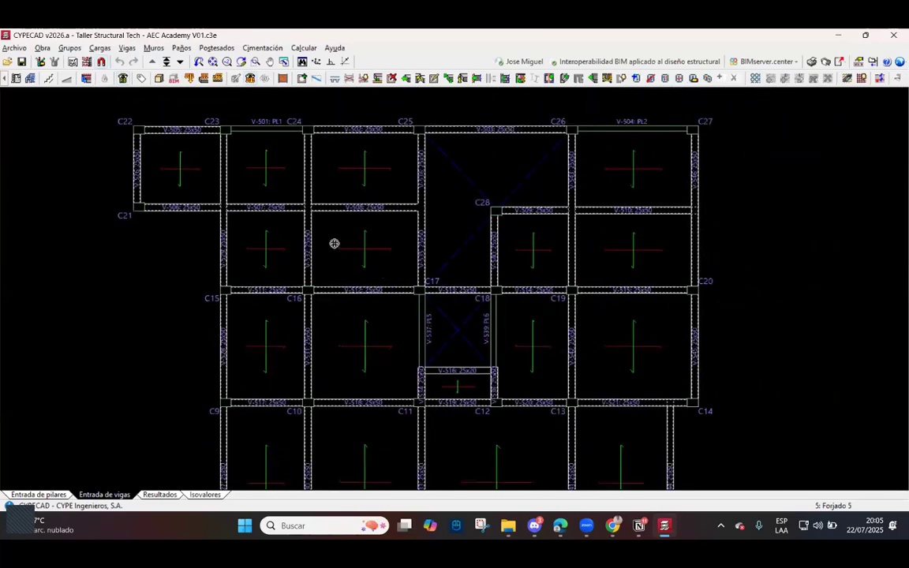
scroll(228, 294, "up", 5)
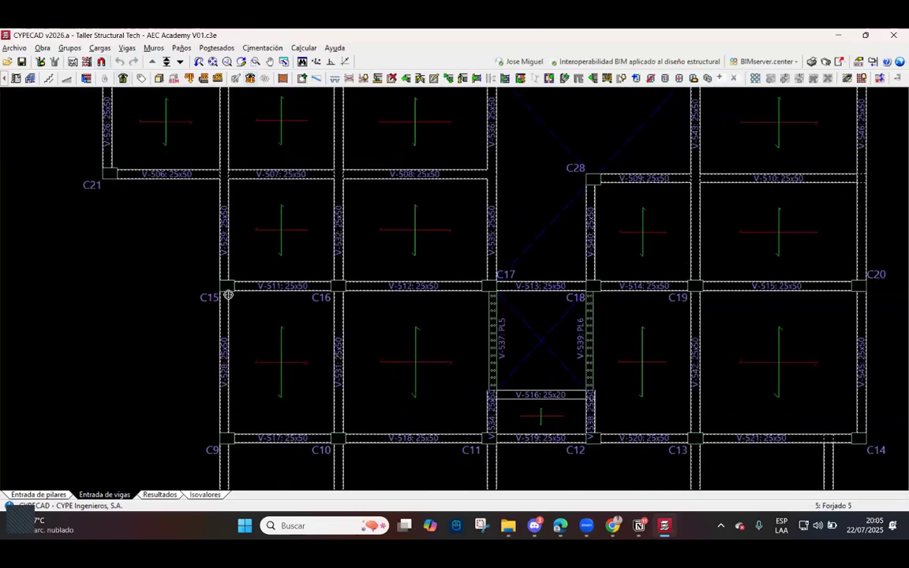
scroll(230, 291, "up", 3)
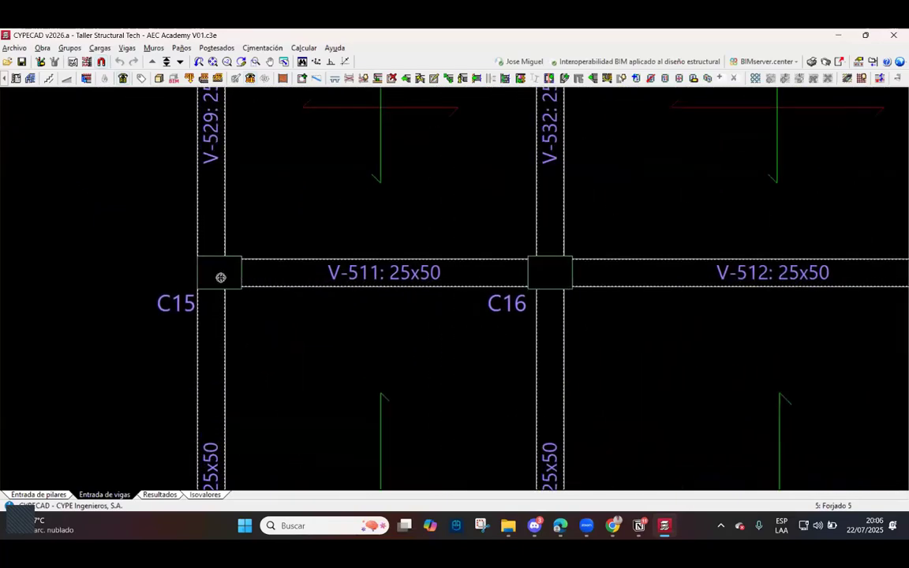
scroll(222, 276, "down", 2)
scroll(490, 273, "down", 5)
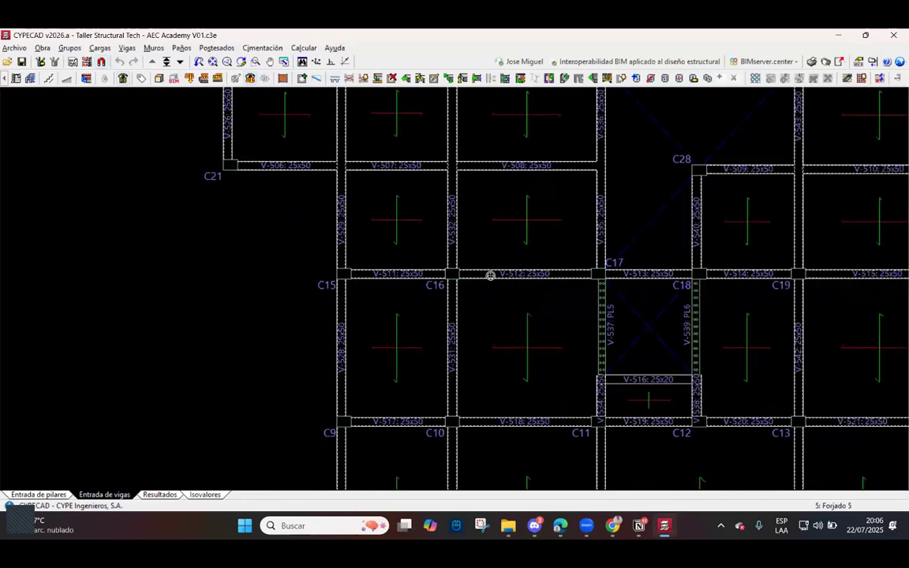
scroll(491, 287, "down", 2)
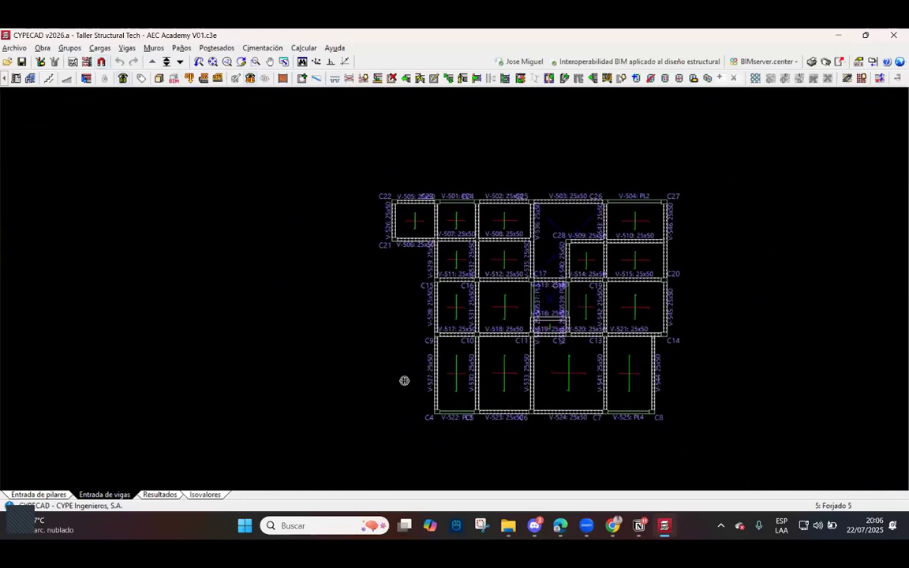
scroll(501, 262, "up", 5)
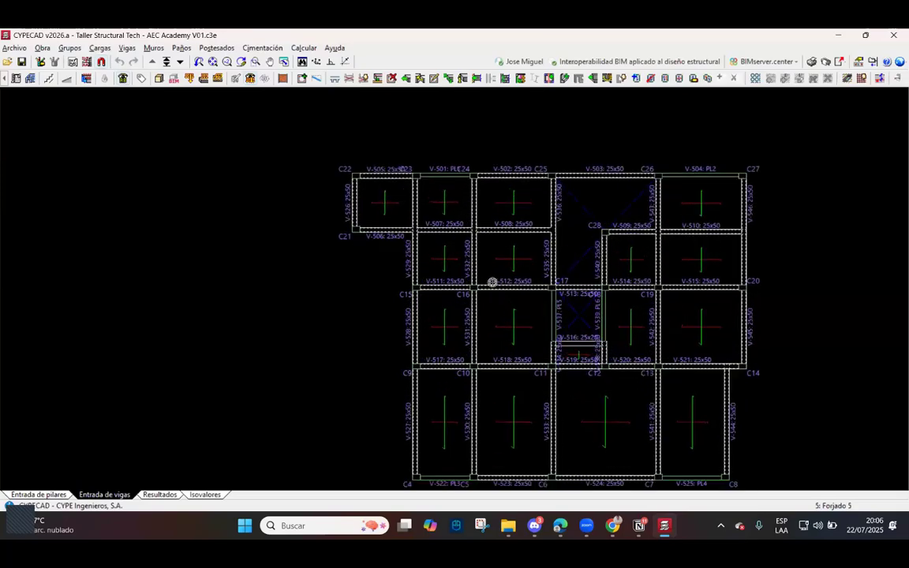
scroll(466, 289, "up", 5)
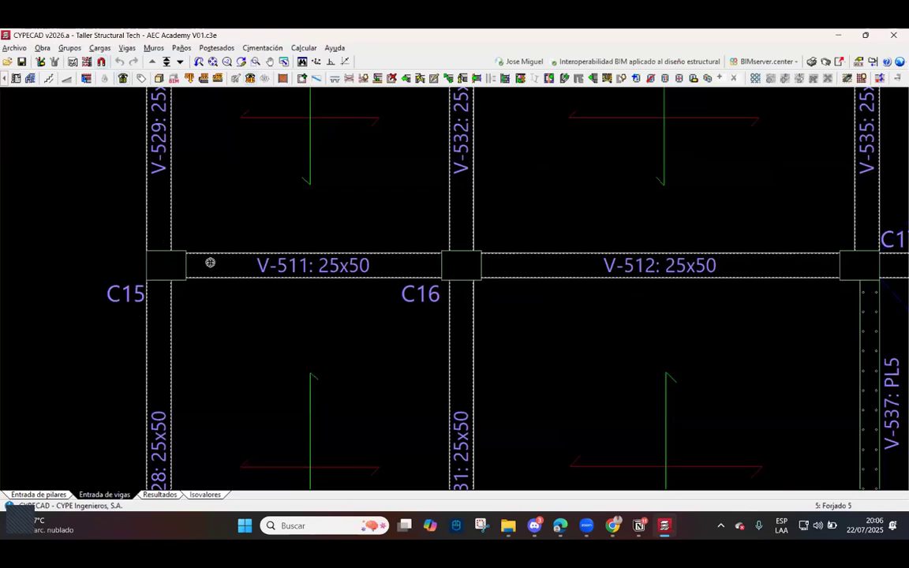
scroll(91, 312, "down", 3)
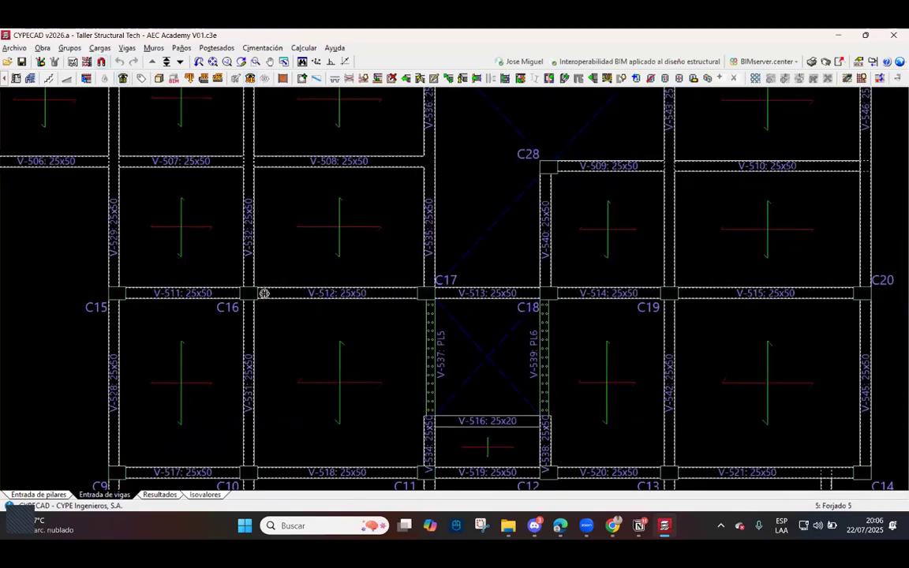
scroll(260, 292, "up", 1)
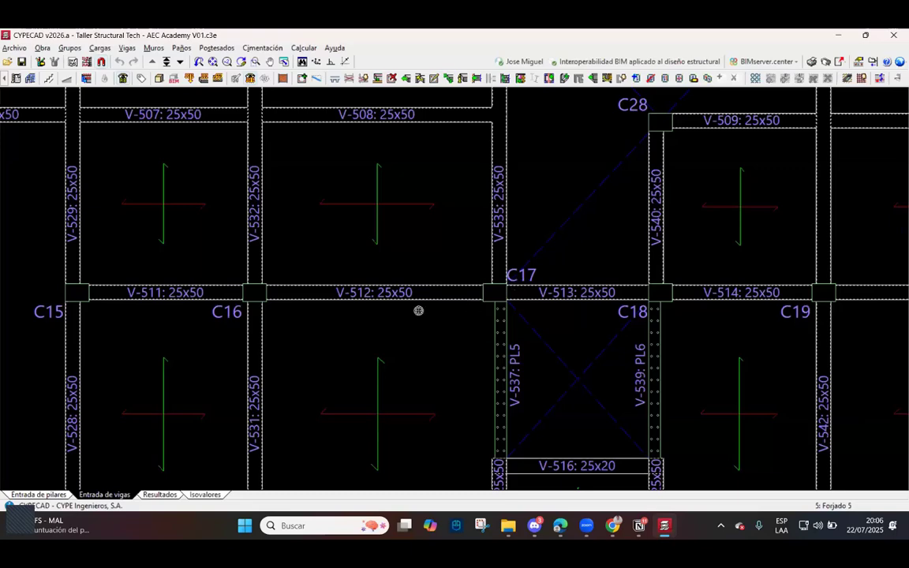
Examine walls PL5 and PL6 below columns C17 and C18 and their position within the overall Forjado 5 layout.
scroll(360, 292, "down", 2)
scroll(359, 292, "down", 4)
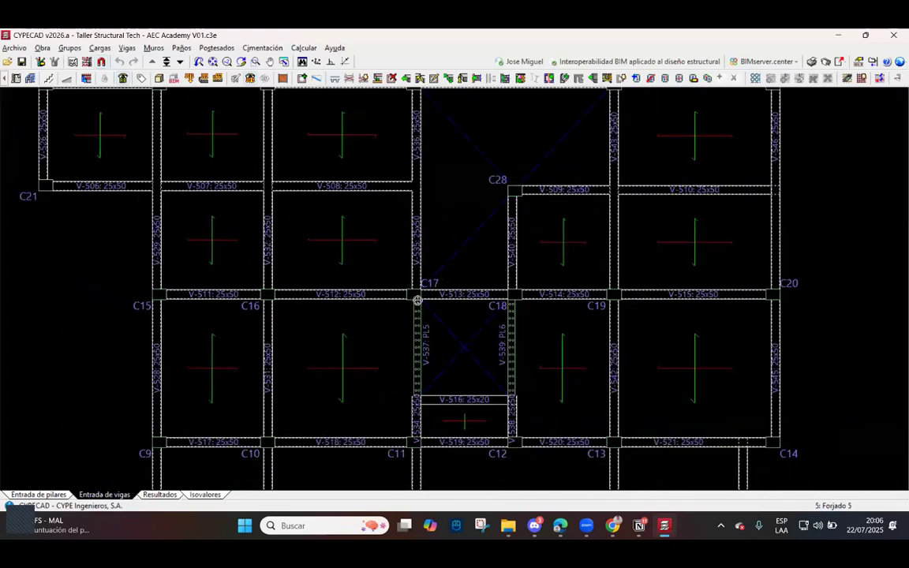
scroll(473, 257, "up", 2)
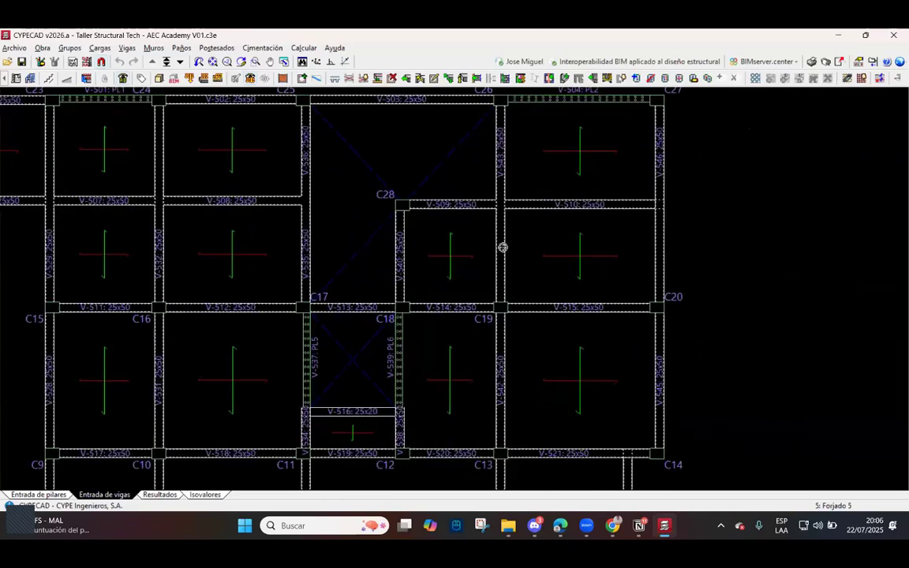
scroll(436, 298, "down", 3)
scroll(442, 270, "up", 4)
scroll(370, 320, "down", 2)
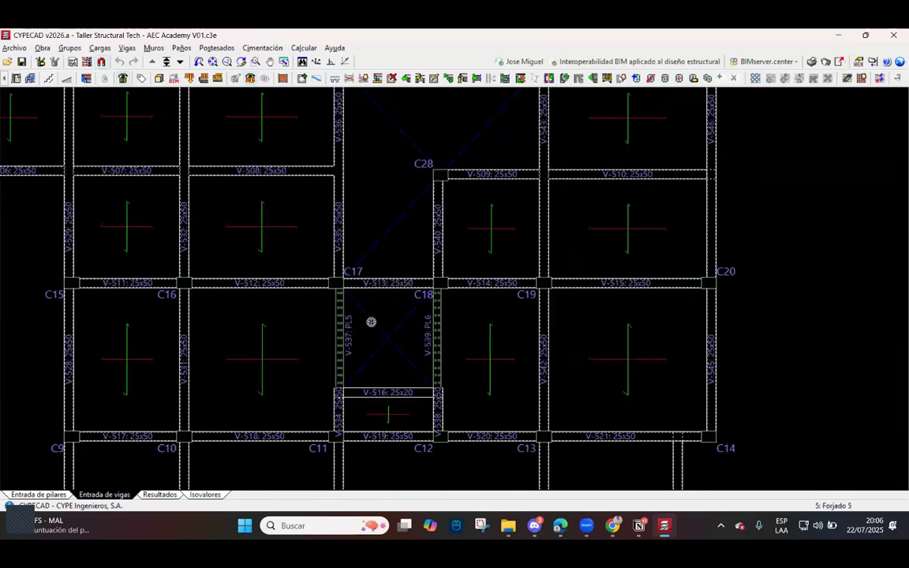
scroll(349, 302, "up", 3)
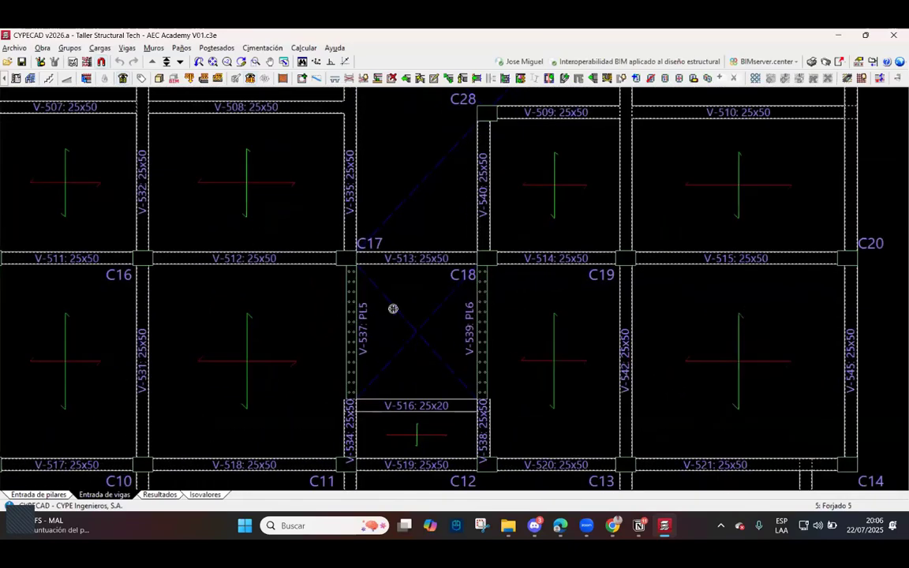
scroll(566, 276, "down", 1)
scroll(570, 294, "down", 4)
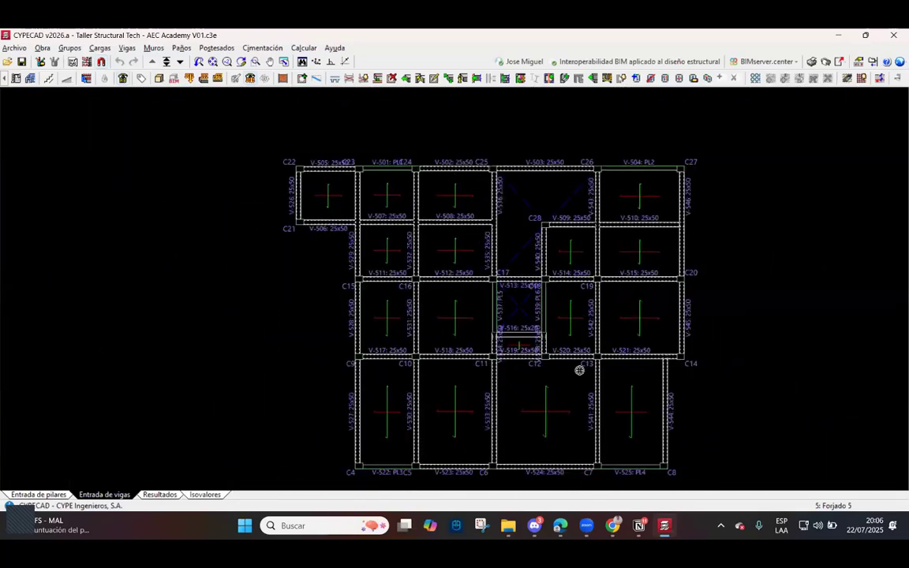
Open the chapter options of the 'Listado de armado de vigas' report and move the dialog so it partly uncovers the floor plan.
left_click(812, 62)
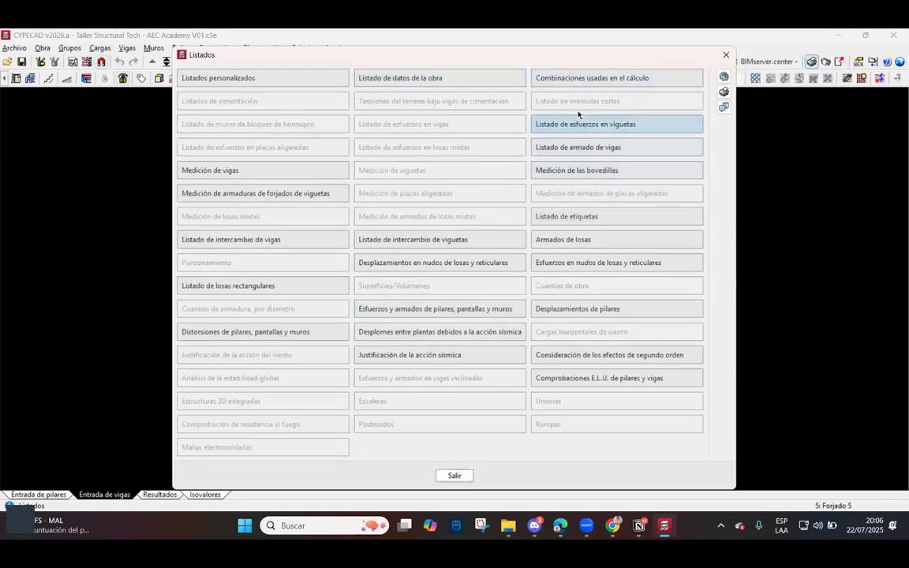
left_click(601, 148)
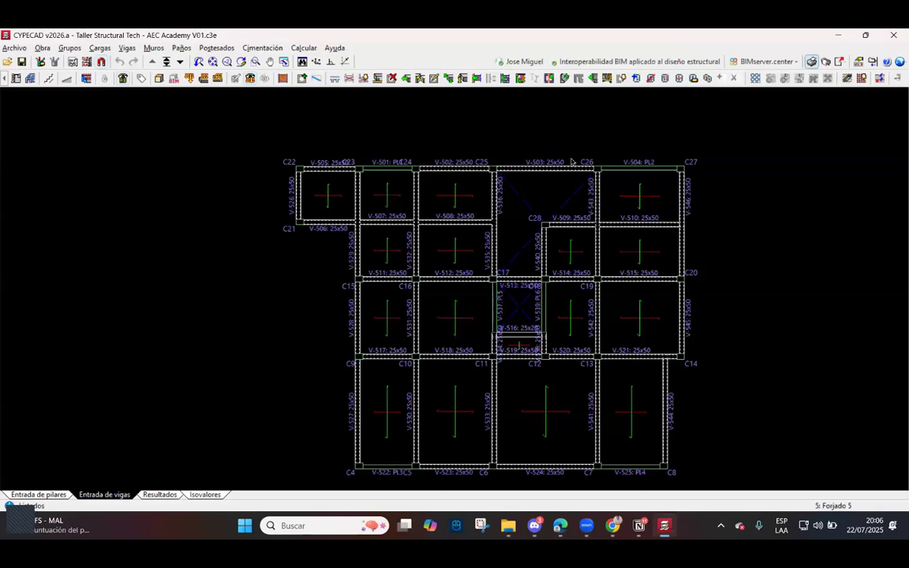
left_click(571, 161)
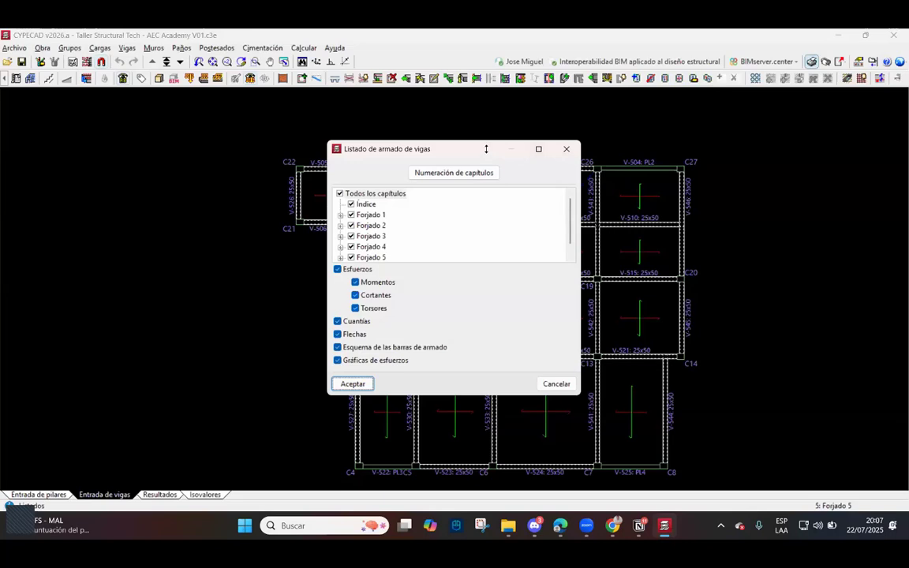
left_click_drag(486, 149, 205, 246)
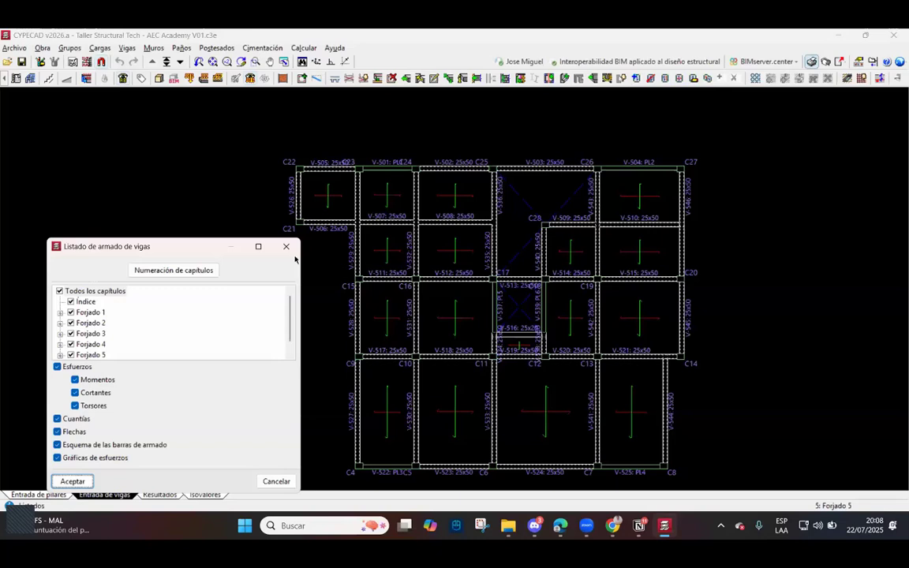
left_click_drag(180, 250, 408, 165)
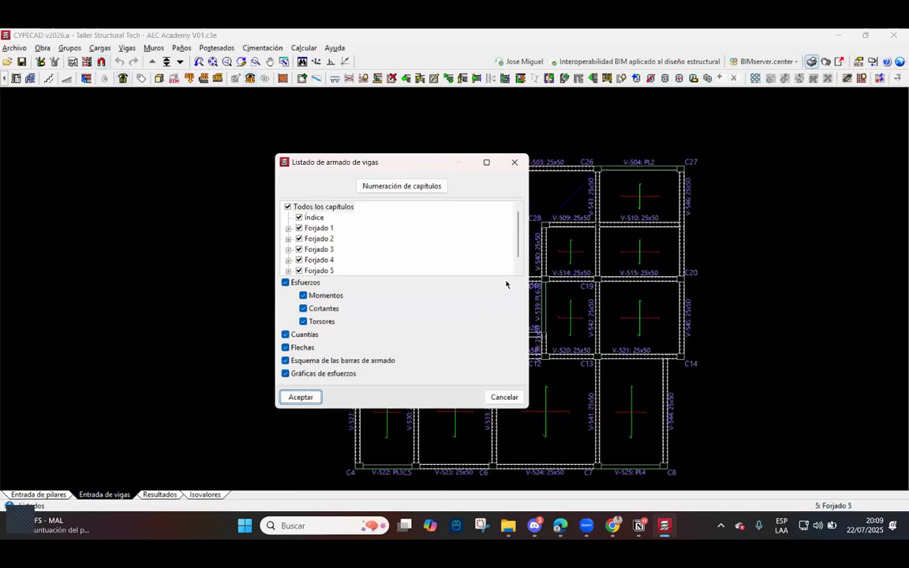
Exclude Forjado 2, 3, 4 and 5 from the beam reinforcement report and generate it with the index and Forjado 1.
left_click(297, 271)
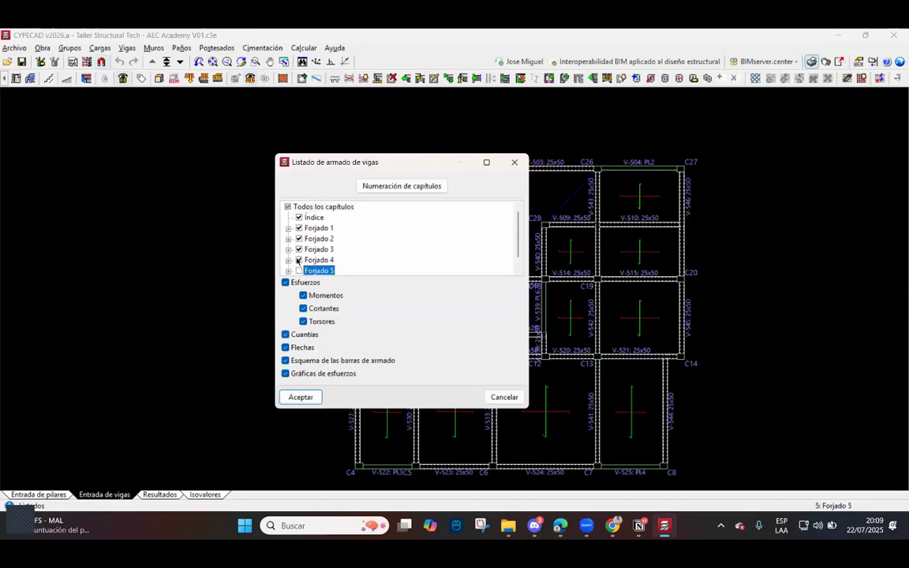
left_click(298, 246)
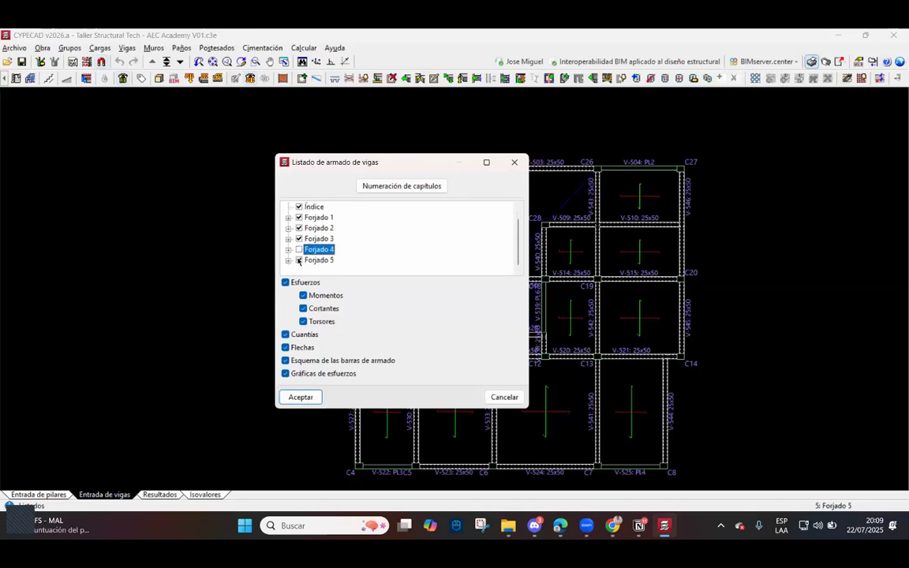
left_click(299, 261)
left_click(299, 238)
left_click(299, 228)
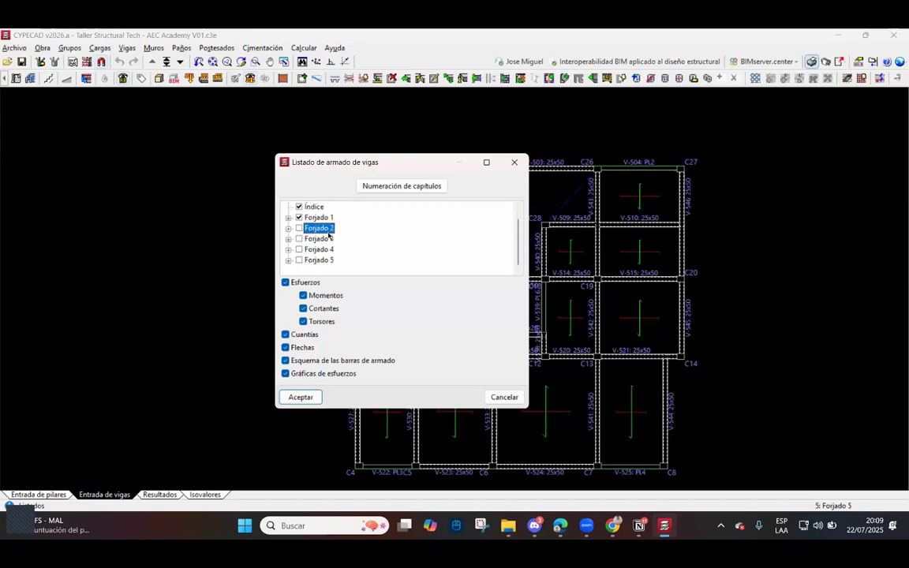
left_click(300, 397)
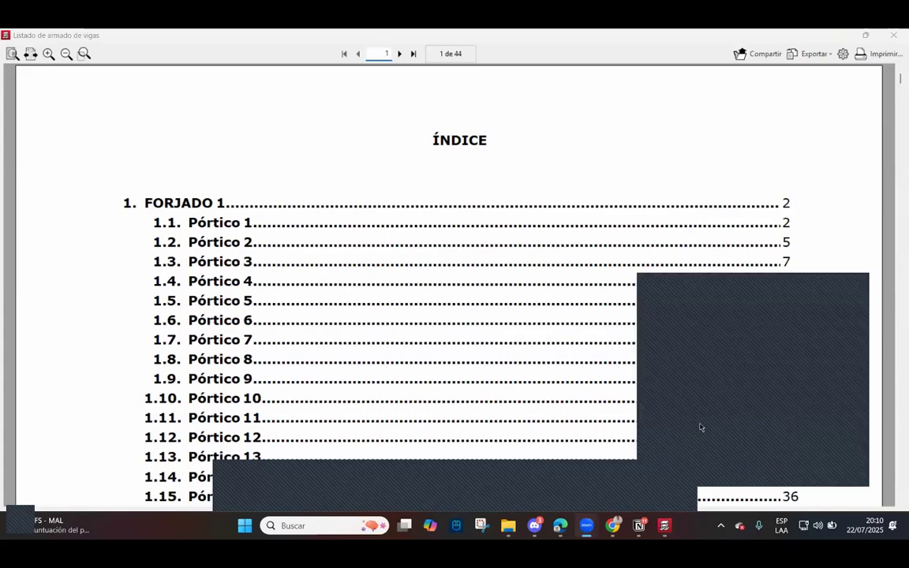
Review the beam reinforcement report's index of pórticos for Forjado 1.
scroll(226, 364, "down", 5)
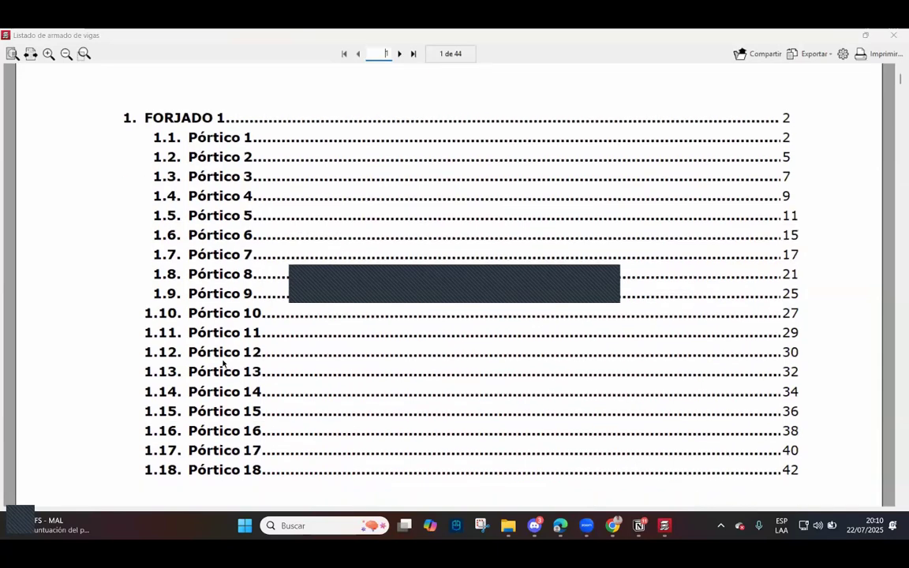
scroll(226, 364, "down", 3)
scroll(224, 364, "up", 8)
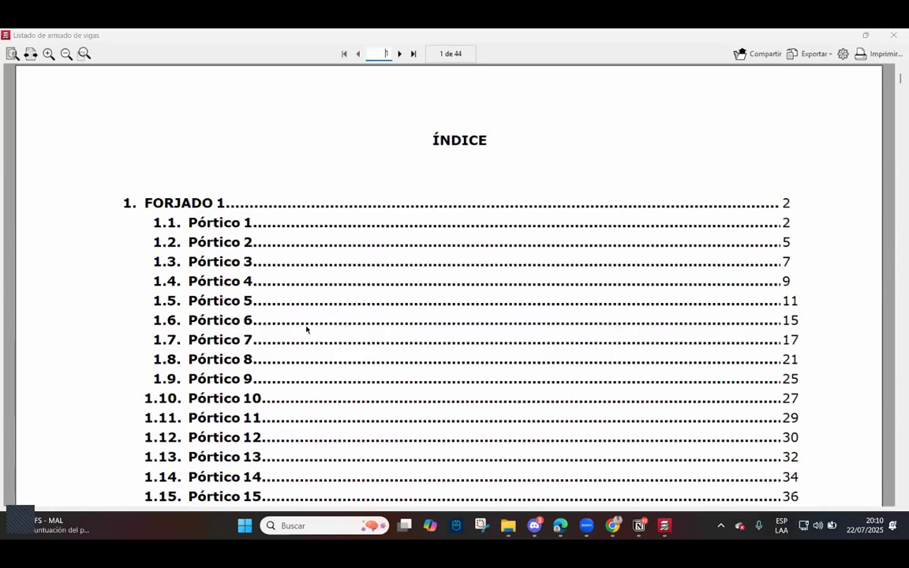
scroll(306, 326, "down", 1)
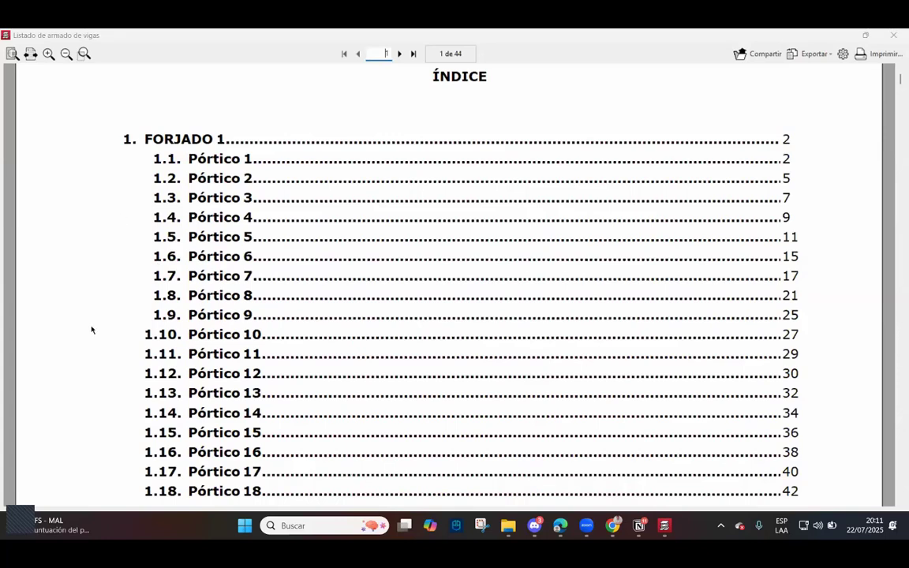
Examine Pórtico 1's reinforcement layout for beams V-101, V-102 and V-103 and their My and Vz diagrams.
scroll(324, 324, "down", 10)
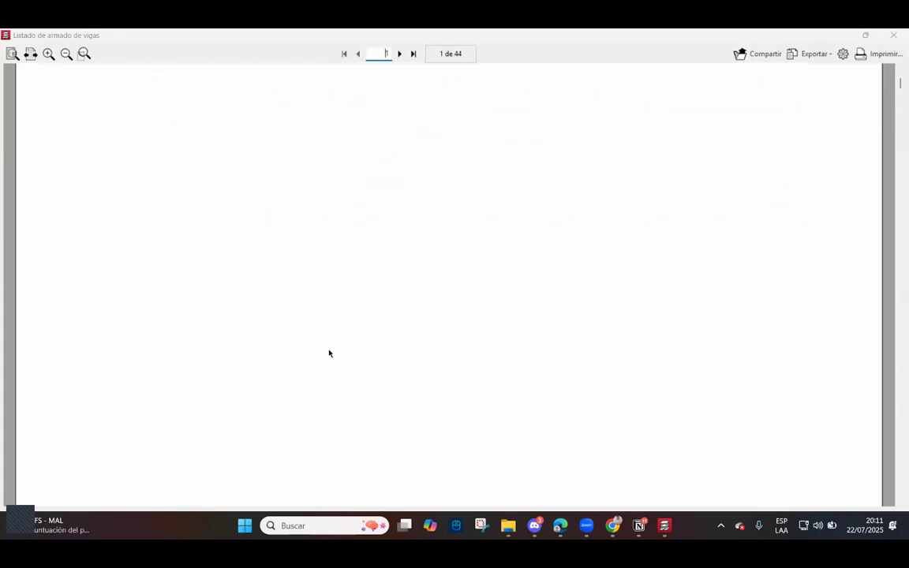
scroll(332, 354, "down", 8)
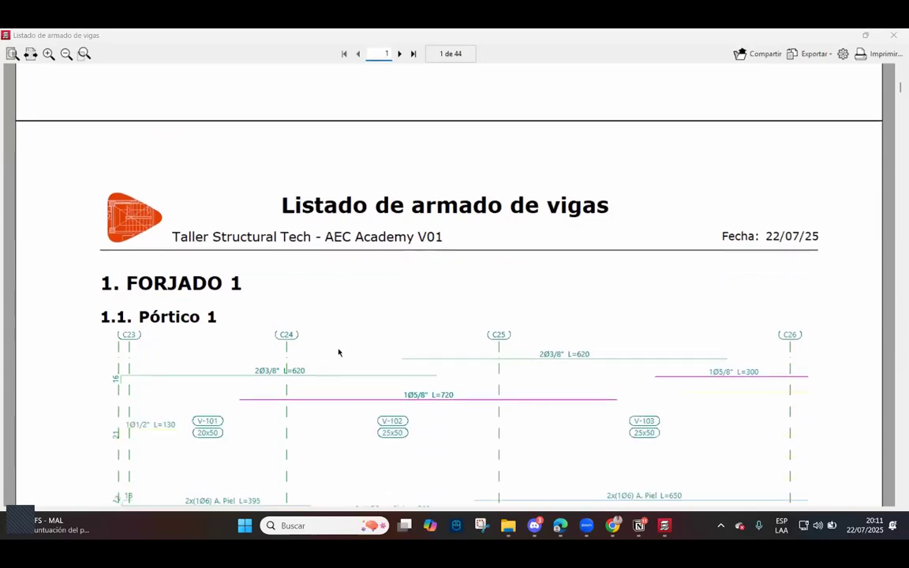
scroll(339, 353, "down", 3)
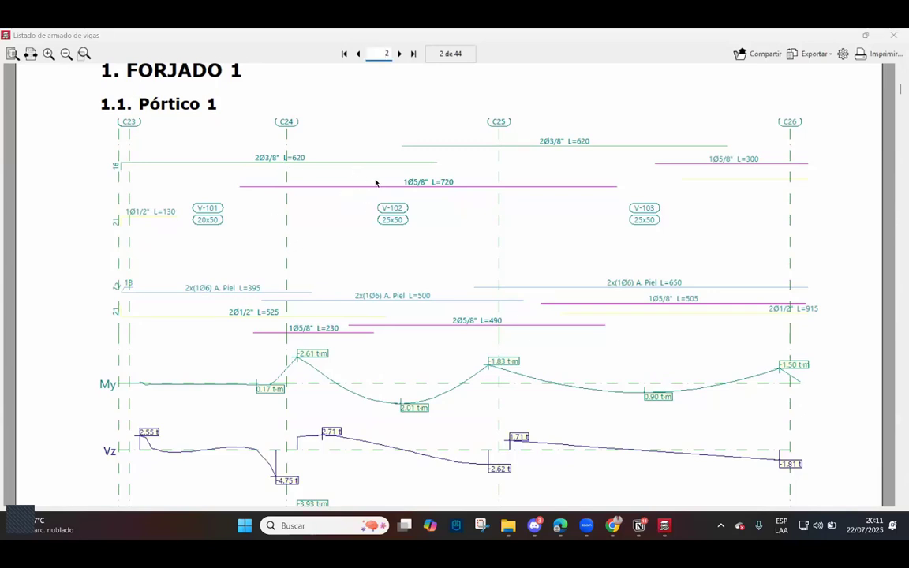
scroll(426, 279, "down", 1)
scroll(427, 279, "down", 1)
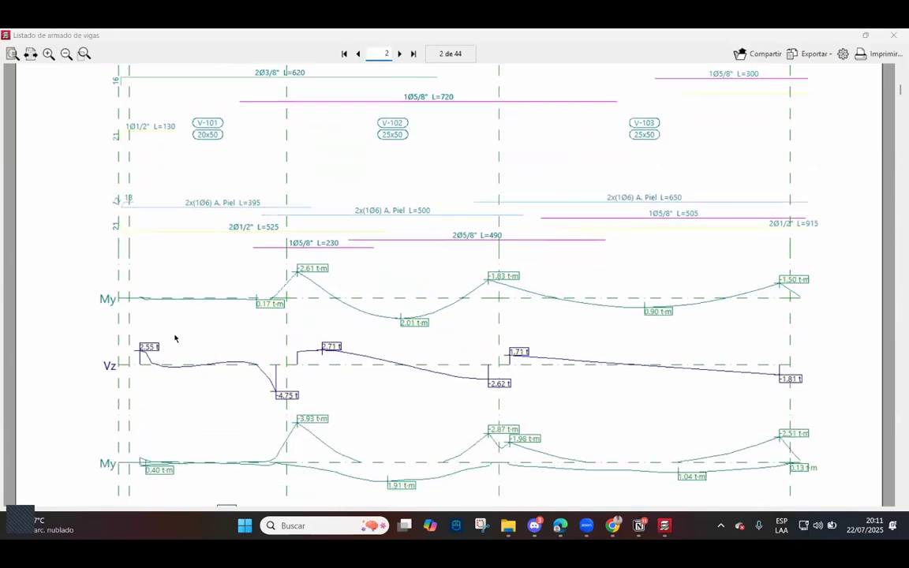
scroll(432, 300, "down", 10)
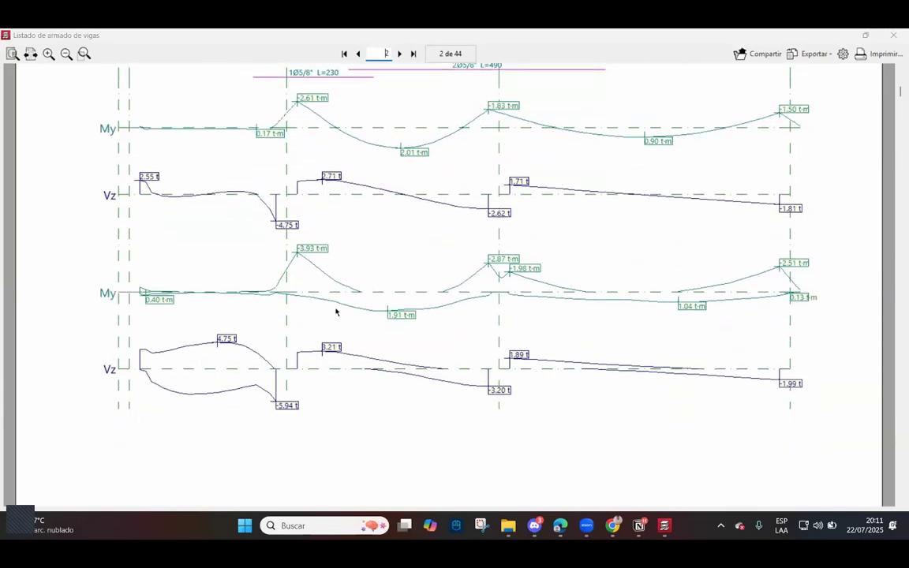
Review Pórtico 1's table for V-101 to V-103, covering persistent and seismic forces, reinforcement areas and active deflection.
scroll(389, 289, "down", 8)
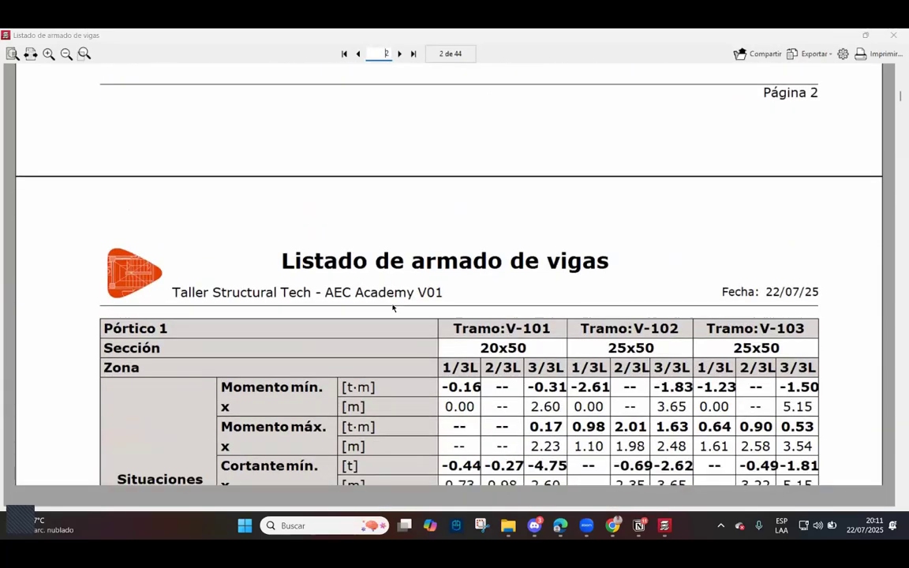
scroll(300, 264, "down", 2)
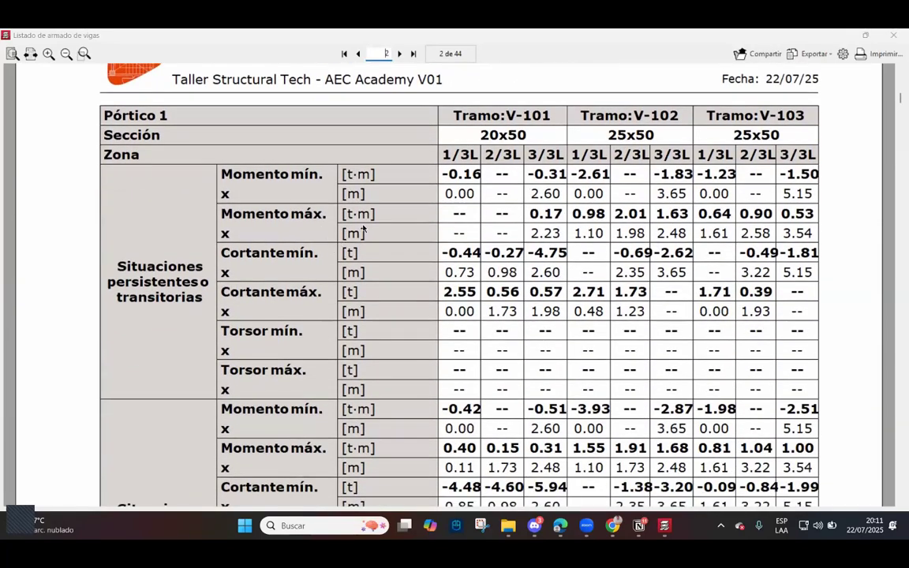
scroll(607, 219, "down", 9)
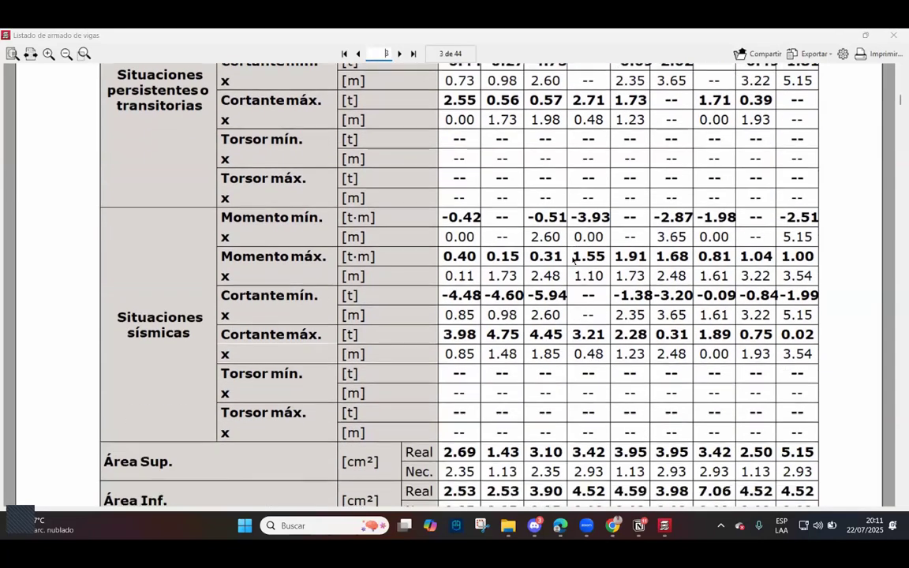
scroll(527, 292, "down", 6)
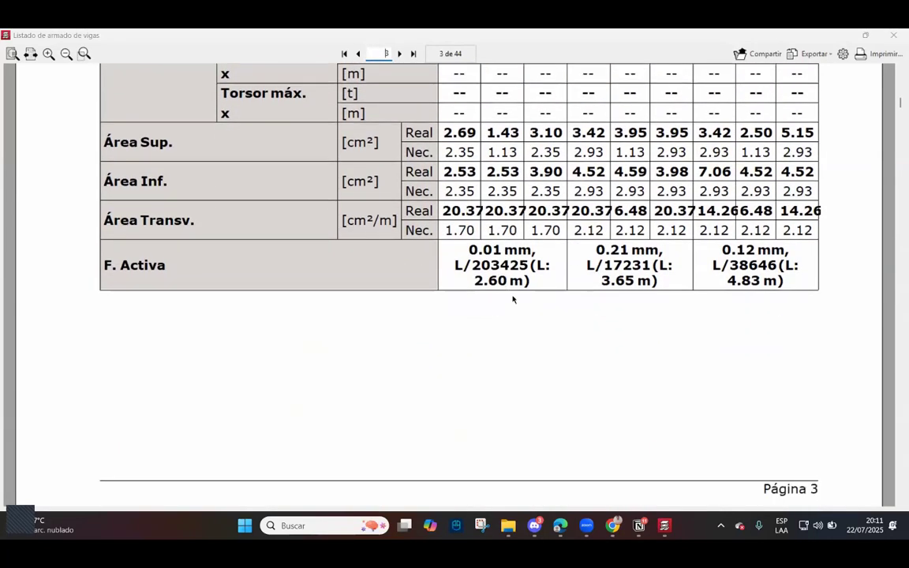
Check the reinforcement and force diagrams of beam V-104 between C26 and C27, and close the report and the report list.
scroll(520, 301, "down", 13)
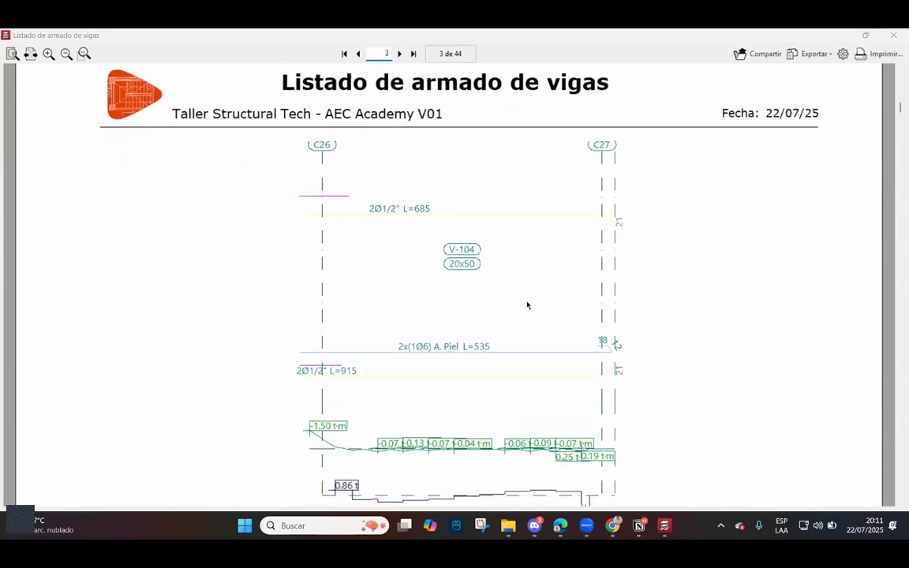
scroll(552, 276, "down", 2)
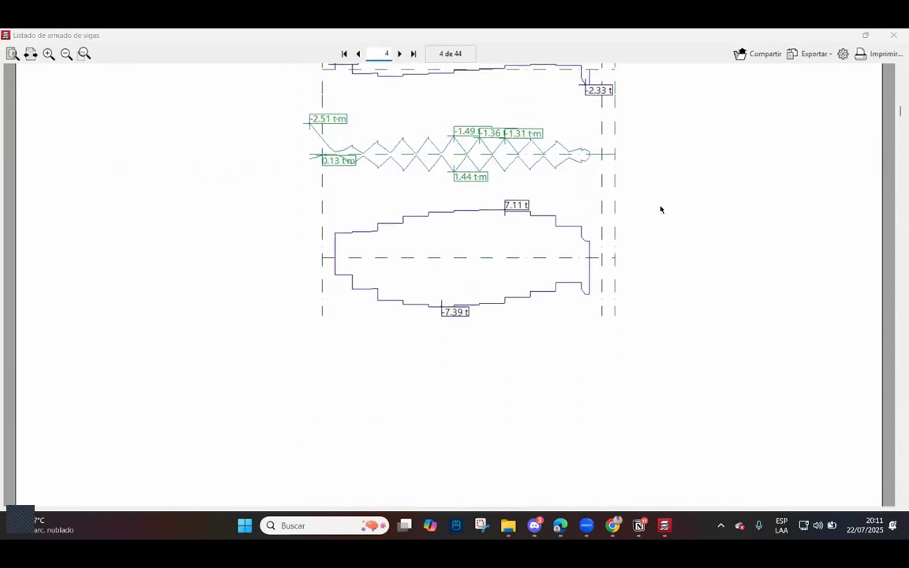
left_click(893, 36)
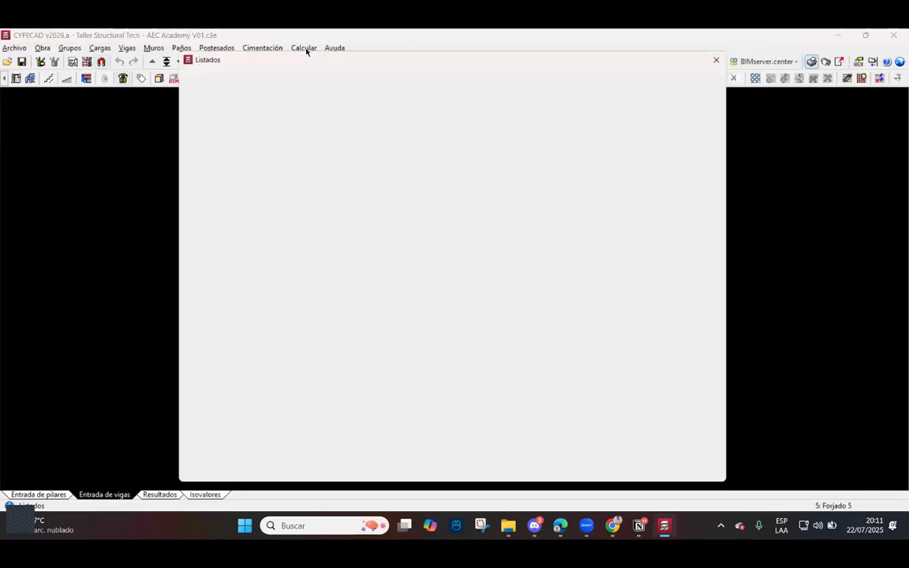
key("Escape")
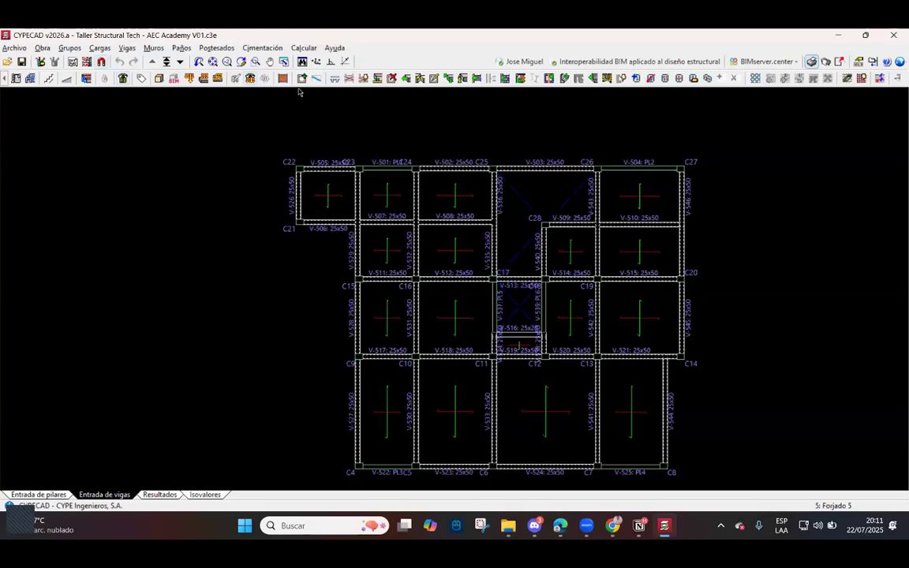
Calculate the whole building without sizing the foundation, keeping the default sizing options, and close the final calculation report.
left_click(304, 48)
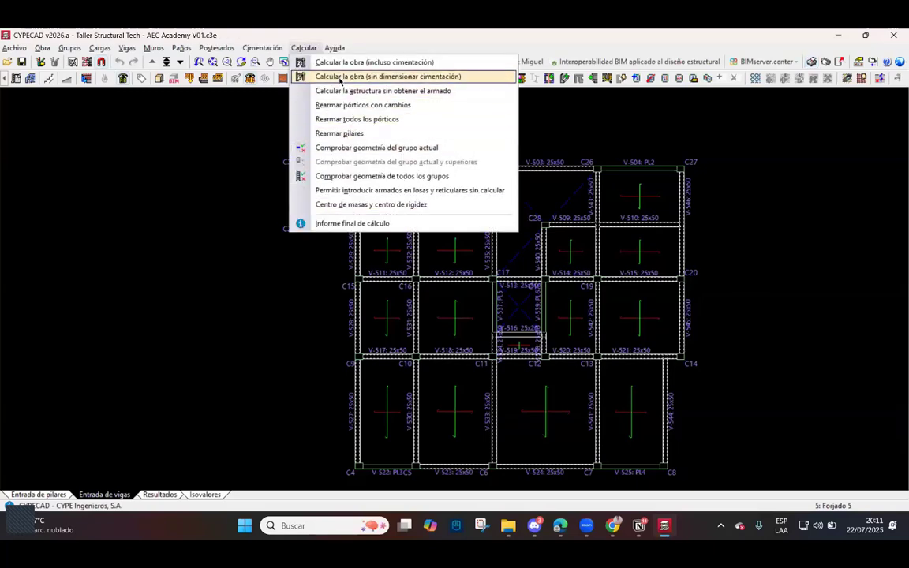
left_click(340, 77)
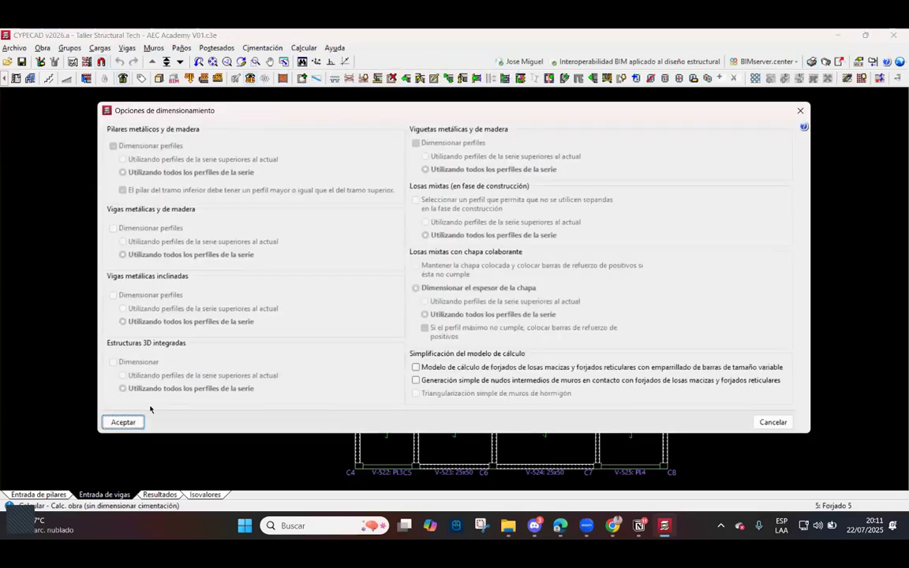
left_click(122, 422)
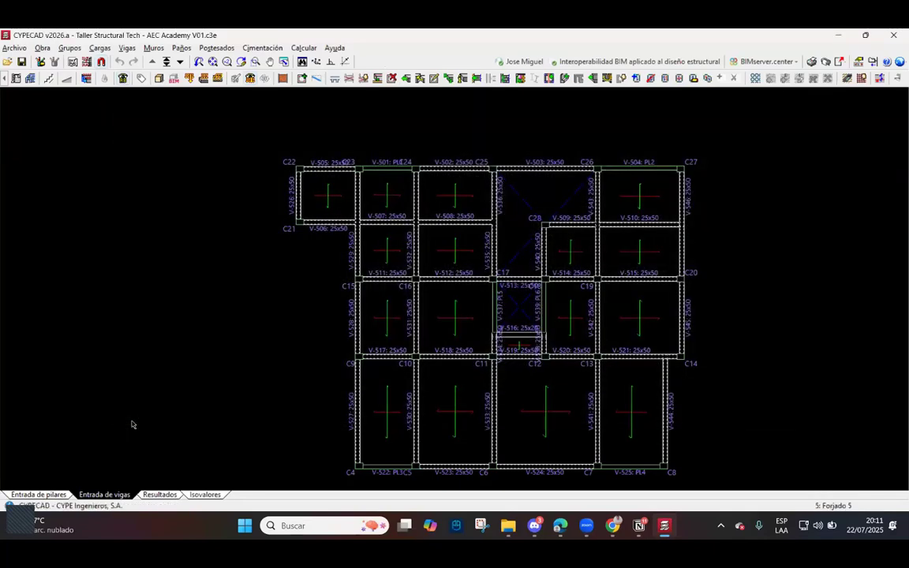
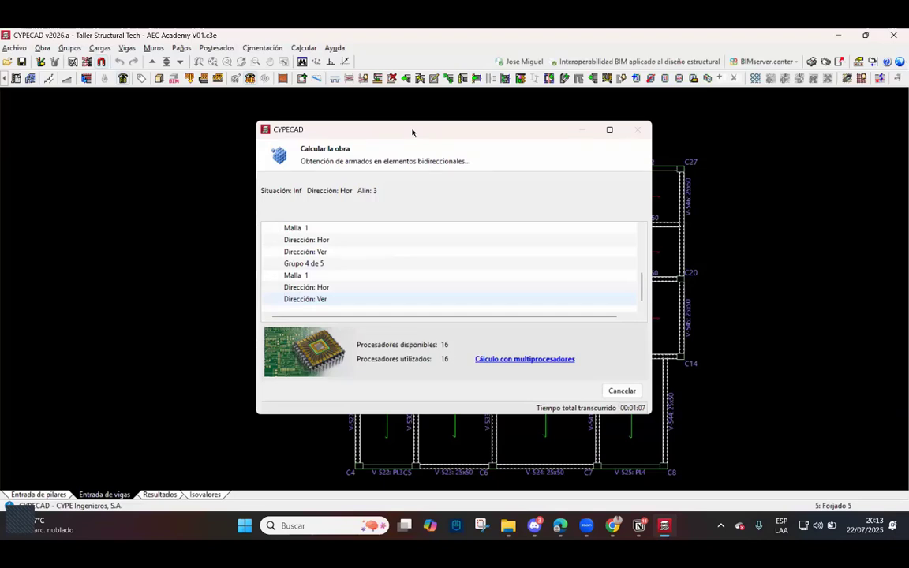
left_click_drag(412, 132, 270, 152)
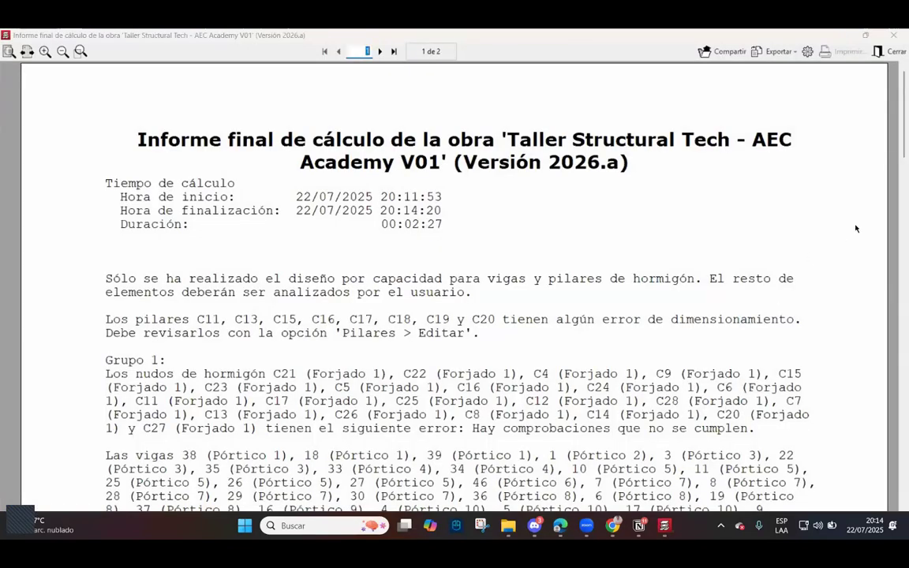
left_click(889, 51)
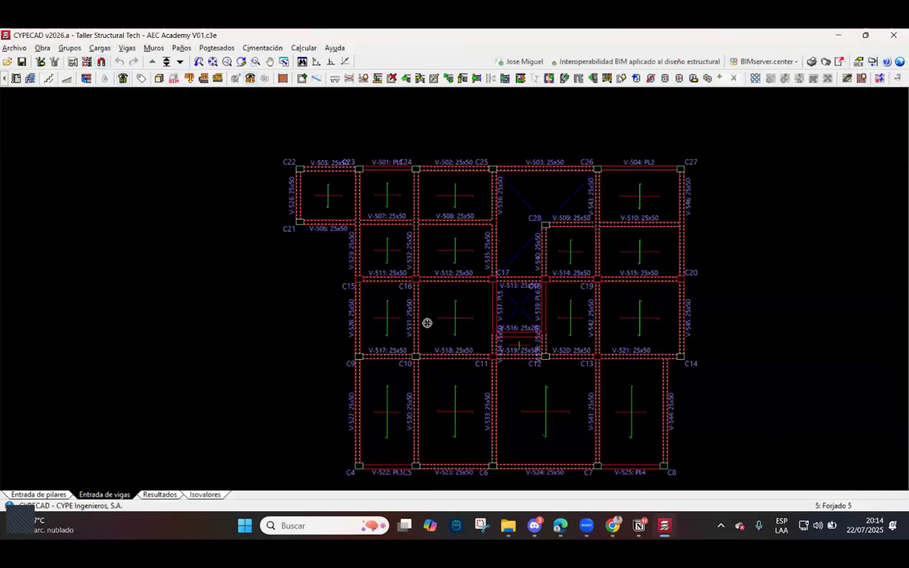
Inspect the recalculated beams, columns and walls across the Forjado 5 plan for errors.
scroll(507, 288, "up", 2)
scroll(511, 294, "down", 3)
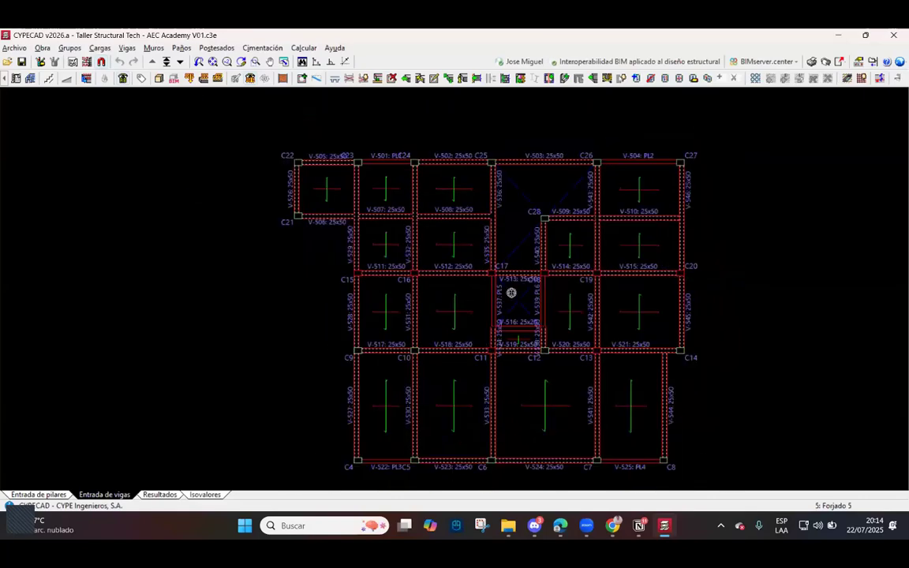
scroll(505, 217, "up", 4)
scroll(502, 219, "down", 4)
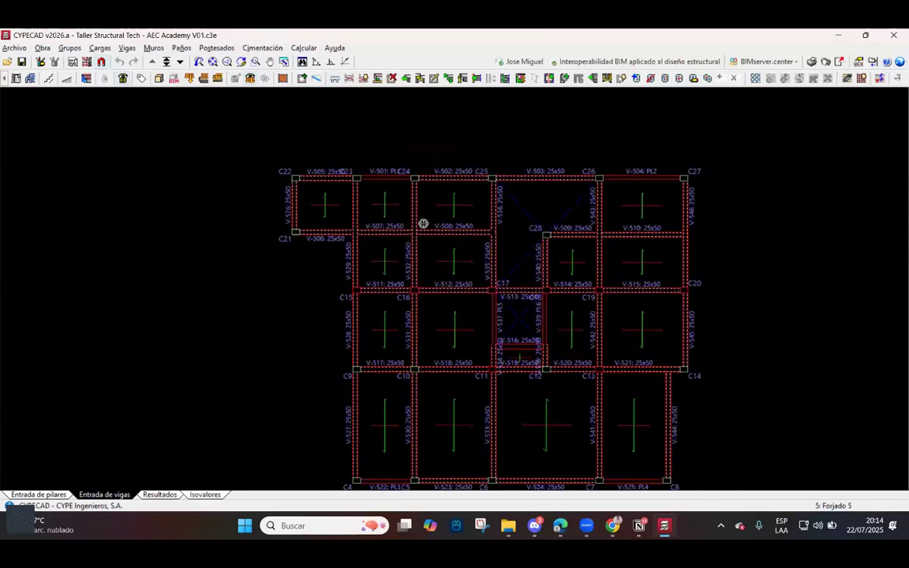
scroll(470, 242, "up", 2)
scroll(469, 242, "up", 1)
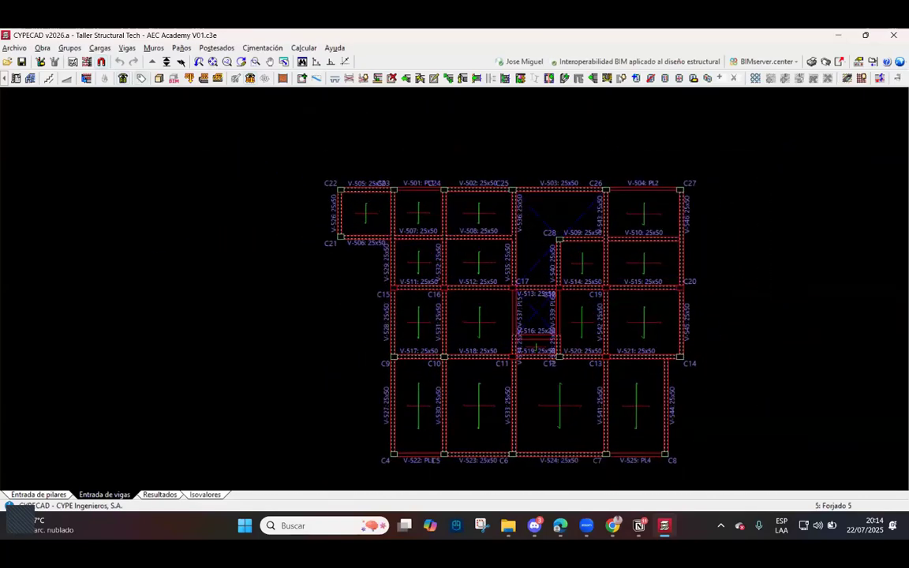
Step down through the floor plans to Cimentación and return up to Forjado 2.
left_click(180, 61)
left_click(181, 61)
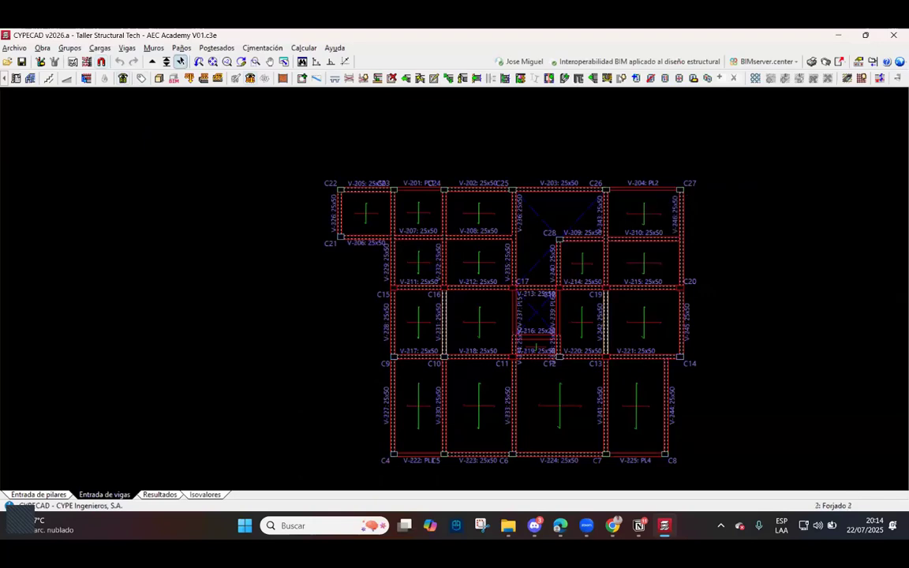
left_click(181, 61)
left_click(181, 61)
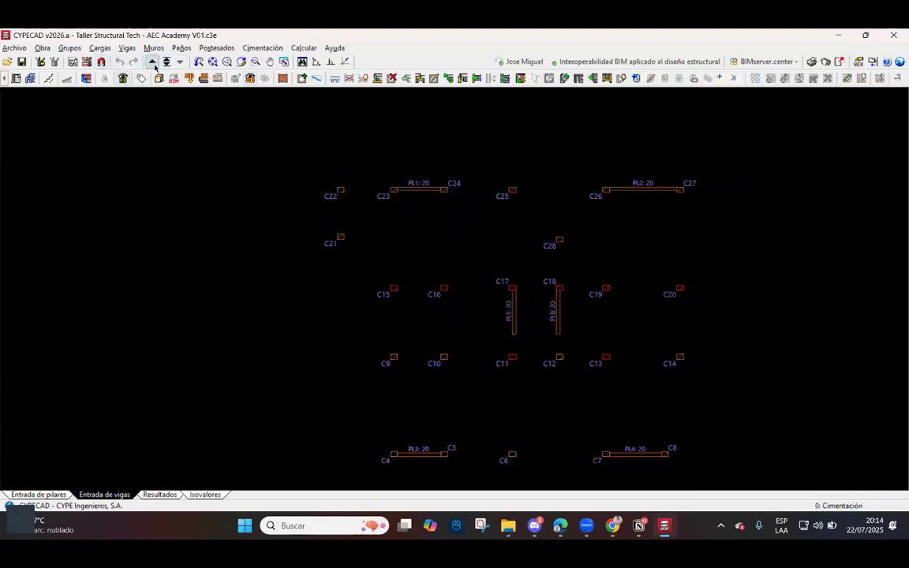
left_click(153, 61)
left_click(152, 62)
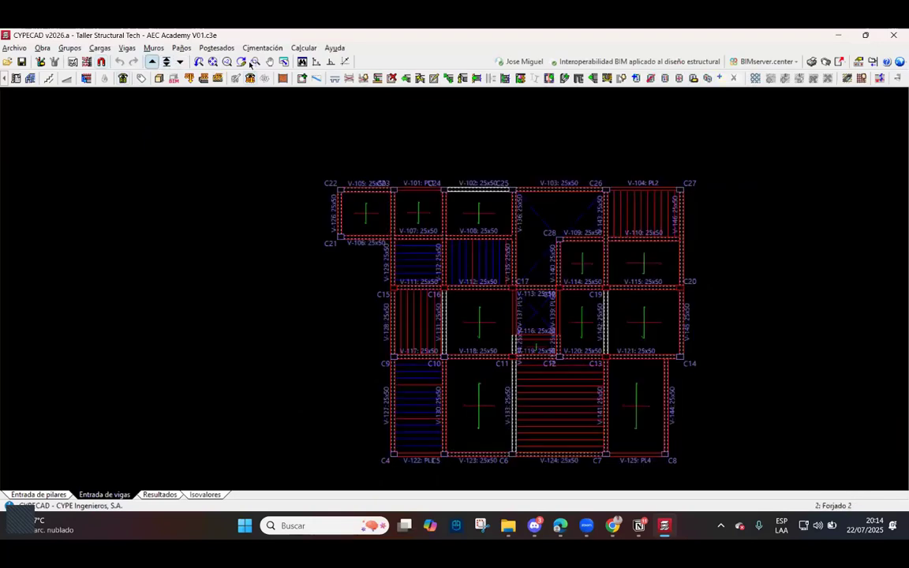
Switch to the calculation results and open Pórtico 1 of Forjado 2 in the beam editor.
left_click(158, 495)
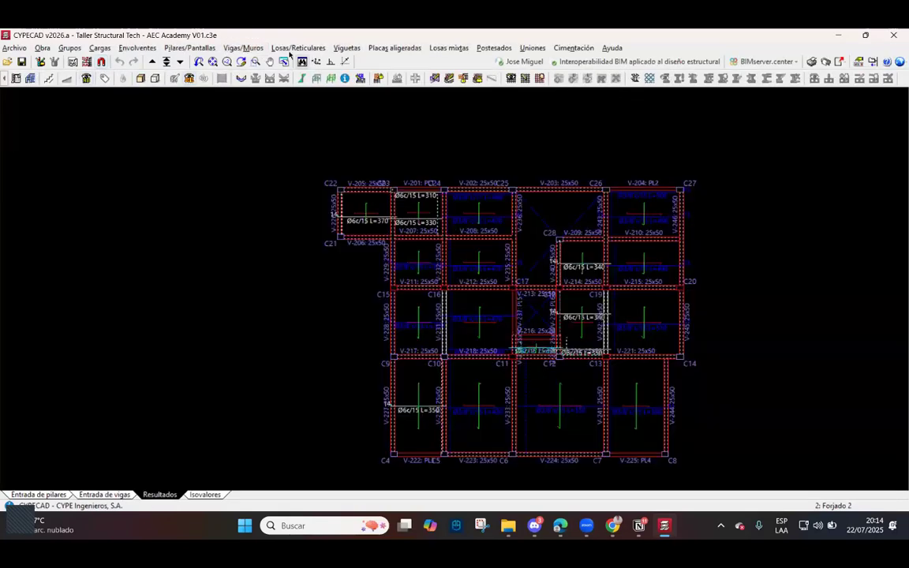
left_click(243, 48)
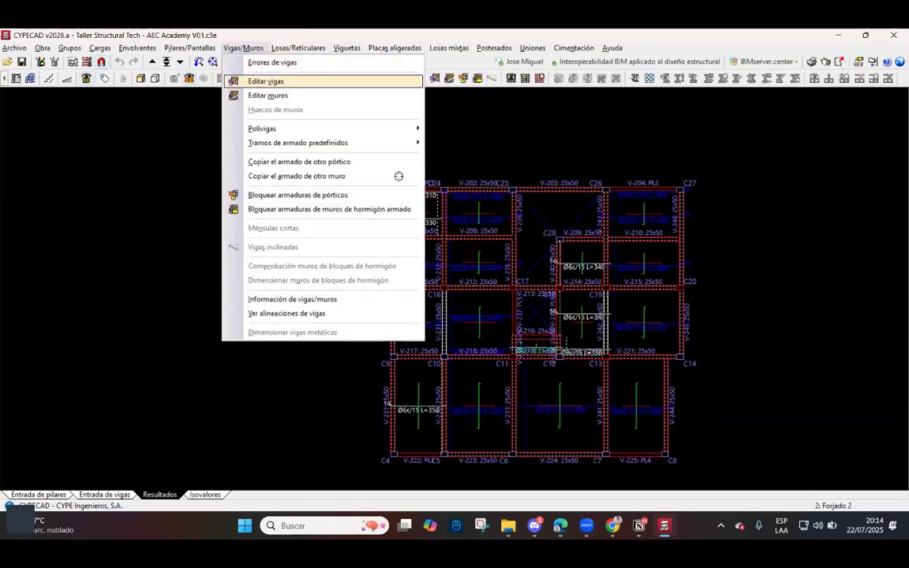
key("Return")
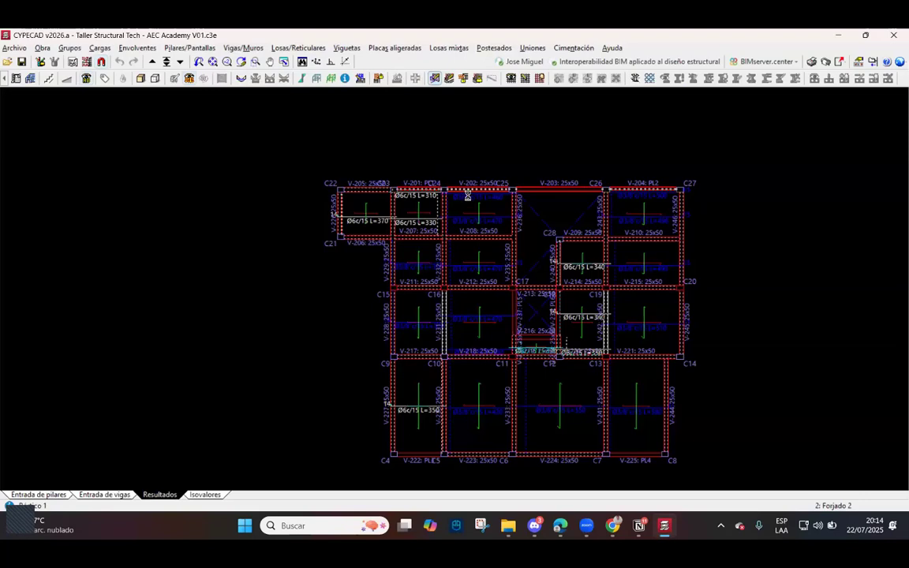
left_click(467, 195)
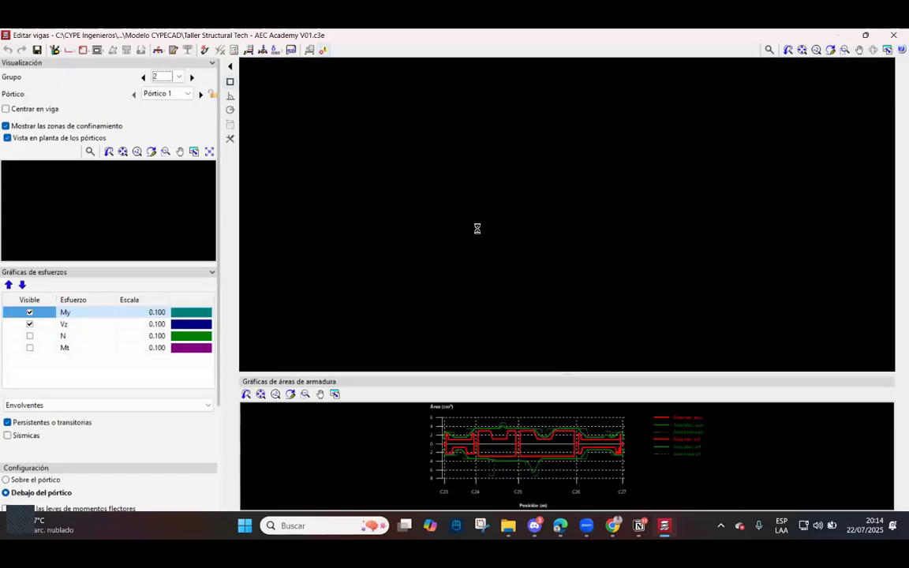
Open the E.L.U. and E.L.S. checks of beam V-202 in Pórtico 1, showing only the checks that fail.
scroll(525, 206, "up", 4)
scroll(521, 201, "up", 2)
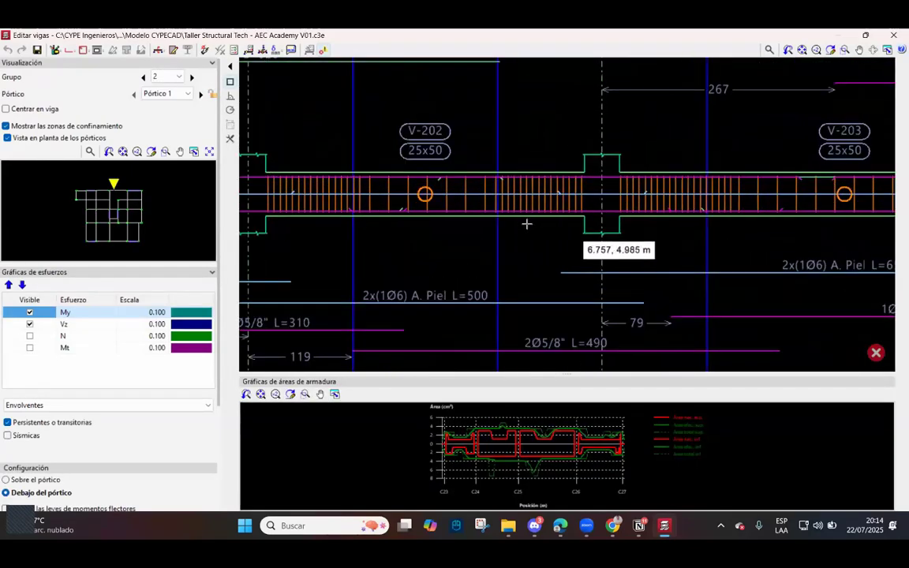
scroll(526, 224, "down", 4)
scroll(505, 225, "up", 4)
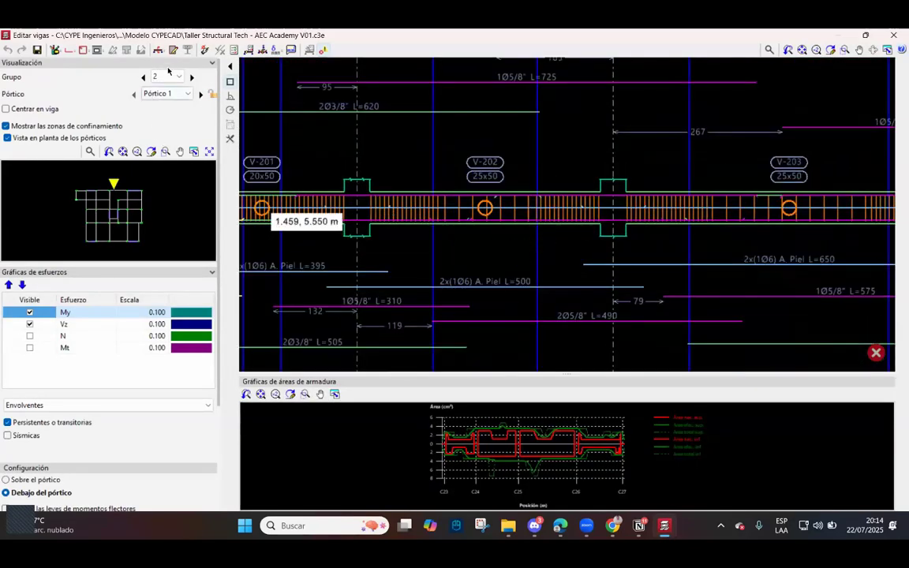
left_click(232, 49)
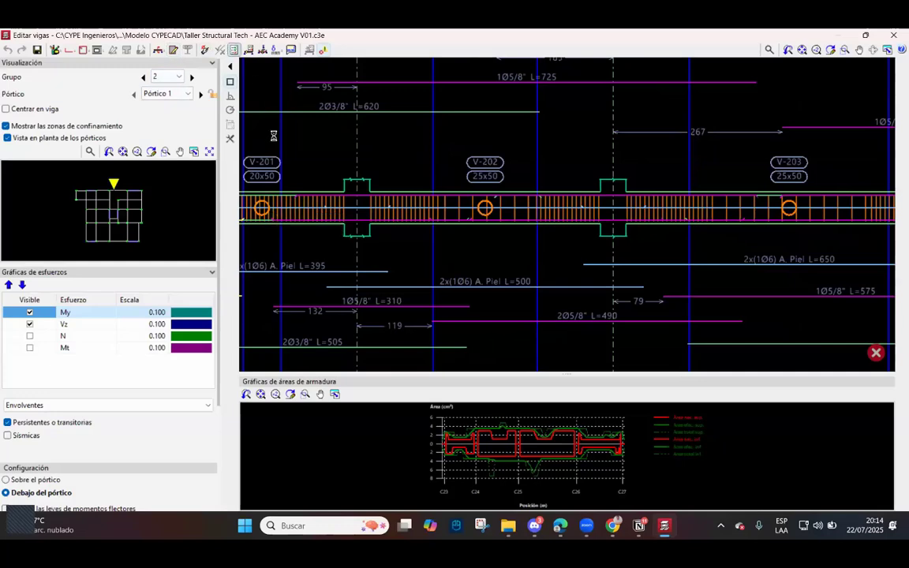
left_click(487, 209)
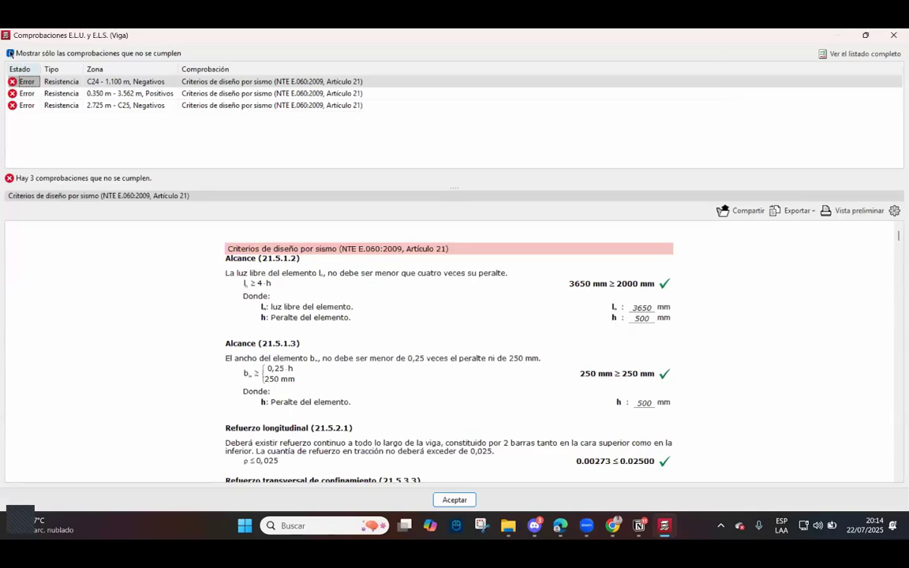
left_click(11, 53)
left_click(11, 53)
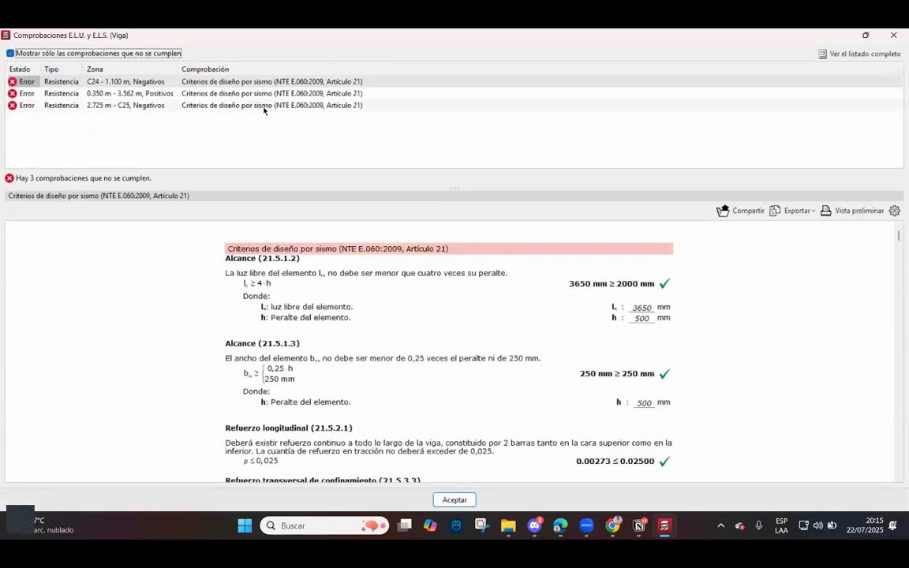
Read the seismic design criteria (NTE E.060:2009, Artículo 21) for each failed zone of beam V-202 and close the checks.
scroll(585, 345, "down", 5)
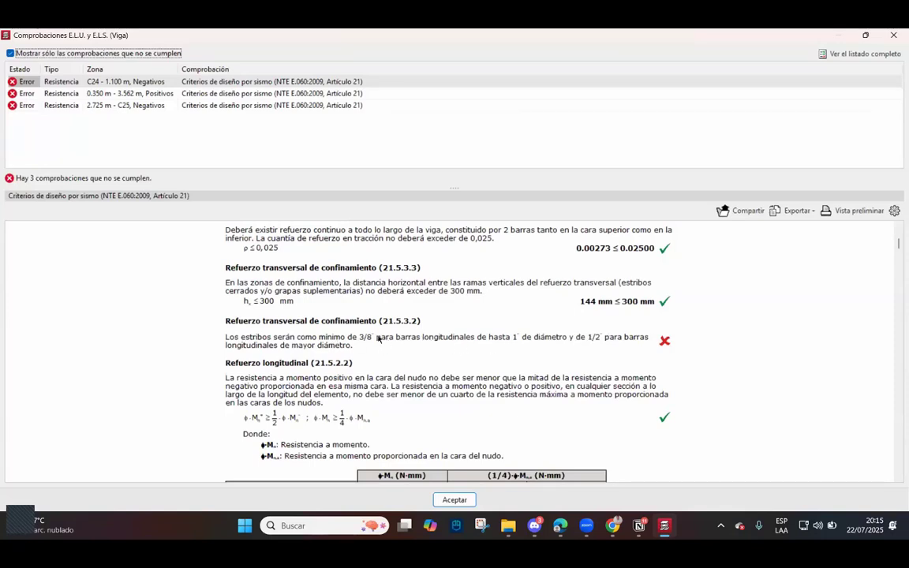
scroll(606, 343, "down", 5)
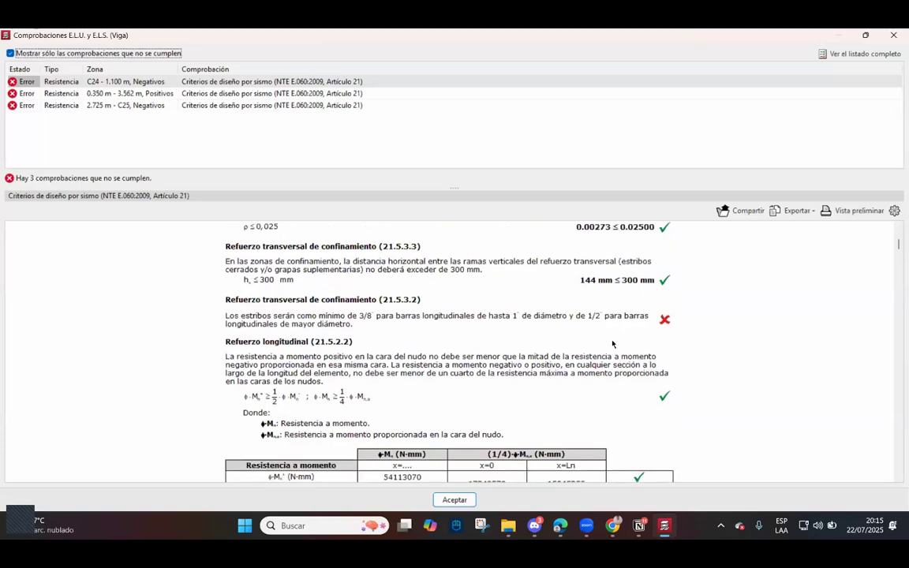
scroll(560, 354, "up", 1)
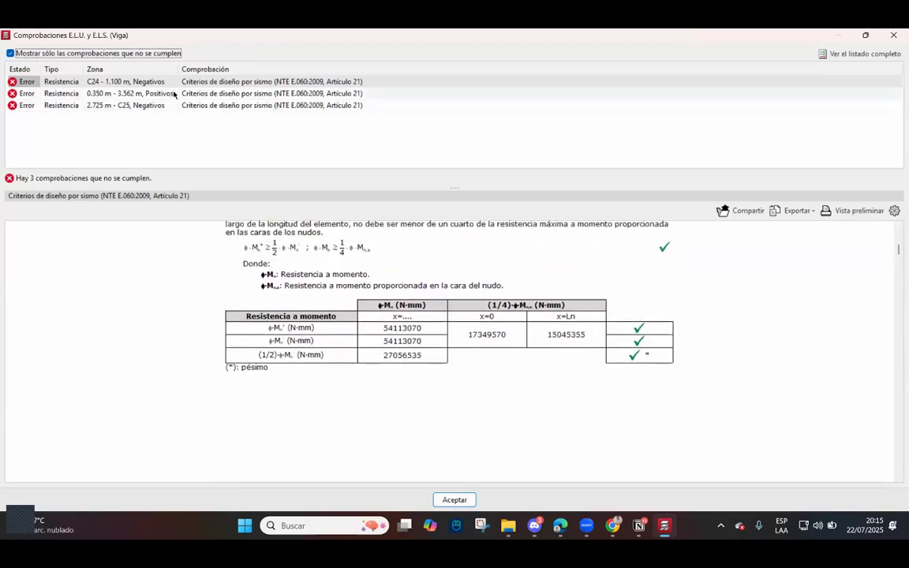
key("Down")
scroll(571, 323, "down", 3)
scroll(552, 336, "down", 2)
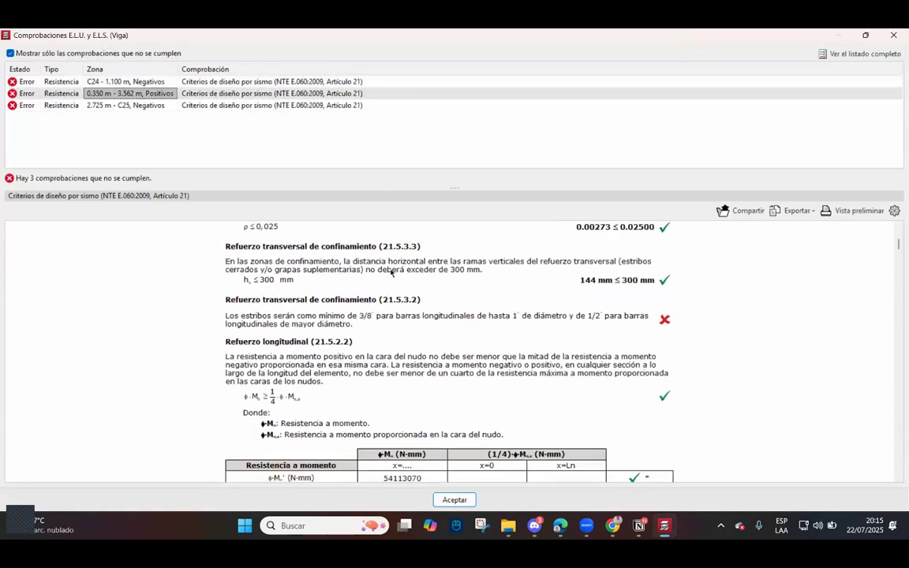
left_click(190, 105)
scroll(620, 395, "down", 2)
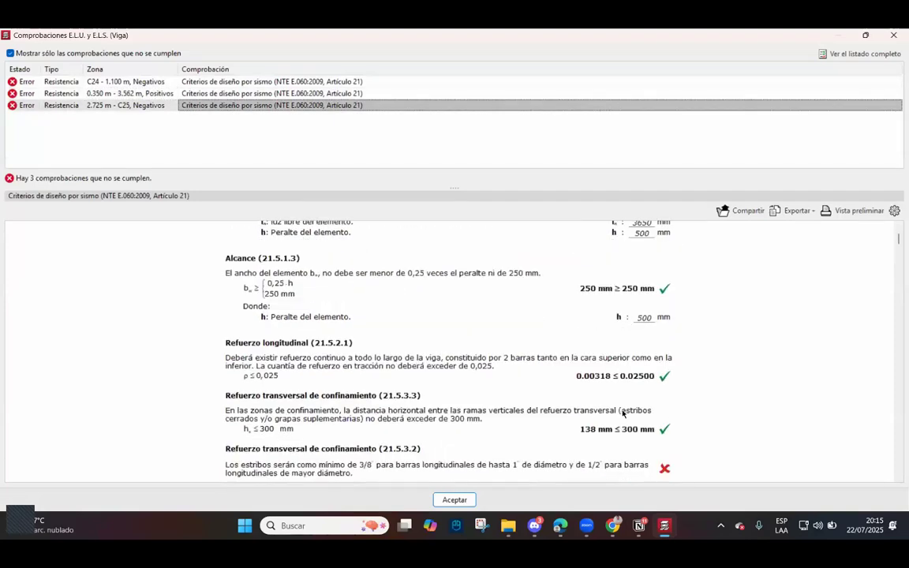
scroll(623, 412, "down", 2)
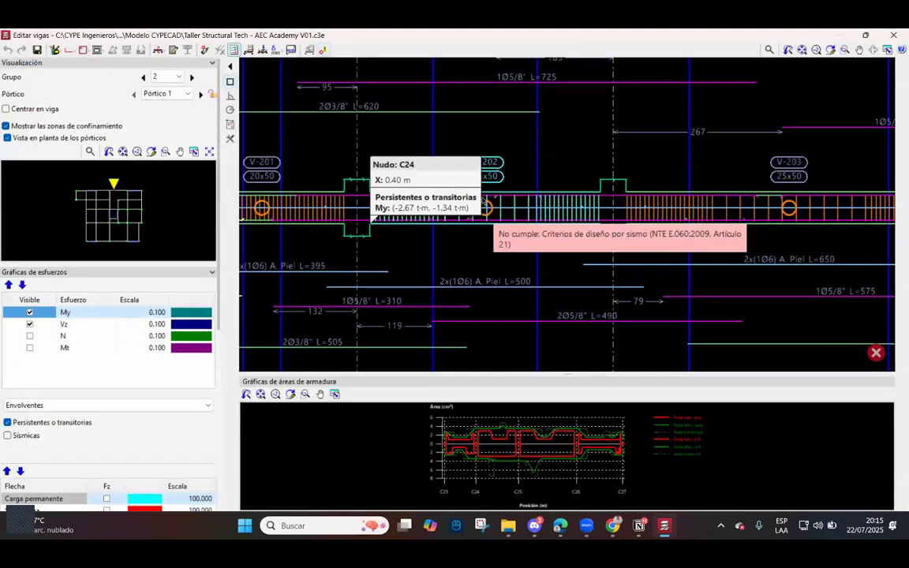
Examine the stirrup diameters and spacings along beam V-202 together with its moment and shear diagrams.
scroll(489, 211, "up", 4)
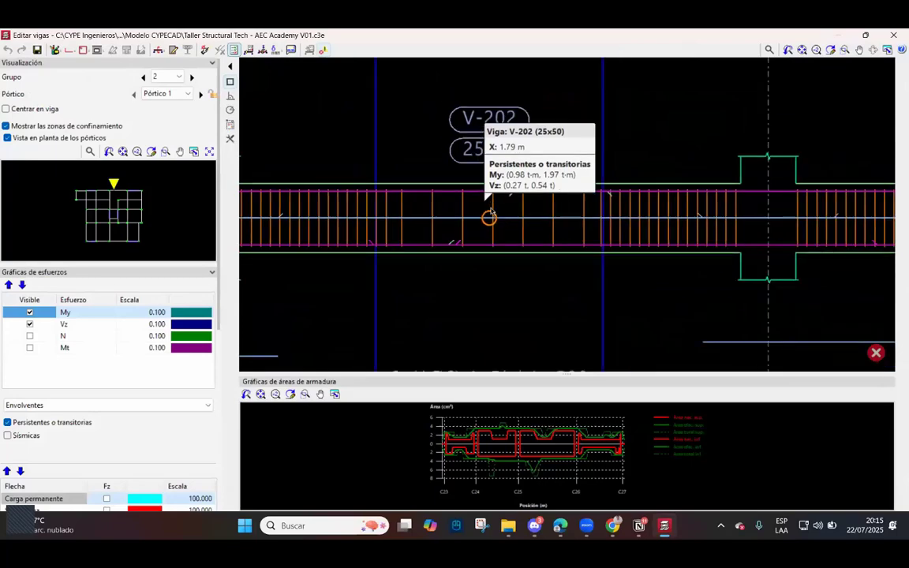
scroll(489, 211, "down", 5)
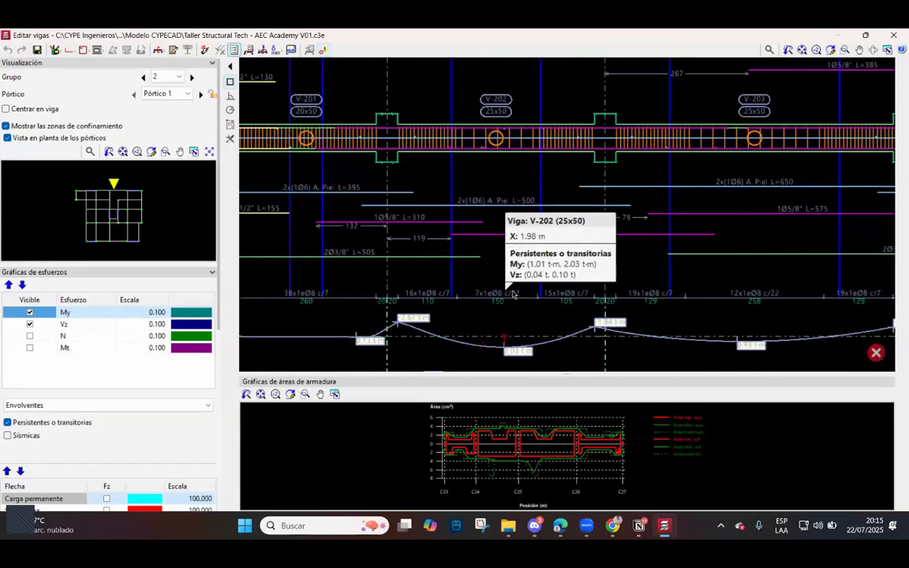
scroll(512, 293, "up", 5)
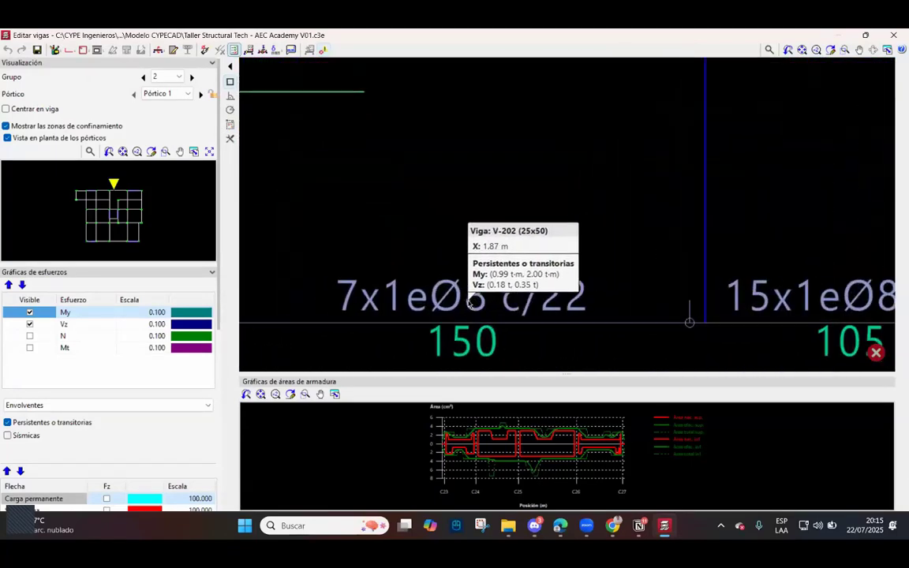
scroll(470, 302, "up", 1)
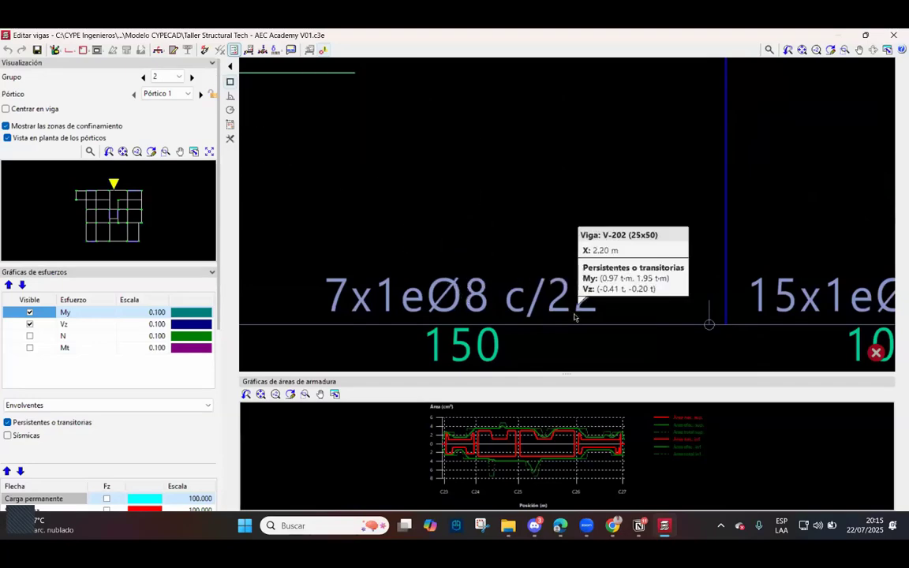
scroll(544, 315, "down", 3)
scroll(544, 319, "down", 2)
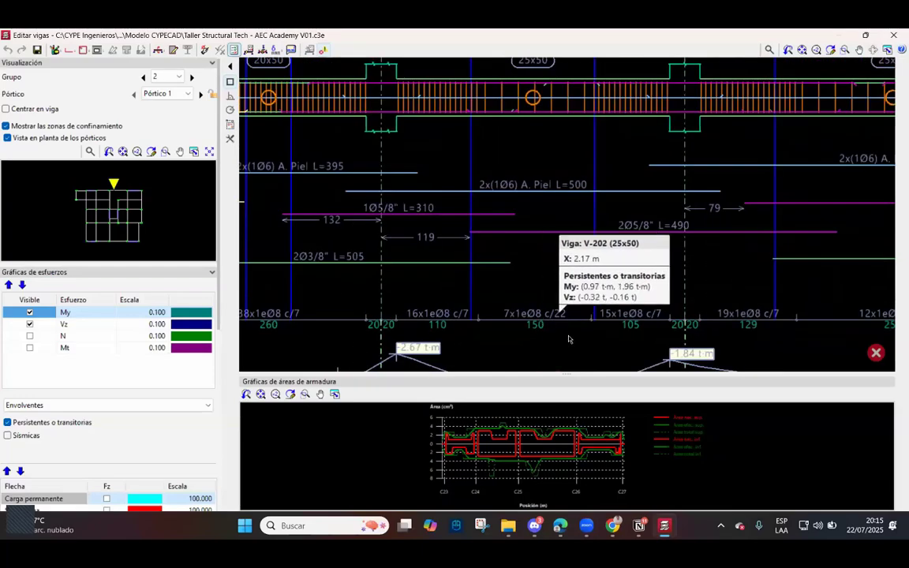
scroll(544, 248, "down", 2)
scroll(533, 132, "up", 3)
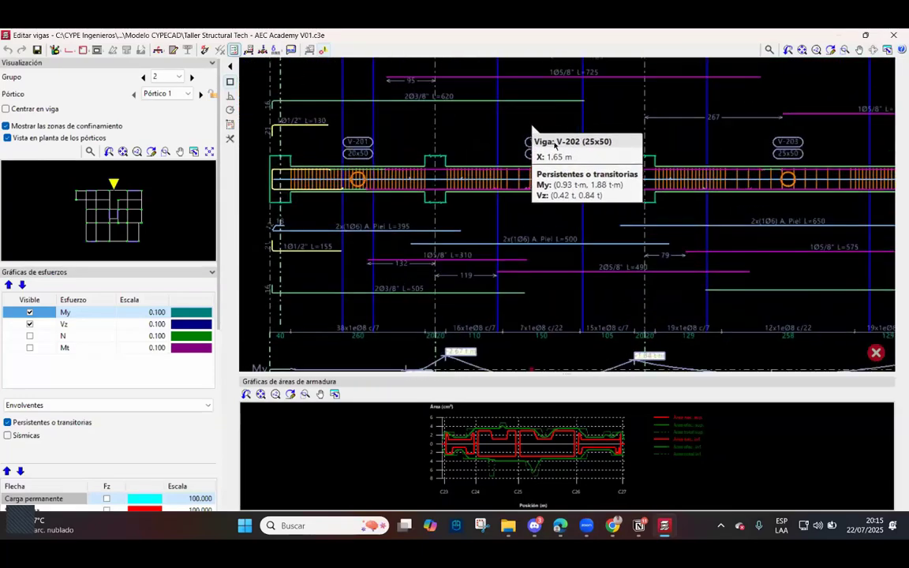
scroll(539, 189, "down", 2)
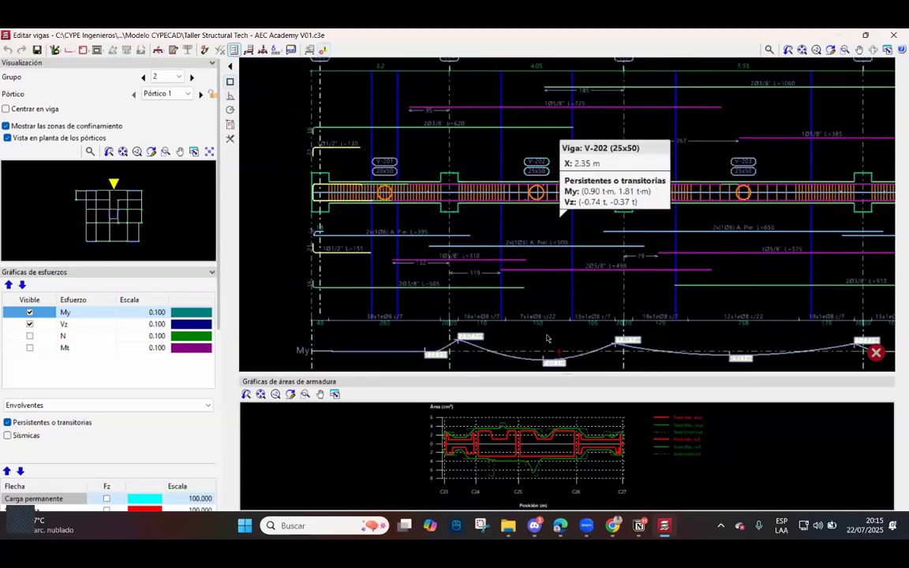
scroll(544, 268, "down", 2)
scroll(546, 275, "up", 2)
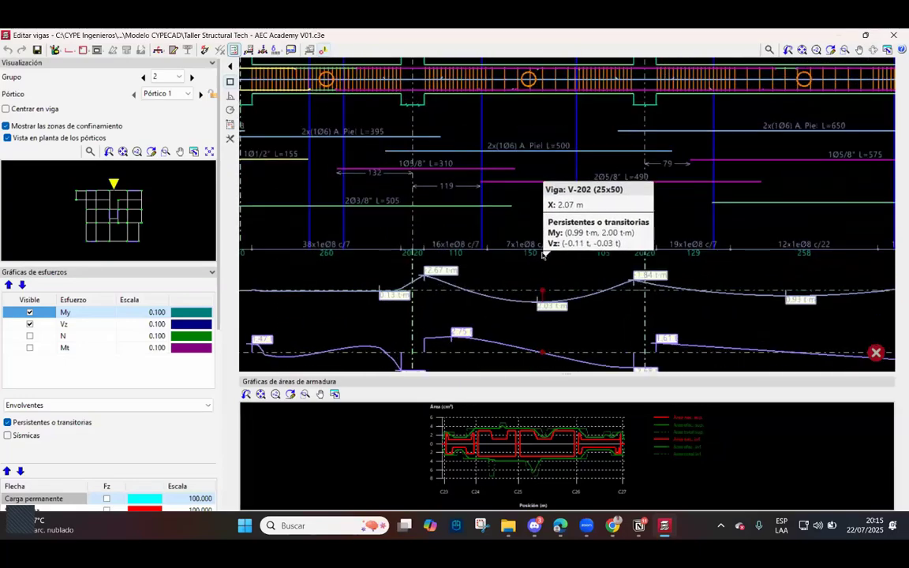
scroll(541, 248, "up", 1)
scroll(541, 248, "up", 4)
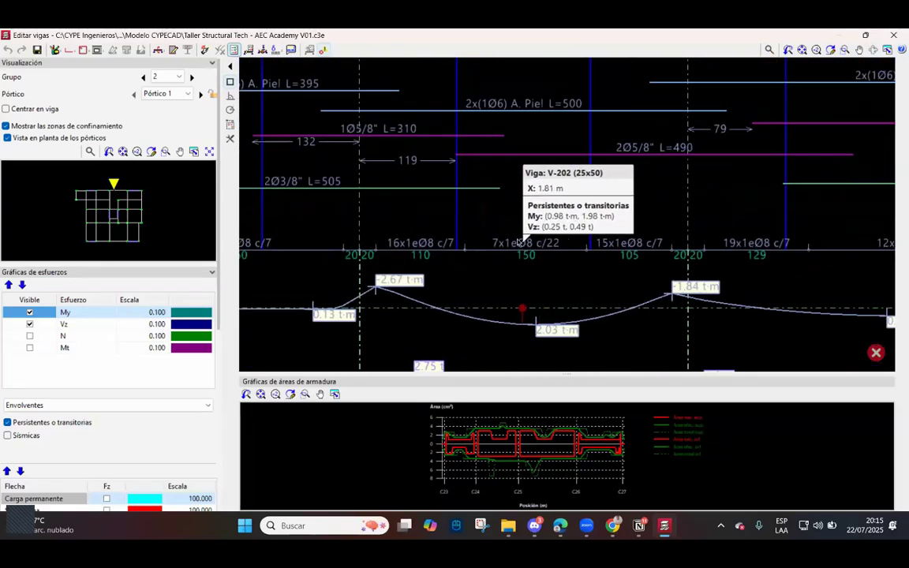
scroll(526, 264, "down", 3)
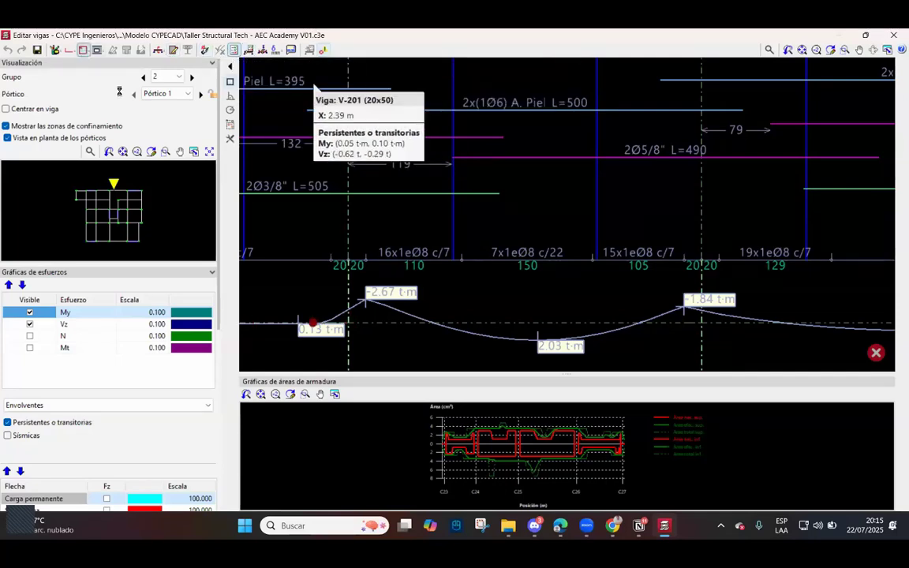
Edit the stirrups in the central stretch of beam V-202 to diameter Ø3/8" at 20 cm spacing.
left_click(83, 50)
left_click(262, 78)
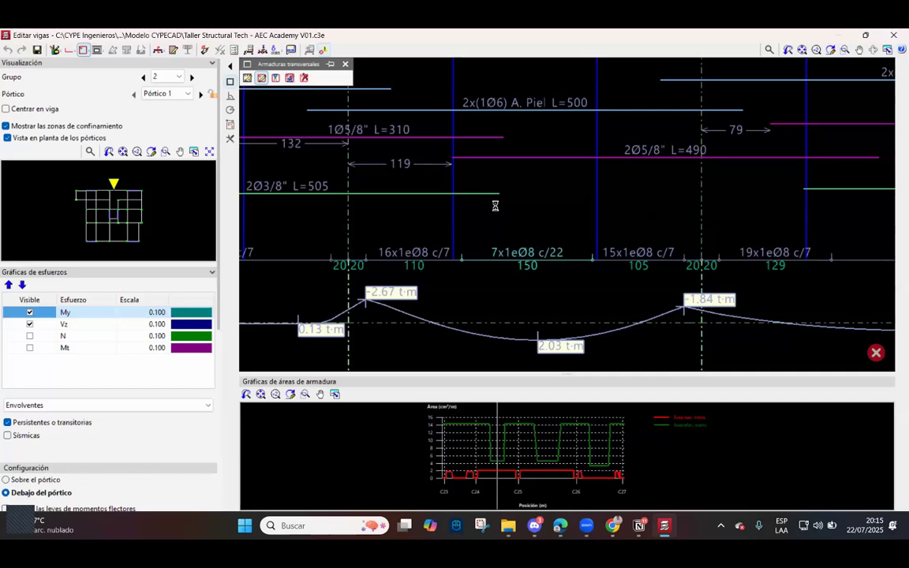
left_click(472, 258)
left_click(513, 262)
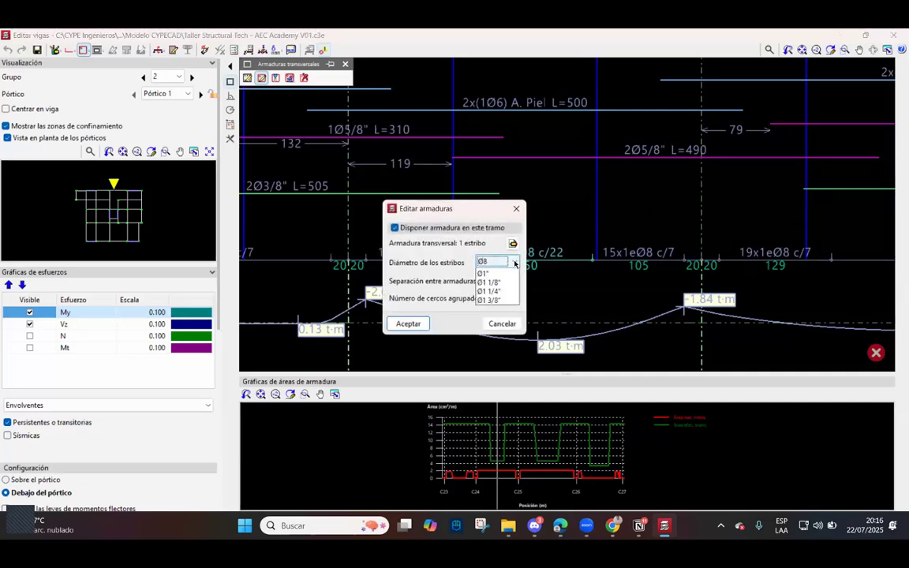
left_click(486, 290)
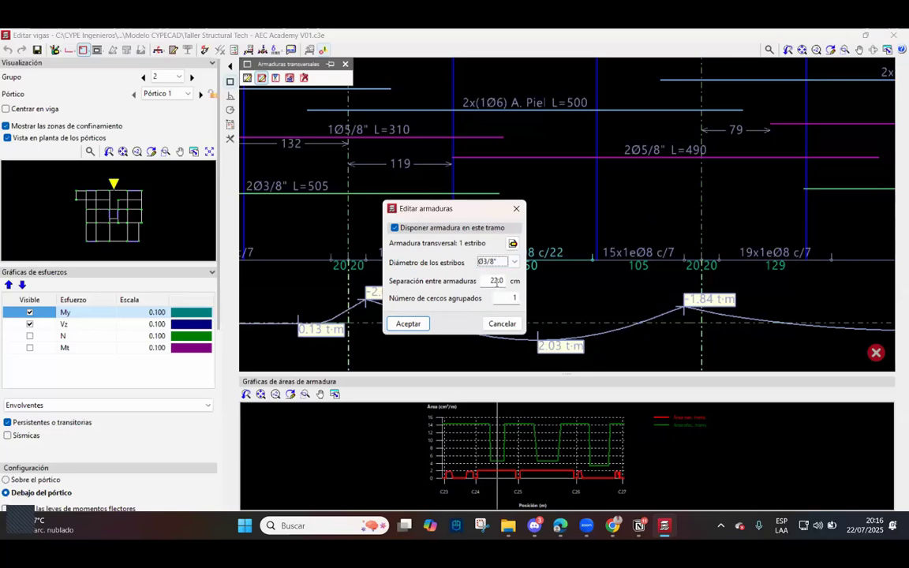
double_click(496, 280)
type("2")
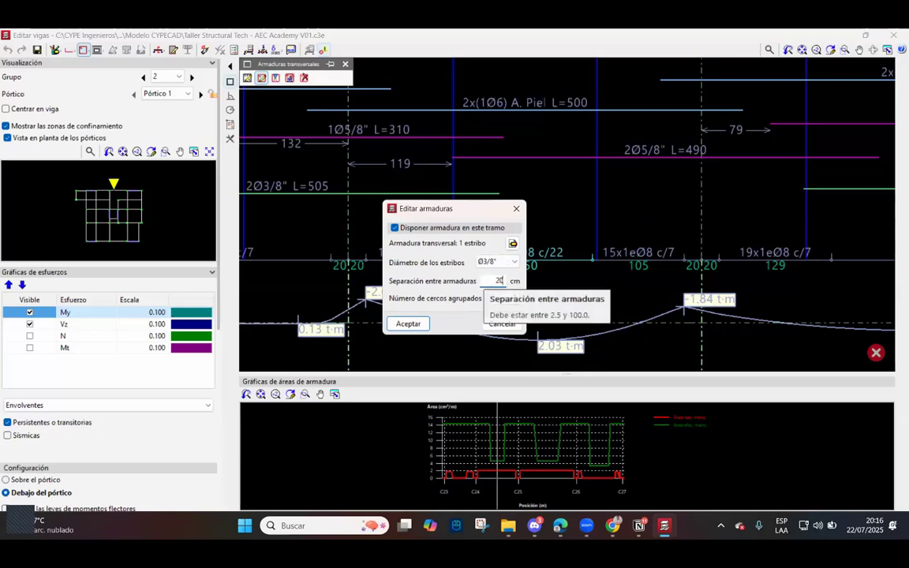
left_click(419, 327)
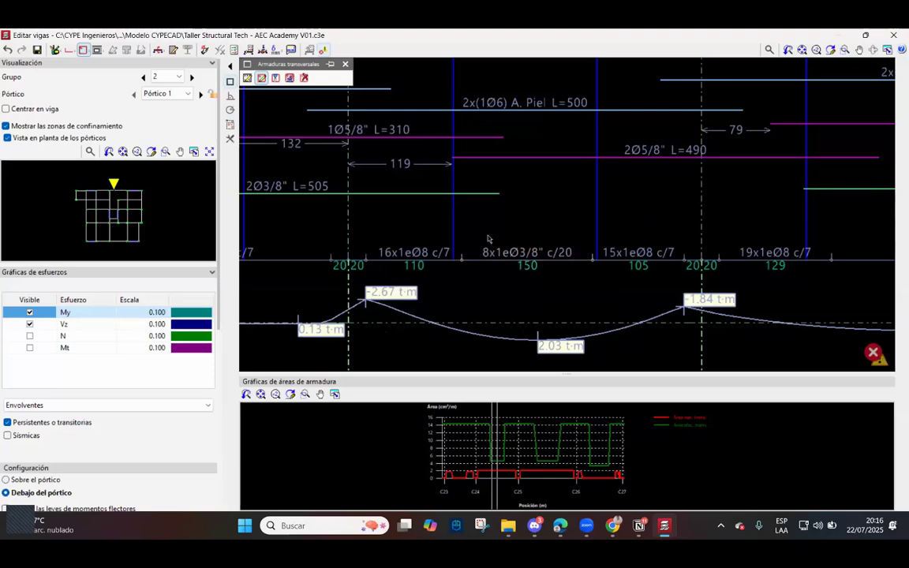
Rerun the frame's checks with the edited stirrups and inspect the remaining stirrup stretches of beam V-202.
scroll(485, 236, "down", 4)
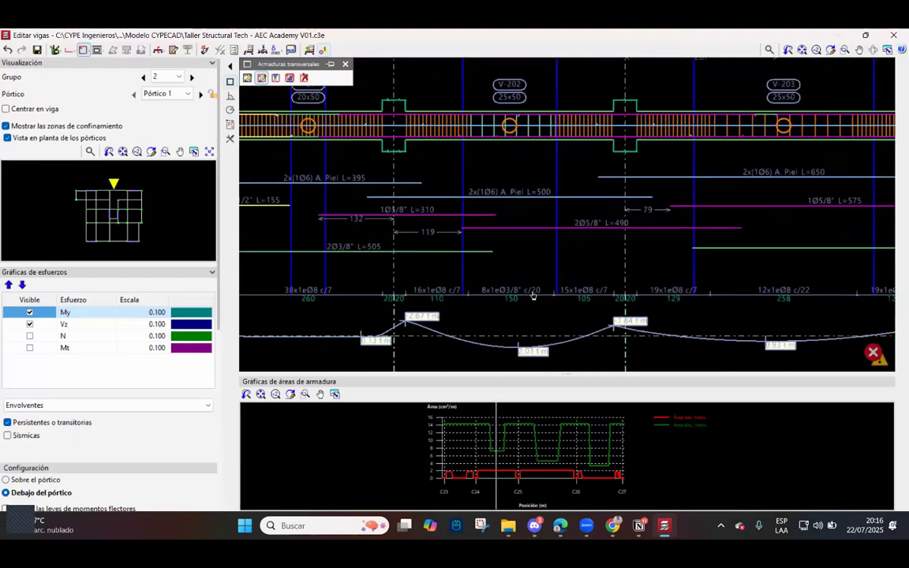
scroll(534, 296, "down", 2)
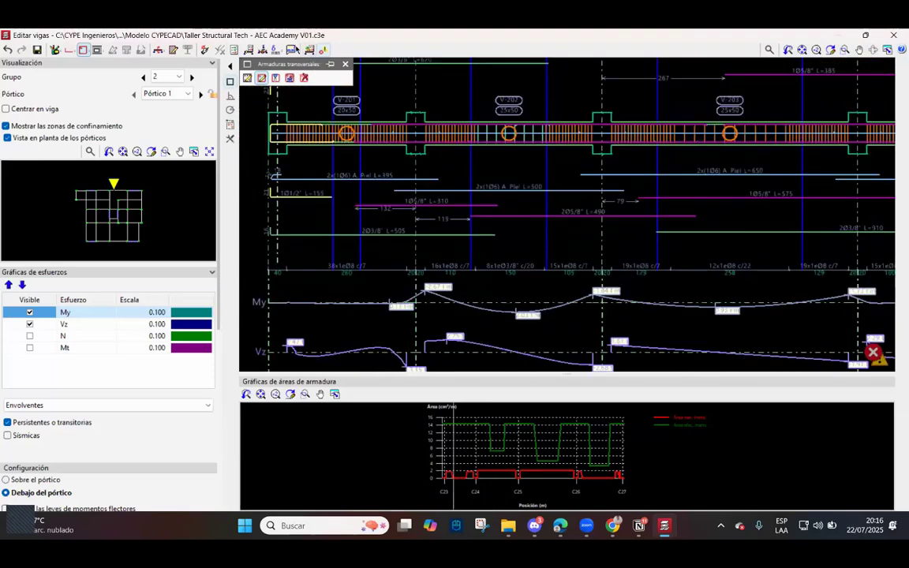
left_click(309, 49)
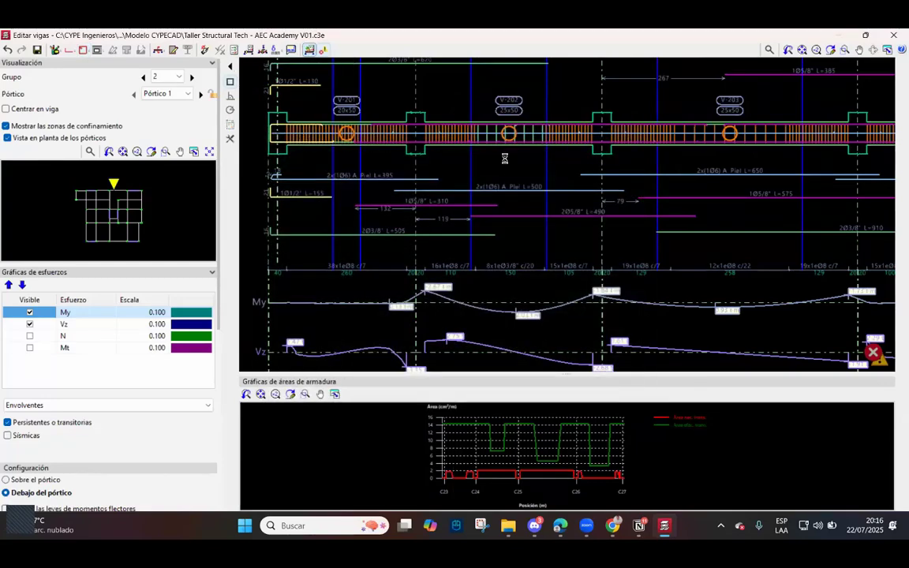
scroll(461, 197, "down", 3)
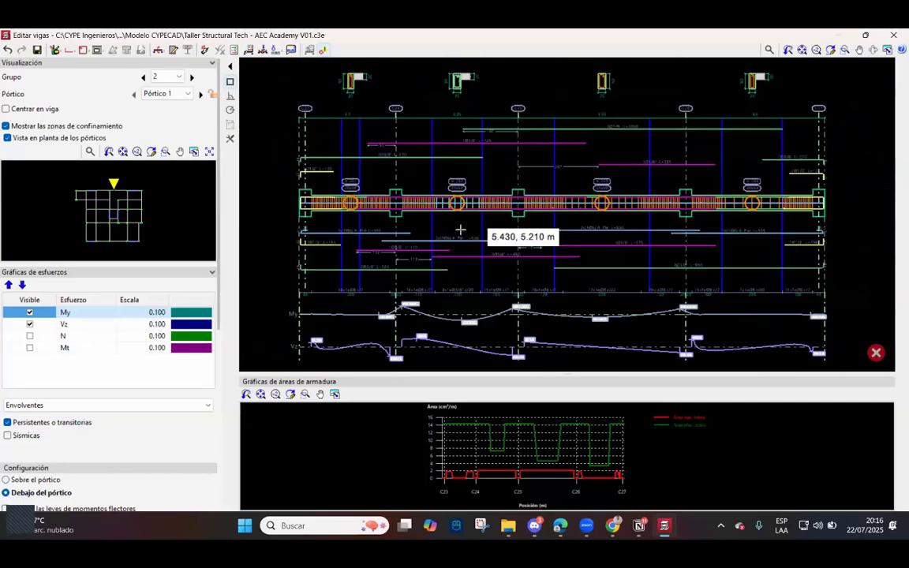
scroll(460, 230, "up", 4)
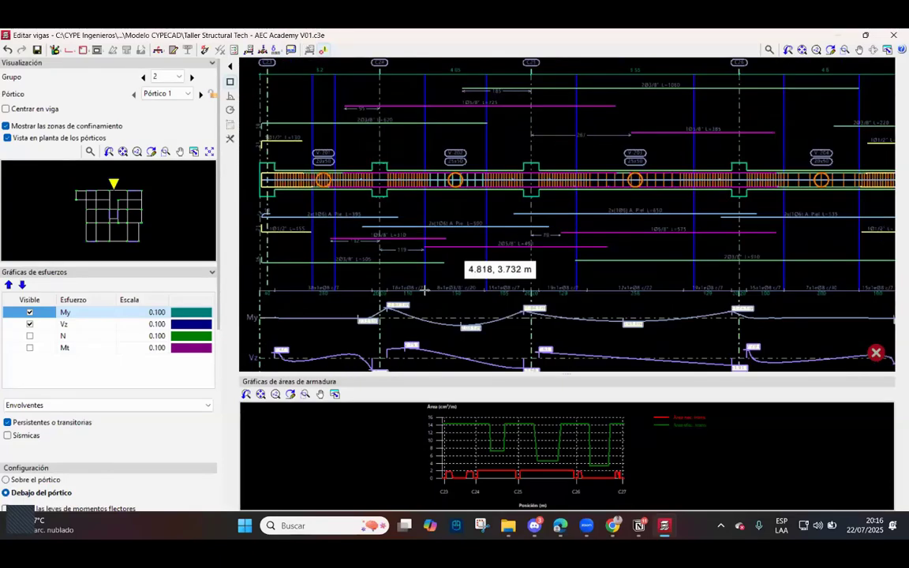
scroll(425, 291, "up", 5)
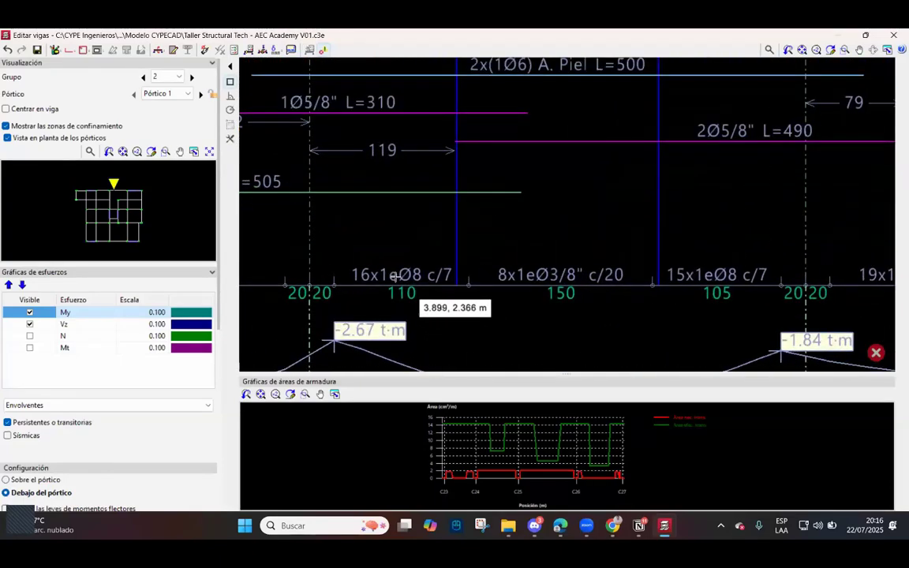
scroll(394, 276, "up", 2)
scroll(433, 273, "down", 2)
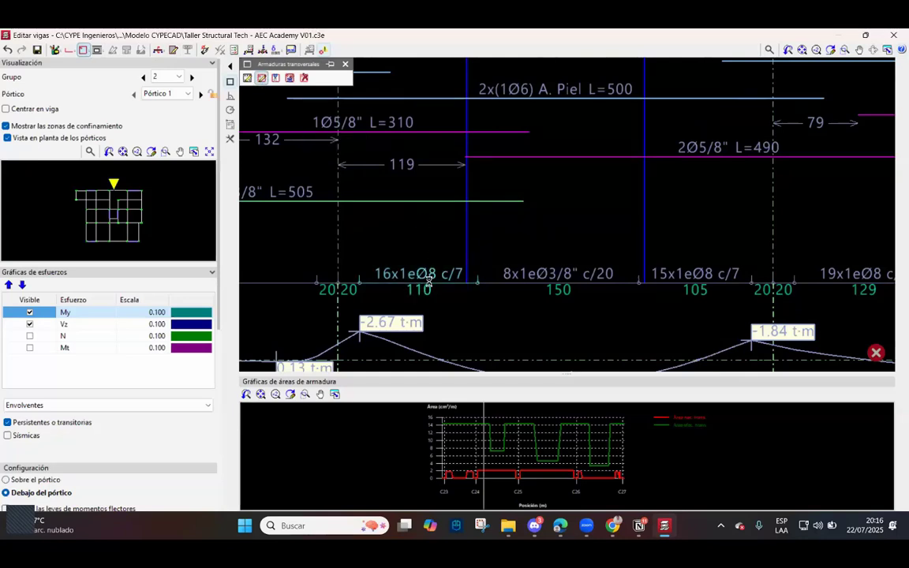
Set the stirrup diameter to Ø3/8" in the 110 cm stretch of beam V-202 next to column C24.
left_click(428, 279)
left_click(513, 260)
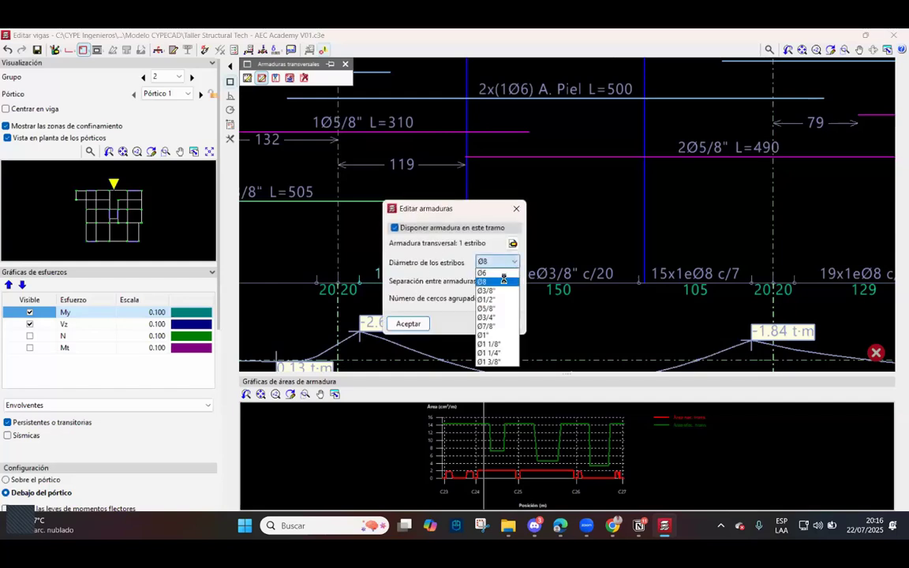
left_click(496, 291)
left_click(408, 324)
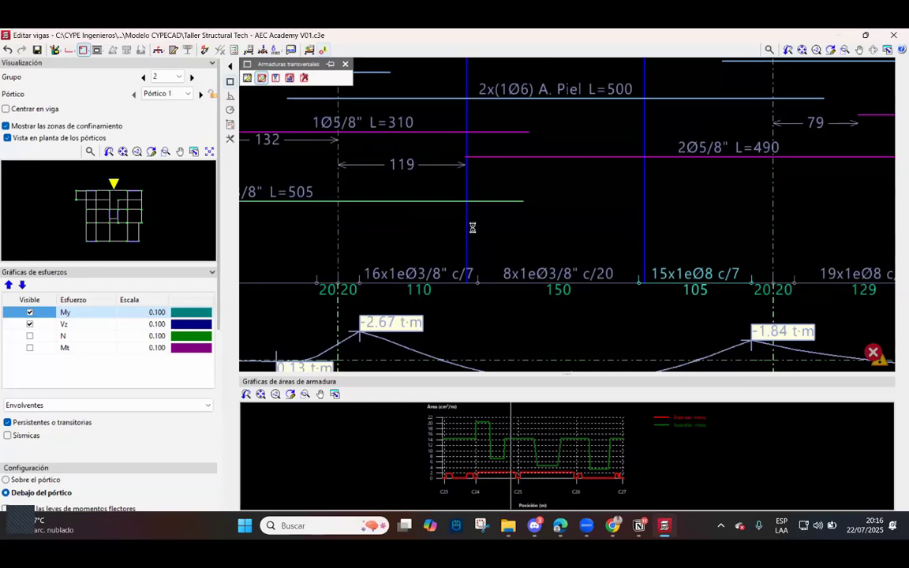
Set the stirrup diameter to Ø3/8" in the 105 cm stretch of beam V-202 next to column C25.
left_click(709, 272)
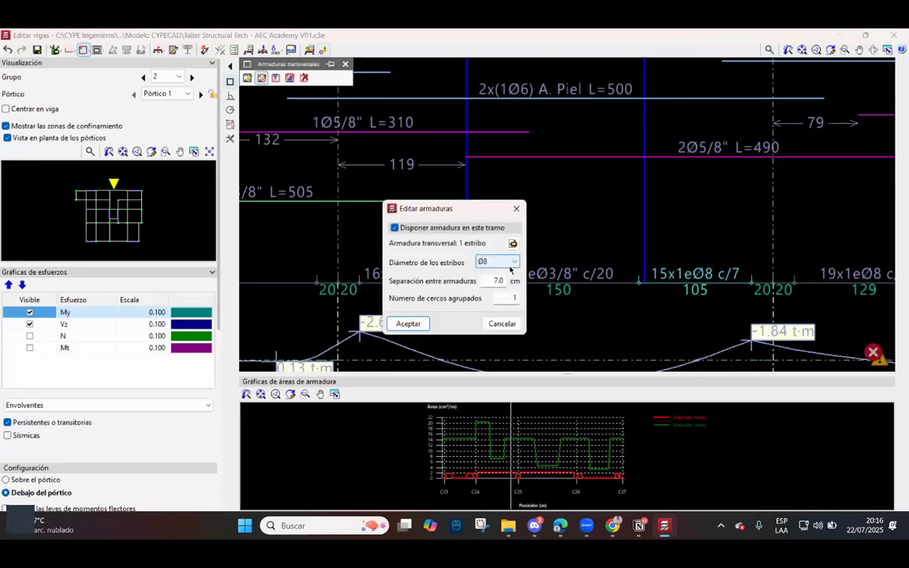
left_click(510, 263)
left_click(486, 291)
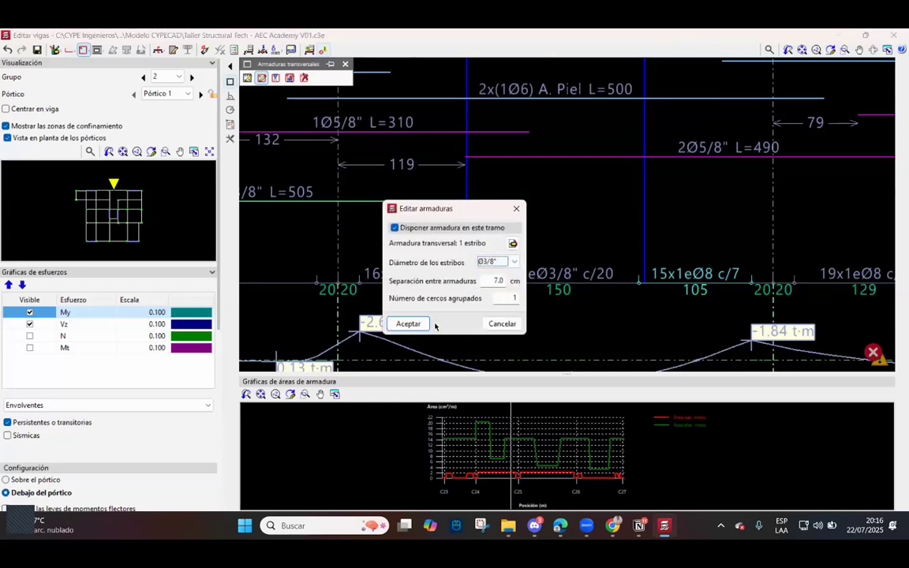
left_click(408, 323)
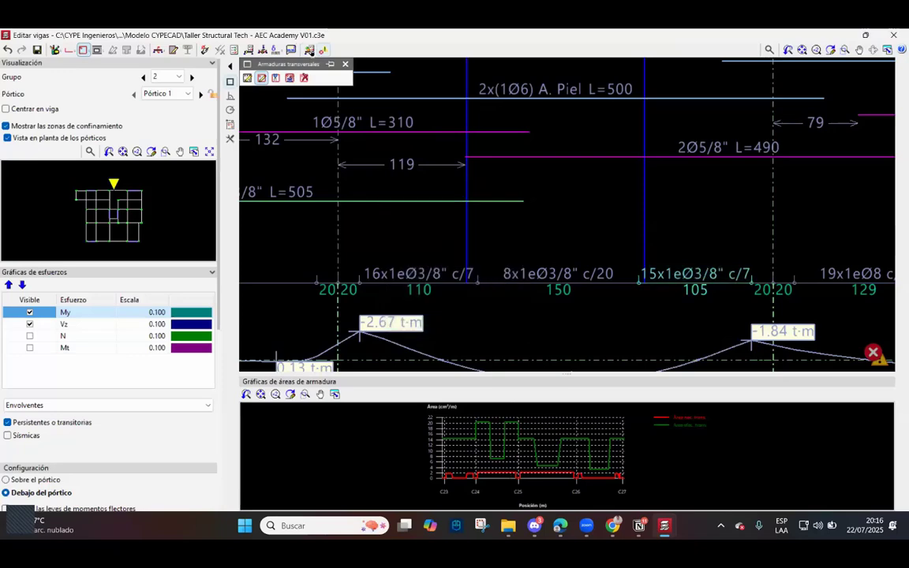
Finish the transverse reinforcement editing and update the error information of Pórtico 1.
left_click(345, 64)
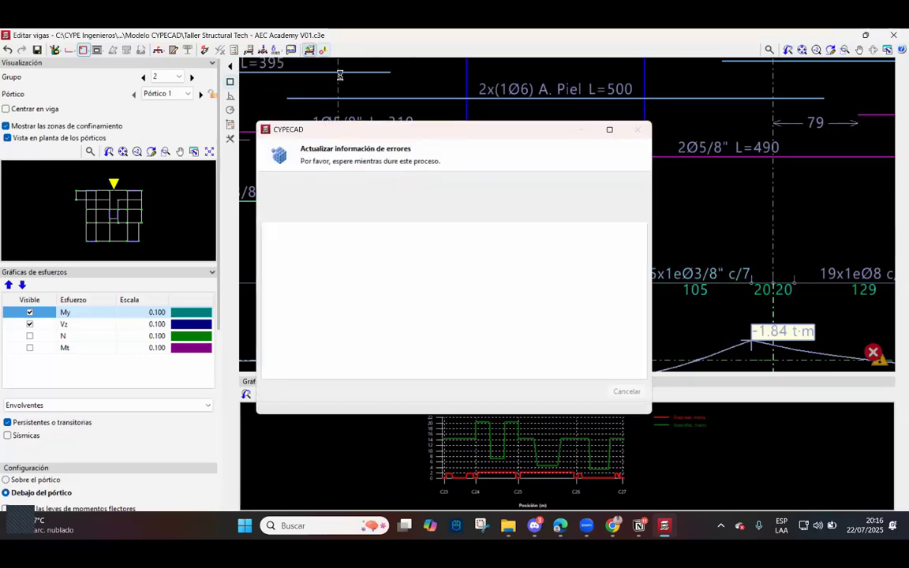
scroll(547, 263, "down", 4)
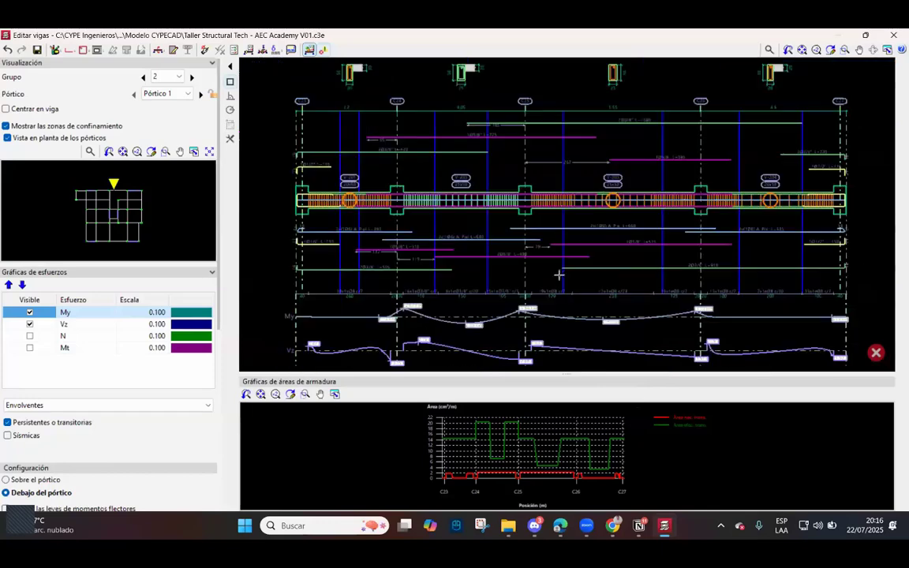
scroll(534, 274, "up", 2)
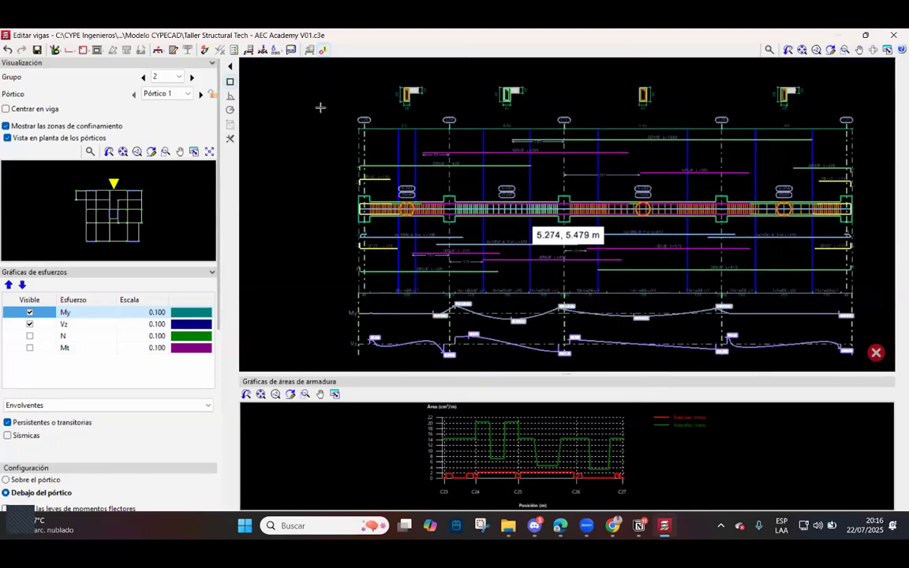
scroll(508, 207, "up", 1)
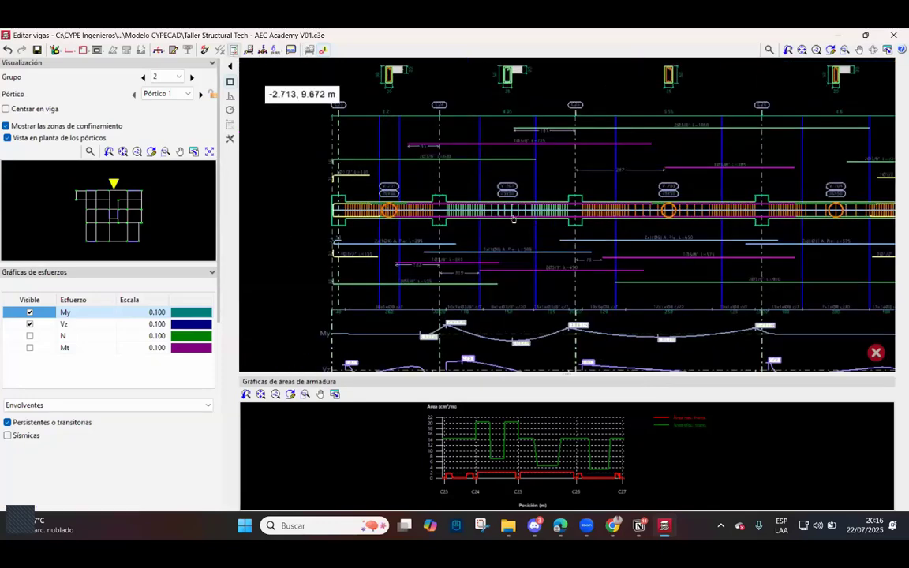
Review beam V-202's list of E.L.U. and E.L.S. checks for failed items.
left_click(506, 209)
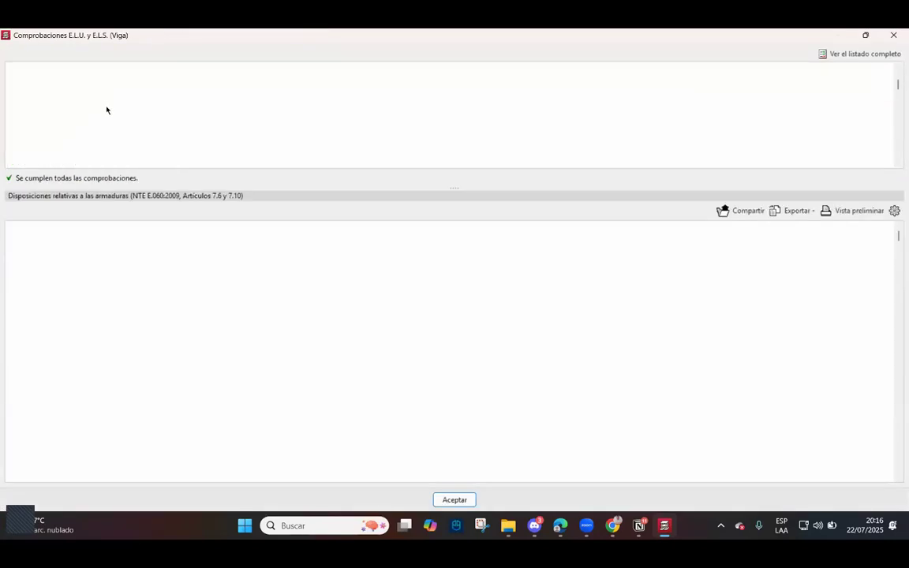
scroll(142, 109, "down", 10)
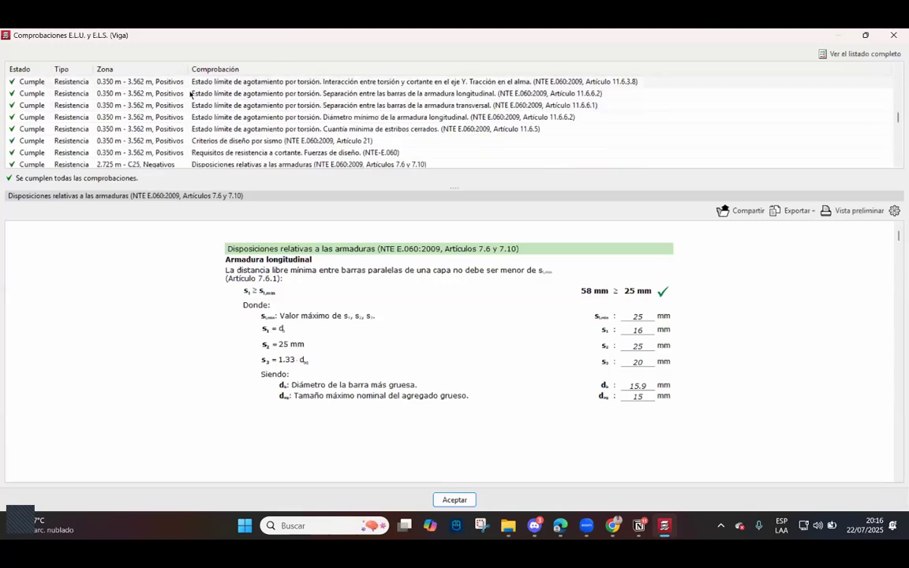
scroll(252, 93, "up", 10)
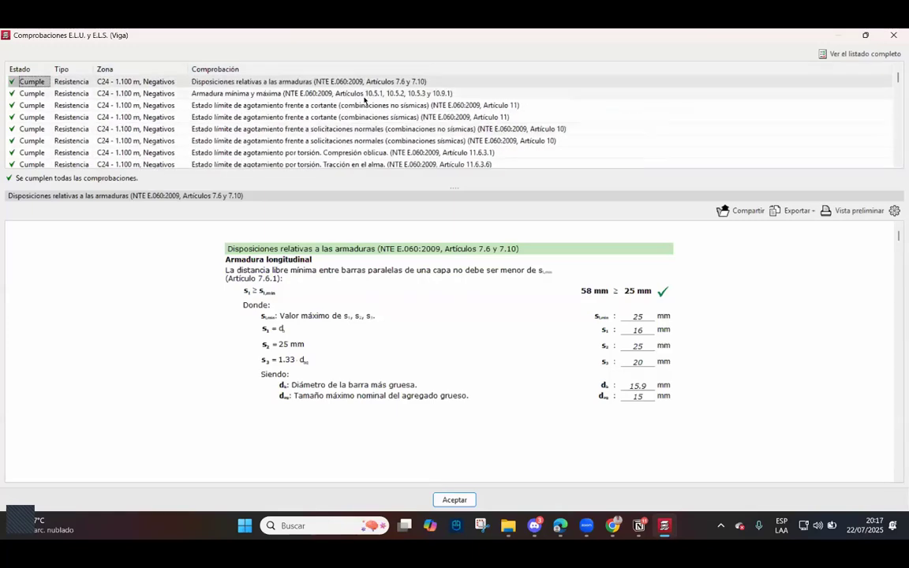
left_click(893, 35)
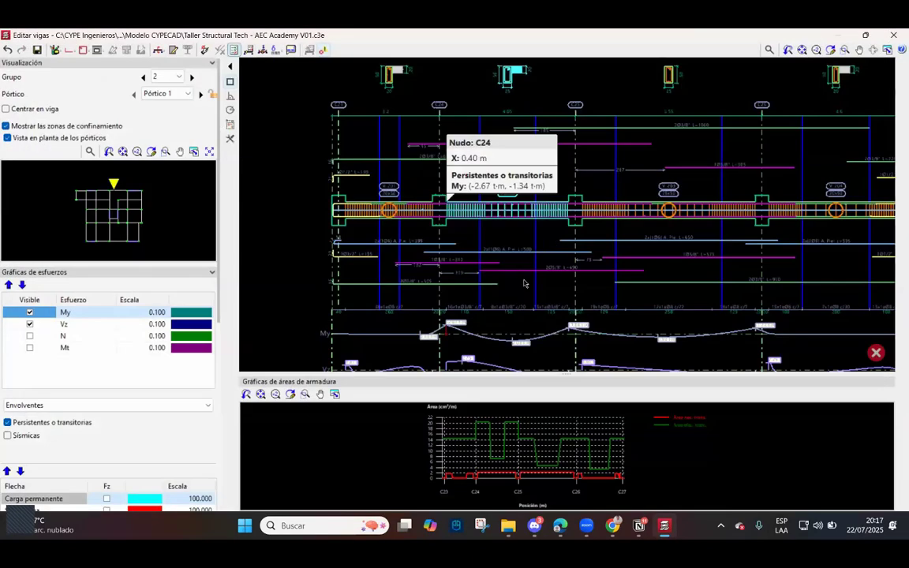
Examine beam V-202's edited stirrup stretches and its moment and shear diagrams alongside the neighbouring beams of Pórtico 1.
scroll(411, 154, "up", 4)
scroll(411, 155, "up", 3)
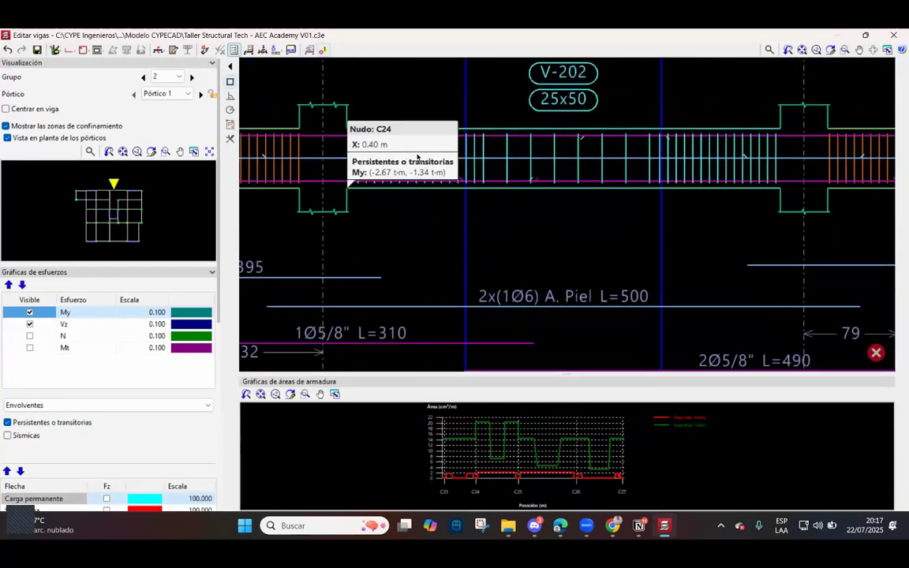
scroll(641, 164, "down", 1)
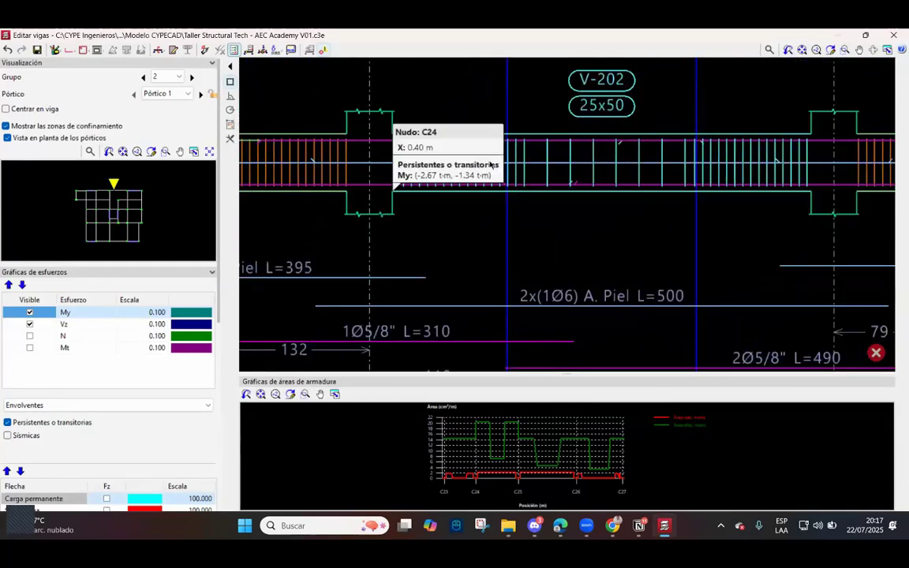
scroll(505, 162, "down", 3)
scroll(501, 165, "down", 3)
scroll(489, 233, "up", 4)
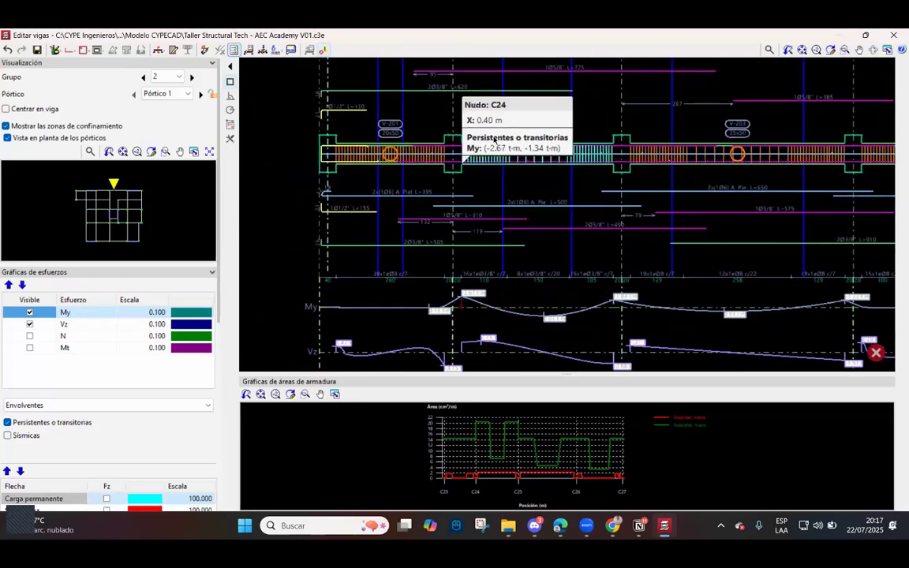
scroll(516, 171, "down", 3)
scroll(479, 236, "up", 3)
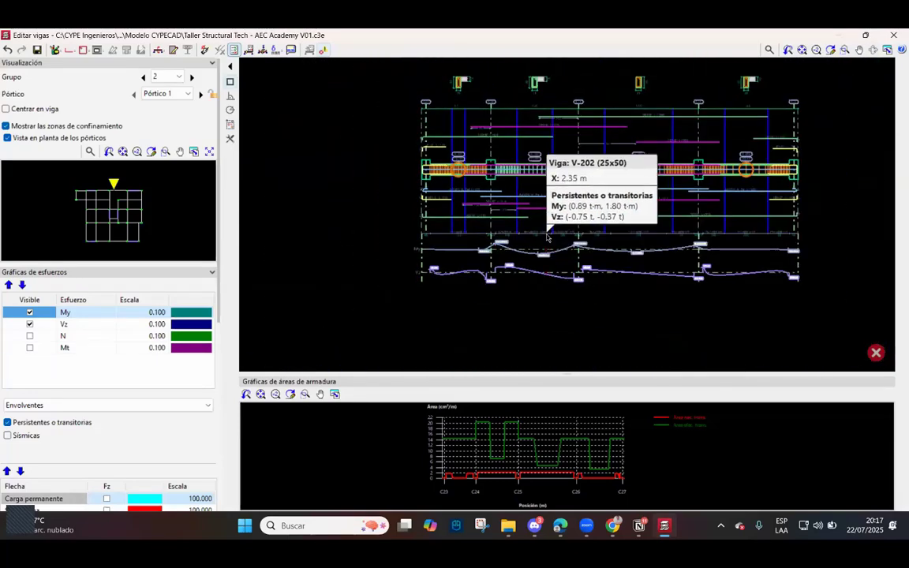
scroll(548, 235, "down", 4)
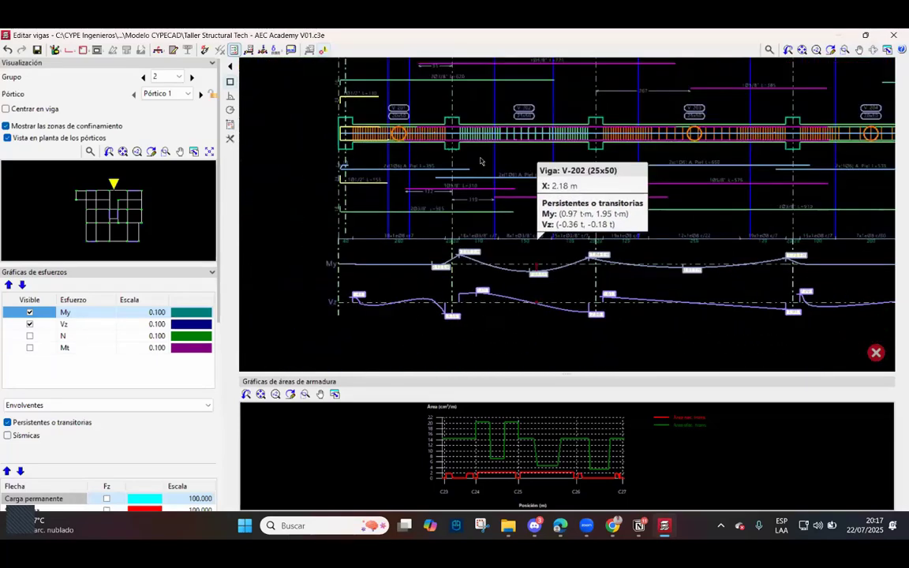
scroll(577, 163, "up", 3)
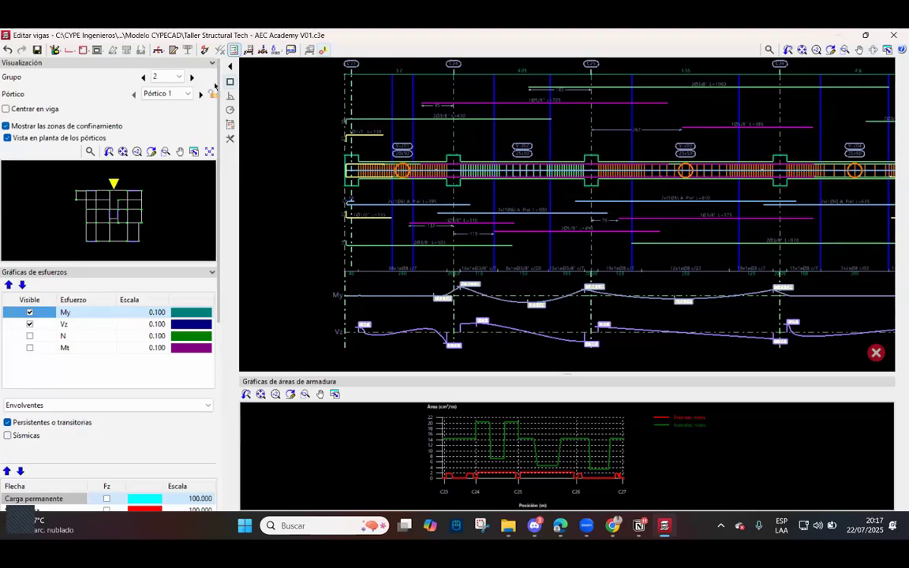
scroll(518, 176, "up", 3)
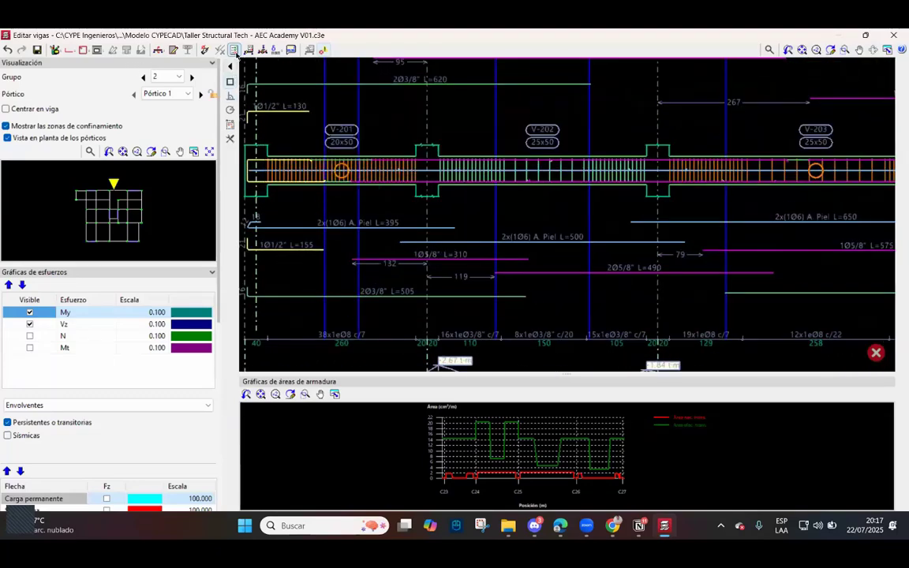
scroll(536, 181, "up", 4)
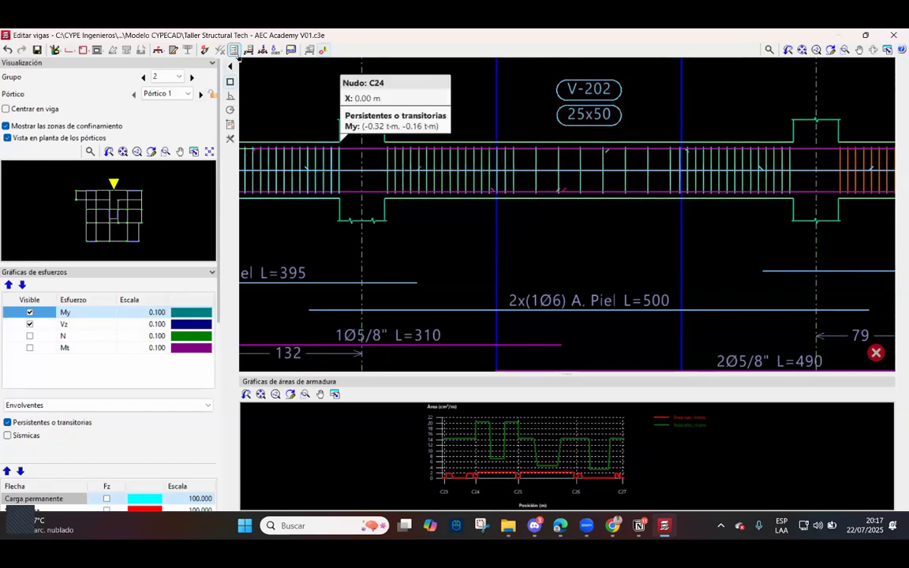
Reopen beam V-202's E.L.U. and E.L.S. checks and review the non-seismic shear check and the torsion checks.
left_click(523, 174)
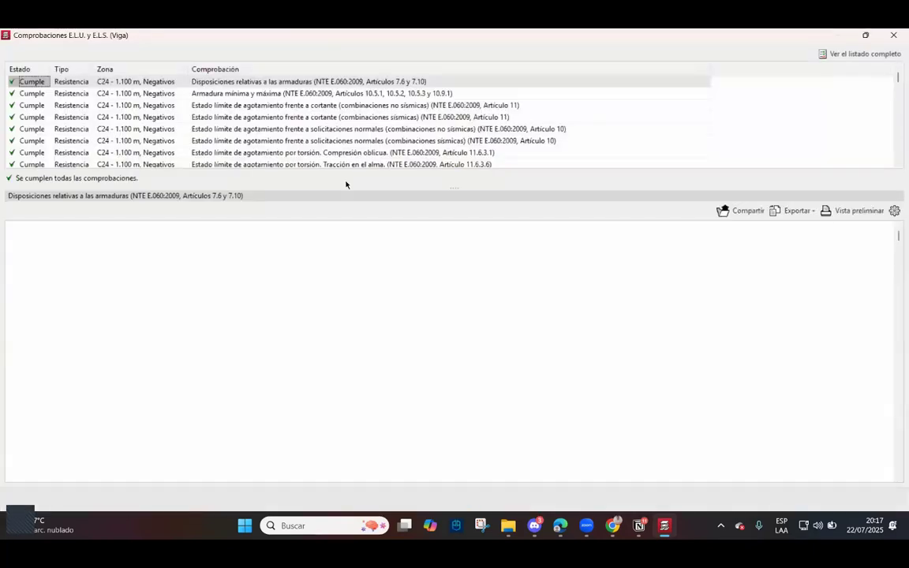
left_click(326, 104)
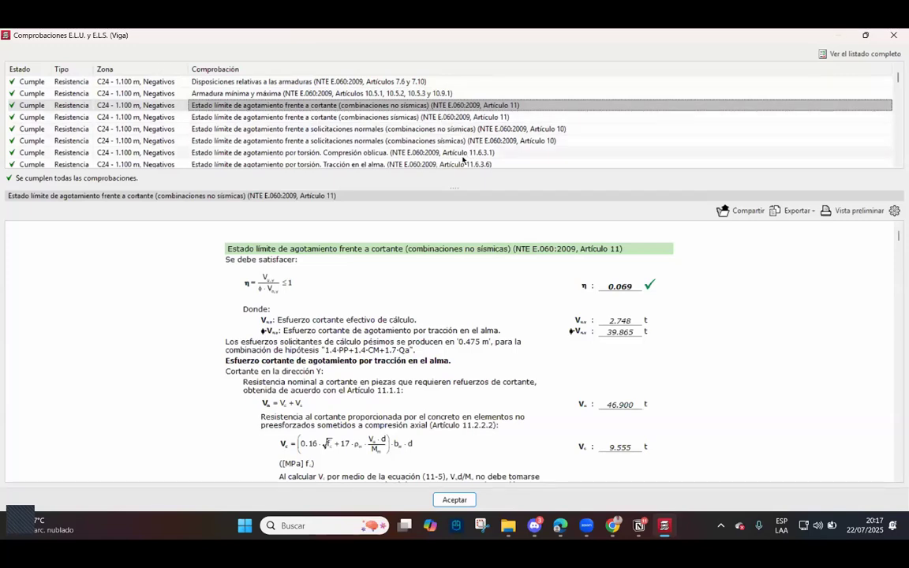
scroll(405, 96, "down", 1)
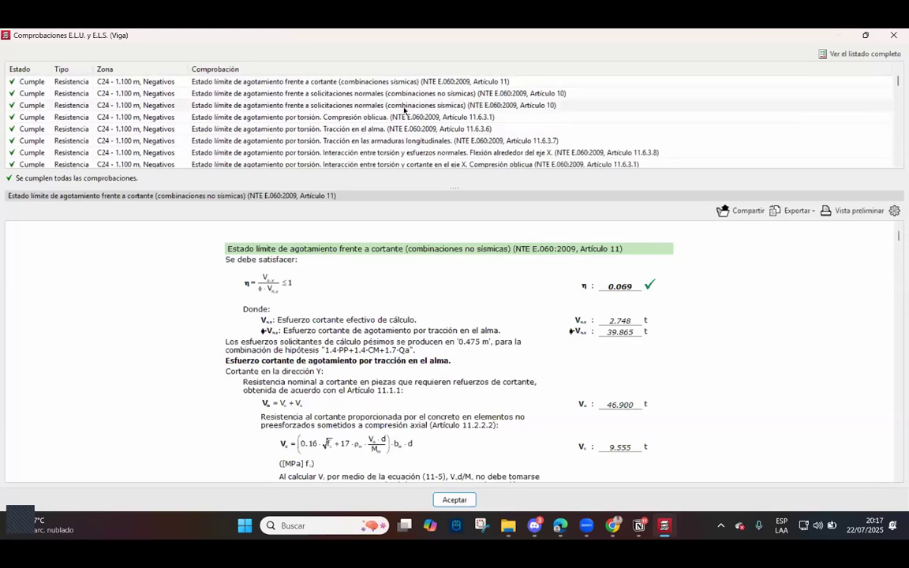
left_click(463, 130)
left_click(446, 117)
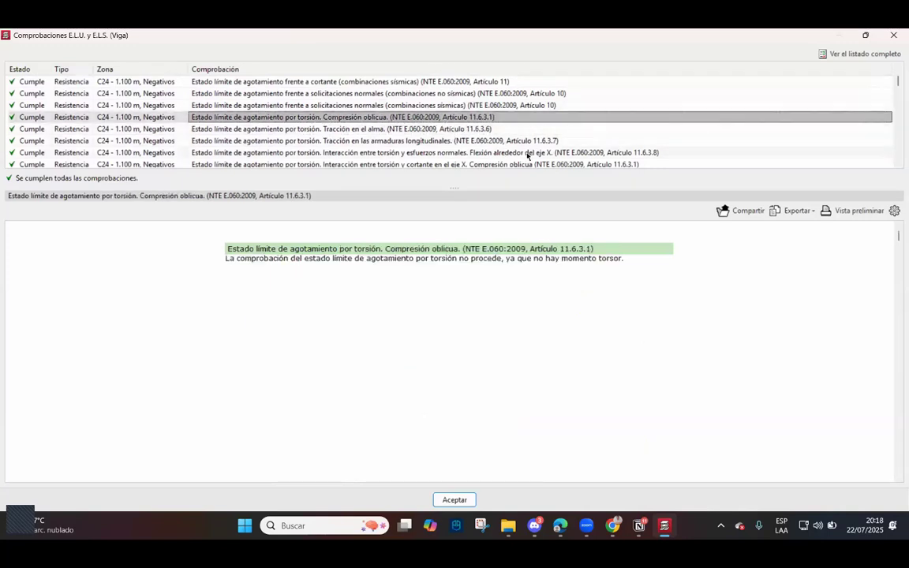
scroll(528, 153, "down", 1)
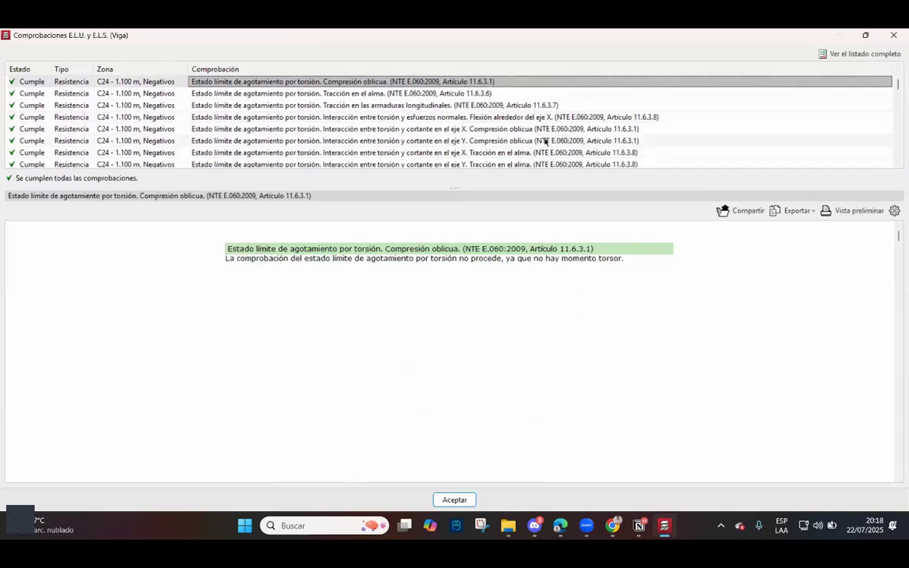
scroll(544, 141, "down", 2)
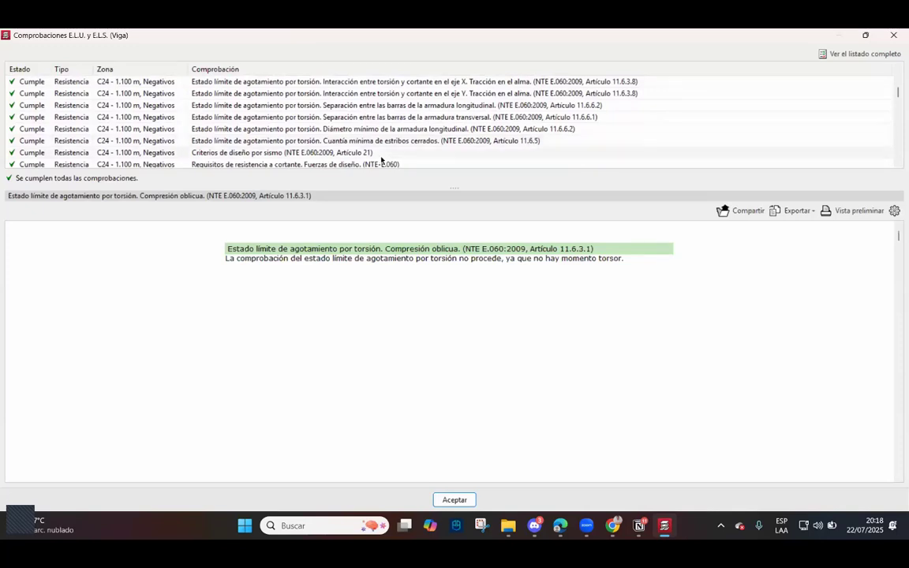
left_click(505, 142)
left_click(455, 129)
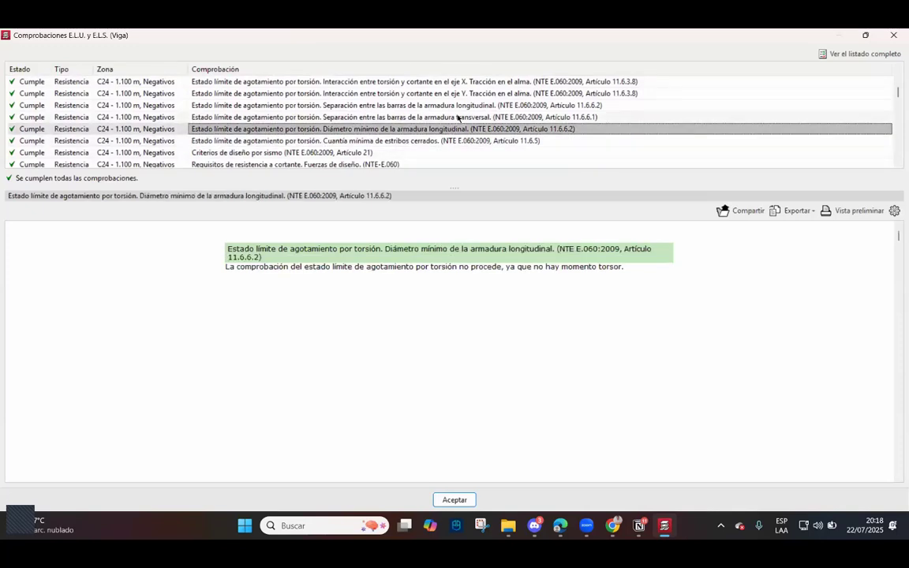
left_click(460, 117)
left_click(463, 93)
left_click(464, 82)
Read V-202's seismic design criteria check (NTE E.060:2009, Artículo 21), covering confinement stirrups and longitudinal reinforcement, and leave the checks report.
left_click(365, 151)
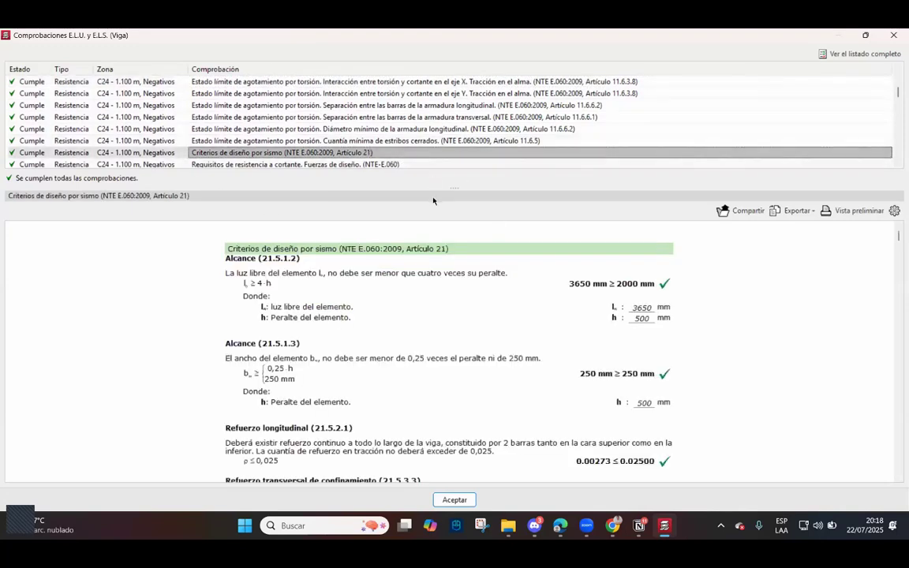
scroll(468, 323, "down", 5)
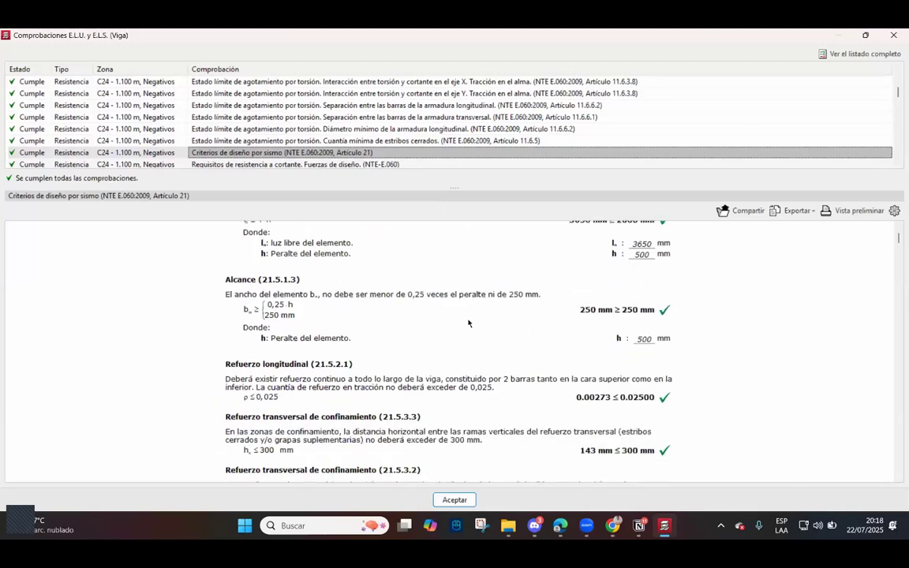
scroll(473, 319, "down", 1)
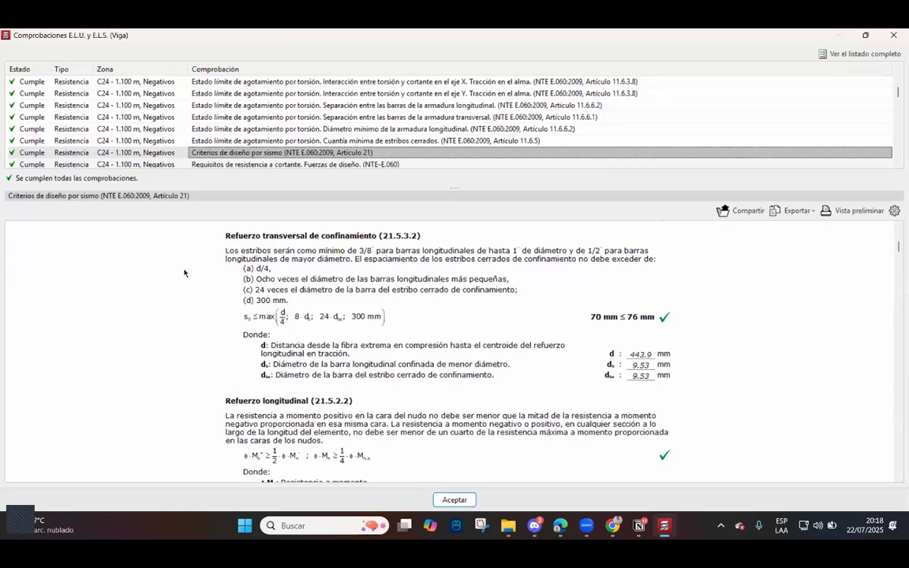
scroll(352, 340, "down", 3)
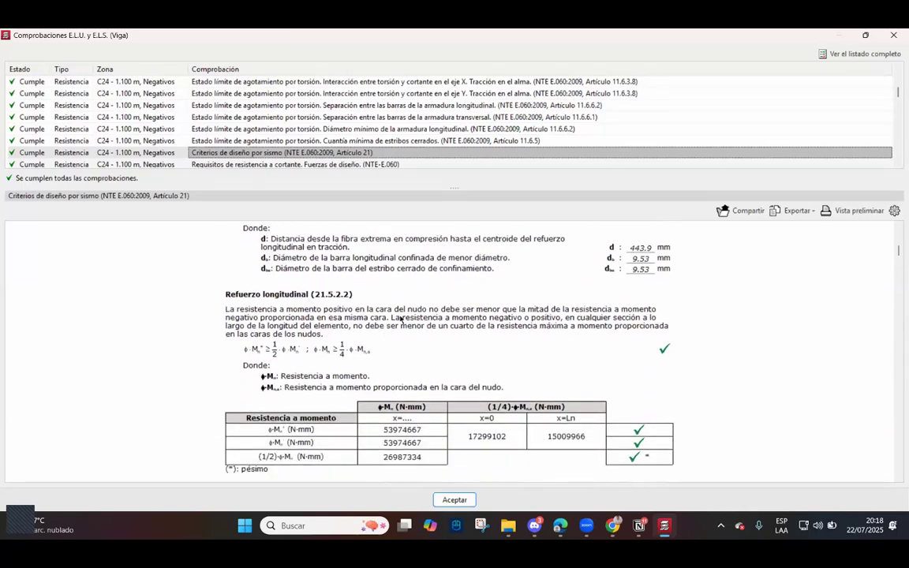
scroll(584, 340, "down", 2)
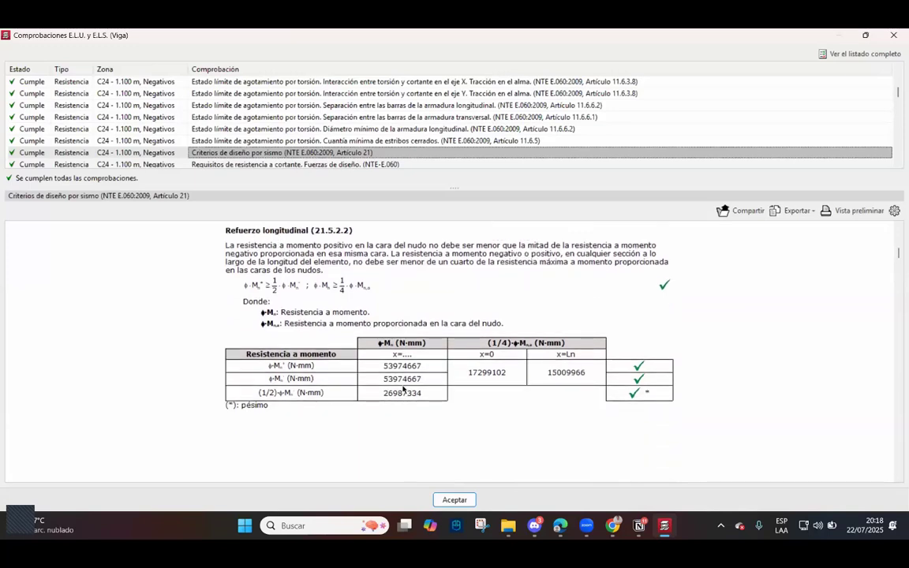
scroll(450, 394, "up", 3)
scroll(389, 402, "down", 2)
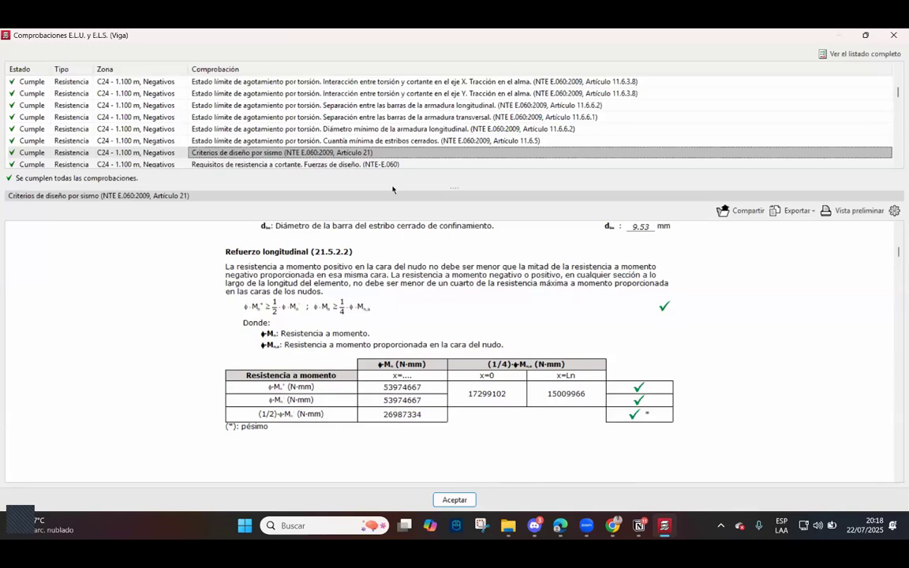
left_click(894, 34)
Inspect the stirrup stretches of beam V-203 next to the corrected beam V-202.
scroll(631, 185, "down", 2)
middle_click_drag(637, 185, 566, 190)
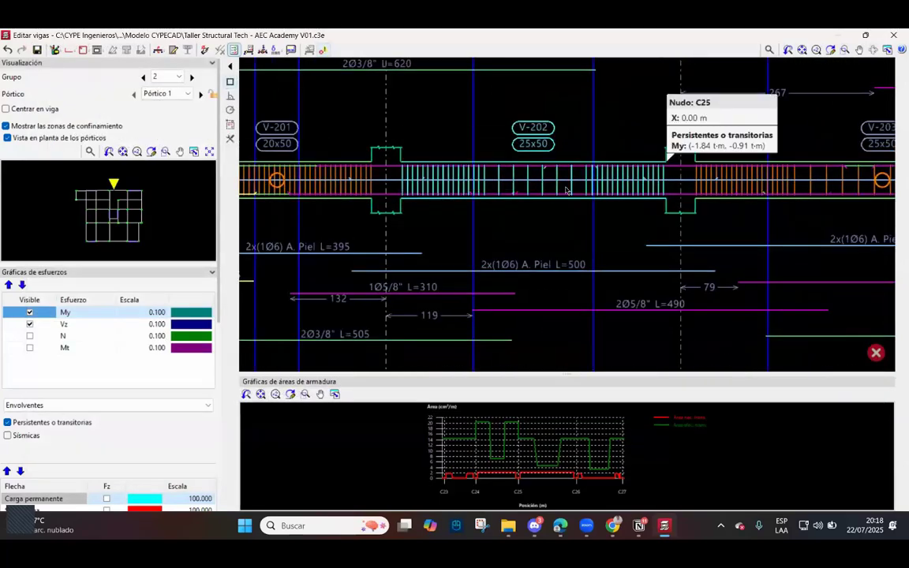
scroll(382, 193, "down", 2)
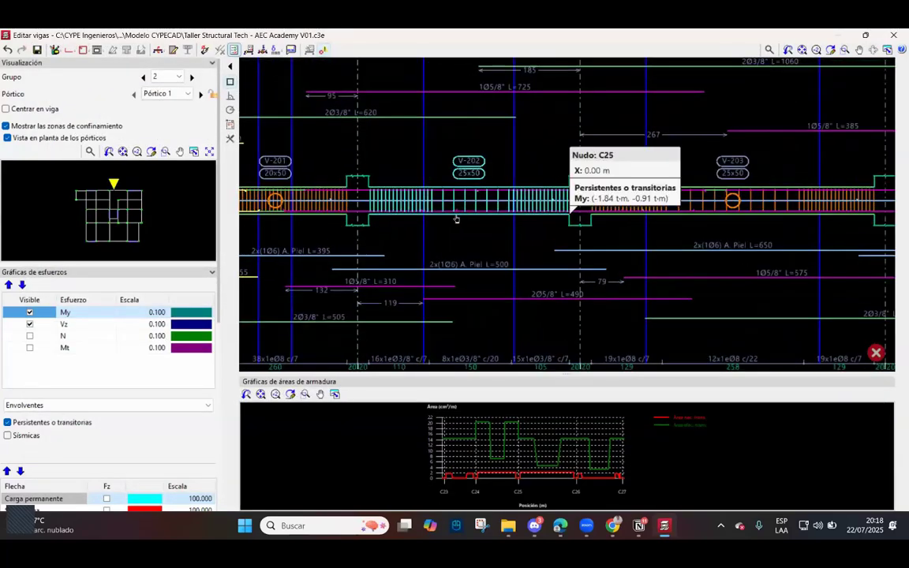
scroll(363, 204, "down", 3)
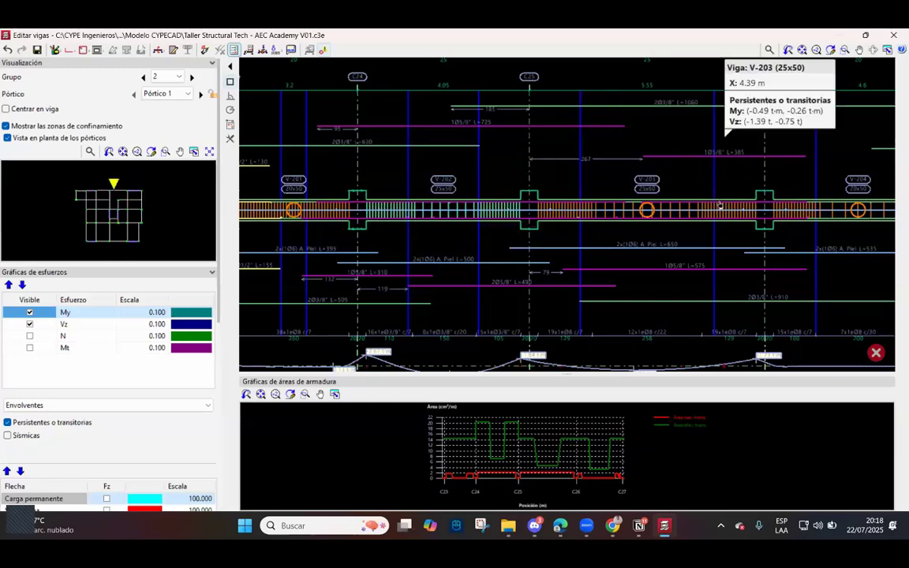
Close the beam editor and return to the beam input view of Forjado 2.
left_click(893, 35)
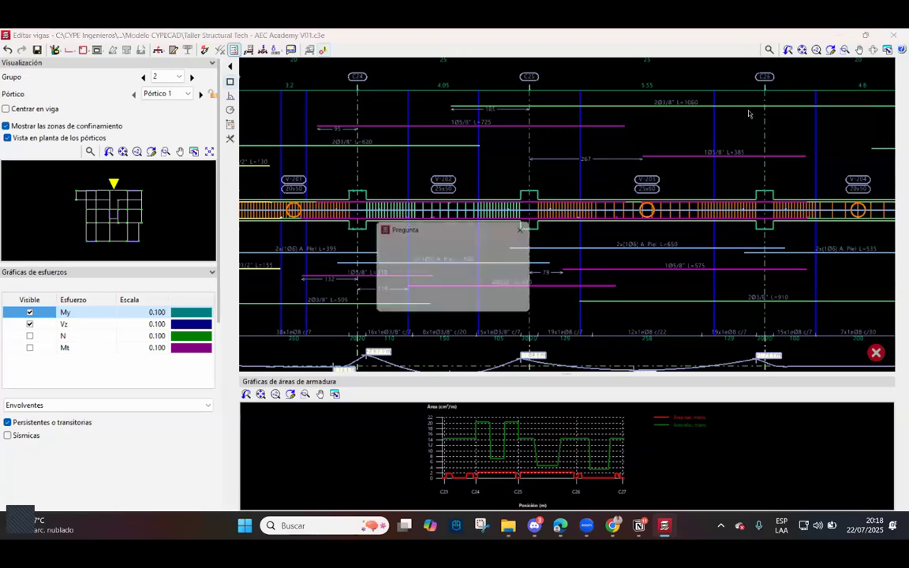
left_click(448, 304)
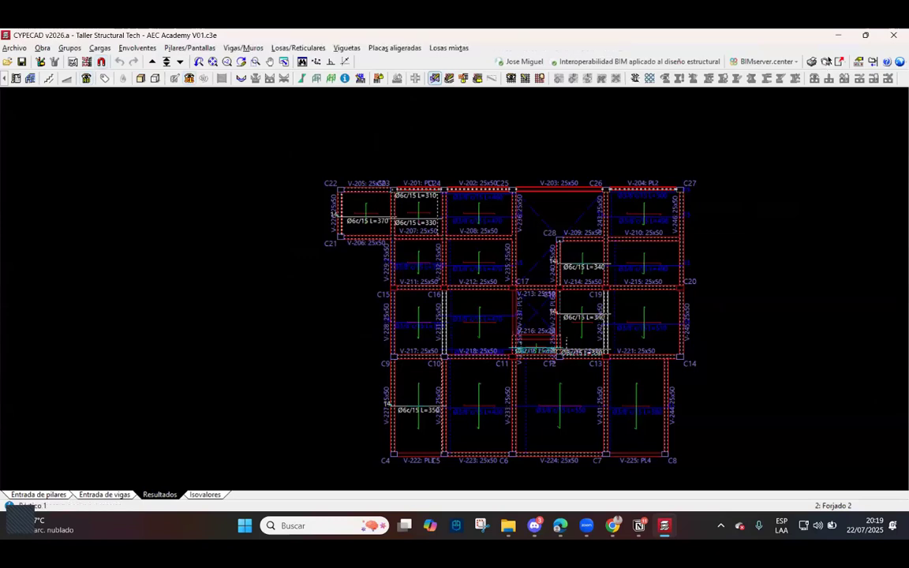
left_click(813, 80)
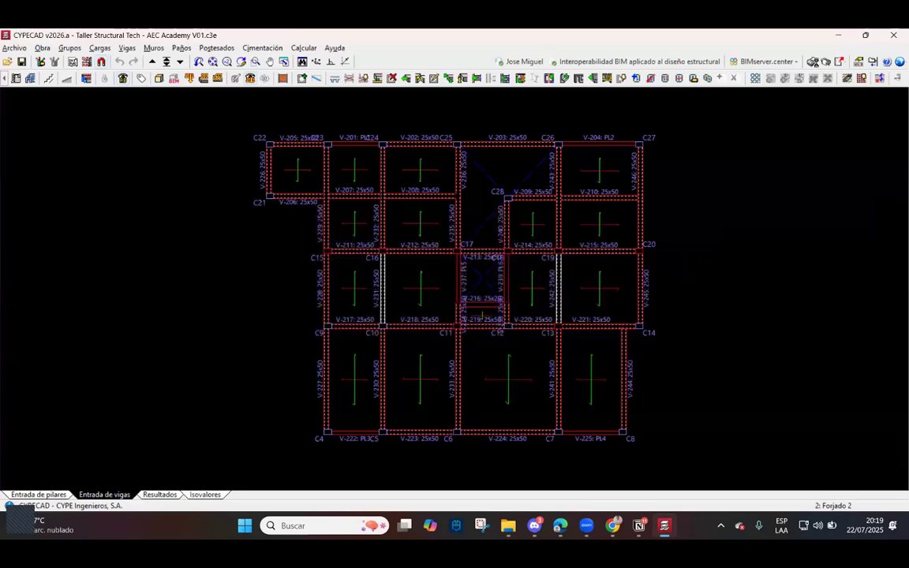
Add a Plano de pórticos covering all groups at 1/20 scale to the list of drawings.
left_click(824, 60)
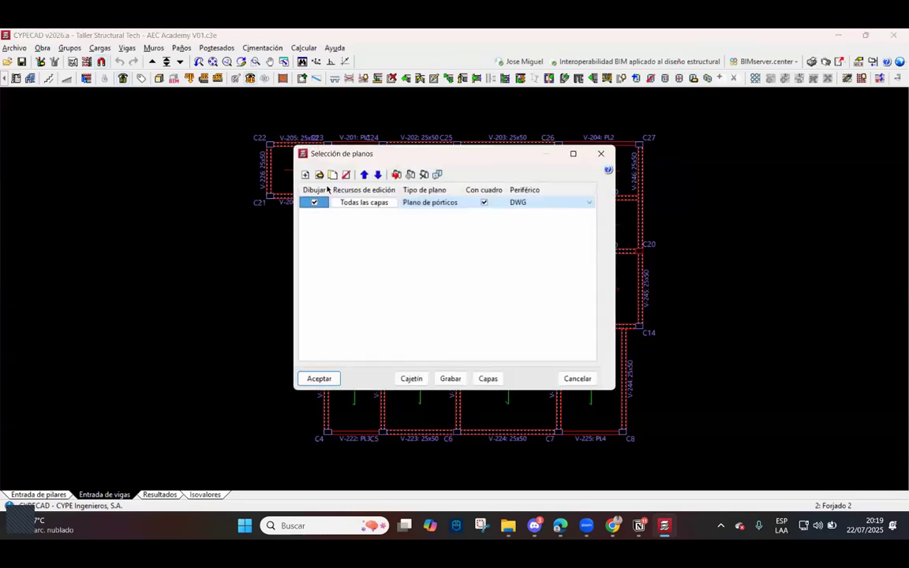
left_click(305, 175)
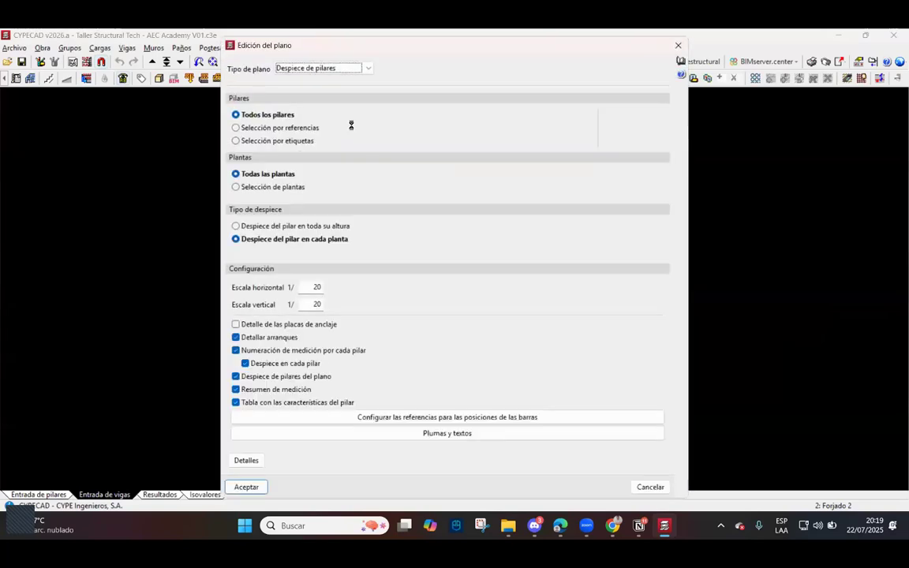
left_click(361, 67)
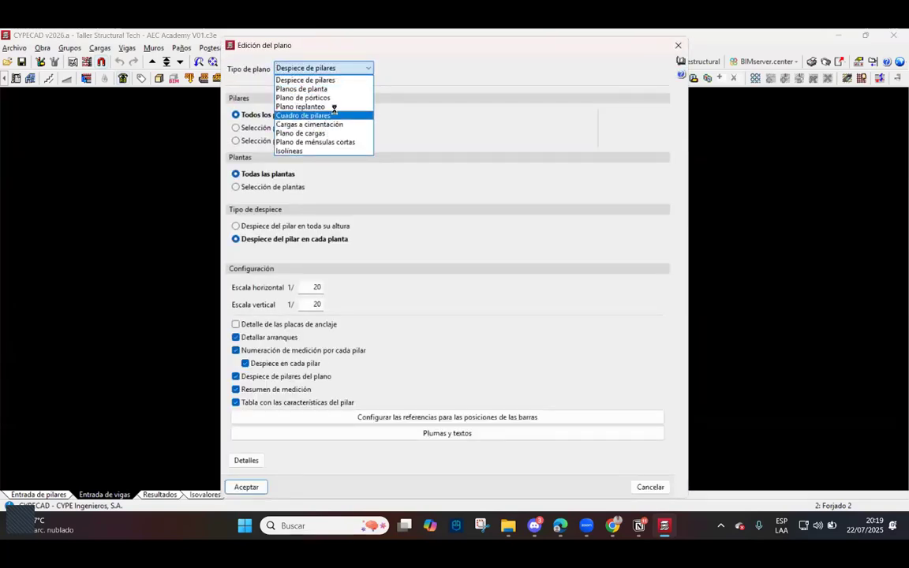
left_click(326, 97)
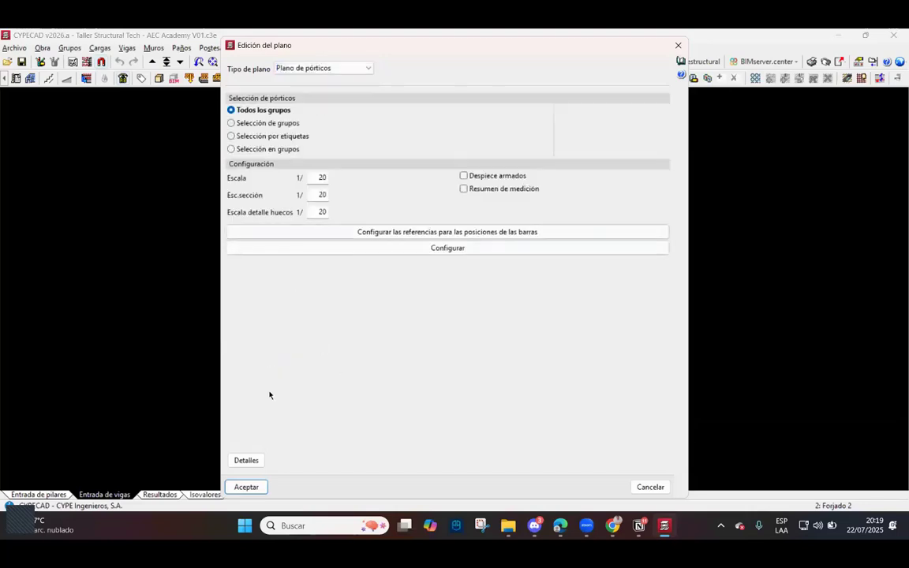
left_click(254, 488)
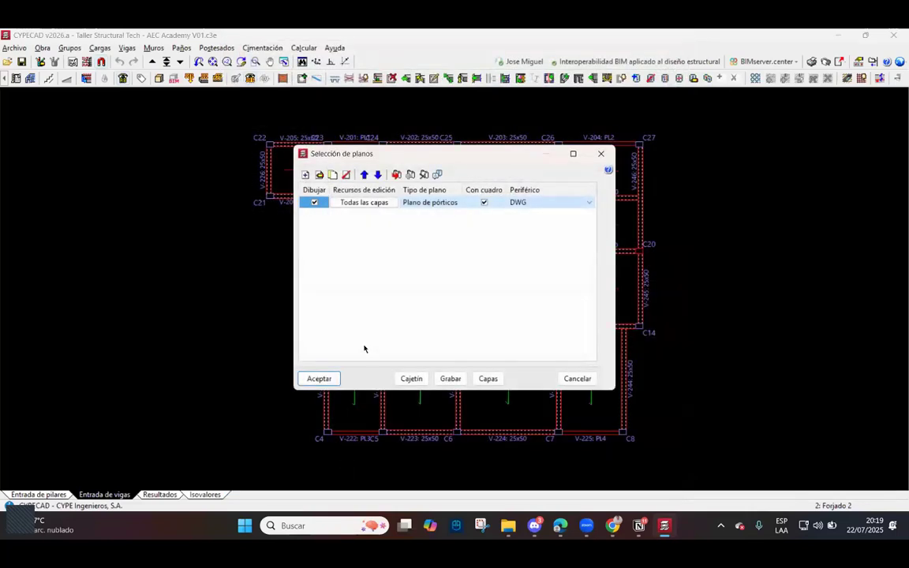
Generate the DWG frame drawings keeping the previous composition, and display the detail of all drawings.
left_click(331, 379)
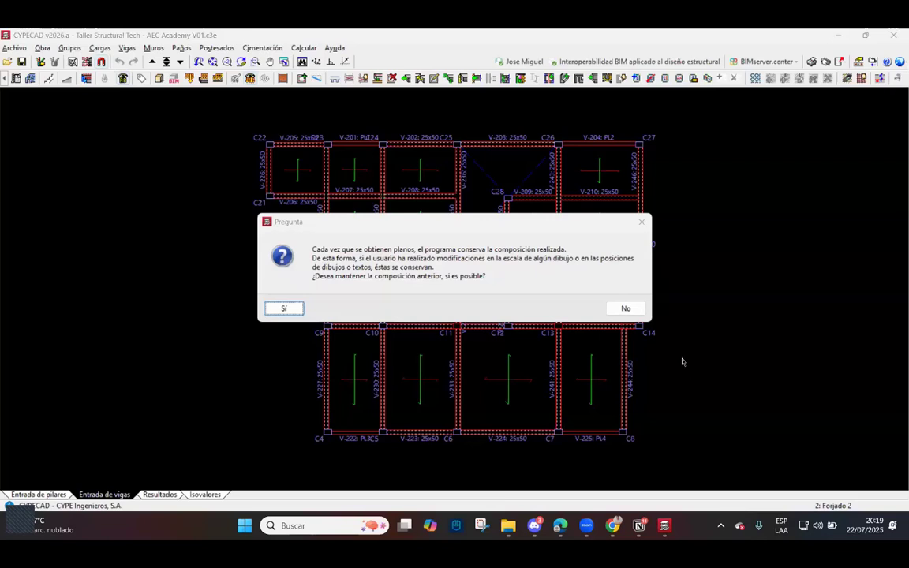
left_click(284, 308)
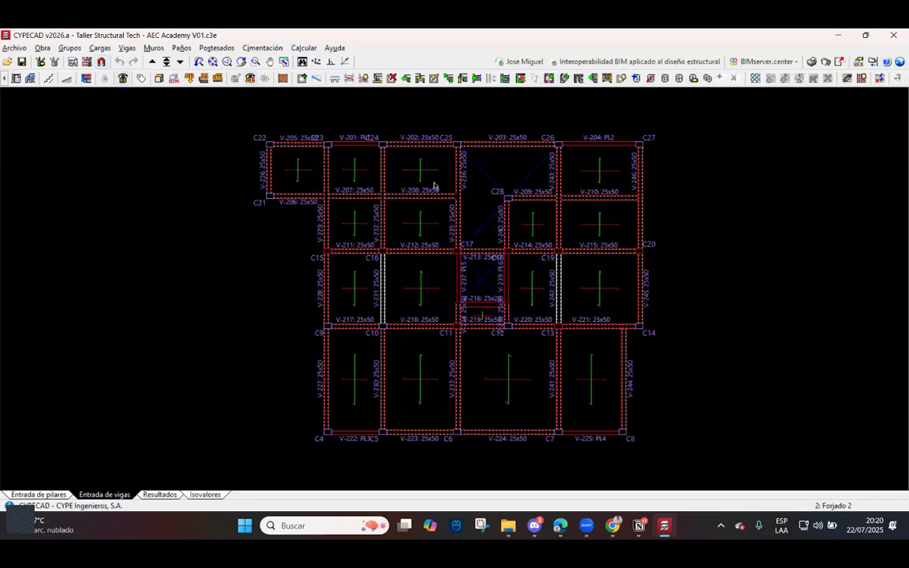
scroll(377, 189, "up", 4)
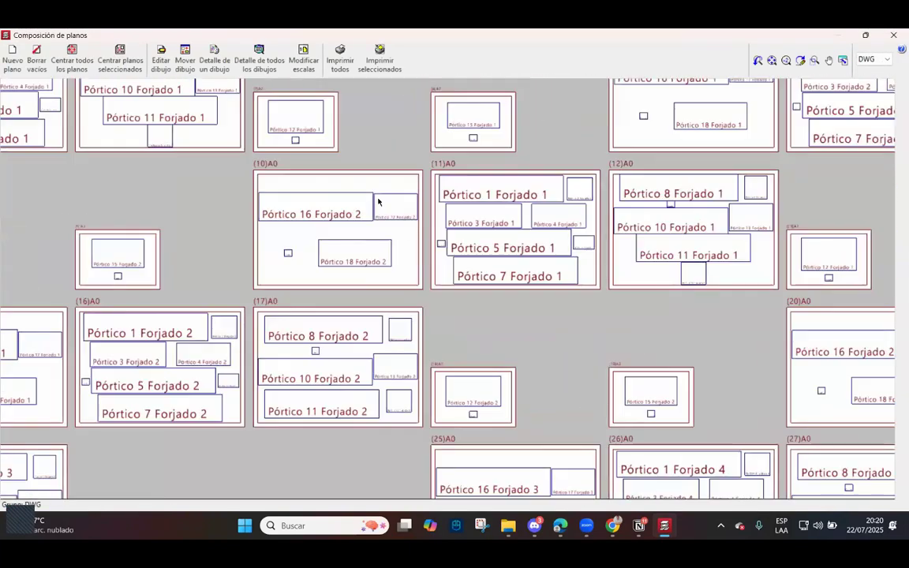
left_click(259, 60)
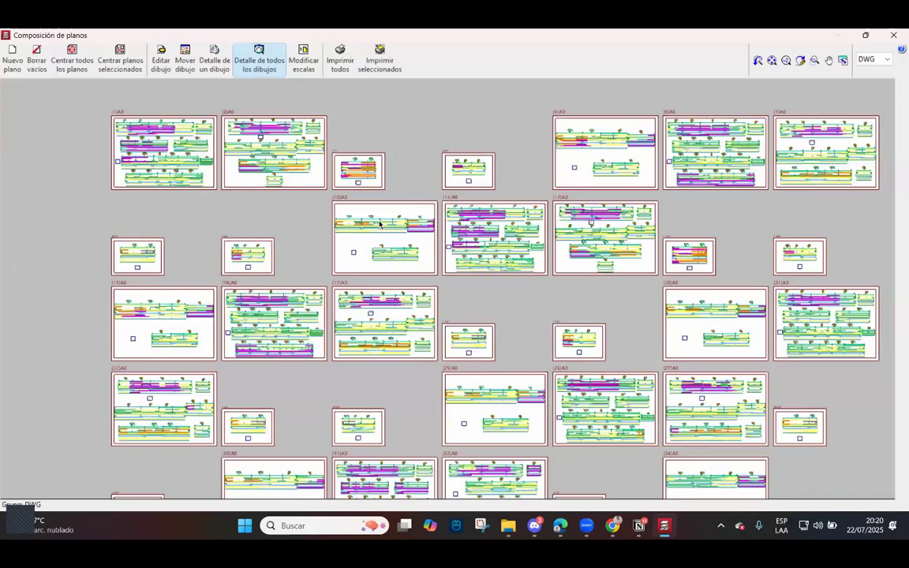
Examine the longitudinal bars, skin reinforcement and stirrup spacing of beam V-241 in the Pórtico 16 Forjado 2 drawing on sheet (10)A0.
scroll(314, 213, "up", 3)
scroll(314, 213, "up", 6)
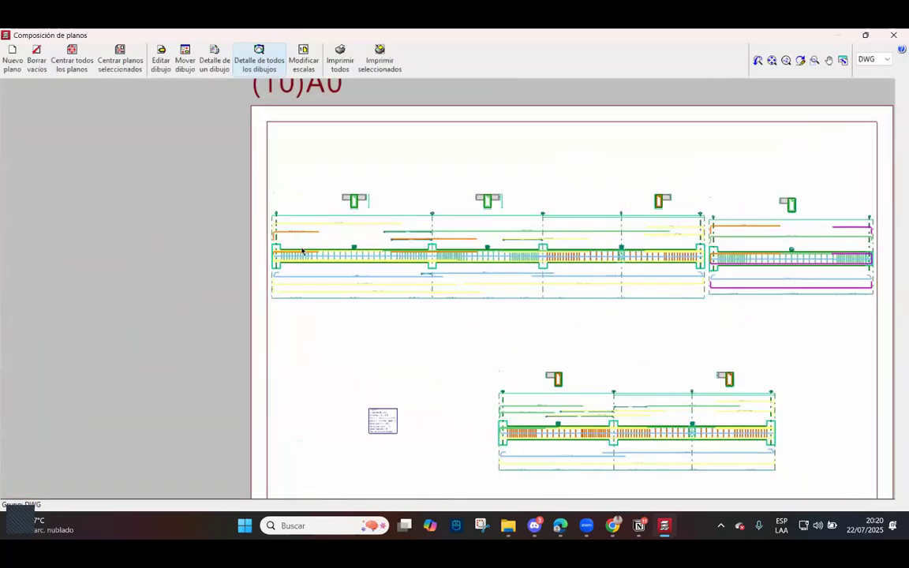
scroll(321, 253, "up", 4)
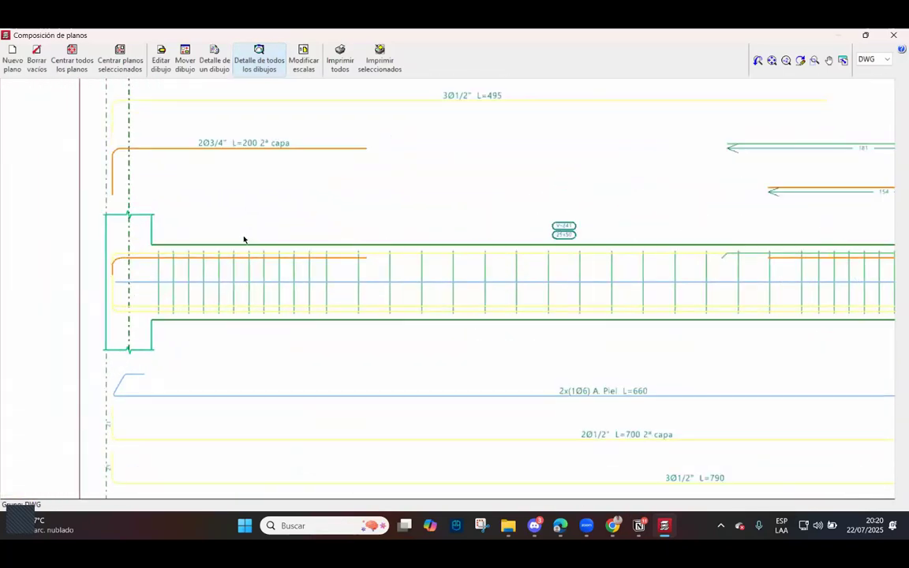
scroll(241, 238, "down", 3)
scroll(244, 226, "up", 2)
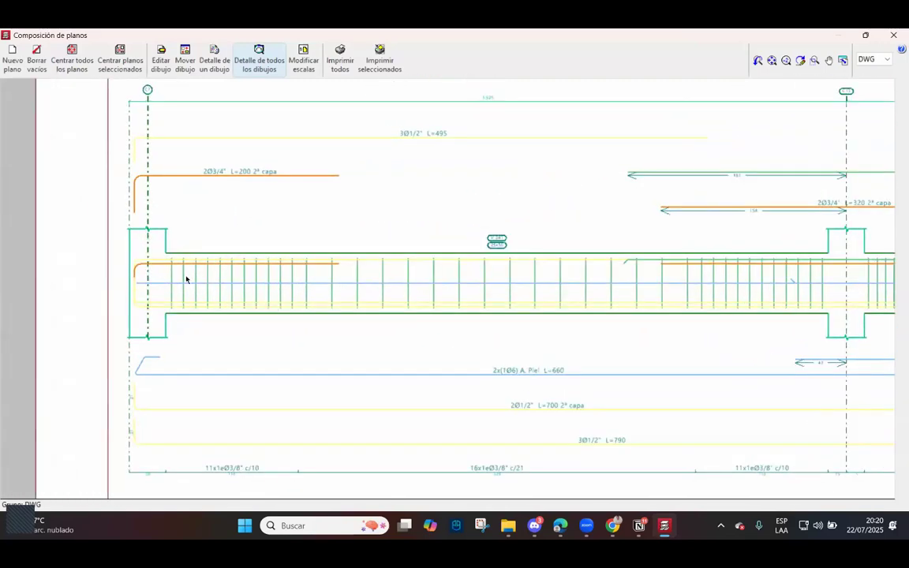
scroll(261, 270, "down", 1)
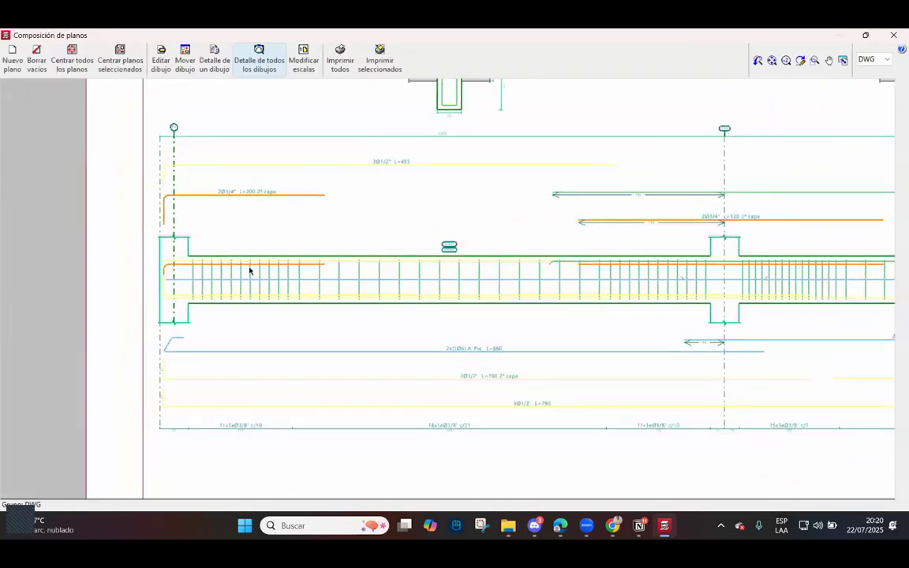
scroll(249, 244, "up", 1)
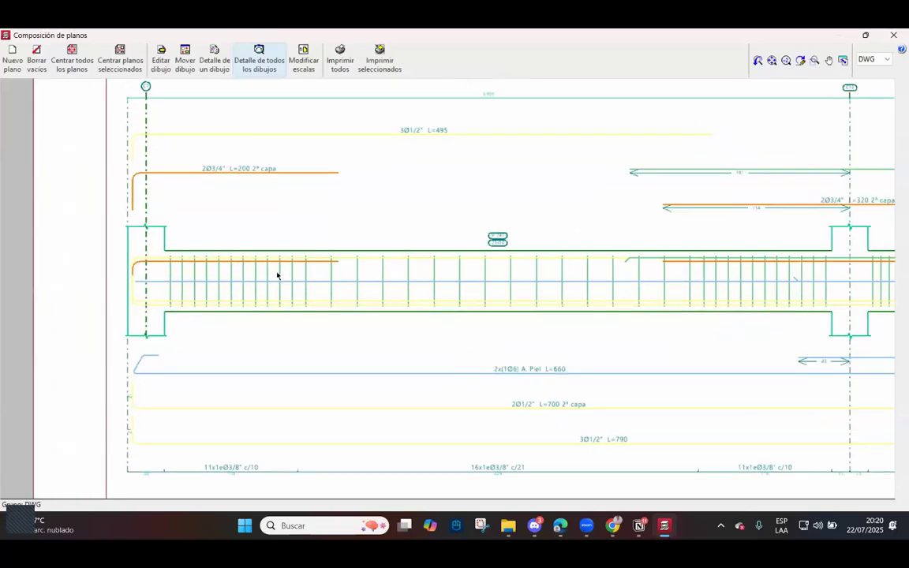
scroll(394, 349, "down", 1)
scroll(509, 362, "up", 1)
scroll(416, 324, "up", 4)
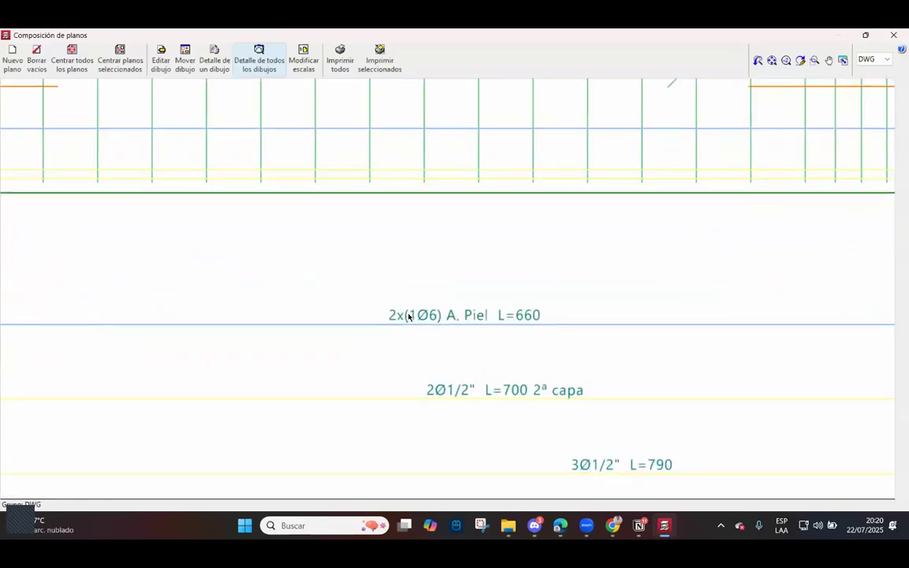
scroll(485, 379, "down", 3)
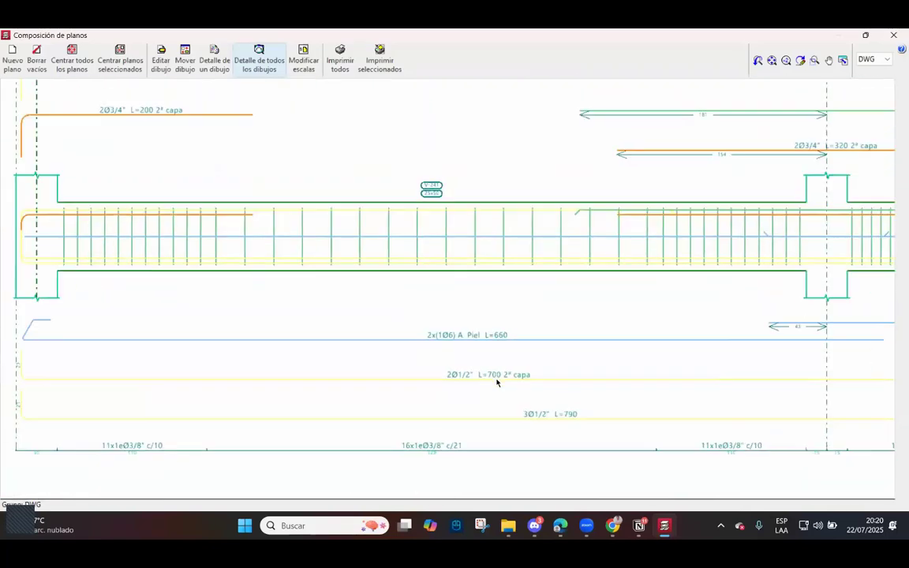
scroll(457, 462, "up", 2)
scroll(425, 468, "up", 1)
scroll(440, 434, "down", 3)
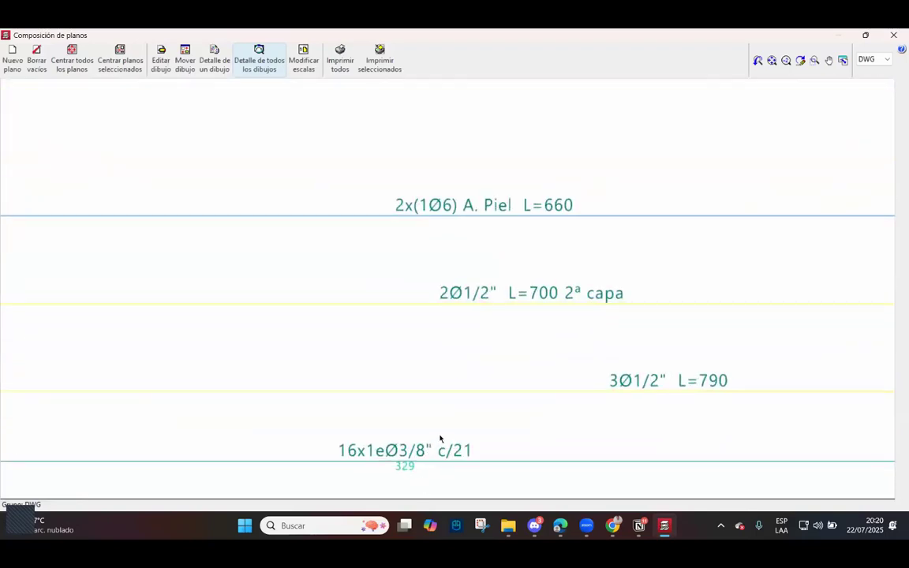
scroll(635, 302, "down", 2)
scroll(387, 291, "up", 1)
scroll(387, 291, "down", 1)
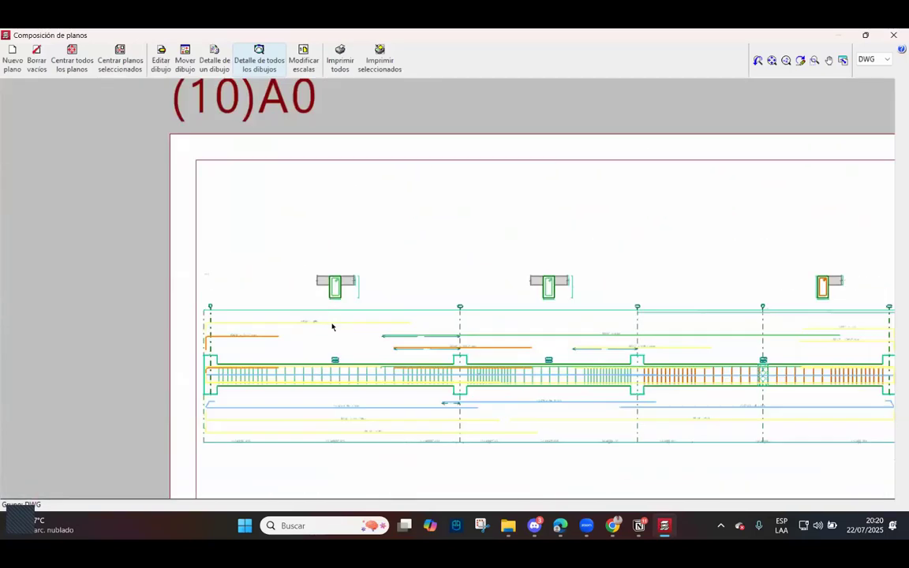
Examine the Pórtico 12 Forjado 1 reinforcement drawing on the sheet above (10)A0, and leave the drawing composition and selection.
scroll(303, 333, "down", 1)
scroll(422, 300, "down", 3)
scroll(470, 236, "down", 3)
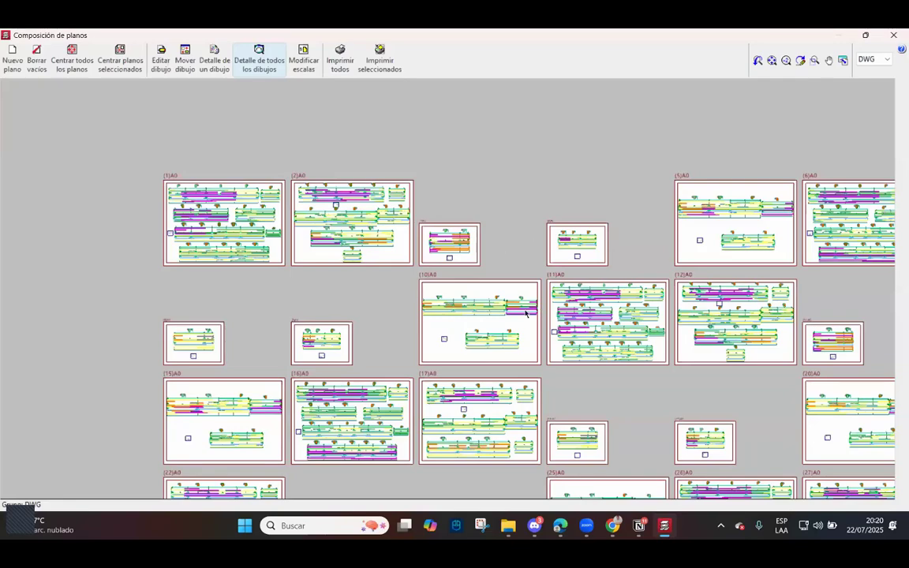
scroll(387, 229, "up", 2)
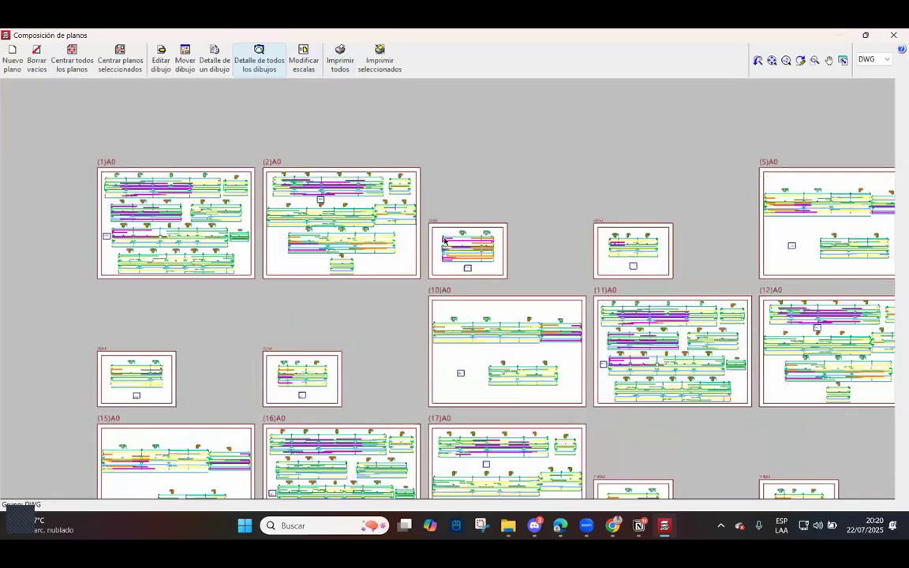
scroll(552, 269, "up", 5)
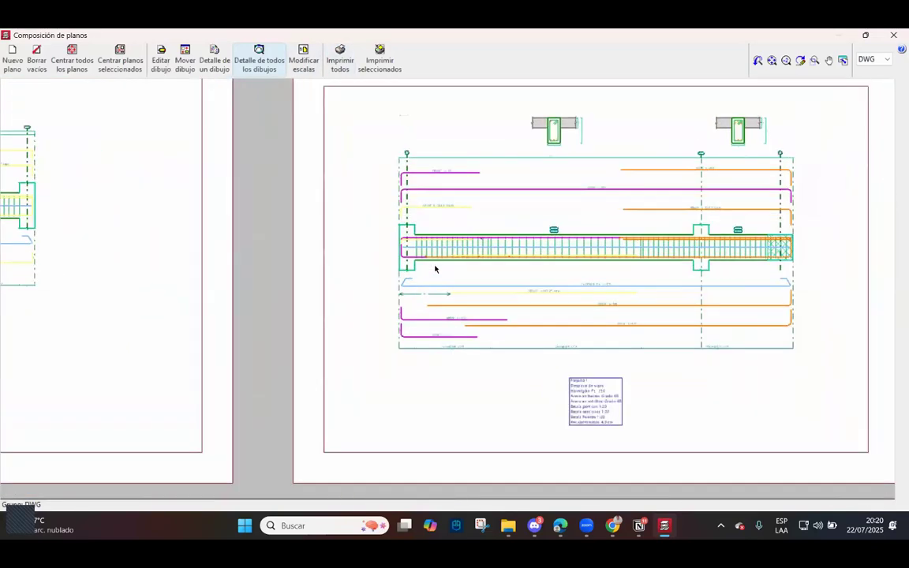
scroll(424, 237, "up", 2)
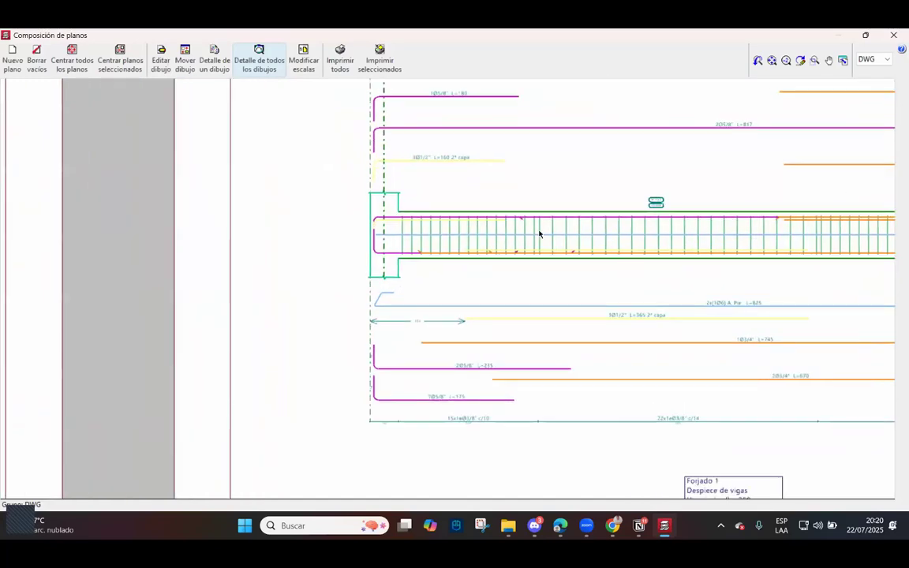
scroll(426, 247, "down", 3)
scroll(590, 258, "up", 1)
scroll(587, 261, "down", 3)
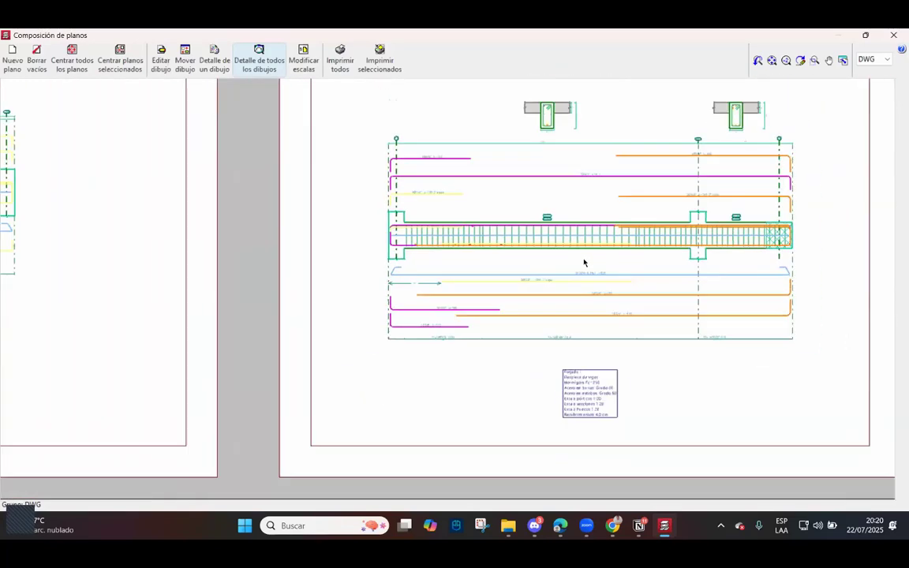
scroll(599, 304, "up", 4)
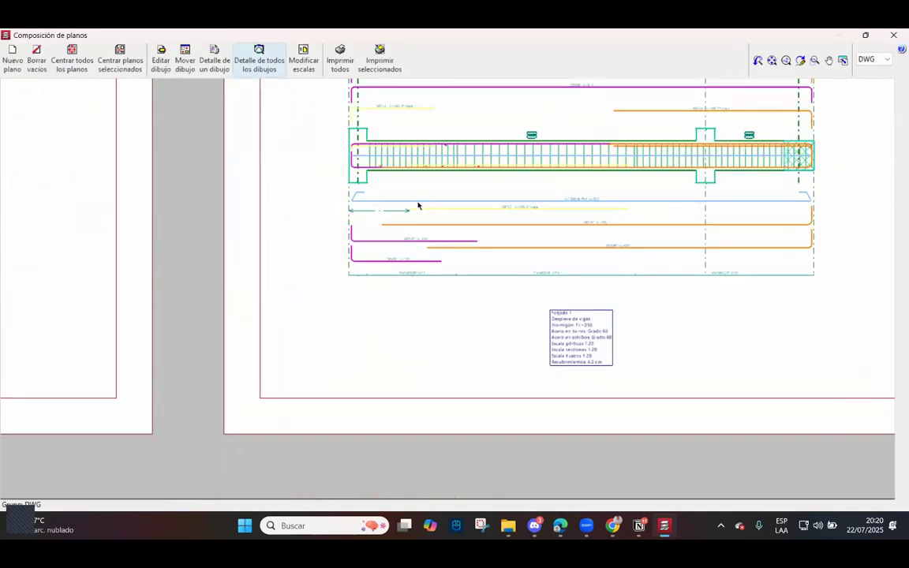
scroll(493, 224, "down", 2)
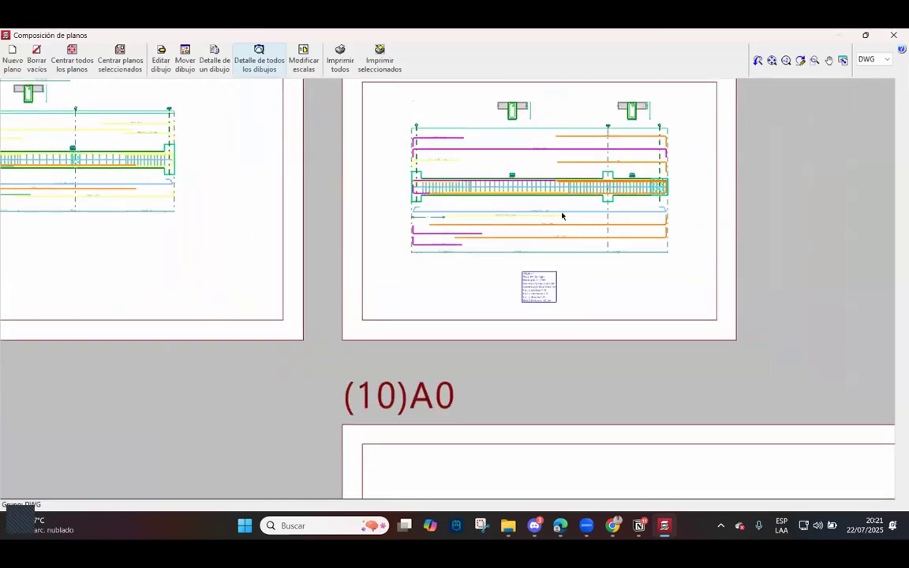
scroll(563, 216, "down", 1)
left_click(893, 36)
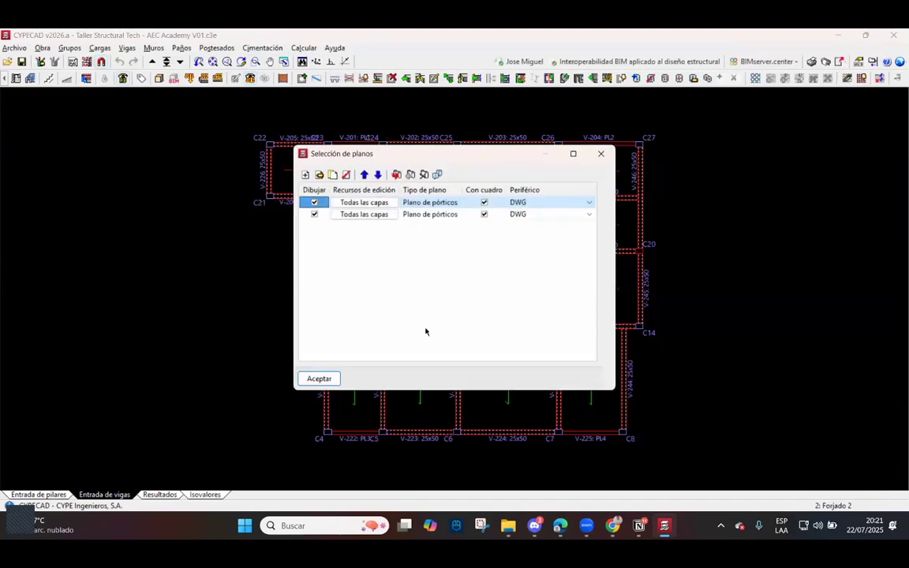
left_click(601, 154)
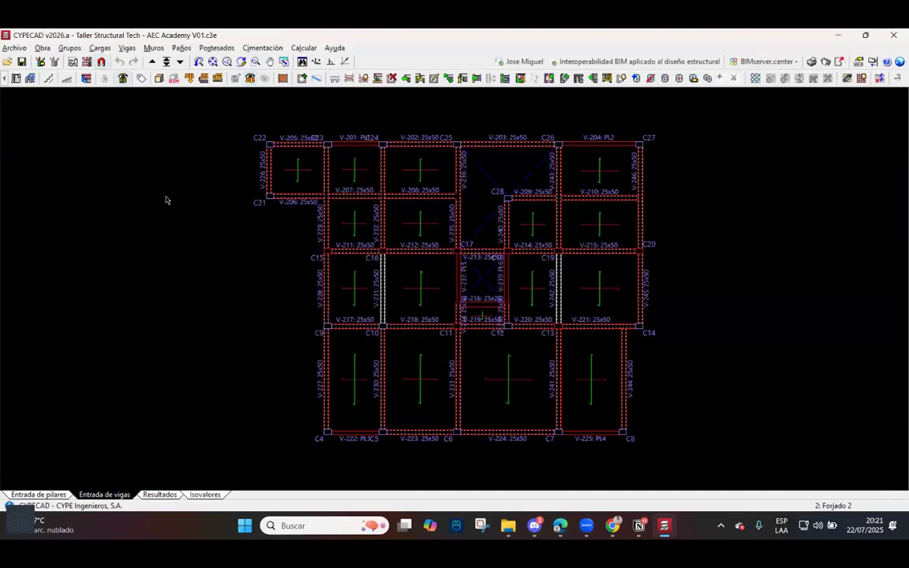